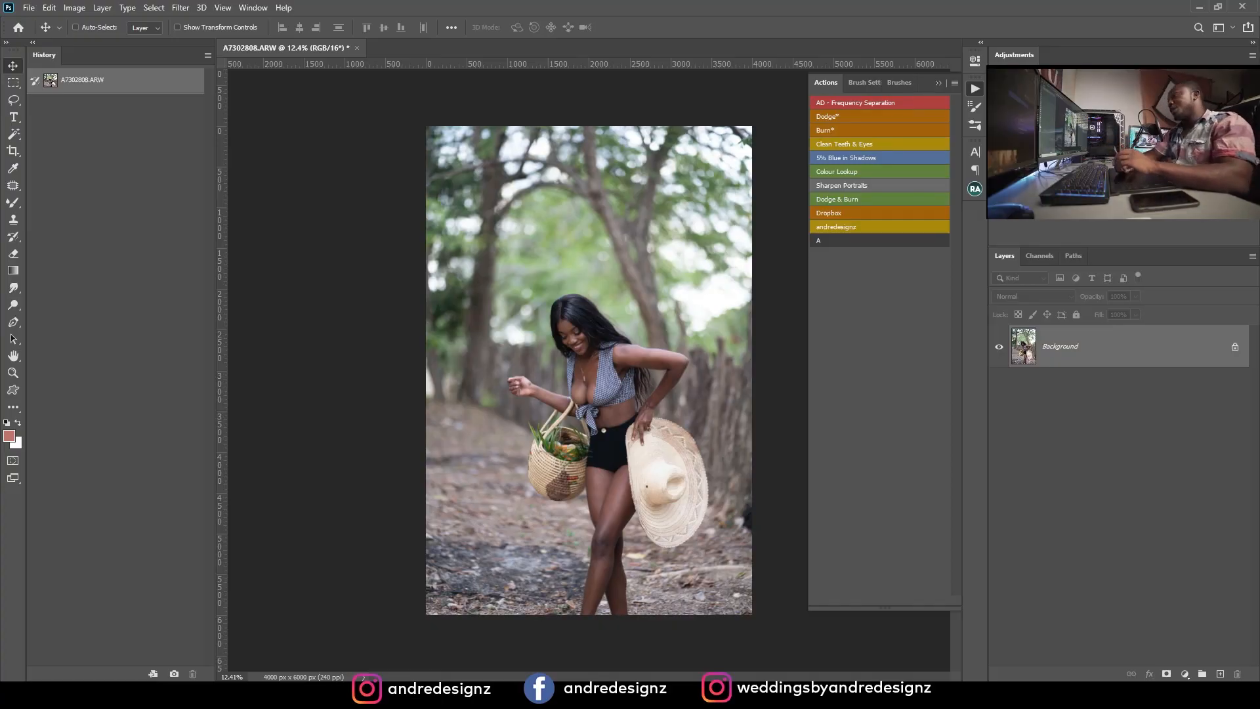
Step: View the camera and shot data in the photo's file information and close it without changes
left_click(29, 7)
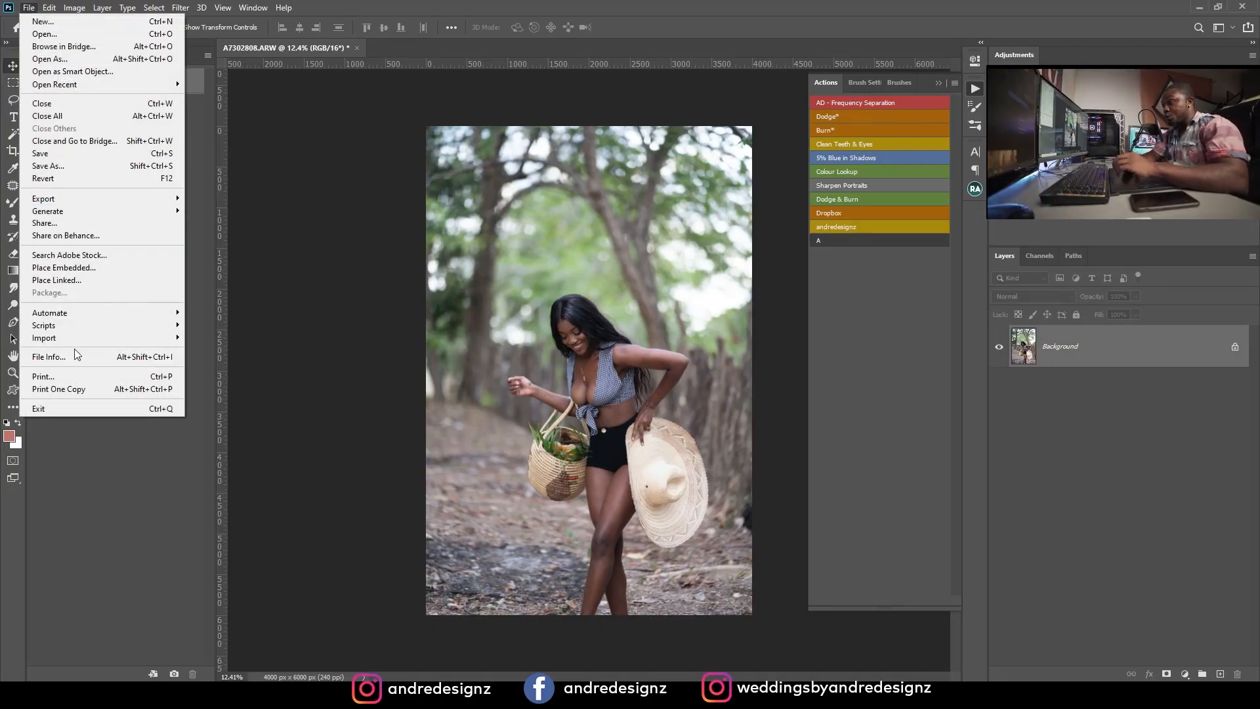
left_click(107, 360)
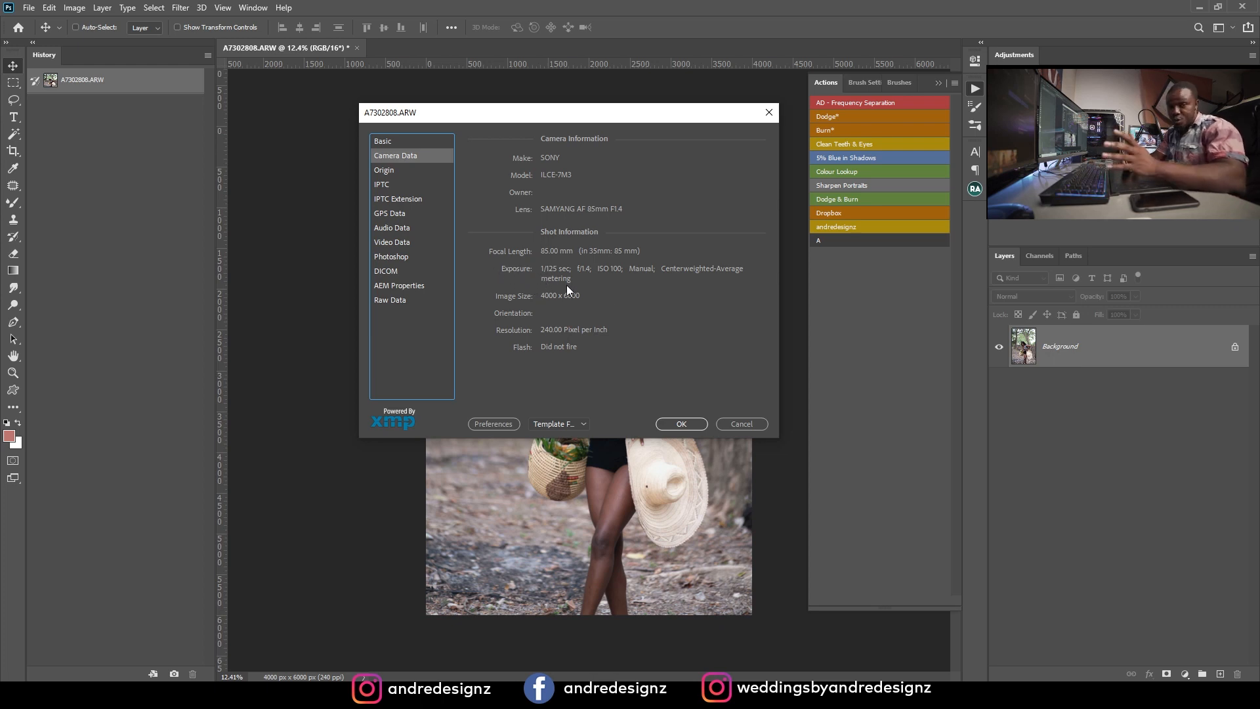
left_click(737, 424)
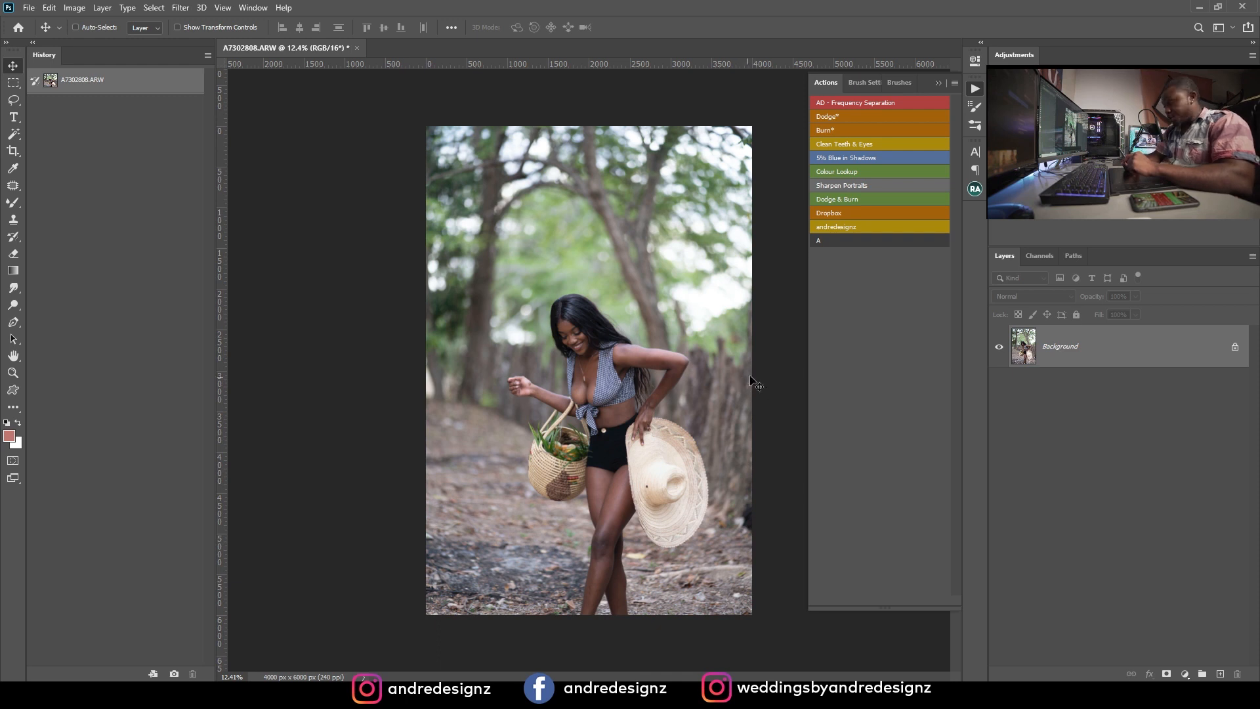
Step: Duplicate the Background layer and patch the small blemishes beside the nose bridge on the copy
left_click_drag(1024, 357, 1219, 674)
scroll(640, 323, "up", 4)
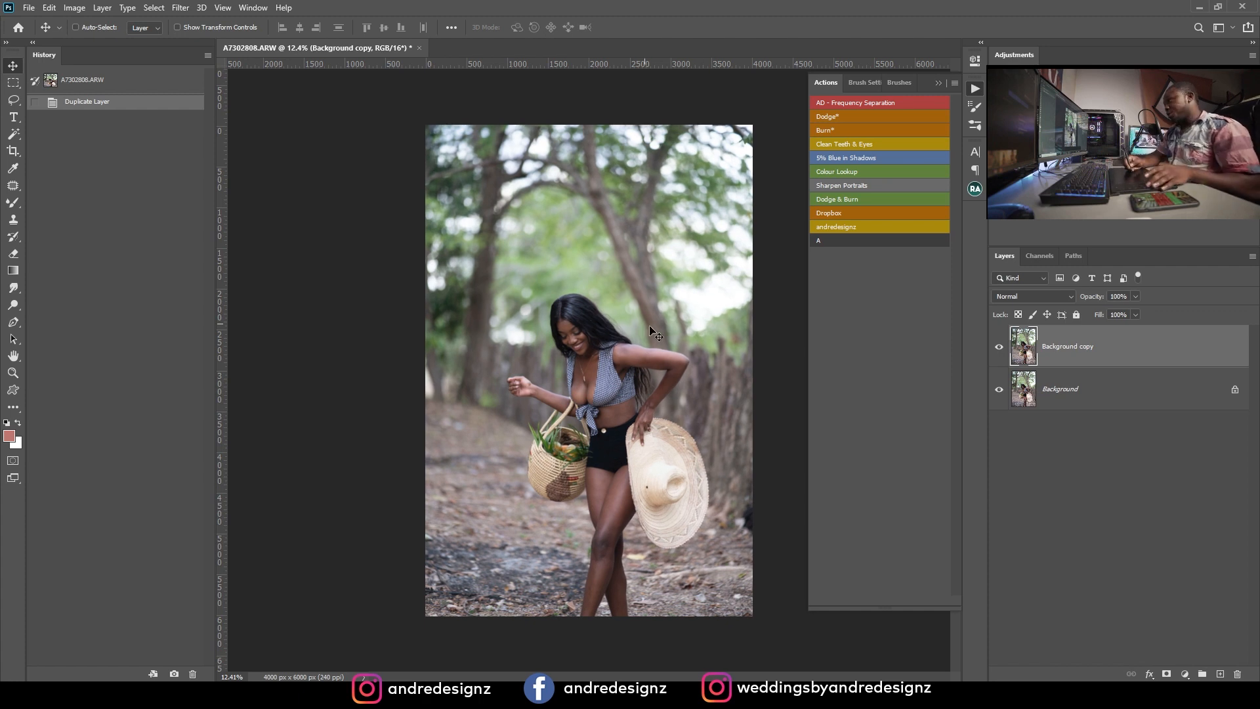
scroll(655, 327, "up", 2)
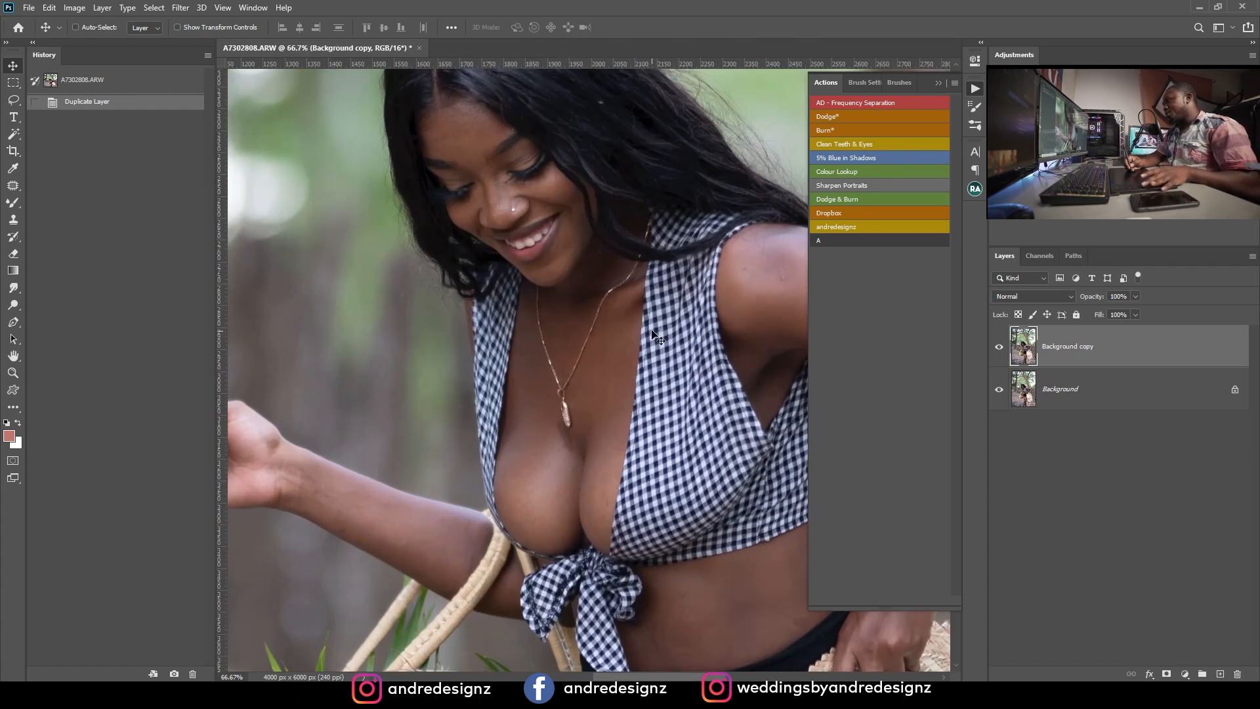
scroll(652, 329, "down", 1)
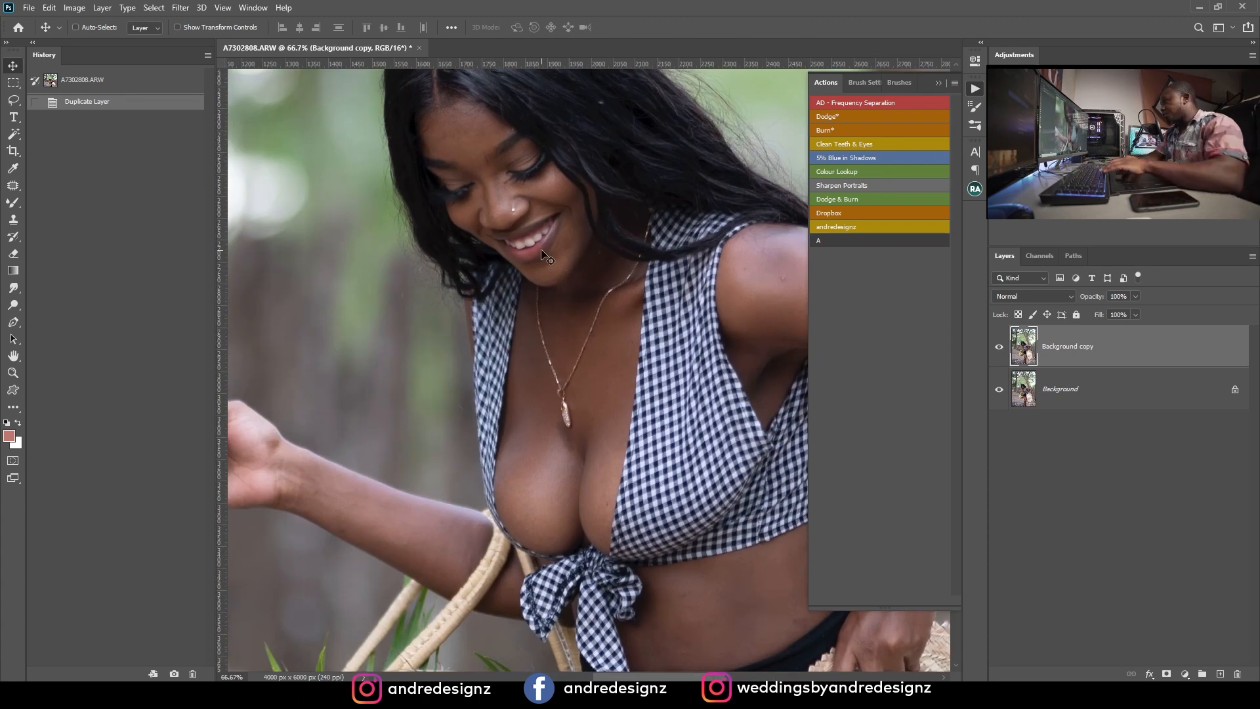
scroll(551, 262, "up", 3)
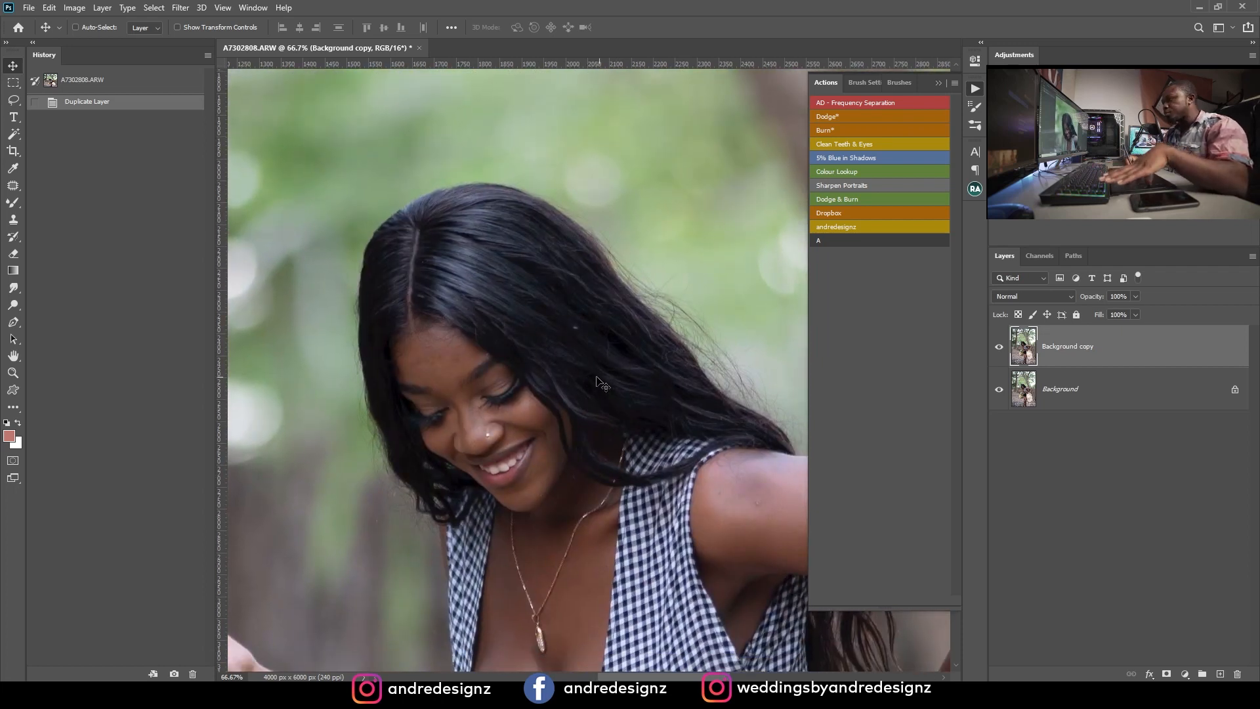
scroll(604, 384, "up", 2)
scroll(603, 387, "down", 2)
left_click_drag(505, 392, 587, 341)
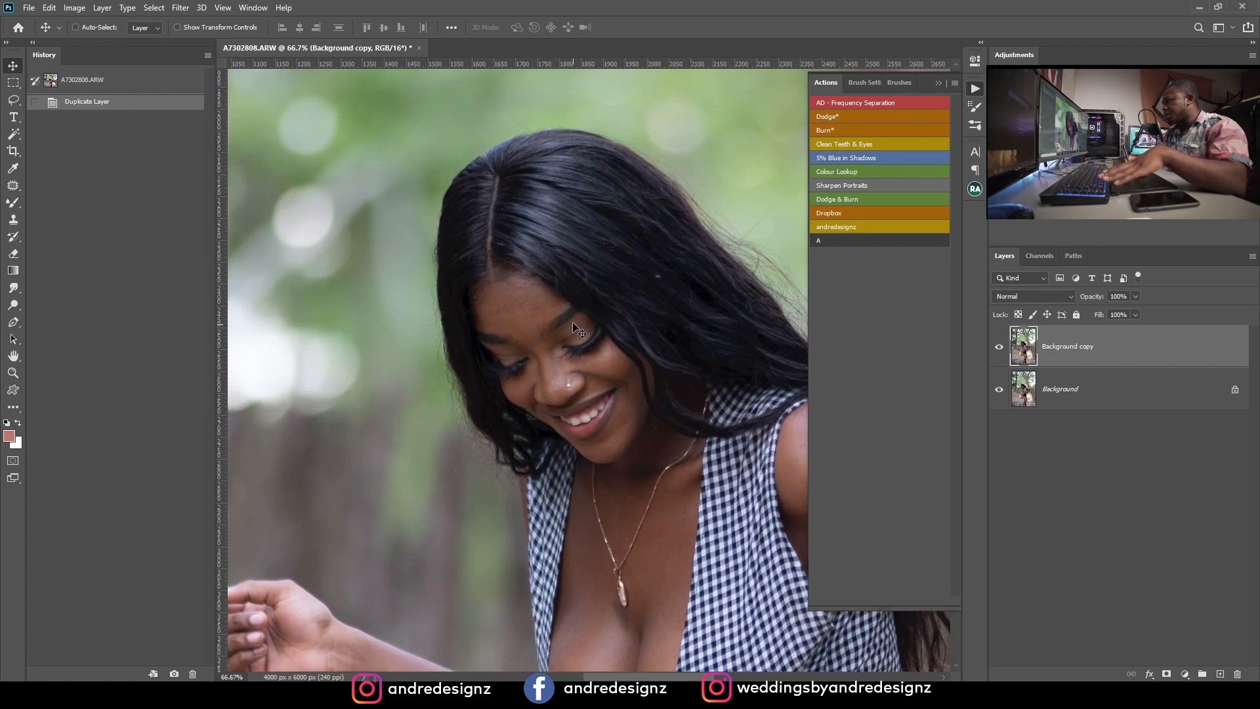
scroll(573, 326, "up", 3)
scroll(564, 325, "down", 2)
scroll(557, 324, "up", 1)
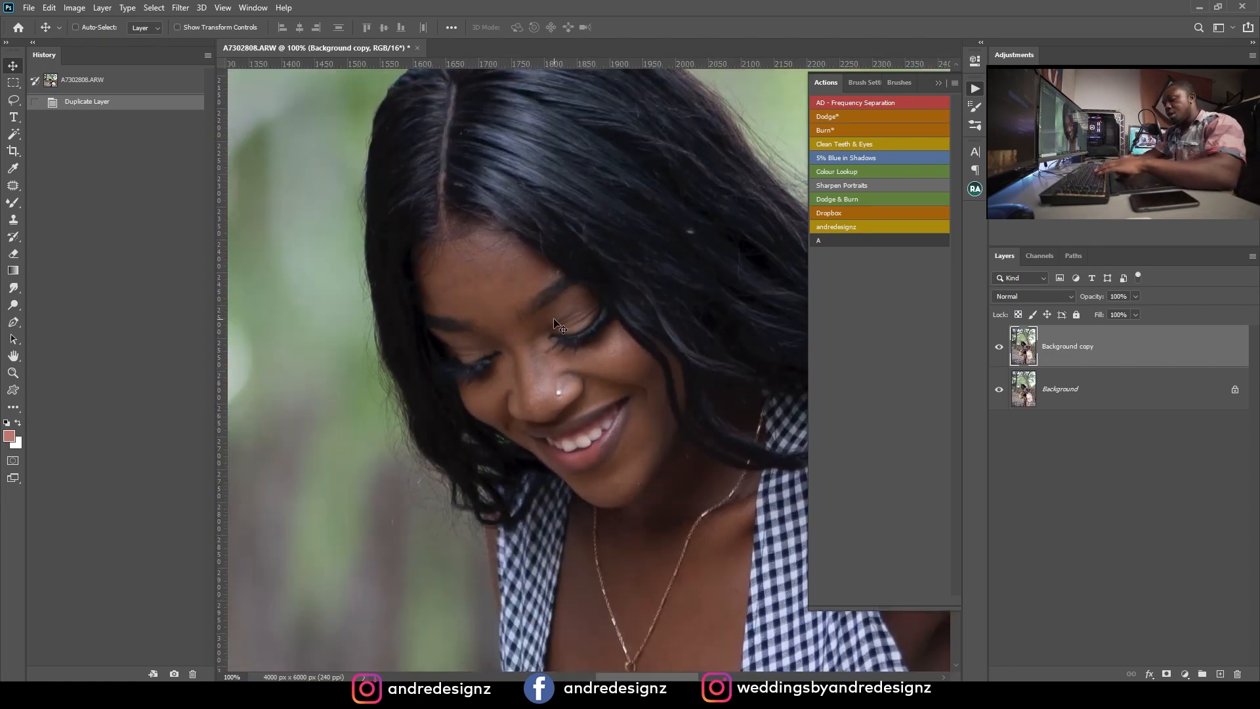
key("j")
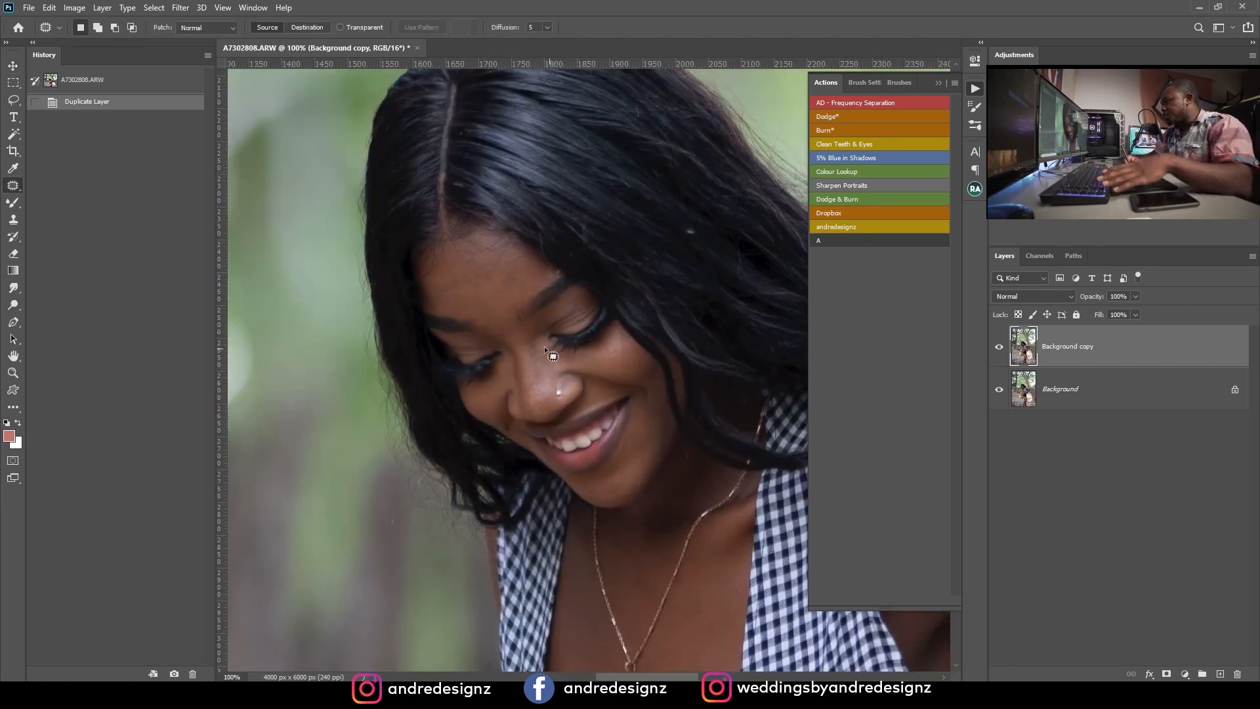
scroll(529, 347, "up", 1)
mouse_move(513, 333)
left_mouse_down()
mouse_move(507, 323)
mouse_move(512, 337)
left_mouse_up()
mouse_move(510, 331)
left_mouse_down()
mouse_move(514, 351)
mouse_move(507, 332)
left_mouse_up()
key("ctrl+d")
left_click_drag(502, 335, 519, 348)
key("ctrl+d")
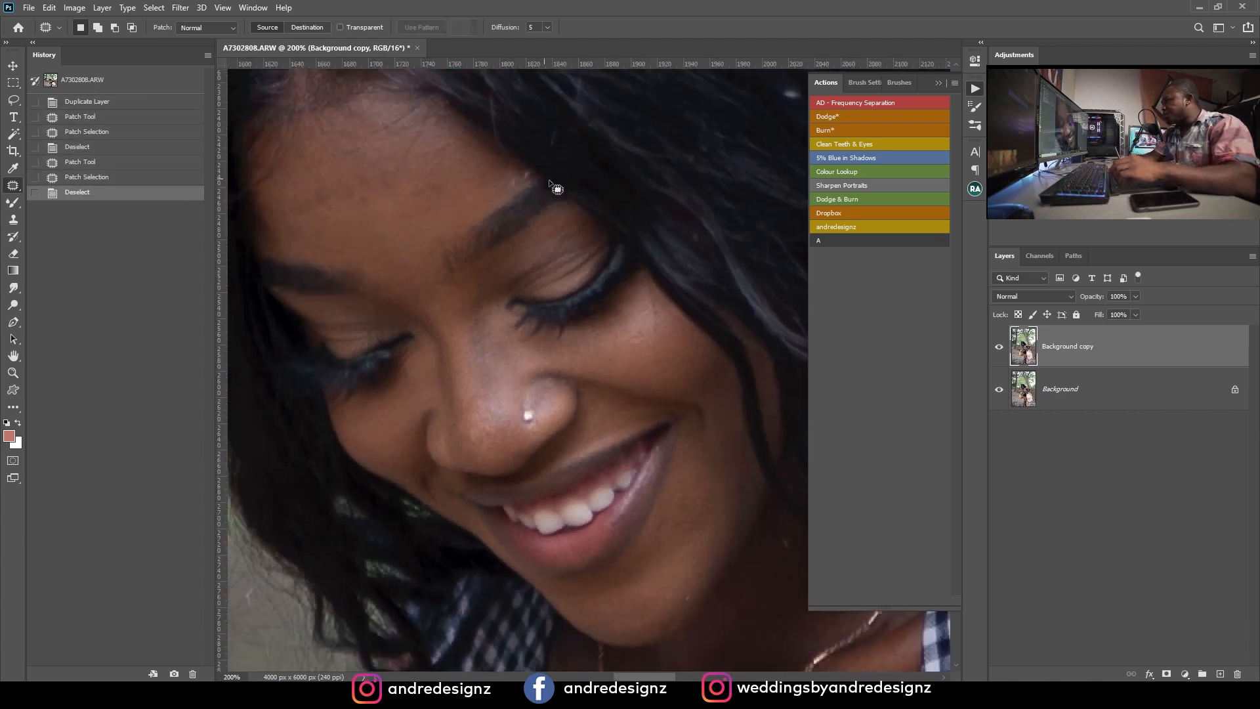
Step: Patch the blemishes above the eyebrow and in the middle of the forehead with the Patch tool
mouse_move(504, 175)
left_mouse_down()
mouse_move(509, 188)
mouse_move(527, 177)
mouse_move(515, 177)
left_mouse_up()
key("ctrl+d")
left_click_drag(524, 177, 492, 189)
mouse_move(378, 191)
left_mouse_down()
mouse_move(364, 195)
mouse_move(390, 209)
mouse_move(389, 193)
left_mouse_up()
left_click_drag(377, 200, 396, 218)
key("ctrl+d")
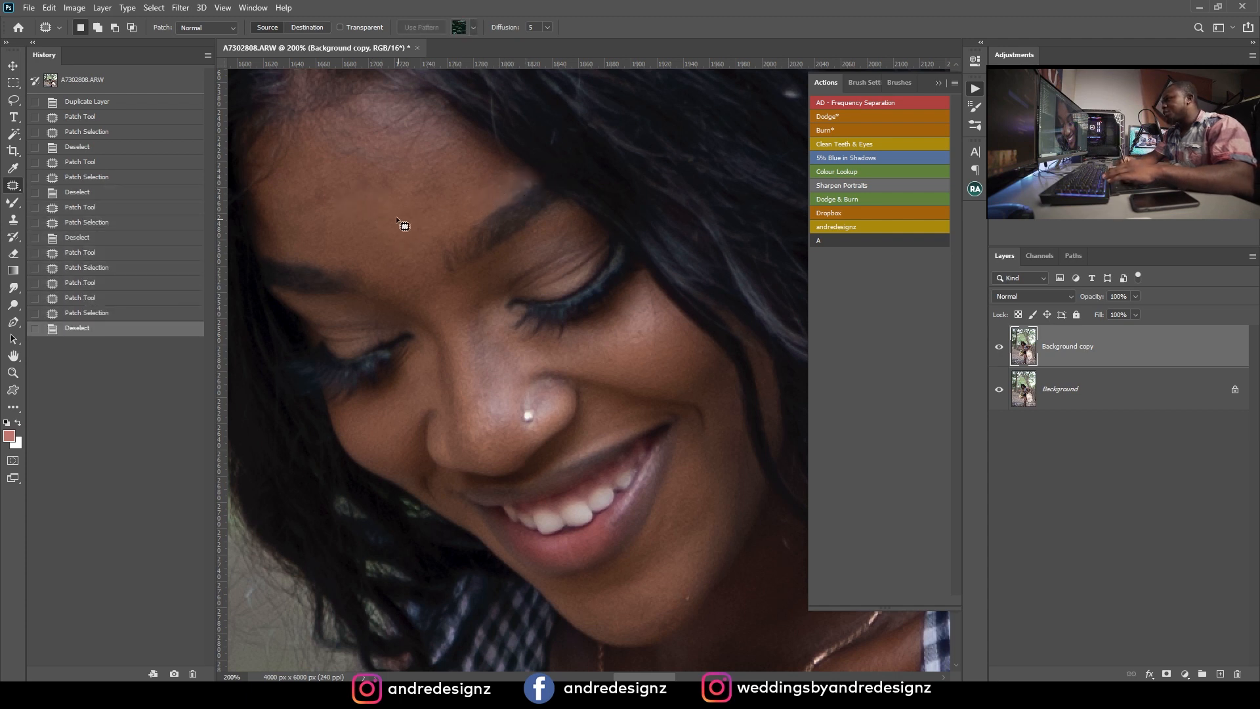
Step: Patch the remaining spots across the forehead and clear the selection
left_click_drag(309, 177, 322, 175)
left_click_drag(315, 189, 393, 216)
key("ctrl+d")
mouse_move(353, 176)
left_mouse_down()
mouse_move(320, 197)
mouse_move(329, 210)
mouse_move(389, 216)
mouse_move(385, 162)
left_mouse_up()
key("ctrl+d")
key("ctrl+d")
left_click_drag(385, 172, 410, 224)
left_click(460, 256)
Step: Patch the small spots on the skin around the lower face and neck
left_click_drag(487, 275, 370, 121)
left_click_drag(545, 332, 433, 197)
mouse_move(483, 240)
left_mouse_down()
mouse_move(440, 165)
mouse_move(453, 173)
left_mouse_up()
left_click_drag(436, 238, 439, 221)
key("ctrl+d")
left_click_drag(439, 223, 443, 222)
key("ctrl+d")
Step: Patch the blemishes on the lower neck and upper chest
left_click_drag(448, 290, 413, 127)
left_click_drag(474, 318, 439, 152)
left_click_drag(550, 101, 553, 104)
left_click_drag(555, 111, 525, 169)
key("ctrl+d")
left_click_drag(475, 119, 481, 121)
left_click_drag(485, 130, 484, 178)
Step: Patch the skin marks on the midriff below the knotted shirt
left_click_drag(496, 232, 582, 80)
left_click_drag(511, 197, 495, 87)
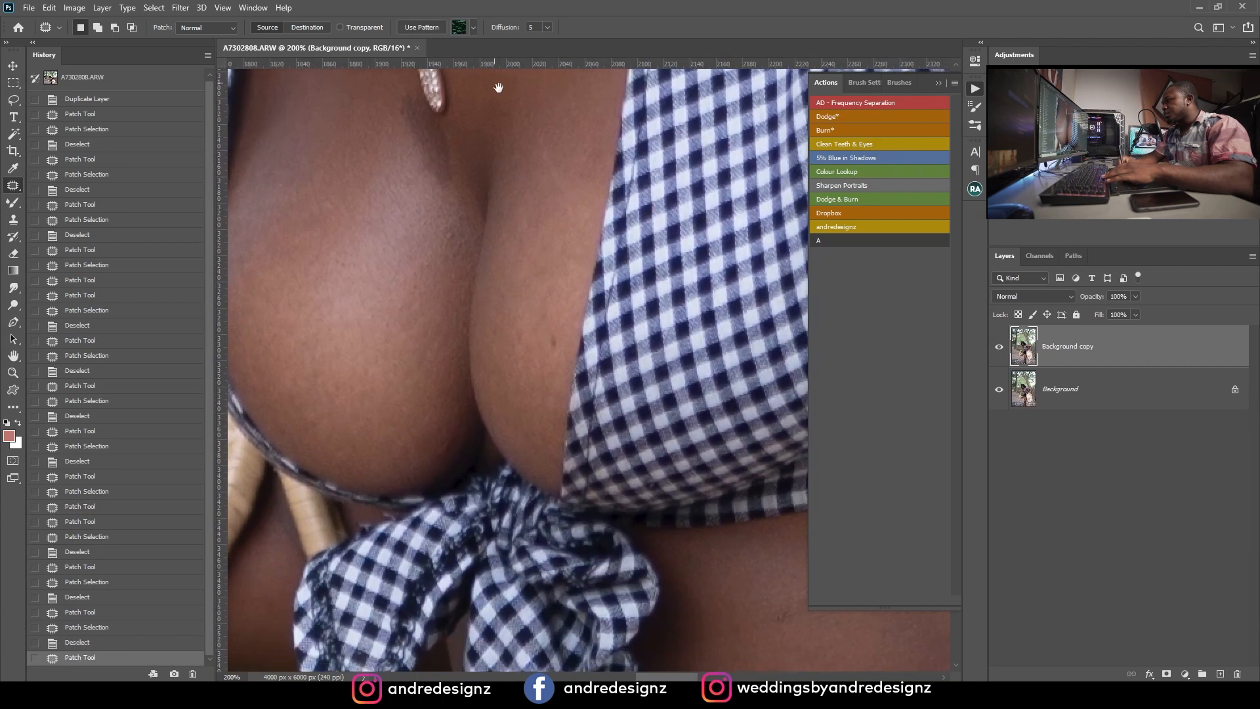
left_click_drag(432, 238, 470, 144)
left_click_drag(481, 216, 381, 124)
left_click_drag(550, 289, 455, 178)
left_click_drag(613, 250, 422, 177)
left_click_drag(460, 221, 409, 215)
key("ctrl+d")
left_click_drag(404, 231, 475, 269)
key("ctrl+d")
Step: Patch the small marks around the waist and on the black shorts
left_click_drag(630, 256, 450, 194)
mouse_move(420, 154)
left_mouse_down()
mouse_move(558, 293)
mouse_move(526, 282)
left_mouse_up()
left_click_drag(430, 305, 583, 197)
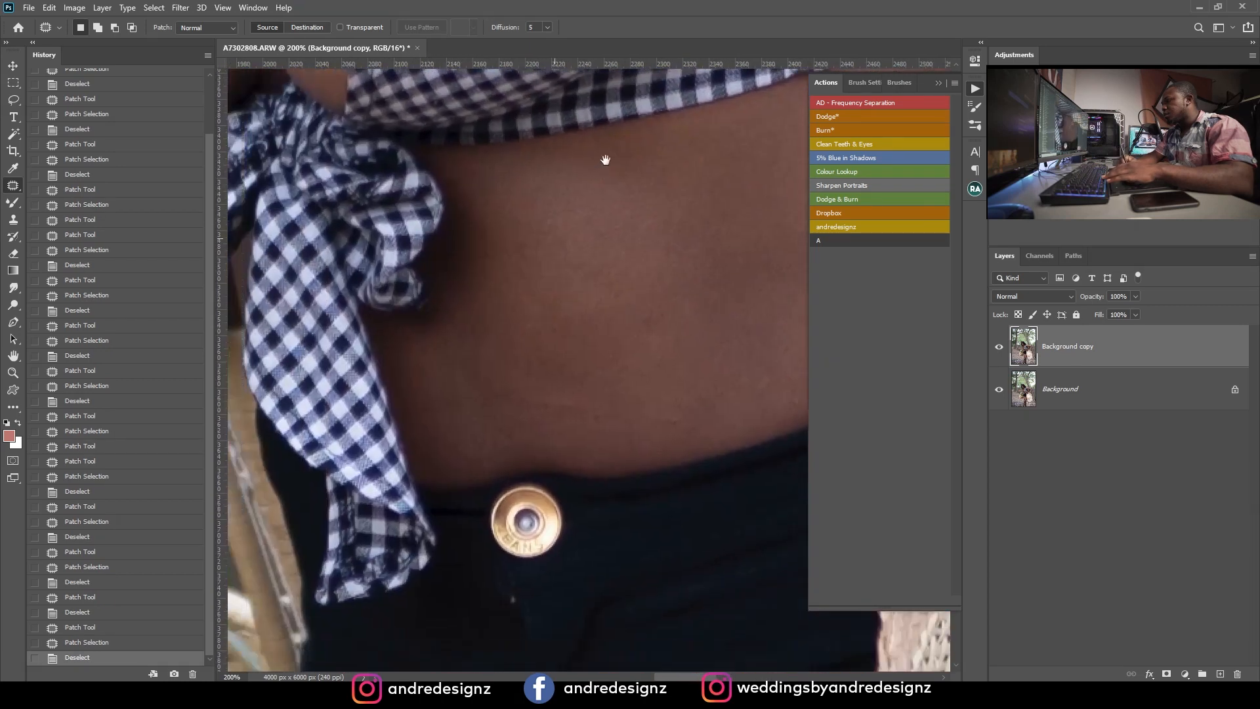
left_click_drag(558, 354, 607, 168)
left_click_drag(565, 306, 479, 203)
left_click_drag(682, 403, 509, 200)
mouse_move(430, 315)
left_mouse_down()
mouse_move(487, 329)
mouse_move(502, 381)
left_mouse_up()
key("ctrl+d")
Step: Patch the blemish at the top of the thigh next to the straw hat
left_click_drag(619, 351, 482, 228)
left_click_drag(714, 427, 529, 255)
mouse_move(466, 368)
left_mouse_down()
mouse_move(504, 288)
mouse_move(519, 296)
left_mouse_up()
mouse_move(494, 156)
left_mouse_down()
mouse_move(534, 188)
mouse_move(489, 177)
mouse_move(468, 108)
left_mouse_up()
key("ctrl+d")
left_click_drag(455, 126, 464, 207)
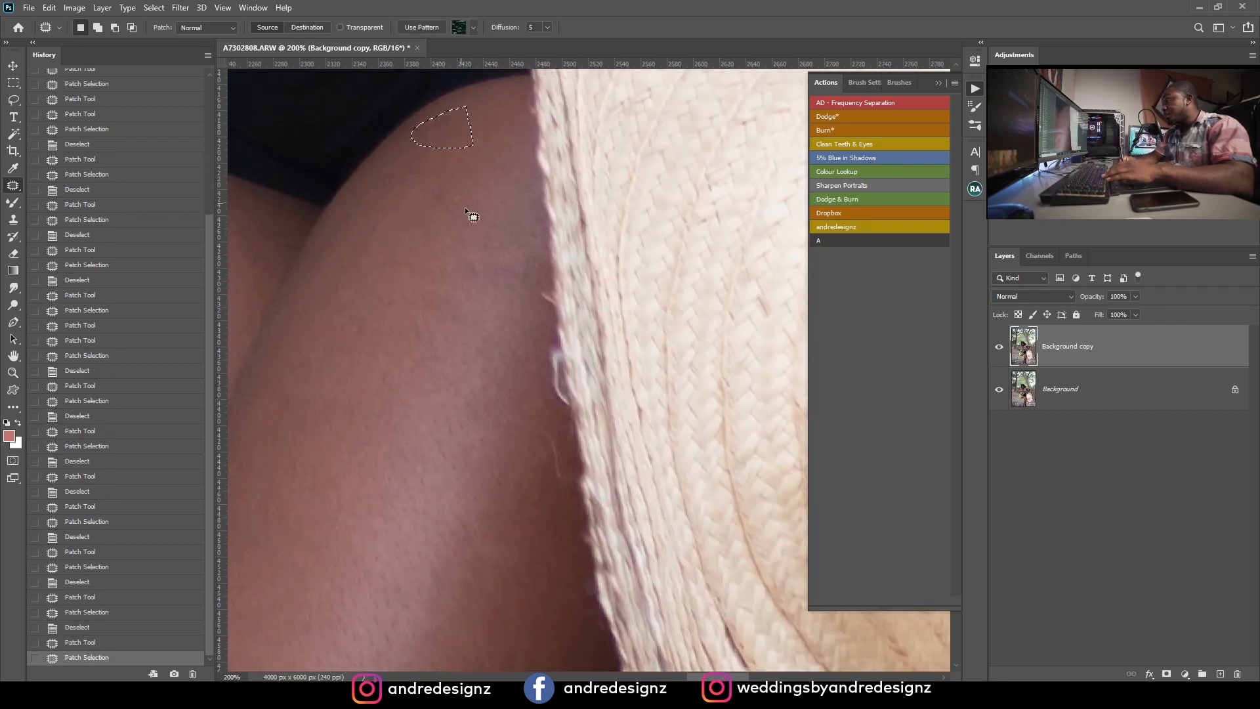
key("ctrl+d")
Step: Patch the mark on the upper thigh next to the basket, just below the shorts
left_click_drag(463, 305, 675, 175)
left_click_drag(394, 483, 664, 270)
left_click_drag(529, 111, 571, 361)
left_click_drag(402, 189, 434, 261)
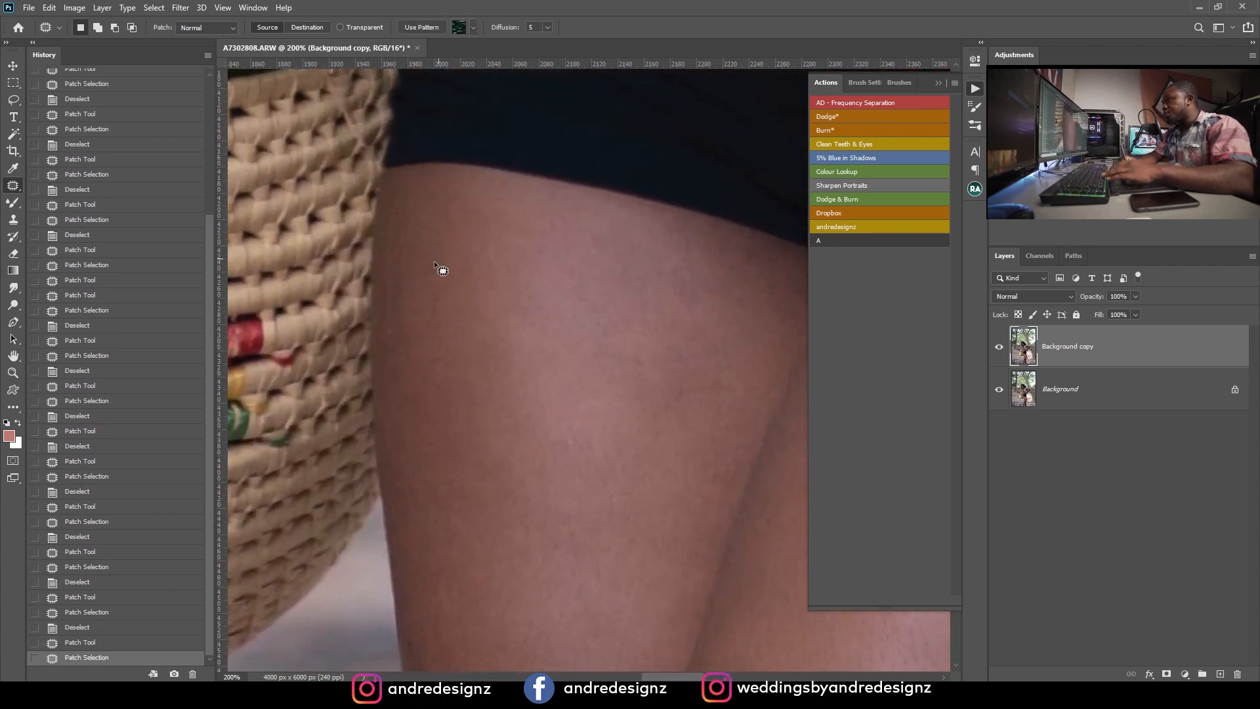
left_click(438, 263)
Step: Patch the dark spot midway down the thigh on the basket side
left_click_drag(568, 268, 470, 185)
left_click_drag(649, 358, 416, 200)
mouse_move(421, 288)
left_mouse_down()
mouse_move(461, 202)
mouse_move(583, 128)
left_mouse_up()
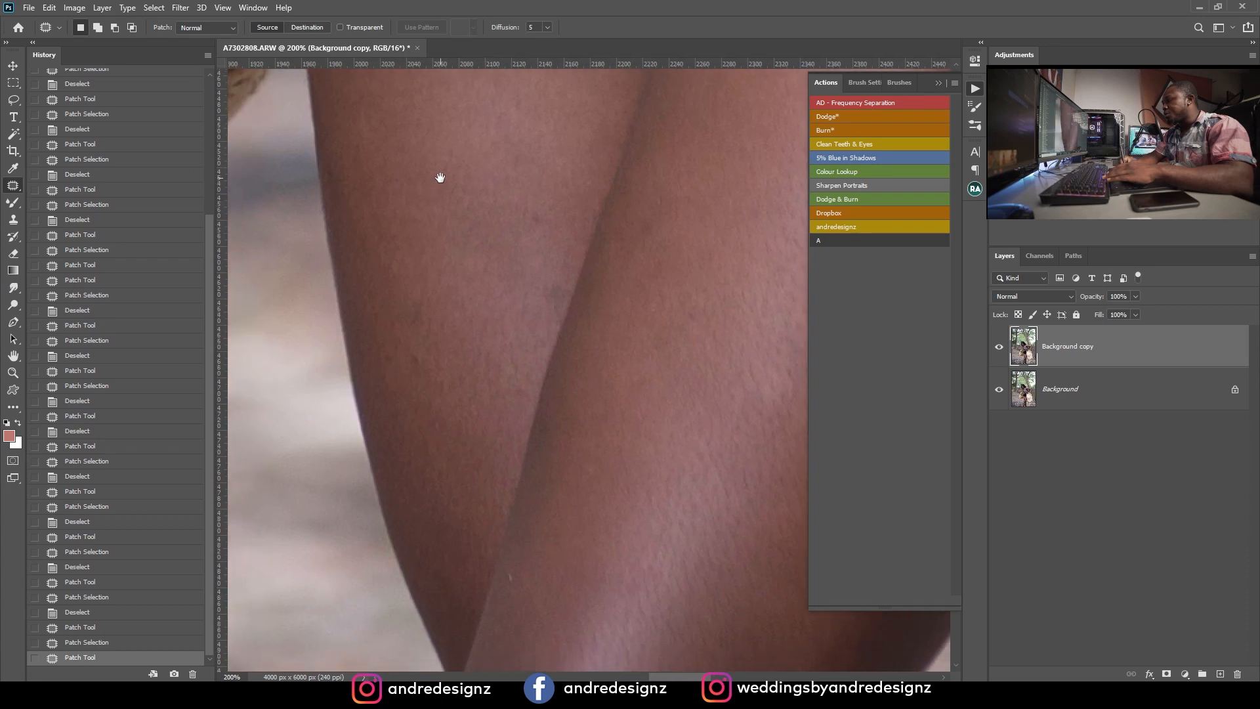
mouse_move(425, 307)
left_mouse_down()
mouse_move(440, 316)
mouse_move(423, 346)
mouse_move(430, 367)
mouse_move(453, 345)
left_mouse_up()
key("ctrl+d")
key("ctrl+d")
Step: Patch the blemish farther down the legs, above the knee
left_click_drag(506, 336, 440, 171)
left_click_drag(558, 394, 482, 205)
mouse_move(352, 221)
left_mouse_down()
mouse_move(389, 216)
mouse_move(420, 260)
left_mouse_up()
key("ctrl+d")
Step: Try to patch the stray straw strand on the thigh at the hat's edge, and undo the last changes
mouse_move(611, 257)
left_mouse_down()
mouse_move(473, 332)
mouse_move(453, 476)
left_mouse_up()
mouse_move(588, 289)
left_mouse_down()
mouse_move(574, 317)
mouse_move(347, 380)
mouse_move(580, 486)
mouse_move(553, 433)
left_mouse_up()
mouse_move(655, 288)
left_mouse_down()
mouse_move(633, 302)
mouse_move(604, 291)
left_mouse_up()
key("ctrl+d")
left_click_drag(623, 306, 594, 316)
key("ctrl+d")
key("ctrl+z")
key("ctrl+z")
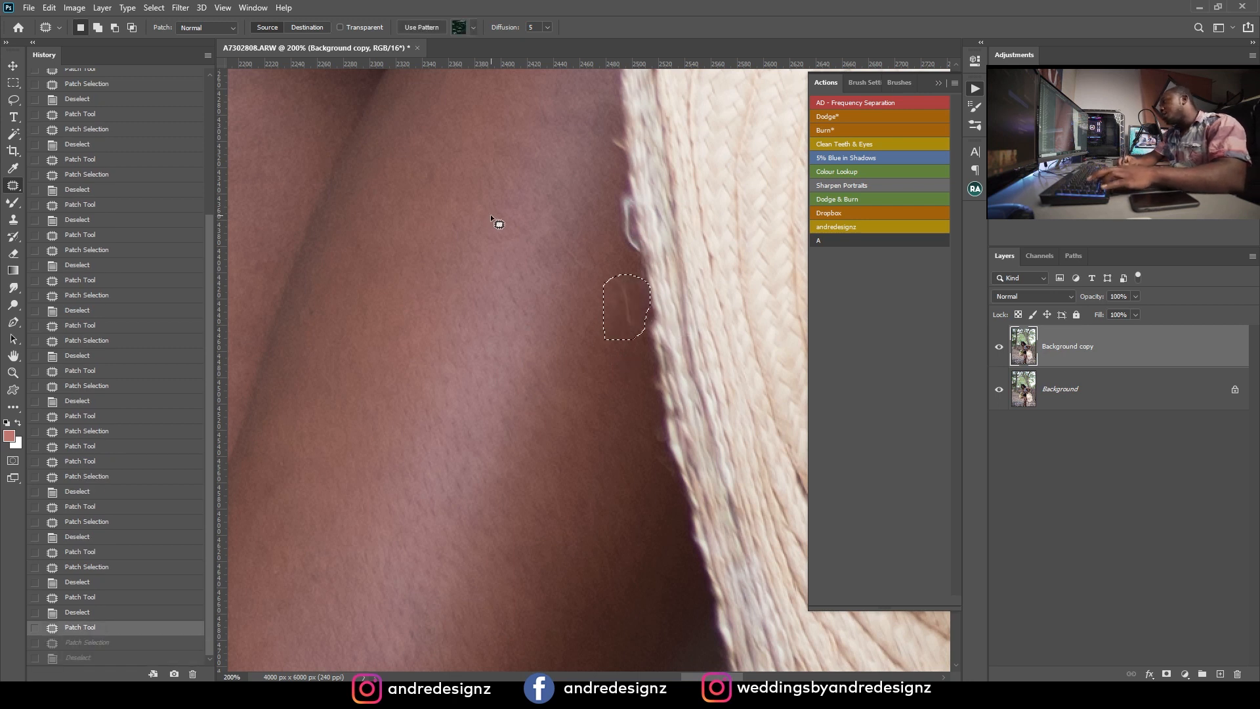
Step: Patch out the stray straw strands on the thigh along the hat's edge and clear the selection
left_click(615, 264)
mouse_move(631, 319)
left_mouse_down()
mouse_move(636, 289)
mouse_move(633, 338)
mouse_move(636, 318)
left_mouse_up()
key("ctrl+d")
left_click_drag(627, 324, 622, 361)
left_click(621, 364)
Step: Patch the skin mark in the knee area of the front leg
left_click_drag(584, 410, 515, 287)
mouse_move(453, 482)
left_mouse_down()
mouse_move(599, 307)
mouse_move(682, 256)
left_mouse_up()
mouse_move(577, 292)
left_mouse_down()
mouse_move(610, 209)
mouse_move(560, 166)
mouse_move(570, 125)
left_mouse_up()
left_click_drag(533, 316, 550, 118)
left_click_drag(463, 206, 504, 231)
key("ctrl+d")
Step: Patch the blemish on the shin of the front leg
left_click_drag(526, 285, 557, 184)
left_click_drag(513, 506, 552, 233)
left_click_drag(517, 427, 622, 189)
left_click_drag(526, 339, 599, 236)
mouse_move(522, 234)
left_mouse_down()
mouse_move(486, 252)
mouse_move(577, 259)
mouse_move(526, 338)
mouse_move(571, 346)
mouse_move(577, 180)
left_mouse_up()
key("ctrl+d")
Step: Patch the remaining marks on the lower legs near the photo's bottom edge, then show the whole image
mouse_move(453, 311)
left_mouse_down()
mouse_move(444, 354)
mouse_move(478, 421)
mouse_move(538, 348)
left_mouse_up()
left_click(550, 332)
left_click_drag(552, 330, 225, 383)
left_click_drag(754, 342, 695, 267)
scroll(445, 353, "down", 10)
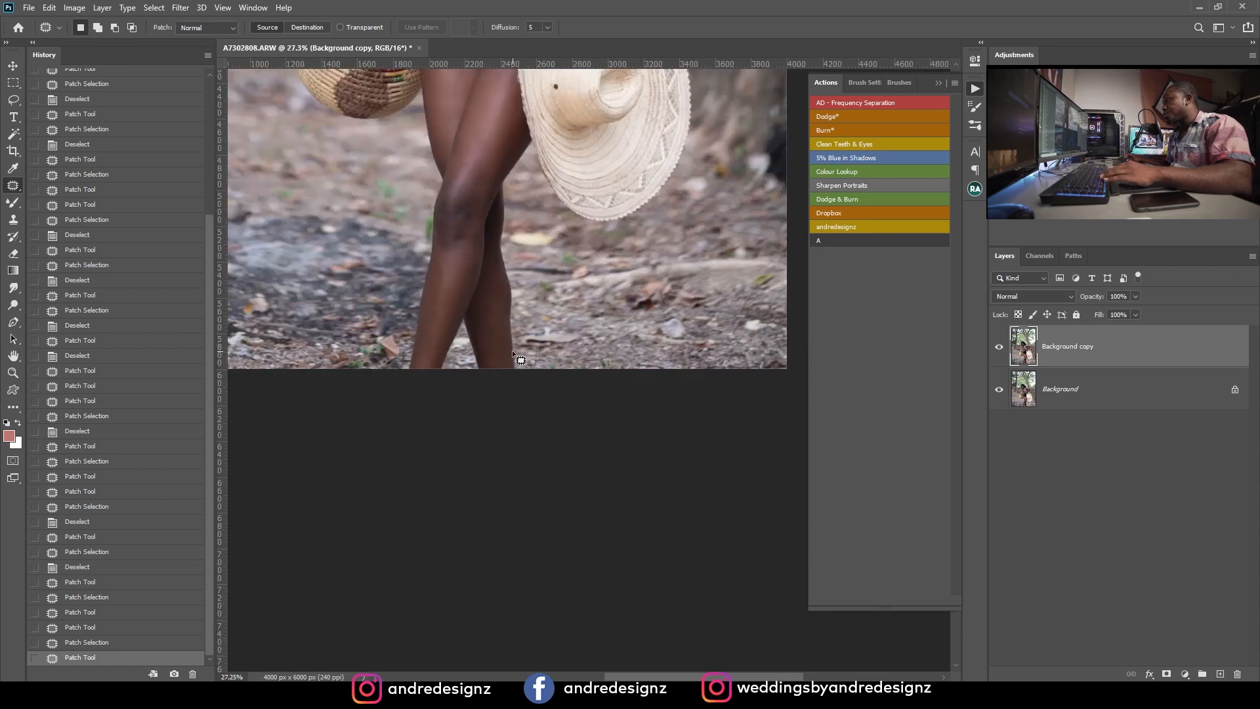
scroll(513, 355, "down", 4)
scroll(578, 342, "up", 1)
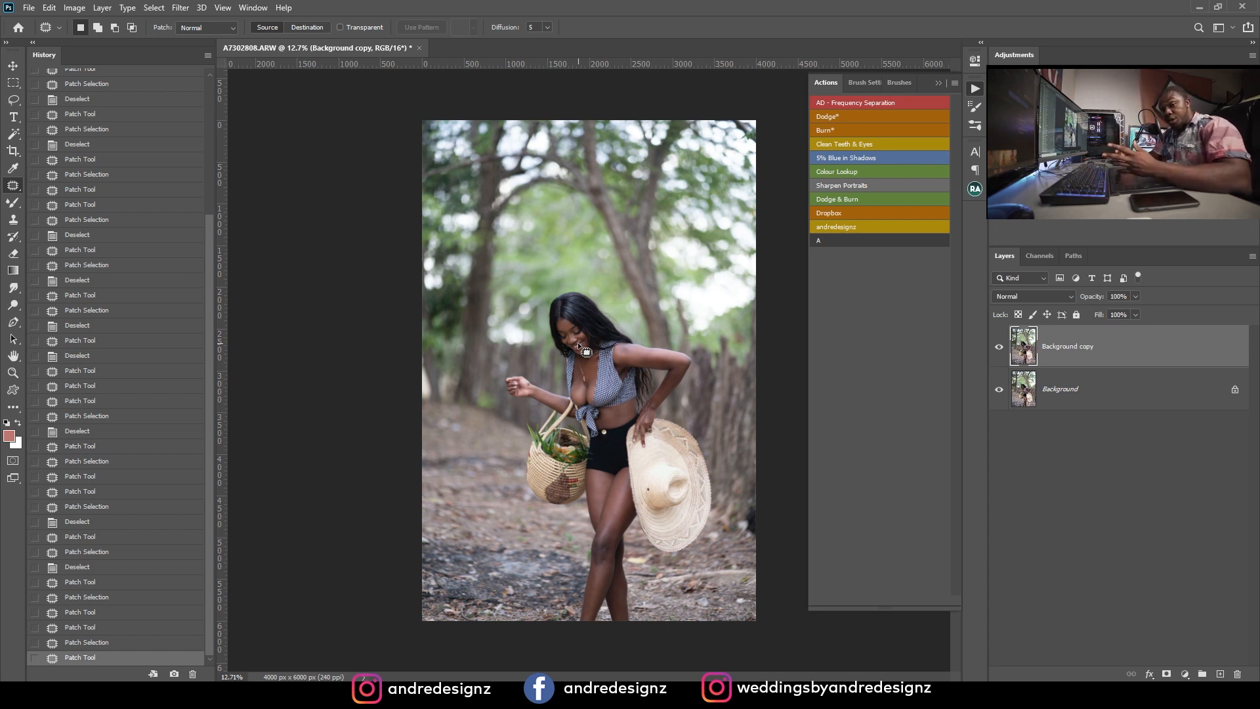
Step: Crop the photo at a 4 : 5 (8 : 10) ratio, framing tighter around the woman down to the photo's bottom edge
key("c")
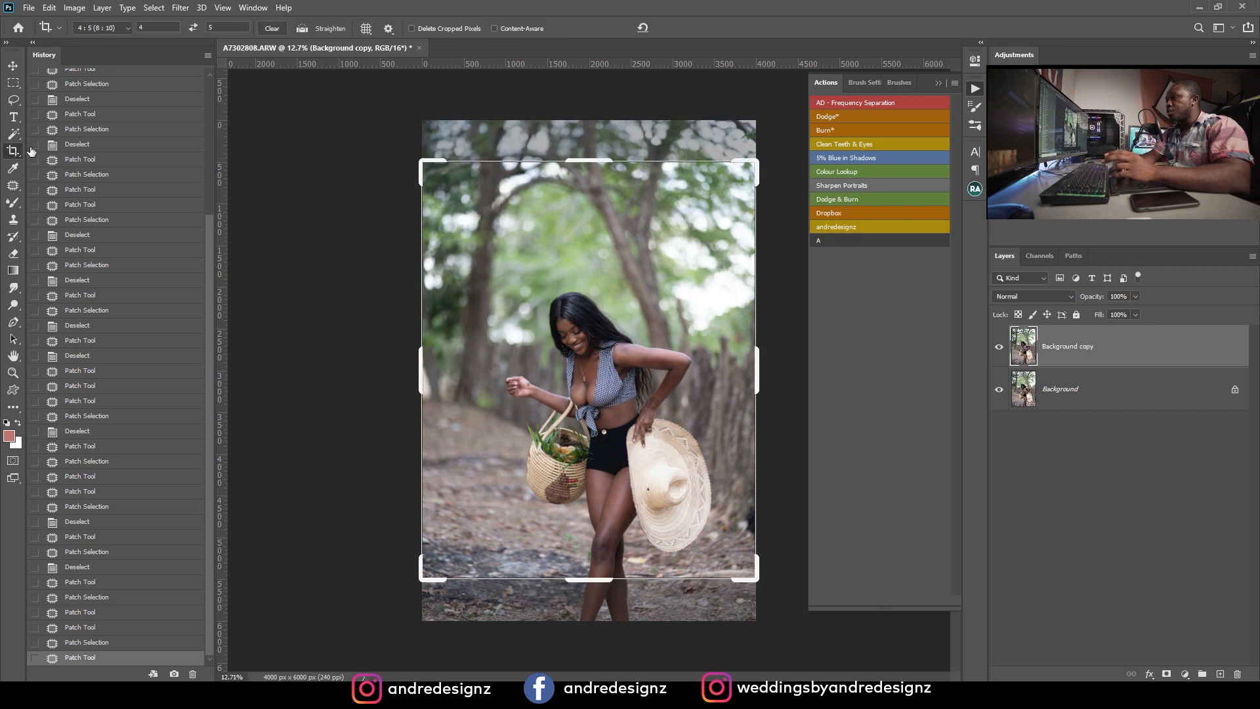
left_click(113, 27)
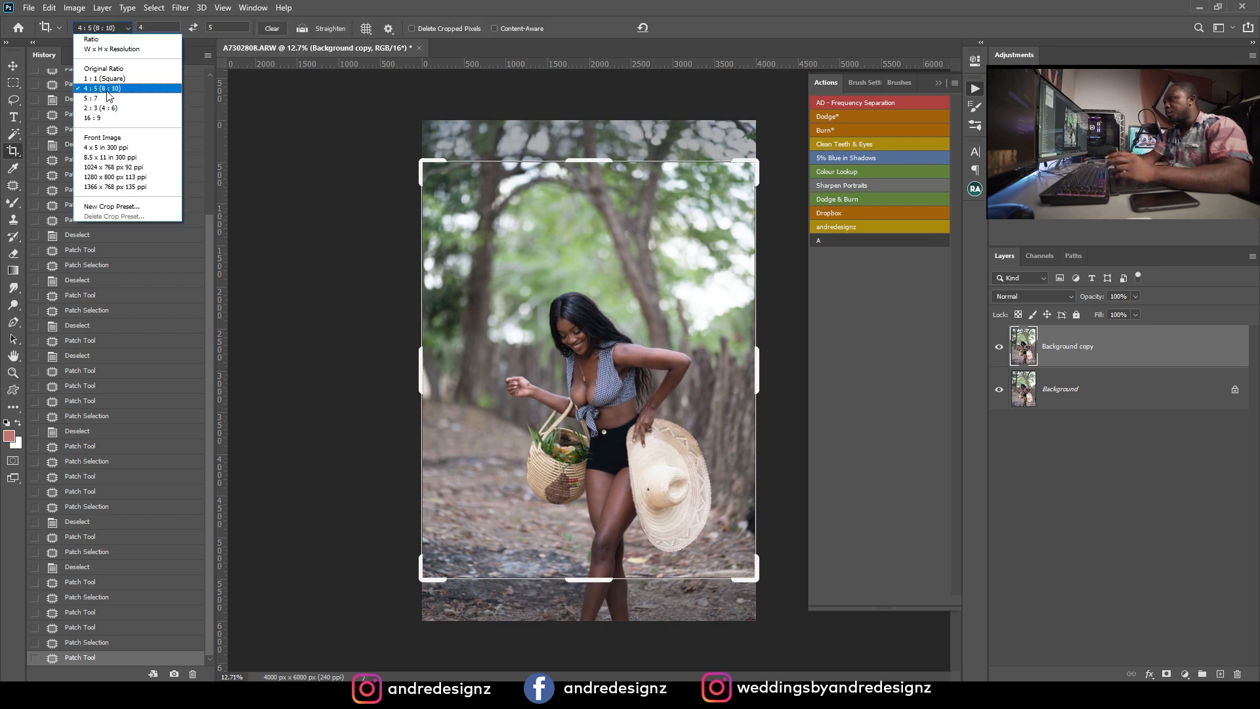
left_click(146, 90)
left_click_drag(627, 368, 634, 341)
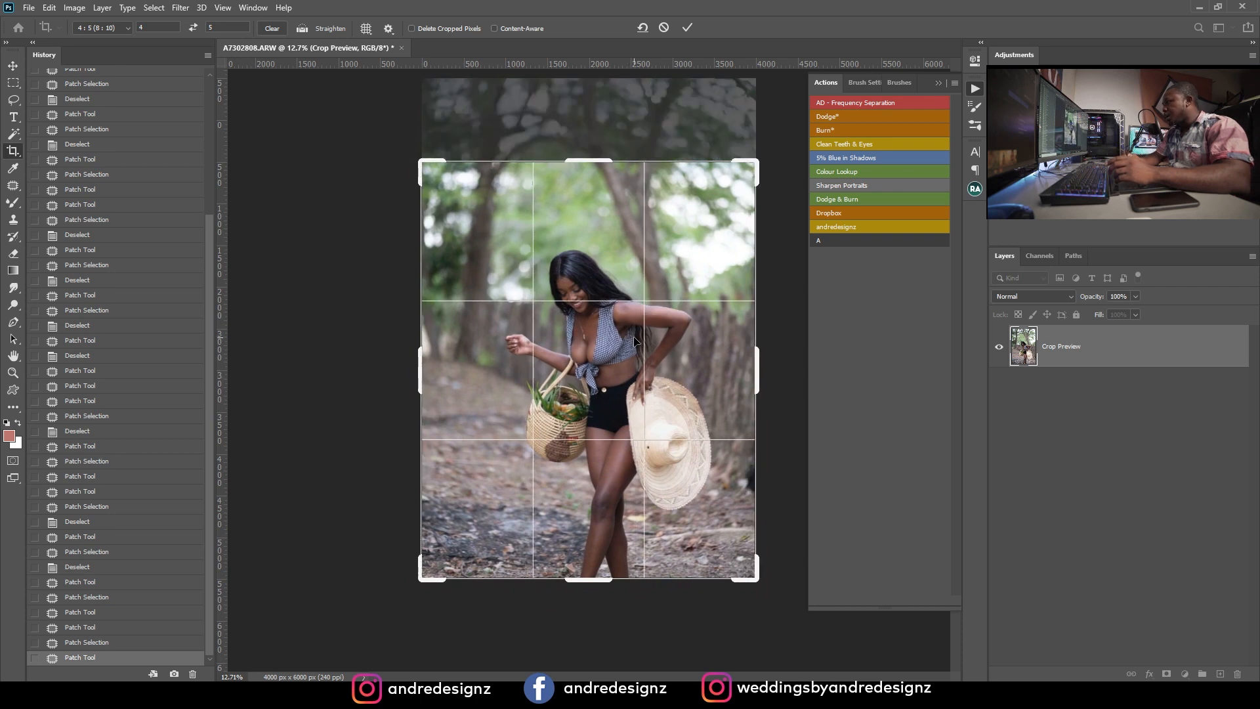
left_click_drag(579, 160, 588, 183)
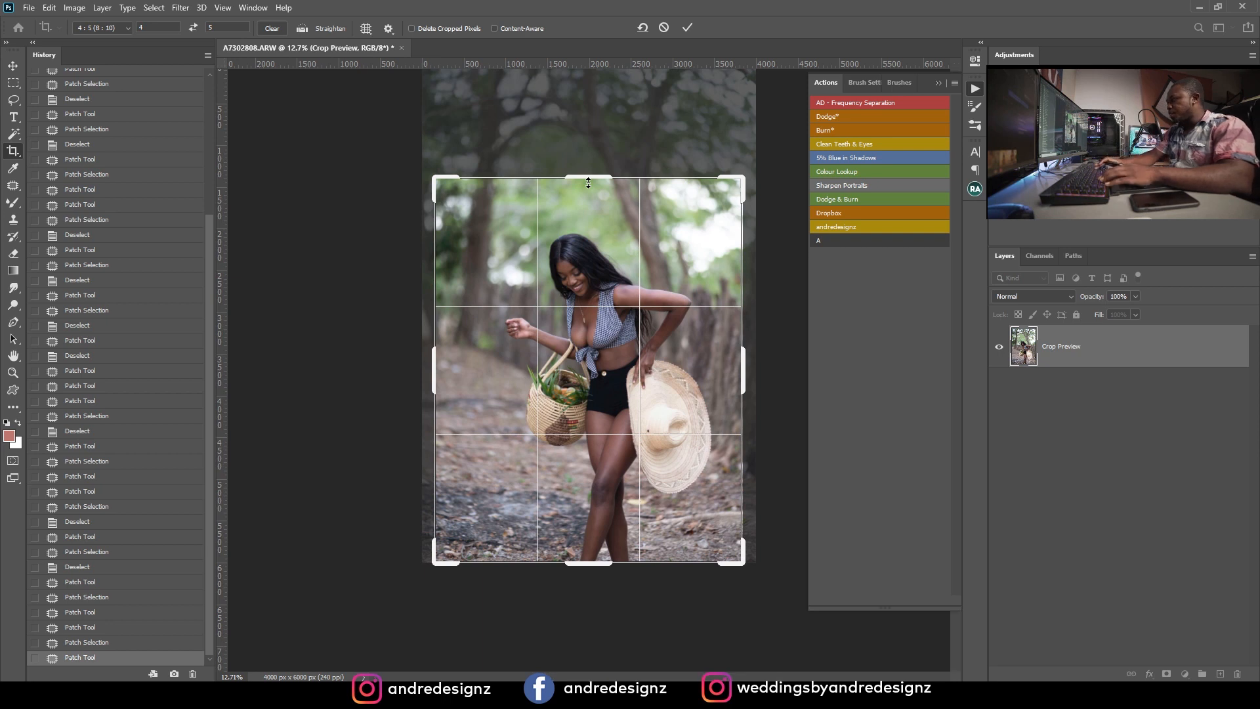
key("Return")
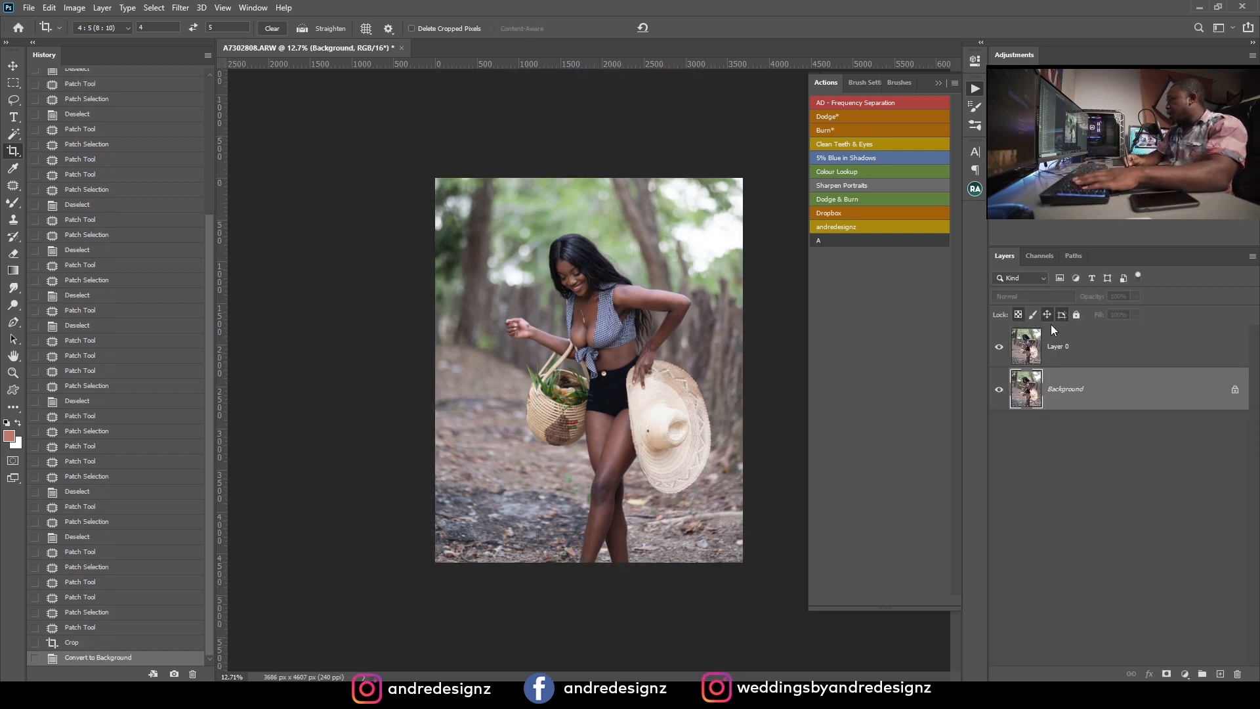
Step: Run the AD - Frequency Separation action on Layer 0, accepting a Gaussian Blur radius of 6.4 pixels
left_click(1103, 350)
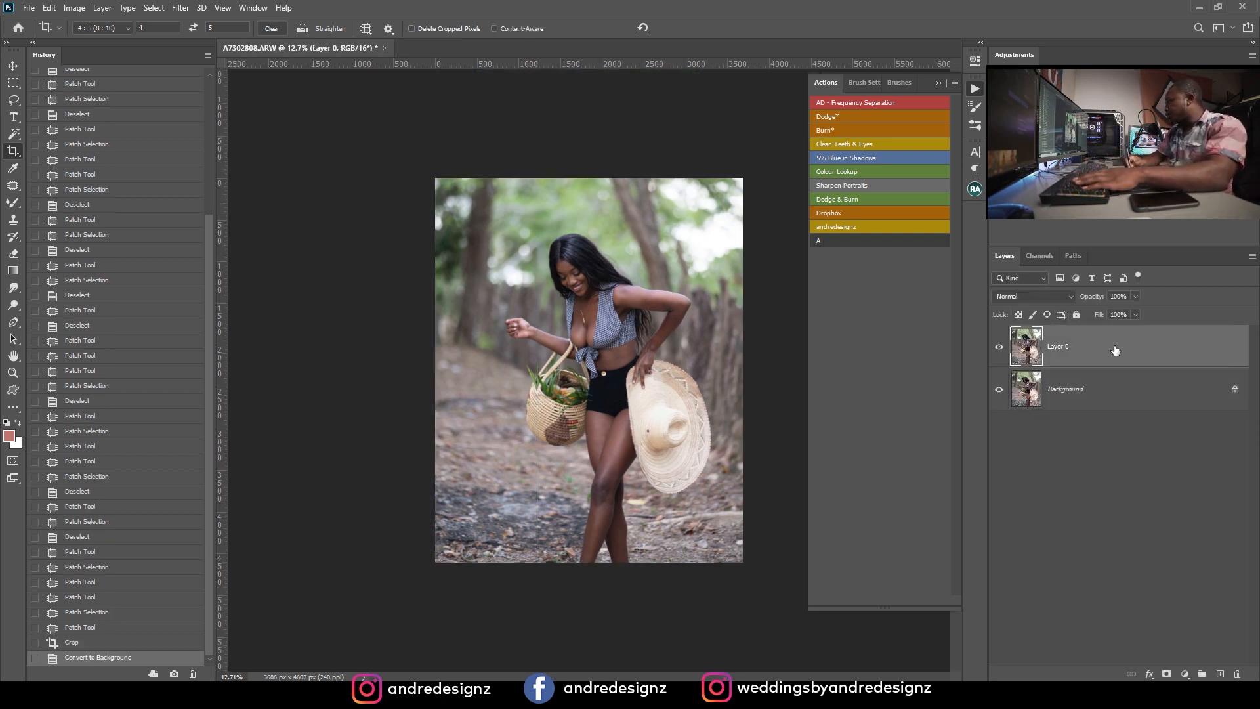
left_click(864, 103)
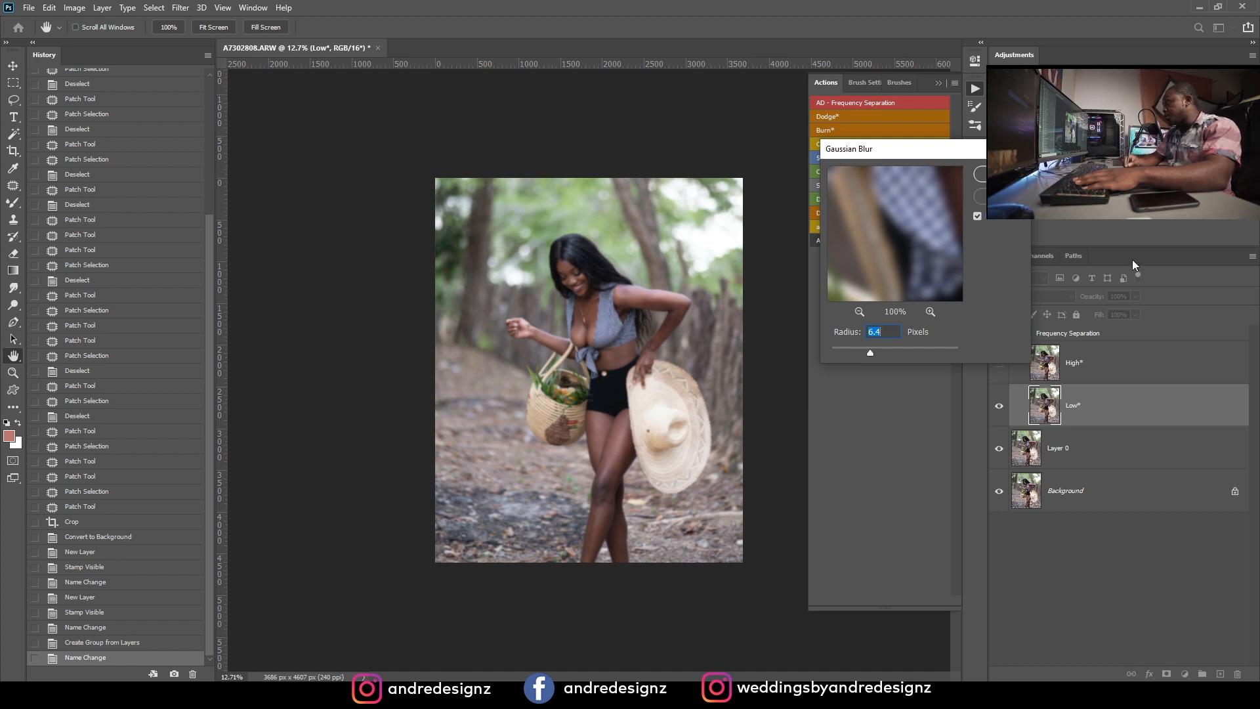
key("Return")
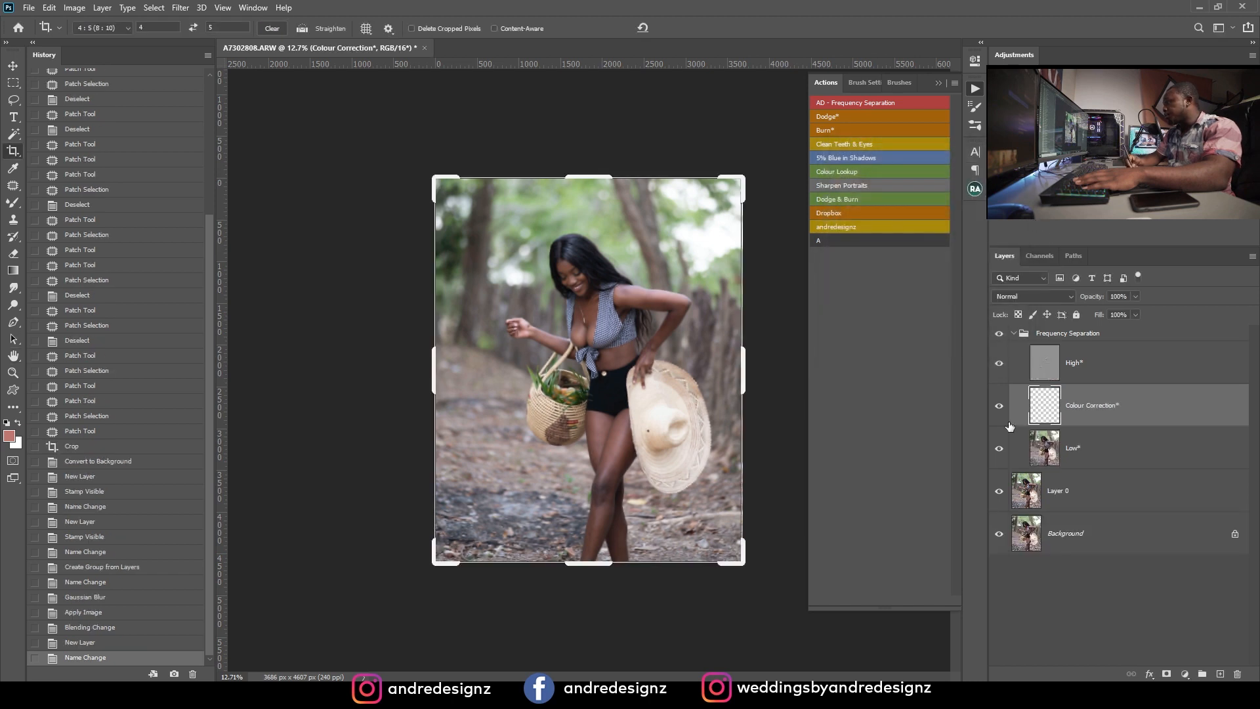
Step: Select the Low* layer in the Frequency Separation group and activate the Mixer Brush Tool over the face
left_click(1084, 455)
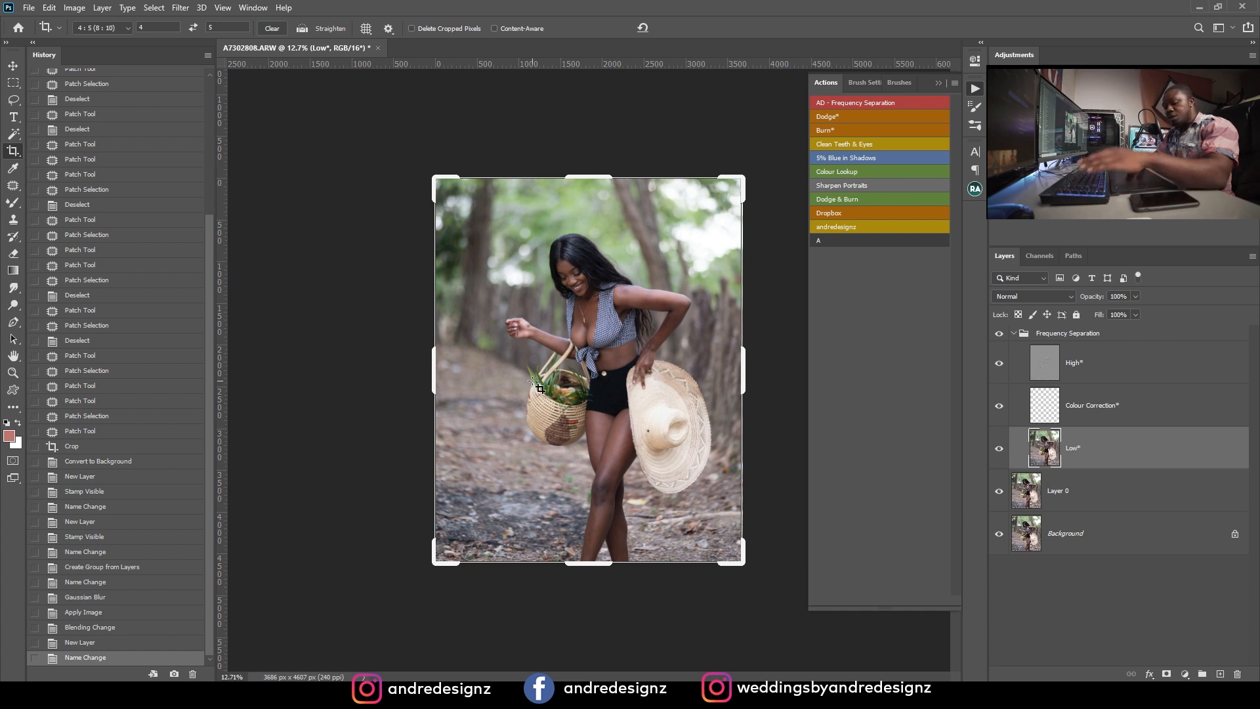
key("ctrl+plus")
key("ctrl+plus")
key("ctrl+plus")
key("ctrl+plus")
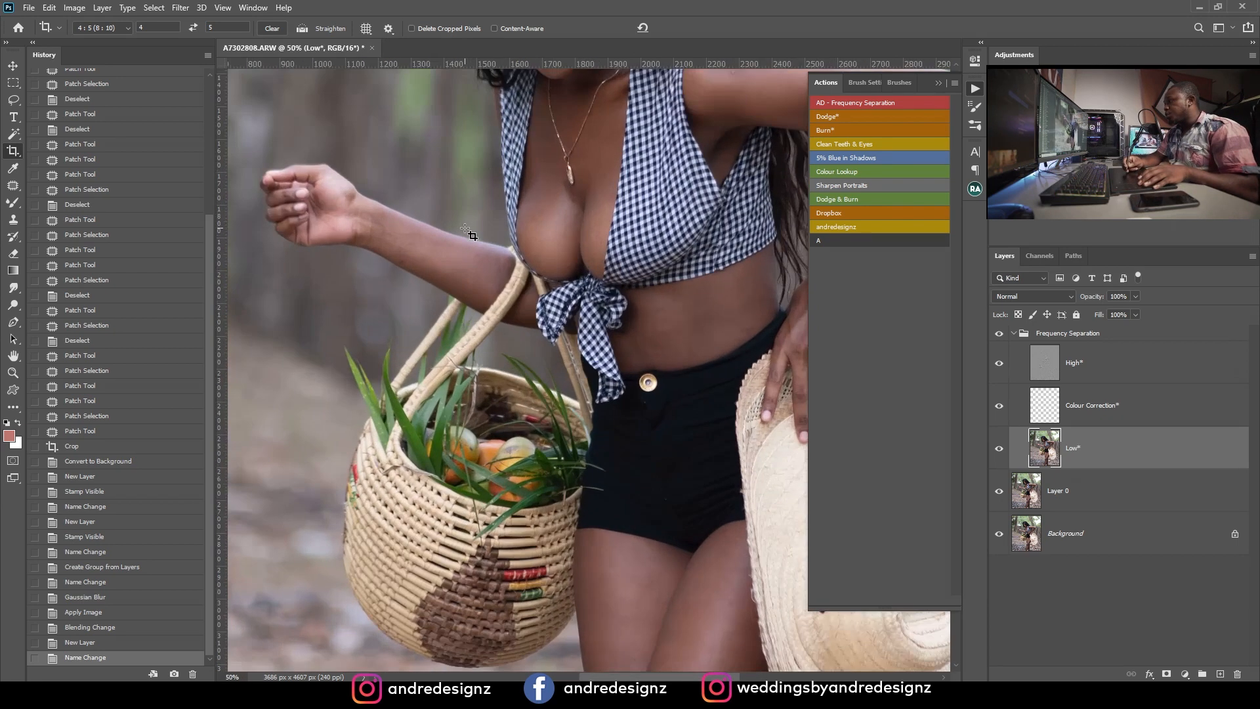
key("ctrl+plus")
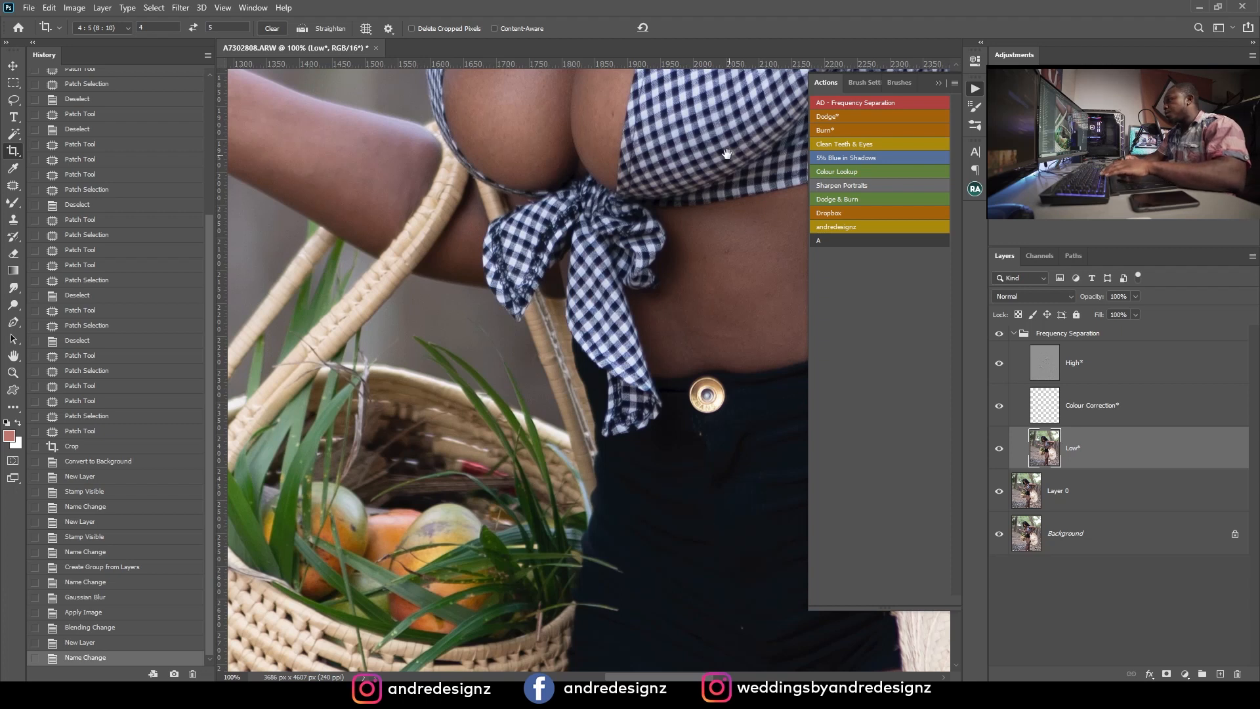
key("ctrl+plus")
scroll(662, 454, "up", 5)
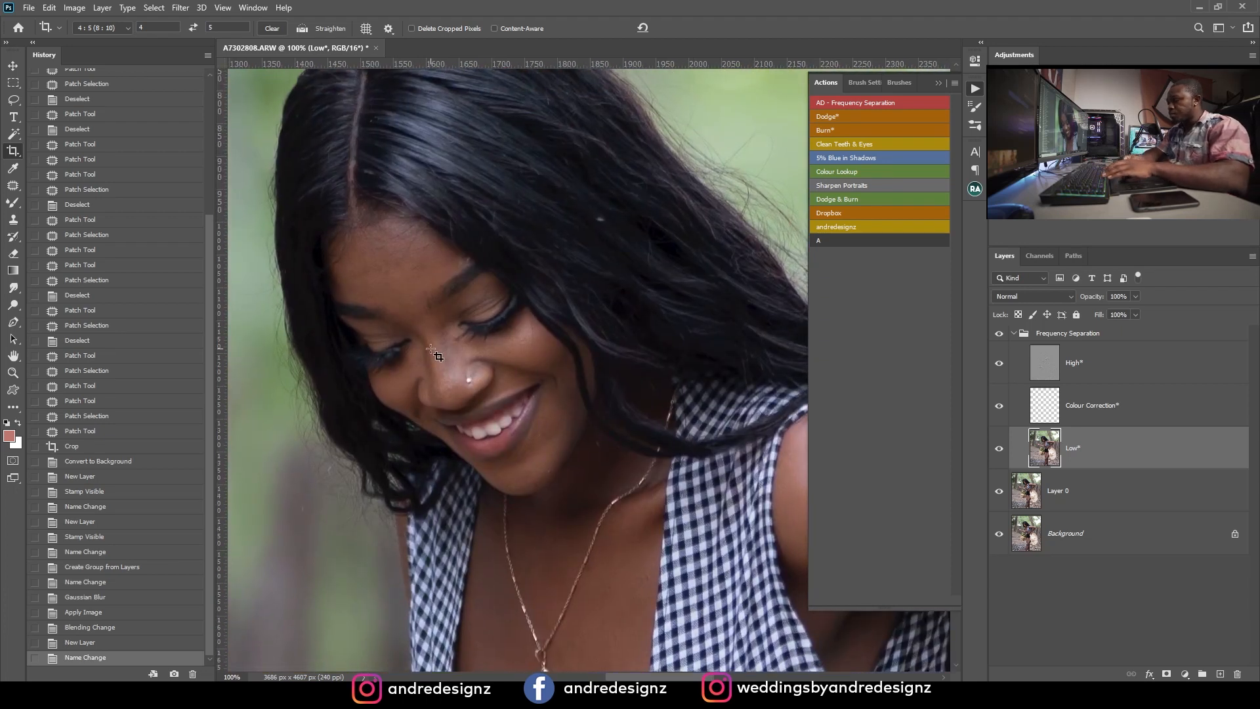
key("b")
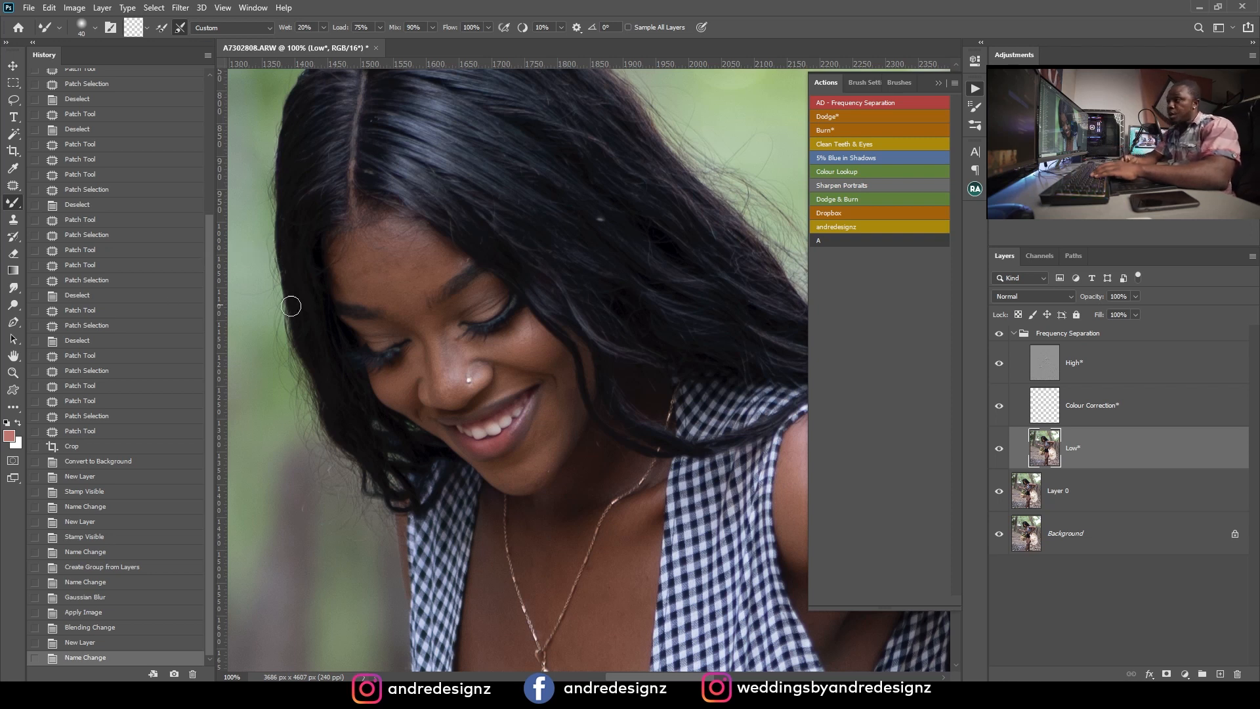
right_click(15, 202)
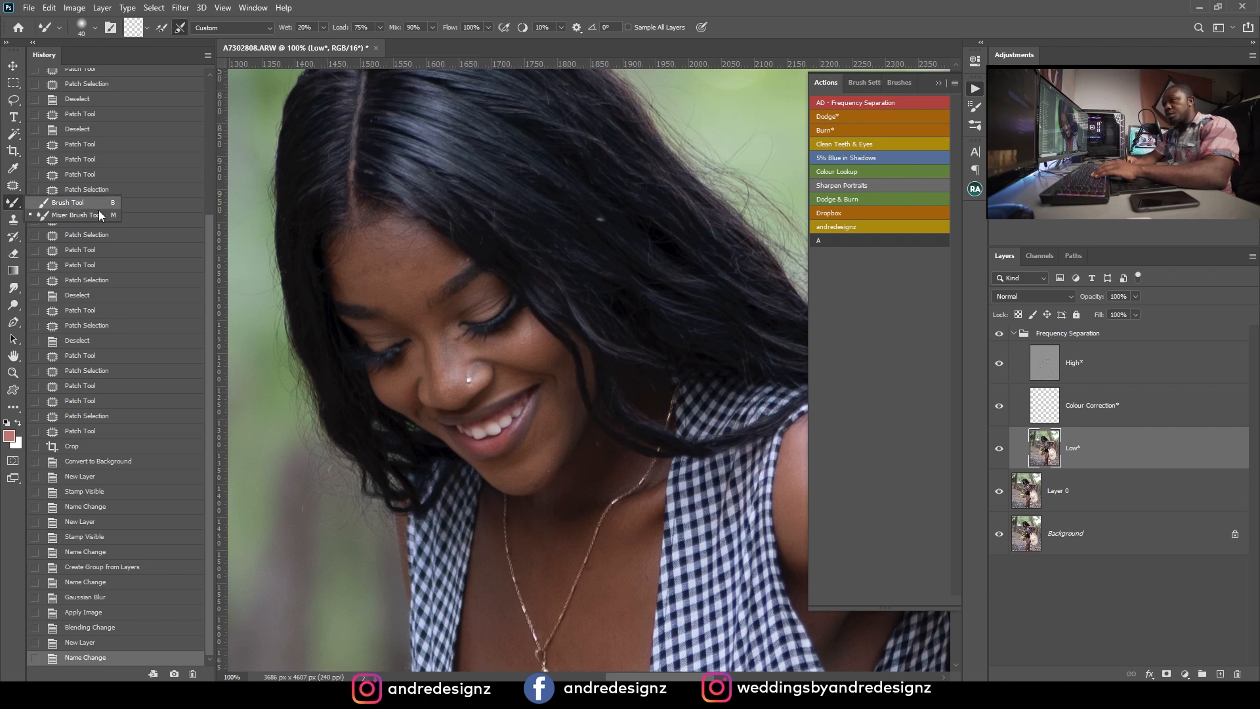
left_click(367, 262)
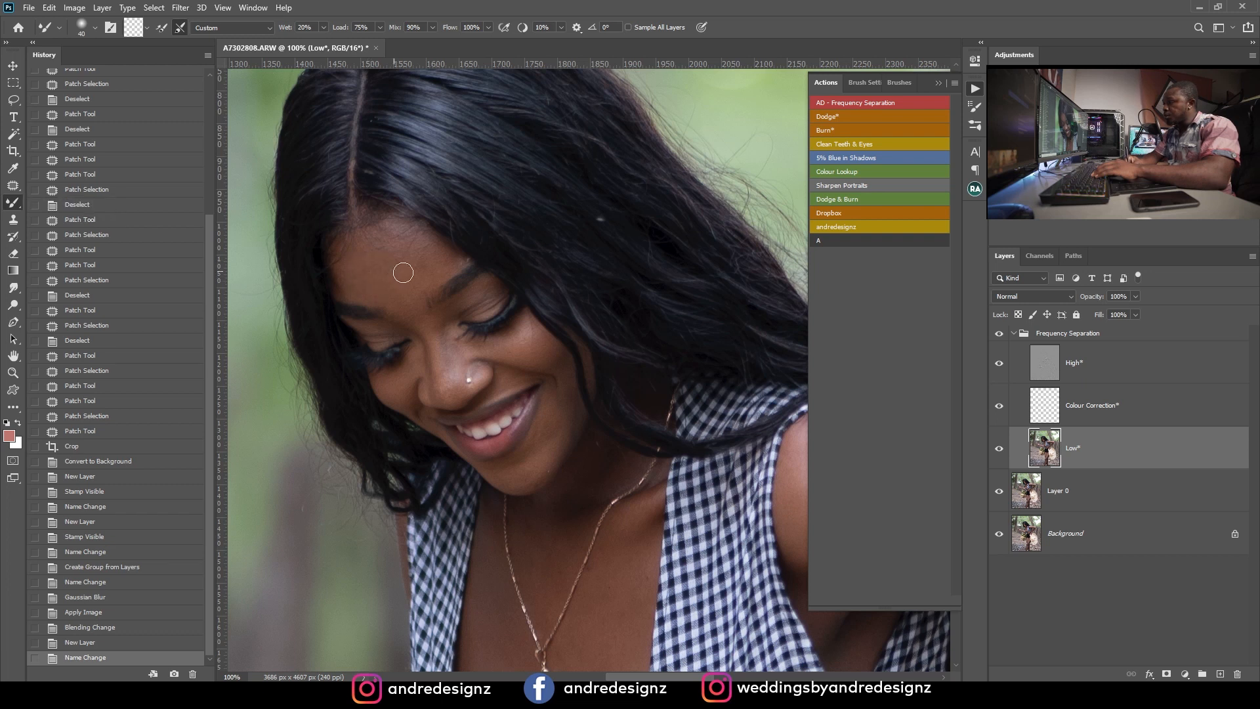
Step: Blend the forehead skin tones on the Low* layer with Mixer Brush strokes between the eyebrows and the hairline
mouse_move(394, 259)
left_mouse_down()
mouse_move(418, 268)
mouse_move(376, 245)
left_mouse_up()
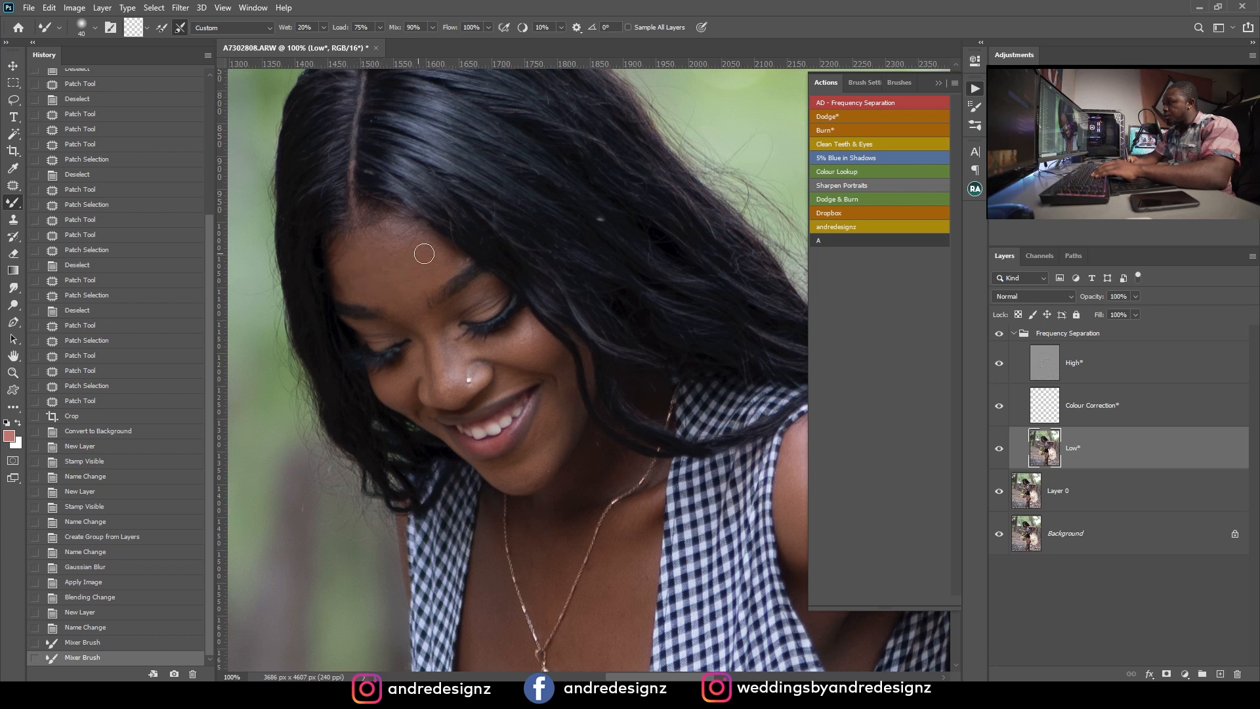
mouse_move(451, 257)
left_mouse_down()
mouse_move(359, 248)
mouse_move(394, 250)
left_mouse_up()
left_click_drag(472, 295, 402, 234)
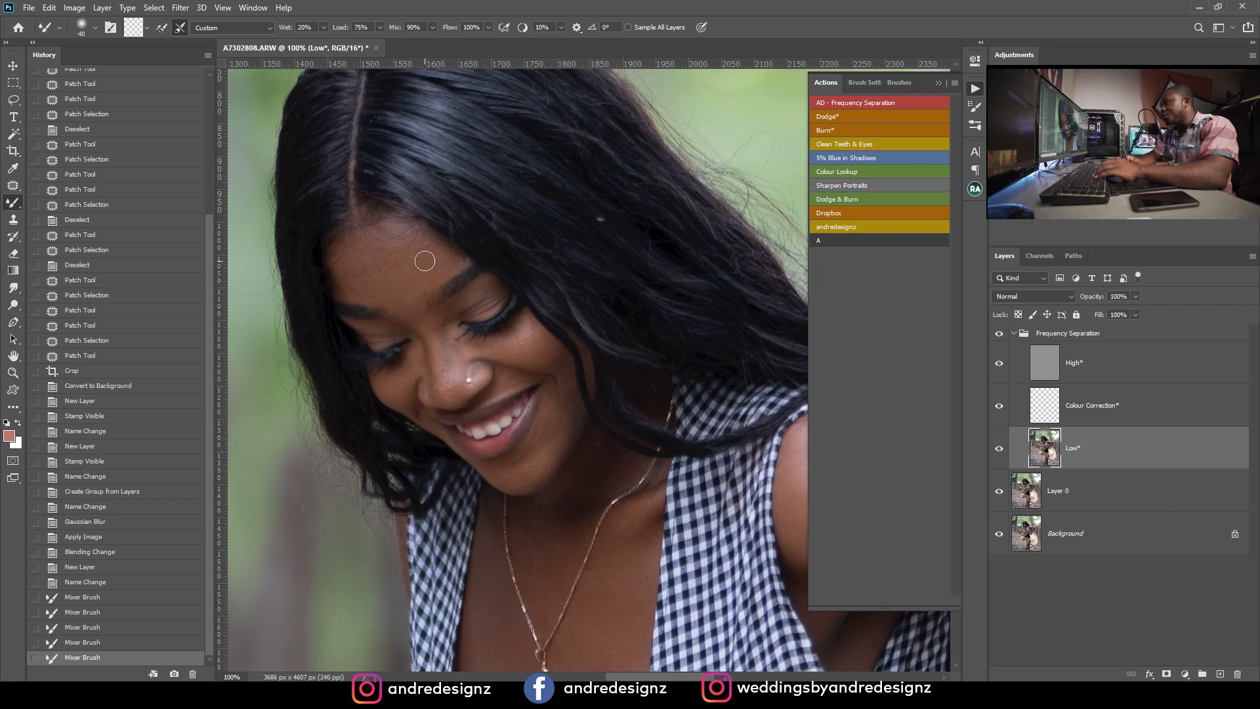
mouse_move(429, 246)
left_mouse_down()
mouse_move(456, 275)
mouse_move(404, 250)
mouse_move(402, 279)
mouse_move(360, 255)
mouse_move(341, 282)
mouse_move(411, 289)
mouse_move(436, 282)
left_mouse_up()
scroll(450, 206, "down", 3)
left_click_drag(424, 167, 404, 192)
Step: Blend the skin tones on the nose and the cheek below the eye with the Mixer Brush at size 35
key("bracketleft")
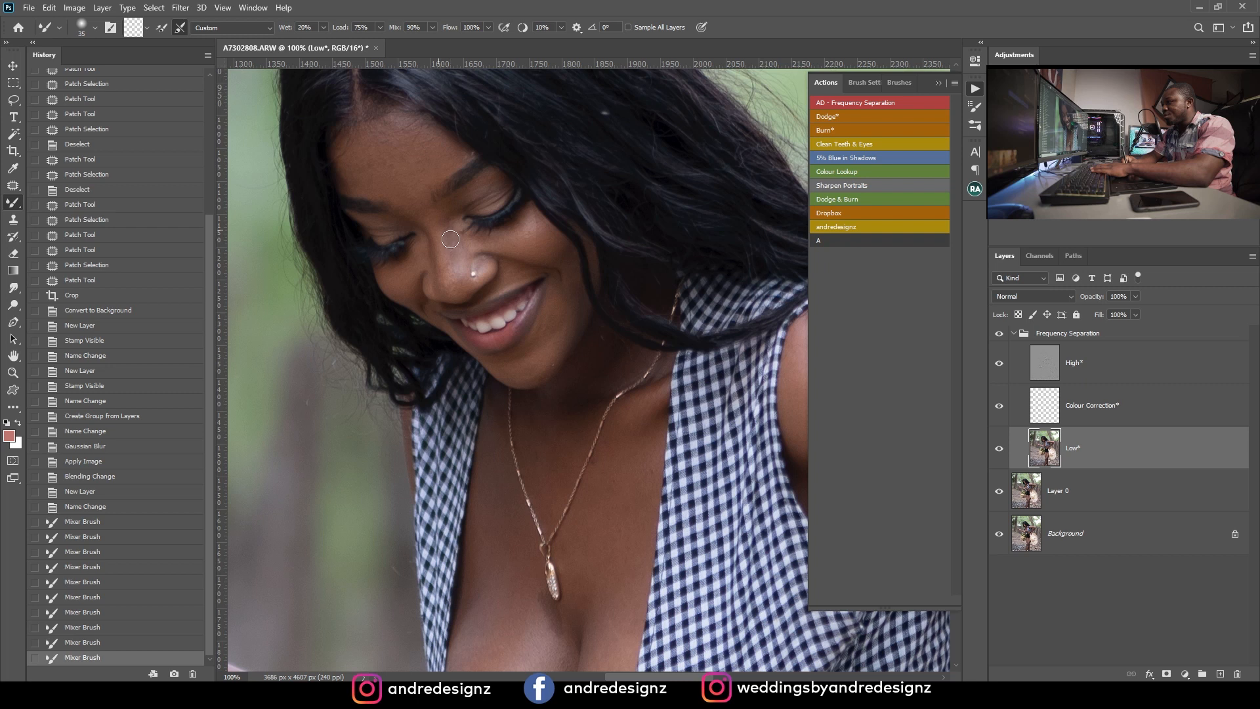
mouse_move(462, 255)
left_mouse_down()
mouse_move(446, 218)
mouse_move(464, 253)
mouse_move(467, 266)
left_mouse_up()
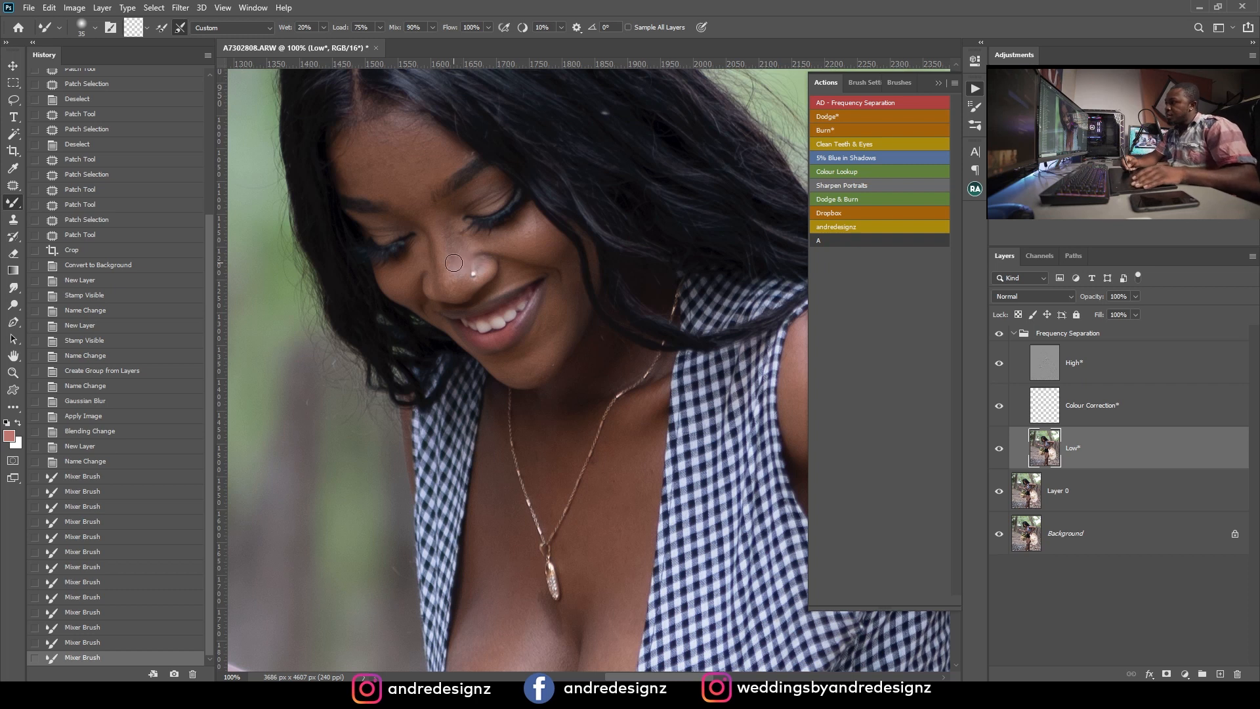
key("ctrl+plus")
key("ctrl+minus")
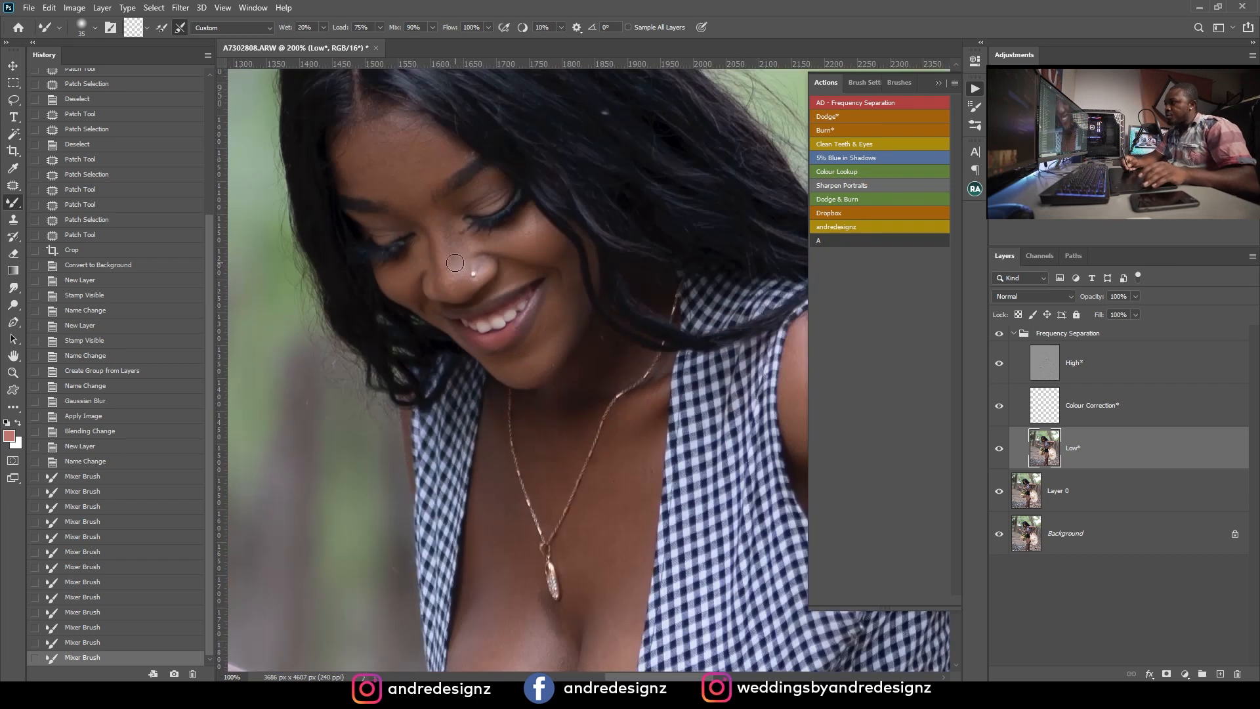
left_click(517, 237)
left_click(512, 248)
left_click(551, 253)
left_click_drag(571, 315, 583, 315)
Step: Blend the lower cheek, chin and nose bridge with the Mixer Brush at size 50
key("bracketright")
key("bracketright")
key("bracketright")
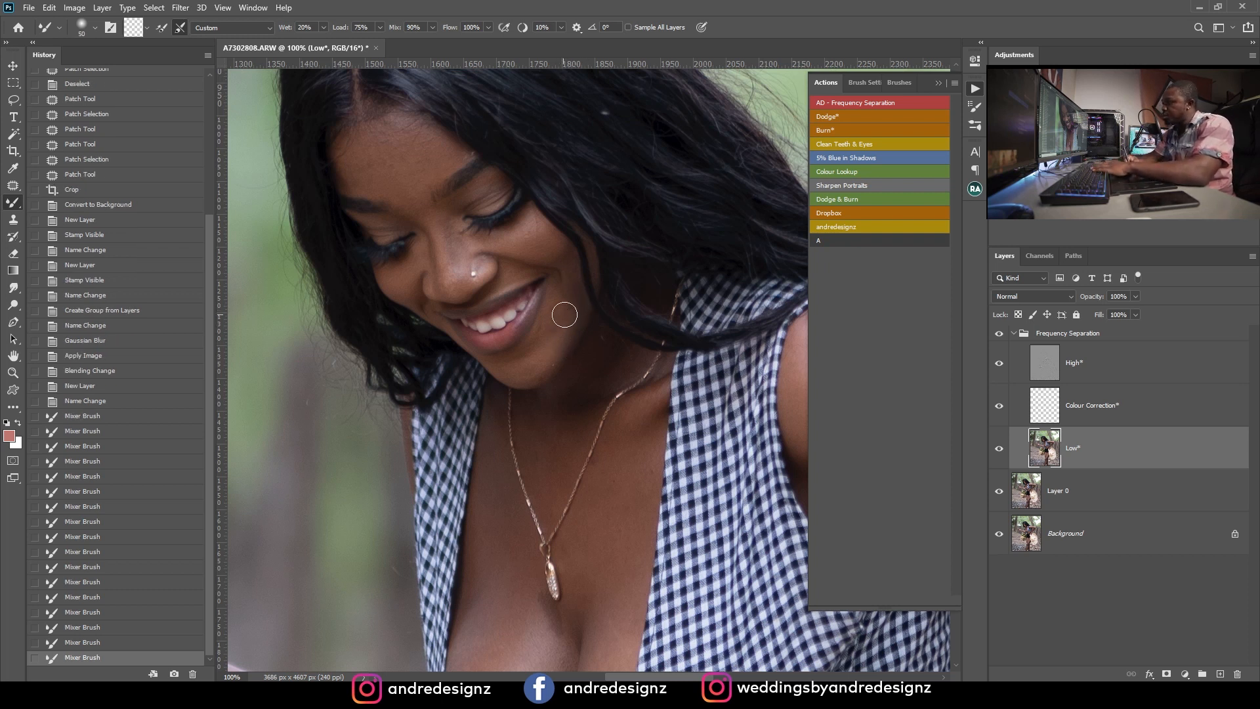
left_click_drag(542, 355, 566, 331)
left_click(555, 328)
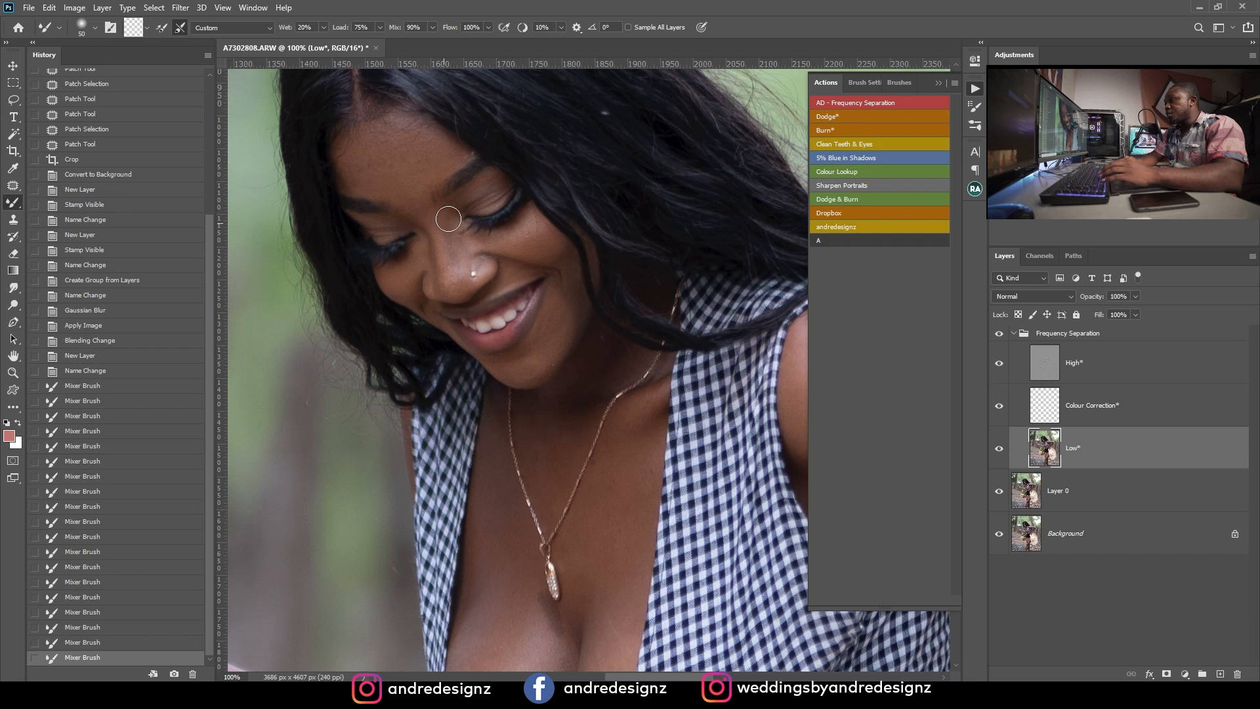
left_click_drag(442, 228, 450, 217)
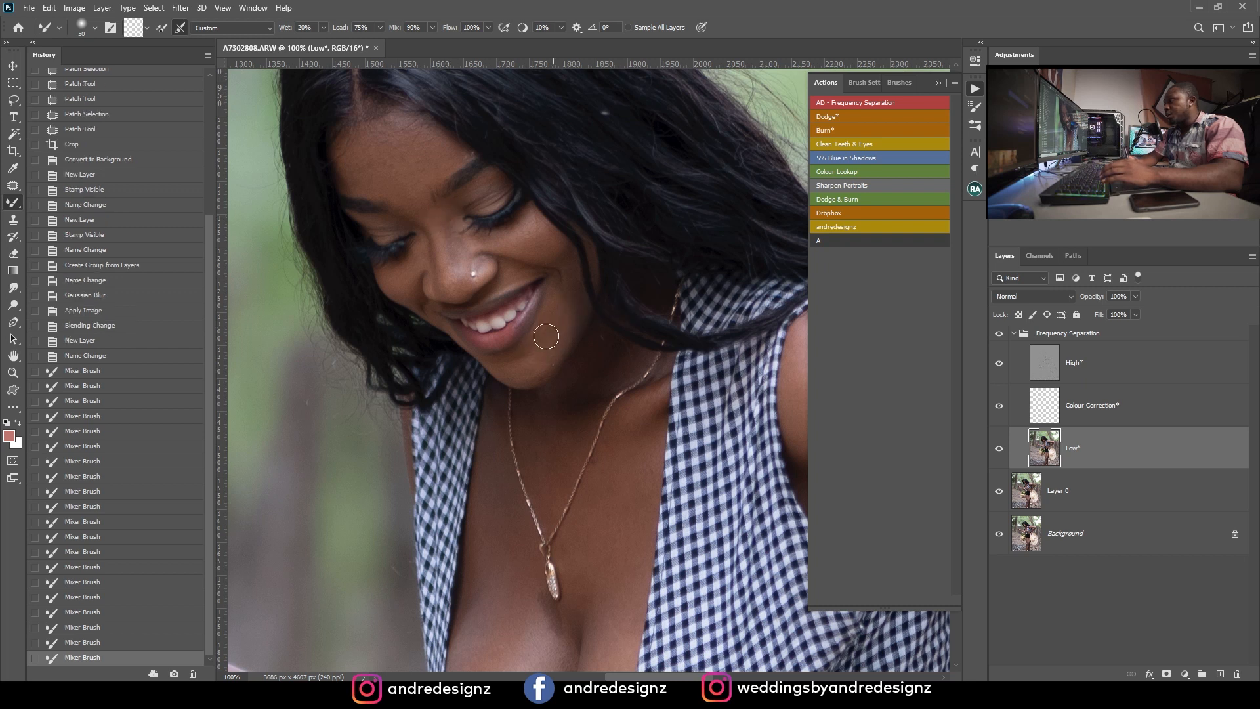
left_click(441, 233)
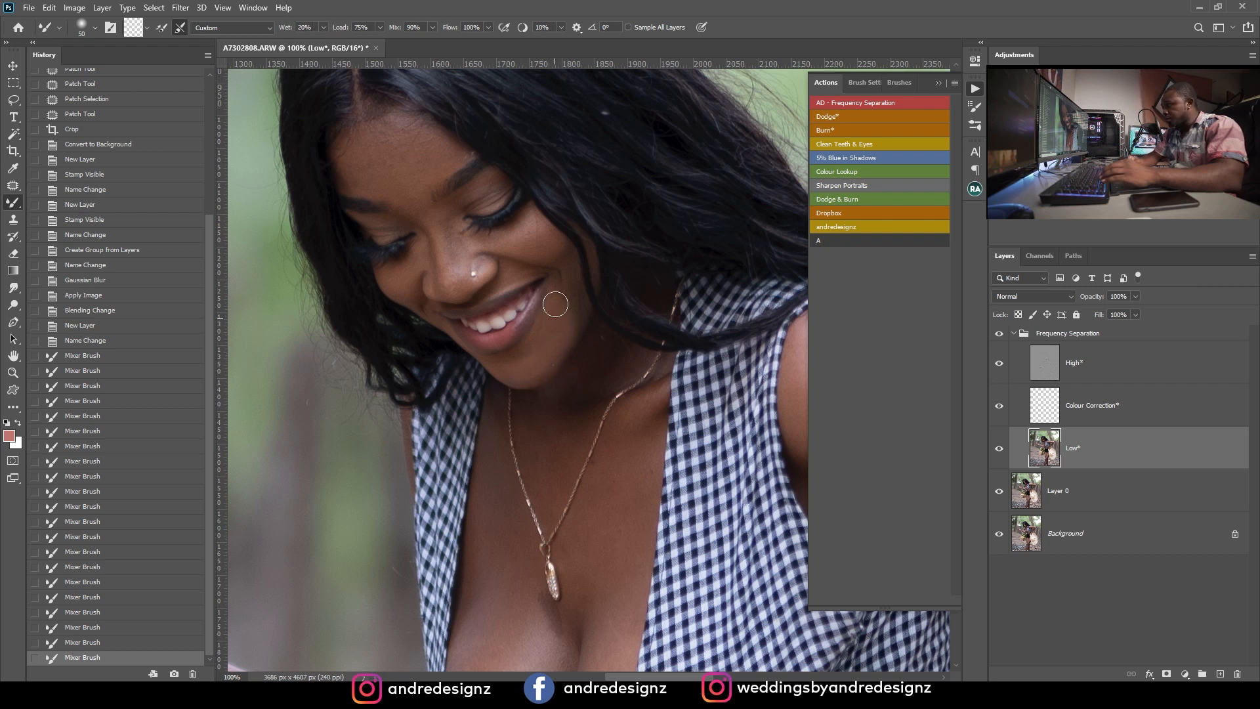
left_click_drag(563, 364, 559, 332)
left_click_drag(560, 333, 565, 353)
left_click_drag(564, 298, 560, 329)
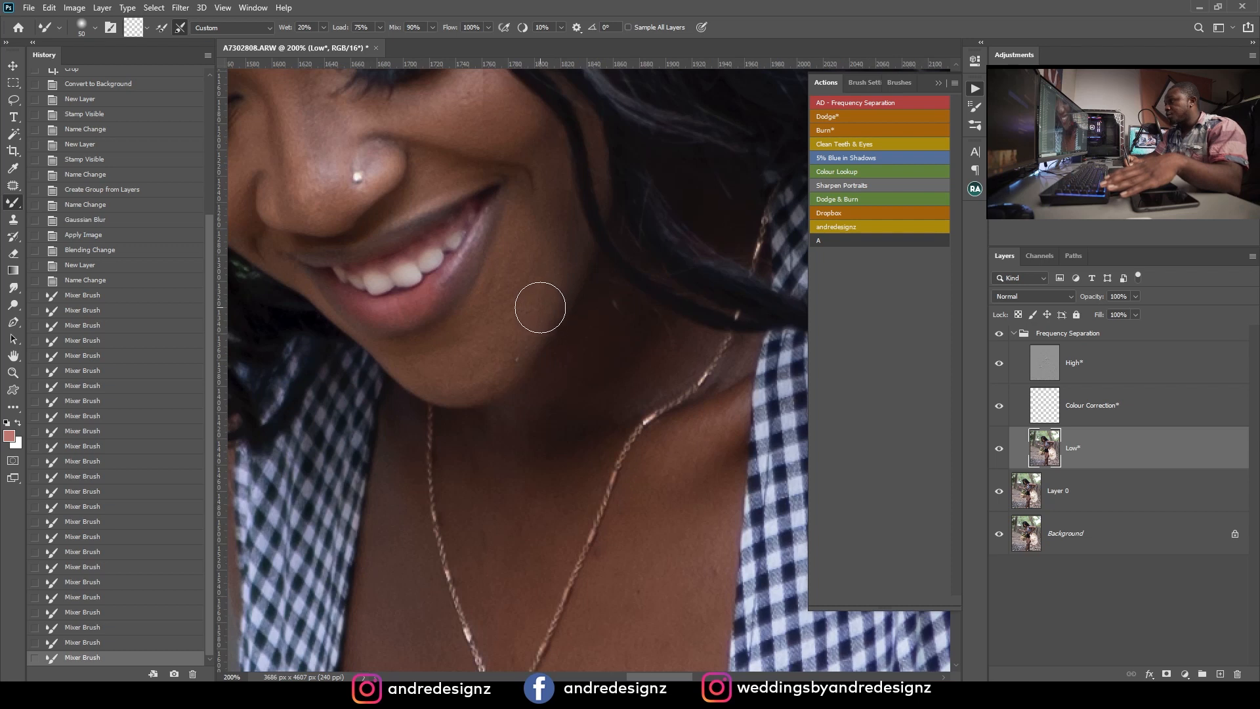
Step: Patch the spot on the cheek beside the mouth on the Low* layer and clear the selection
key("j")
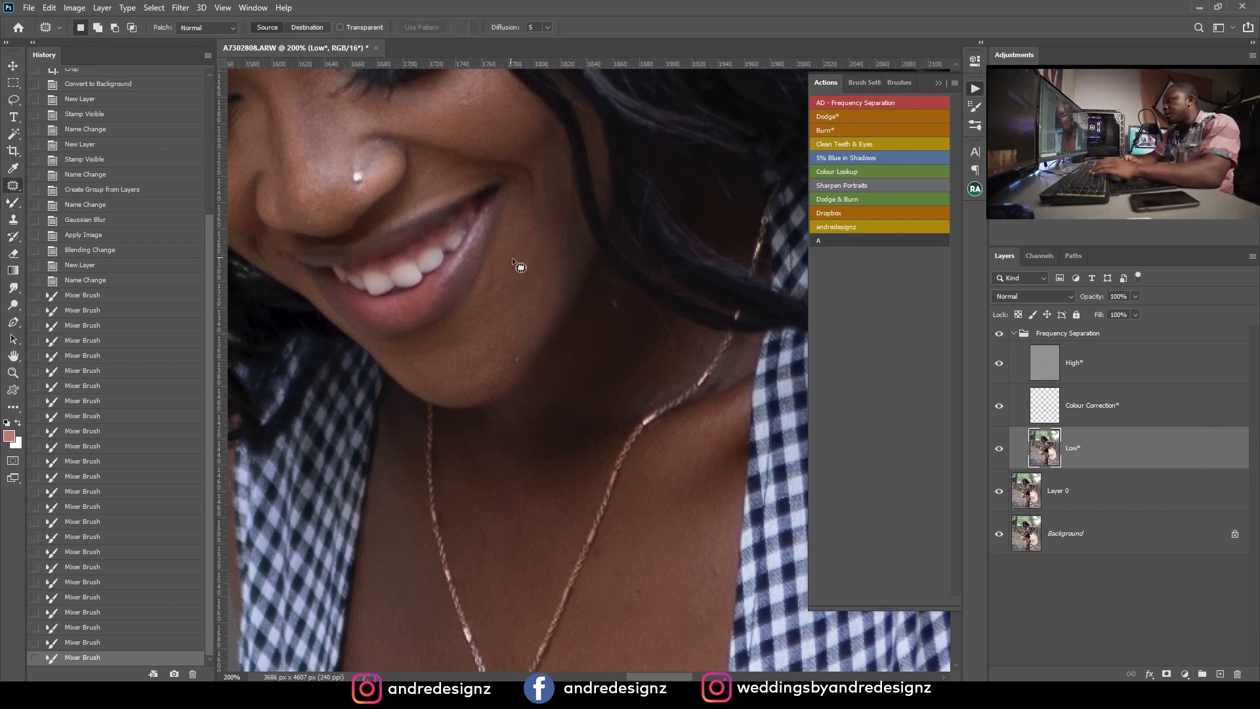
mouse_move(488, 298)
left_mouse_down()
mouse_move(503, 274)
mouse_move(527, 282)
left_mouse_up()
key("ctrl+d")
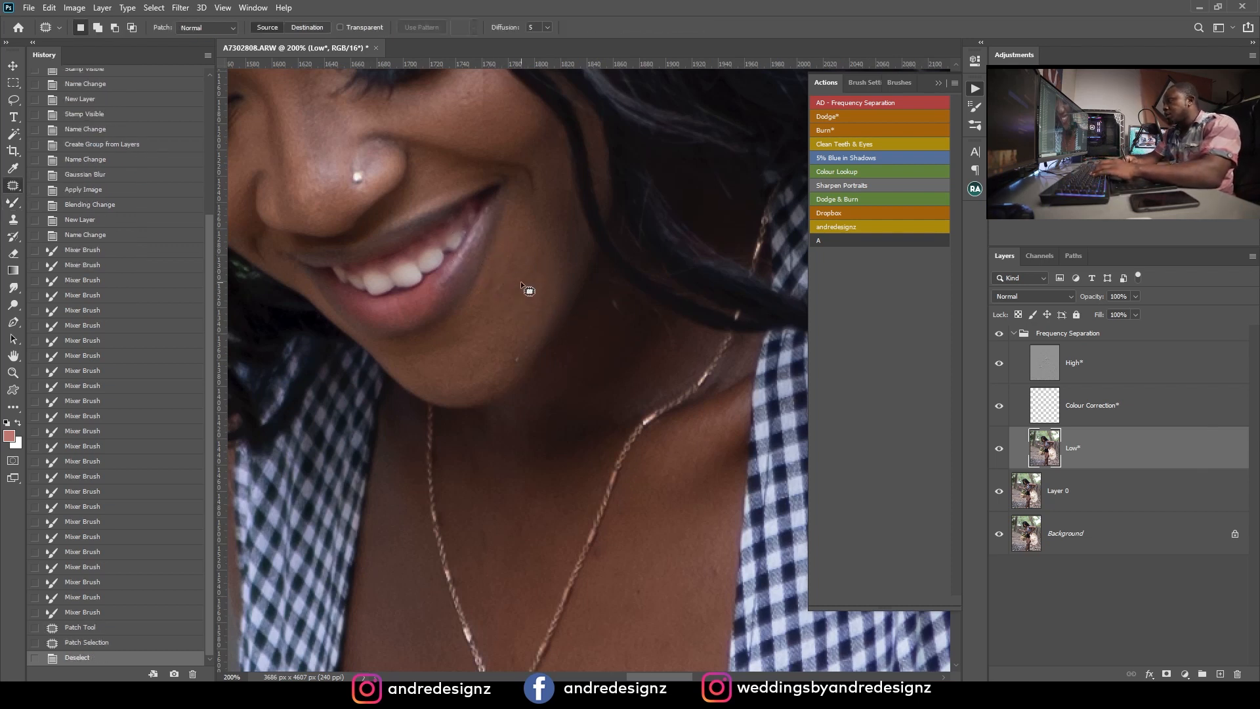
Step: Select the High* layer and patch the texture marks on the lower cheek and chin beside the mouth
left_click(1088, 366)
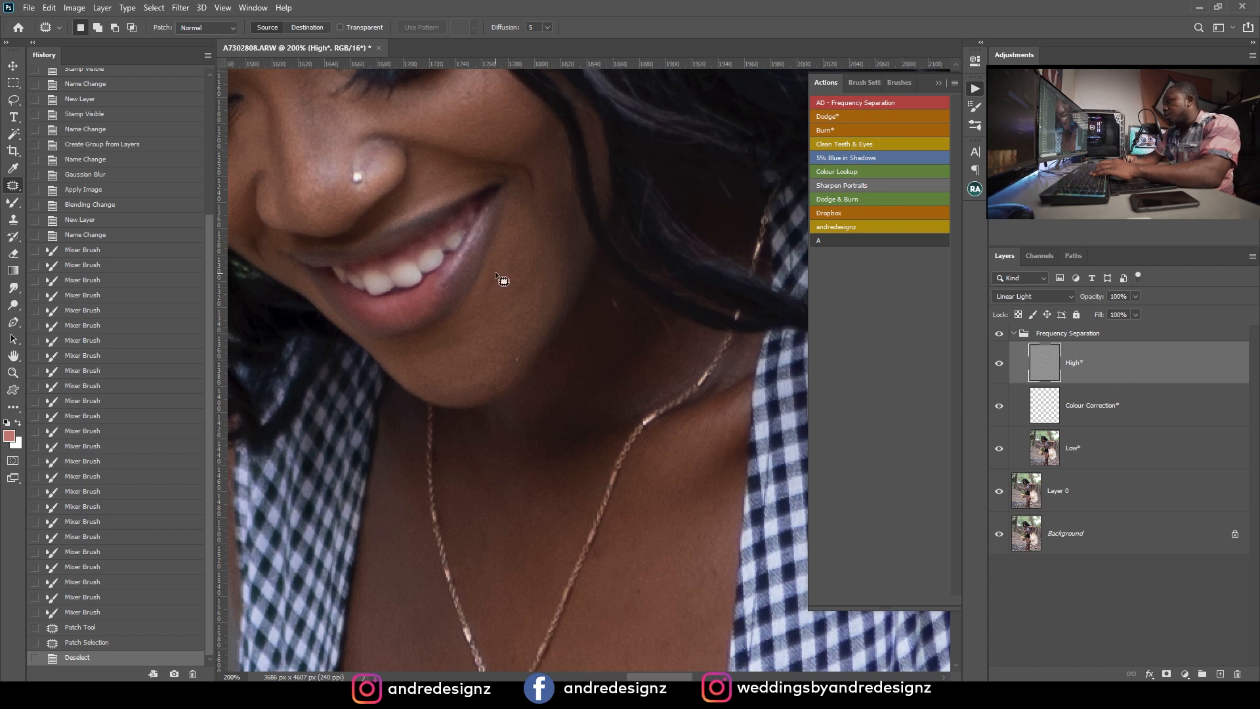
left_click_drag(517, 292, 491, 298)
mouse_move(499, 289)
left_mouse_down()
mouse_move(523, 351)
mouse_move(542, 337)
left_mouse_up()
key("ctrl+d")
mouse_move(550, 248)
left_mouse_down()
mouse_move(514, 276)
mouse_move(561, 268)
mouse_move(542, 299)
mouse_move(556, 264)
left_mouse_up()
key("ctrl+d")
mouse_move(544, 275)
left_mouse_down()
mouse_move(543, 302)
mouse_move(550, 264)
left_mouse_up()
key("ctrl+d")
left_click_drag(546, 273, 543, 302)
key("ctrl+d")
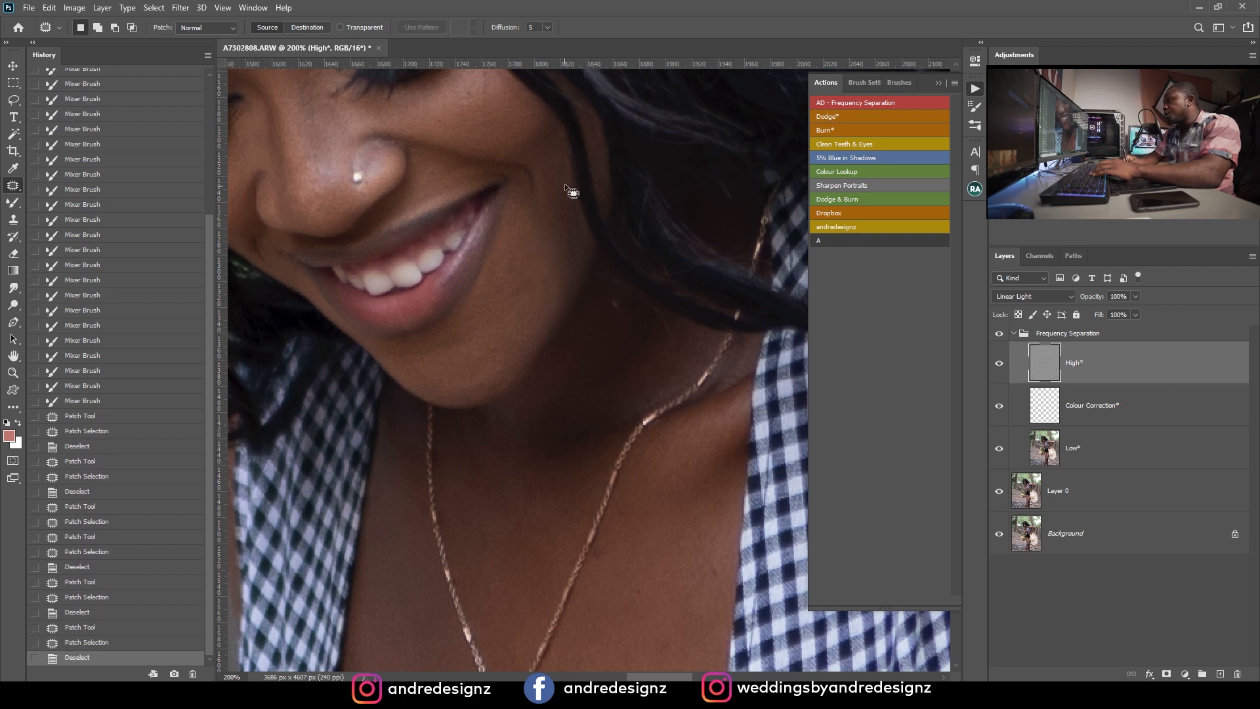
Step: Patch the marks on the cheek below the outer end of the eye on the High* layer
left_click_drag(460, 183, 581, 372)
mouse_move(598, 261)
left_mouse_down()
mouse_move(605, 254)
mouse_move(624, 297)
mouse_move(593, 282)
left_mouse_up()
key("ctrl+d")
left_click_drag(586, 287, 592, 301)
key("ctrl+d")
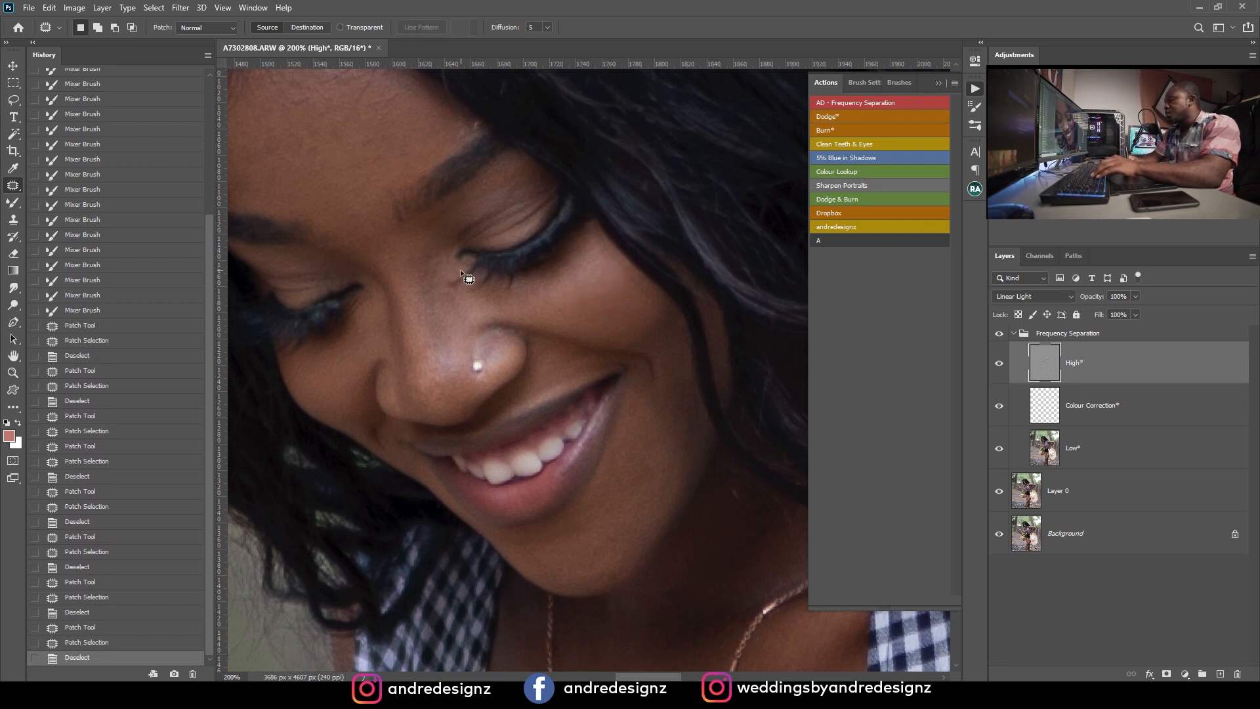
Step: Patch the marks by the inner eye corner and on the upper nose bridge
left_click_drag(467, 281, 461, 273)
left_click_drag(454, 281, 458, 294)
key("ctrl+d")
mouse_move(444, 250)
left_mouse_down()
mouse_move(459, 284)
mouse_move(442, 250)
mouse_move(467, 224)
left_mouse_up()
key("ctrl+d")
key("ctrl+d")
Step: Patch the remaining mark beside the nose bridge and one on the forehead above the eyebrow
left_click_drag(470, 178, 623, 298)
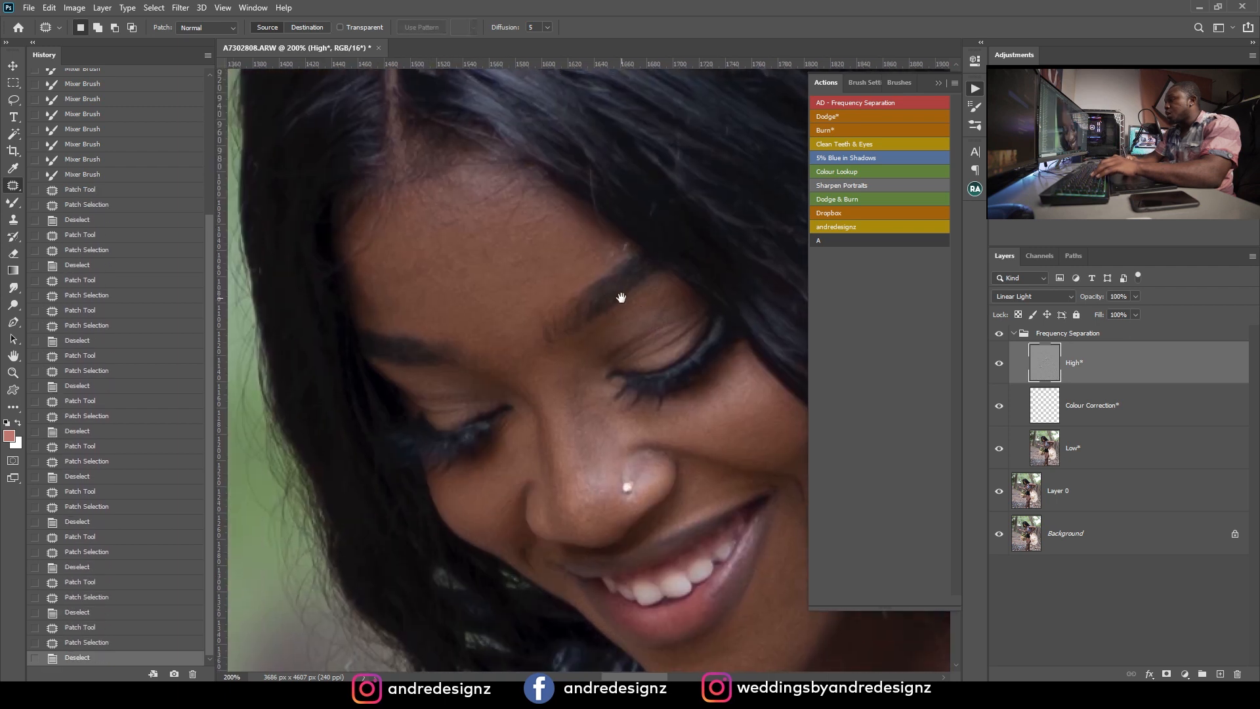
left_click_drag(608, 391, 607, 395)
left_click_drag(602, 394, 612, 433)
key("ctrl+d")
key("ctrl+d")
mouse_move(544, 248)
left_mouse_down()
mouse_move(476, 257)
mouse_move(558, 259)
mouse_move(545, 275)
left_mouse_up()
key("ctrl+d")
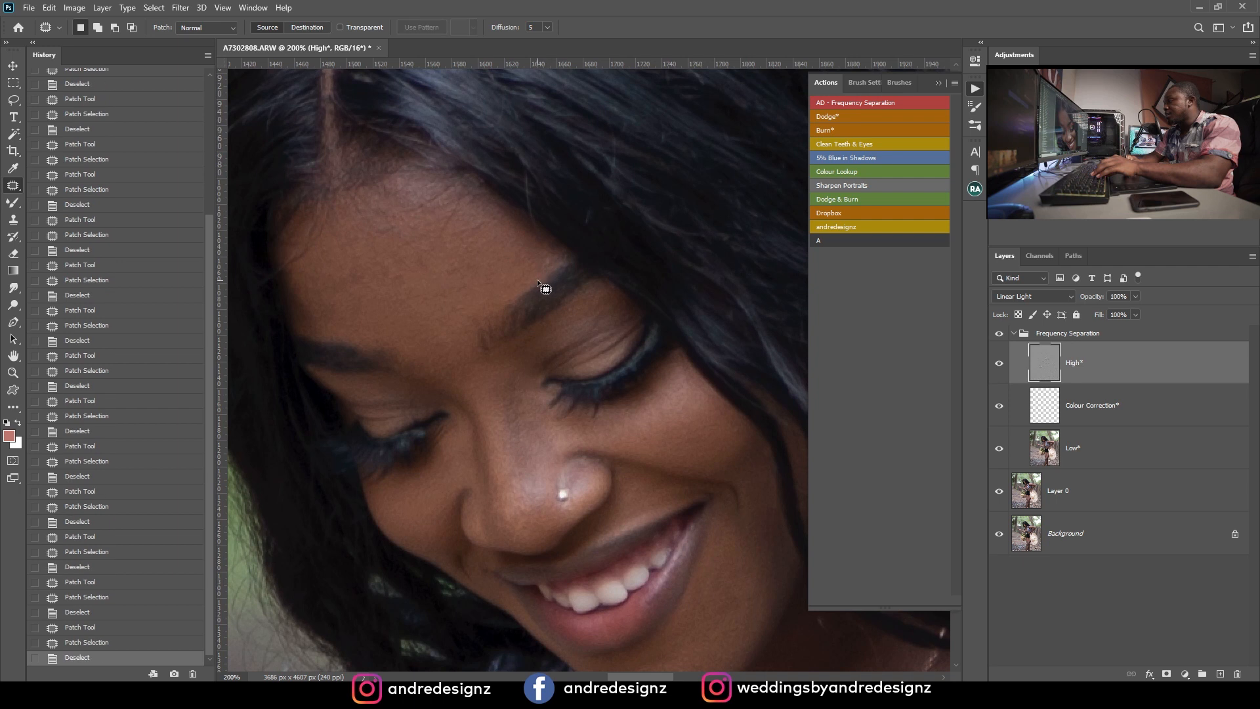
Step: Patch the small texture marks across the forehead just below the hairline, clearing the selection after each
left_click_drag(466, 196, 470, 198)
left_click_drag(470, 199, 487, 219)
key("ctrl+d")
mouse_move(483, 227)
left_mouse_down()
mouse_move(502, 237)
mouse_move(440, 268)
mouse_move(463, 264)
left_mouse_up()
key("ctrl+d")
left_click_drag(463, 271, 485, 278)
key("ctrl+d")
left_click_drag(470, 225, 468, 218)
key("ctrl+d")
mouse_move(456, 222)
left_mouse_down()
mouse_move(462, 231)
mouse_move(388, 195)
mouse_move(438, 196)
mouse_move(470, 215)
left_mouse_up()
key("ctrl+d")
left_click_drag(388, 215, 402, 248)
key("ctrl+d")
Step: Patch the small marks on the chest around the necklace on the High* layer
mouse_move(640, 395)
left_mouse_down()
mouse_move(544, 319)
mouse_move(500, 264)
left_mouse_up()
left_click_drag(538, 301, 676, 324)
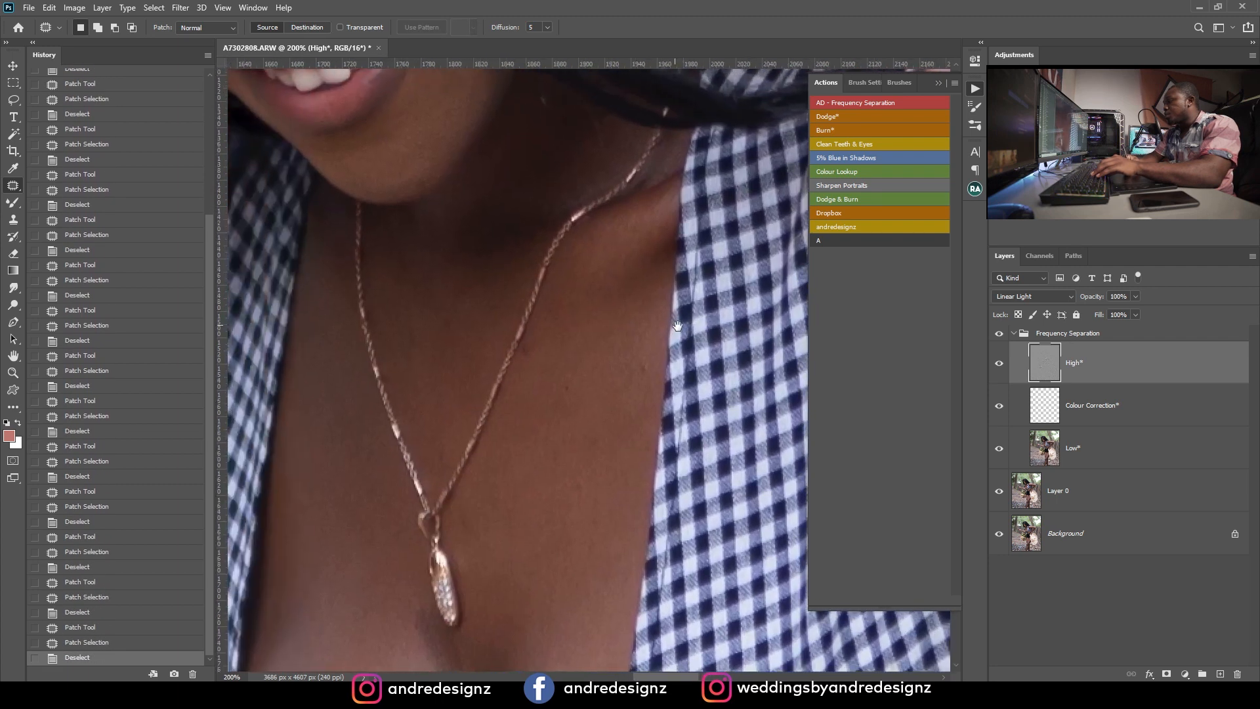
left_click_drag(650, 359, 621, 394)
key("ctrl+d")
key("ctrl+d")
mouse_move(531, 356)
left_mouse_down()
mouse_move(566, 344)
mouse_move(543, 346)
left_mouse_up()
key("ctrl+d")
key("ctrl+d")
mouse_move(536, 351)
left_mouse_down()
mouse_move(544, 368)
mouse_move(554, 361)
left_mouse_up()
key("ctrl+d")
left_click_drag(540, 310, 560, 299)
left_click_drag(553, 311, 566, 332)
key("ctrl+d")
Step: Patch the marks on the shoulder of the bent arm beside the checked top's armhole
key("ctrl+minus")
key("ctrl+minus")
key("ctrl+minus")
left_click_drag(750, 336, 449, 337)
key("ctrl+plus")
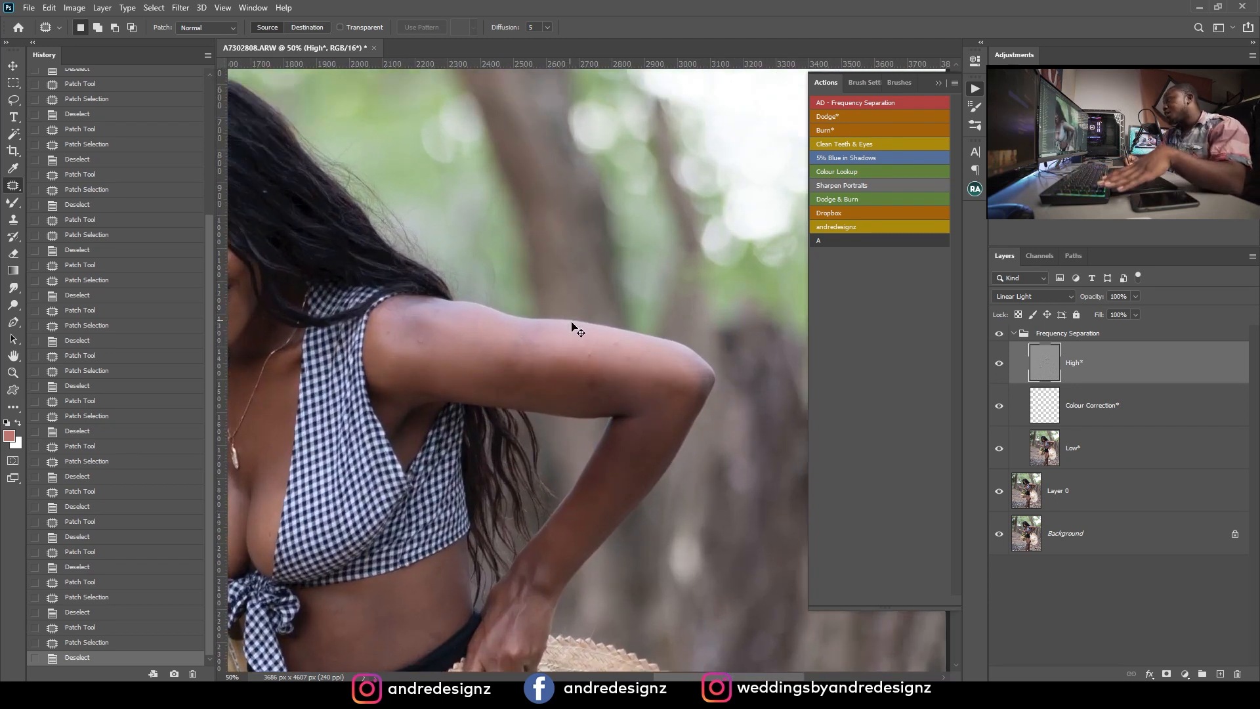
key("ctrl+plus")
left_click_drag(328, 330, 526, 369)
key("ctrl+d")
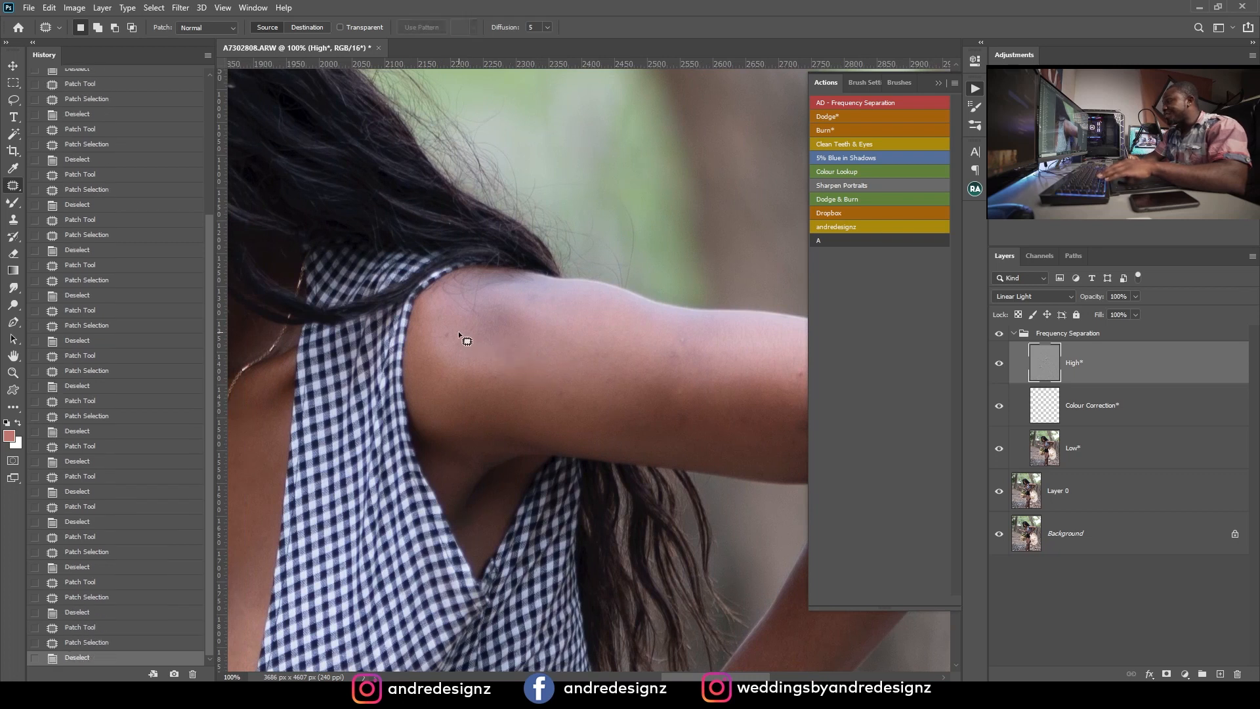
left_click_drag(444, 336, 571, 360)
key("ctrl+d")
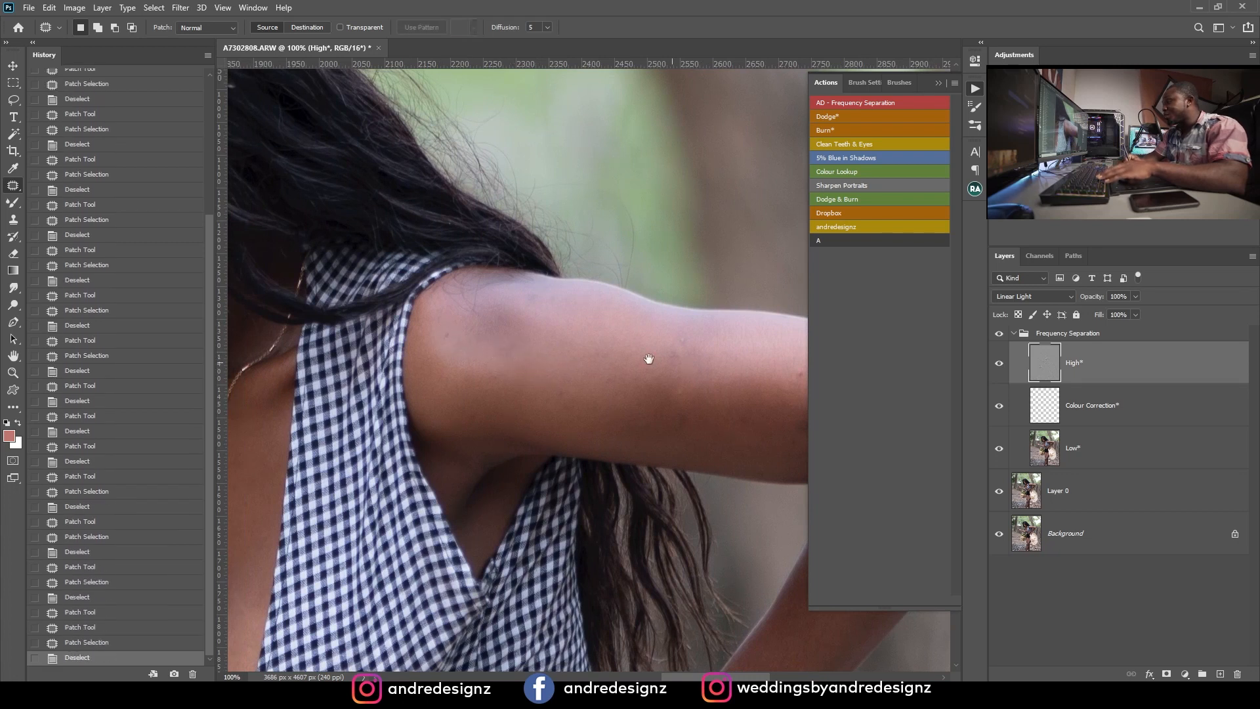
Step: Patch the marks on the half of the upper arm nearer the elbow
left_click_drag(648, 357, 450, 316)
mouse_move(609, 326)
left_mouse_down()
mouse_move(645, 351)
mouse_move(627, 310)
mouse_move(661, 311)
left_mouse_up()
key("ctrl+d")
mouse_move(650, 312)
left_mouse_down()
mouse_move(708, 317)
mouse_move(684, 329)
left_mouse_up()
key("ctrl+d")
left_click_drag(676, 330, 722, 340)
key("ctrl+d")
mouse_move(588, 378)
left_mouse_down()
mouse_move(671, 379)
mouse_move(737, 413)
left_mouse_up()
key("ctrl+d")
key("ctrl+d")
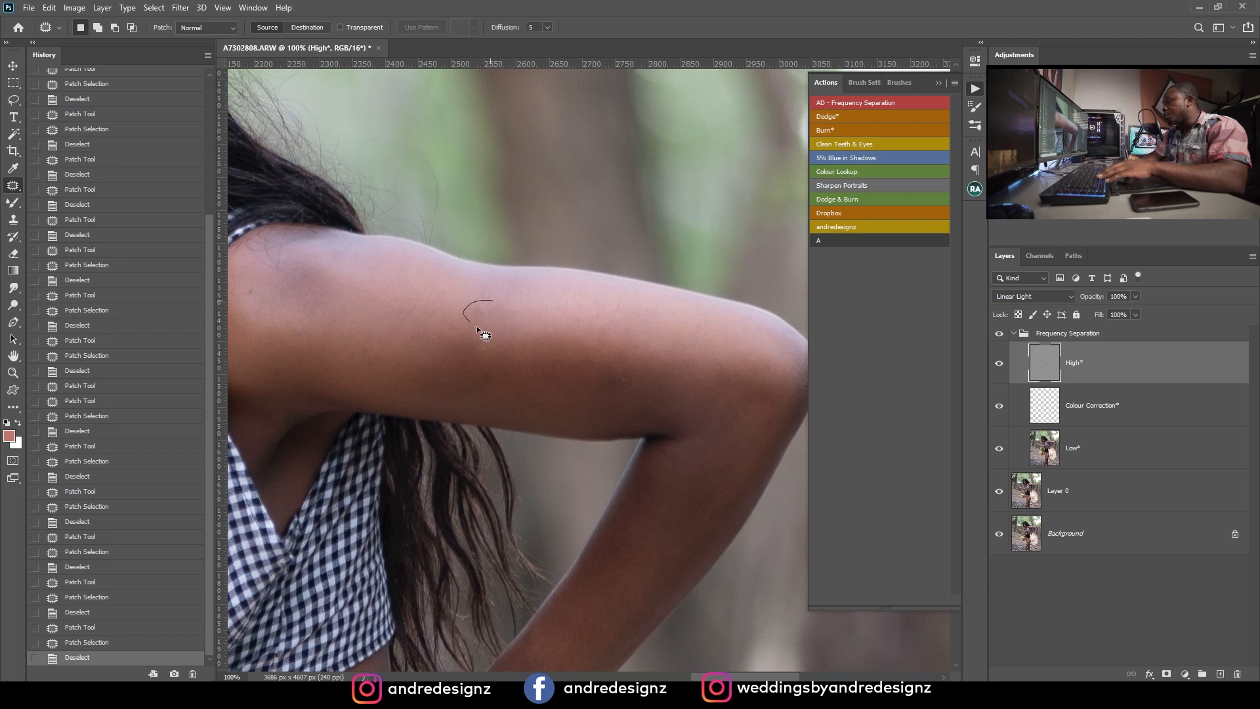
Step: Patch the remaining marks around the middle and underside of the upper arm
left_click_drag(476, 328, 517, 322)
left_click_drag(516, 322, 504, 286)
left_click_drag(499, 296, 570, 311)
key("ctrl+d")
mouse_move(548, 360)
left_mouse_down()
mouse_move(559, 358)
mouse_move(487, 361)
mouse_move(541, 374)
left_mouse_up()
key("ctrl+d")
left_click_drag(537, 376, 551, 365)
key("ctrl+d")
mouse_move(475, 334)
left_mouse_down()
mouse_move(483, 355)
mouse_move(489, 340)
left_mouse_up()
left_click_drag(489, 349, 550, 357)
key("ctrl+d")
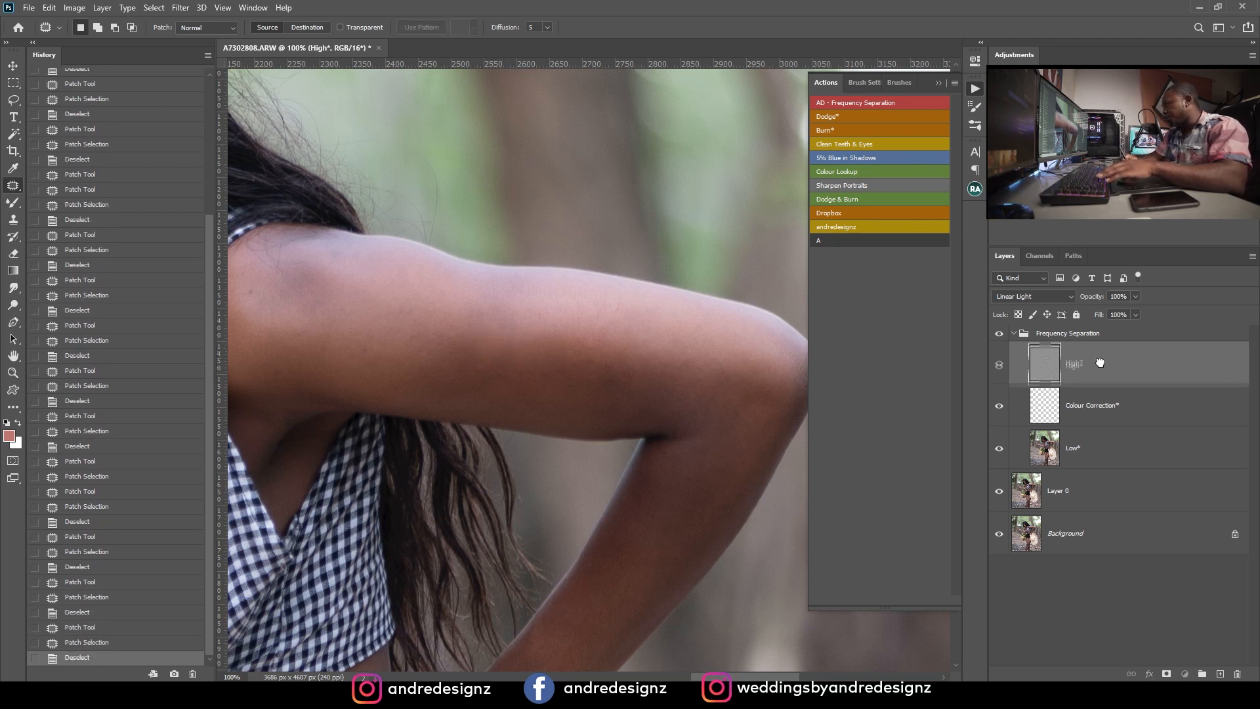
Step: Patch the mark near the elbow and the remaining marks down to the waist, then show most of the figure
left_click_drag(664, 395, 631, 375)
left_click_drag(638, 385, 679, 388)
key("ctrl+d")
left_click_drag(552, 368, 723, 332)
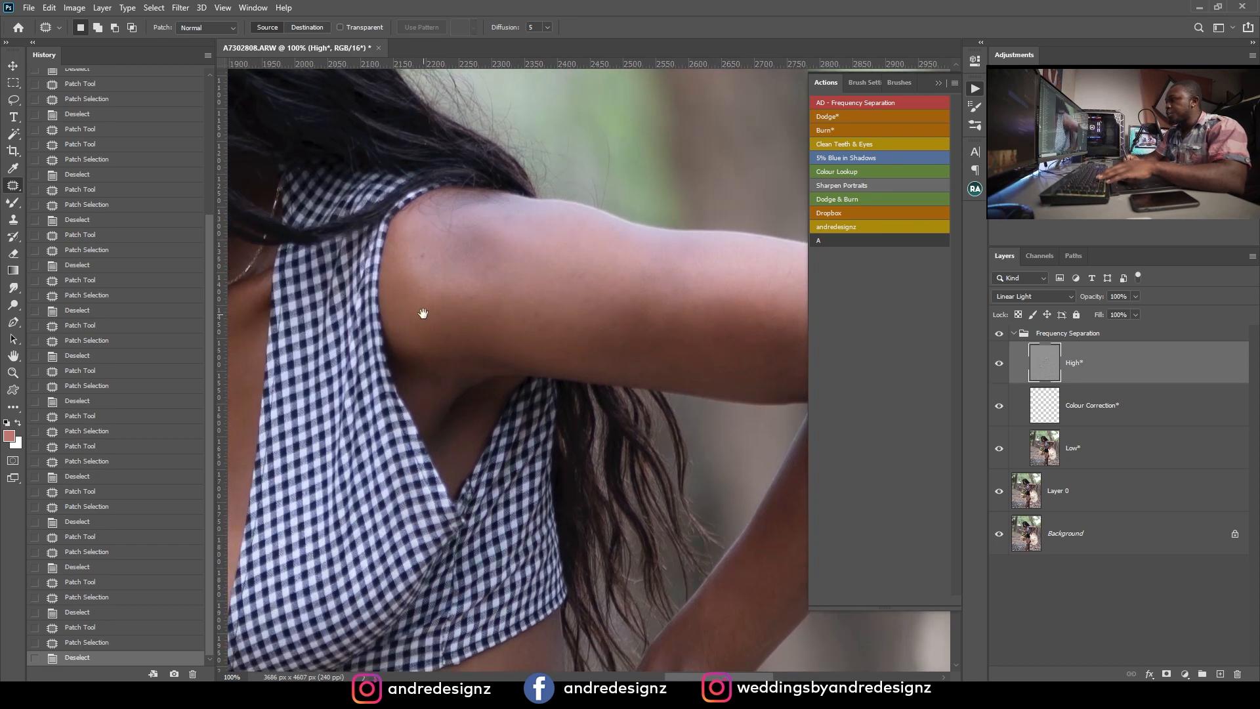
mouse_move(455, 327)
left_mouse_down()
mouse_move(473, 344)
mouse_move(613, 301)
mouse_move(557, 282)
mouse_move(585, 317)
mouse_move(531, 243)
mouse_move(574, 211)
mouse_move(624, 244)
mouse_move(643, 237)
mouse_move(606, 224)
left_mouse_up()
key("ctrl+d")
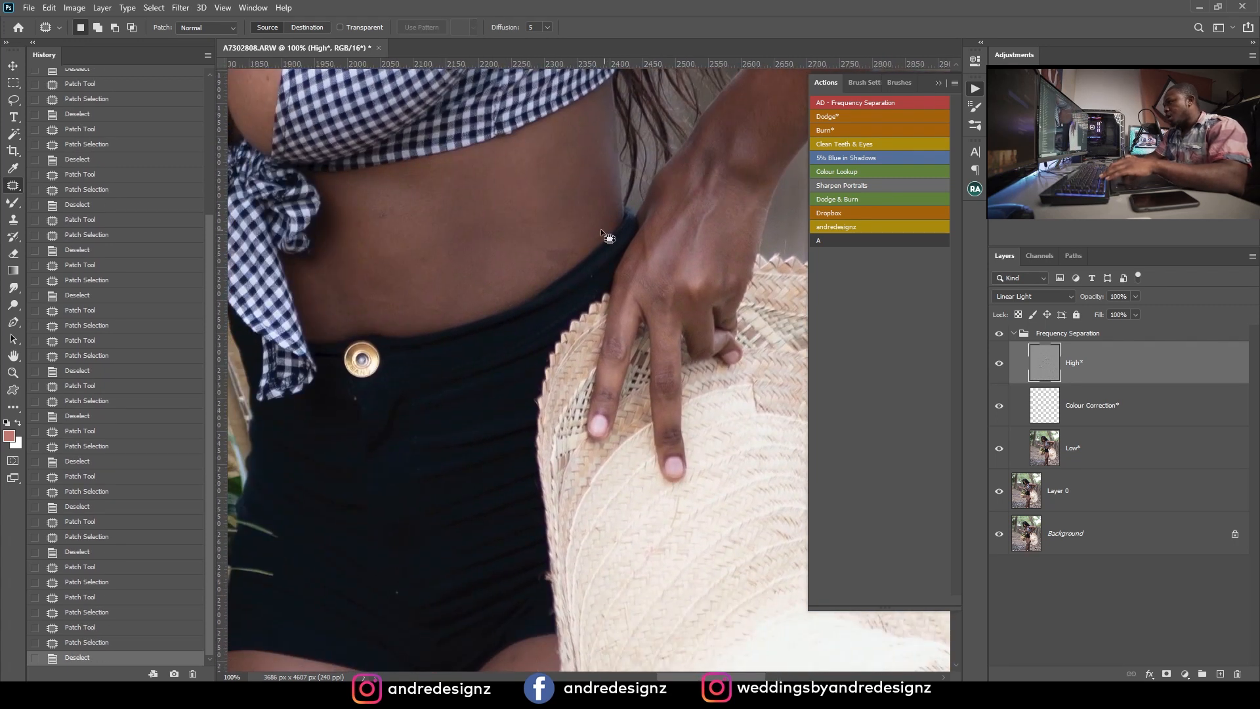
scroll(606, 225, "down", 5)
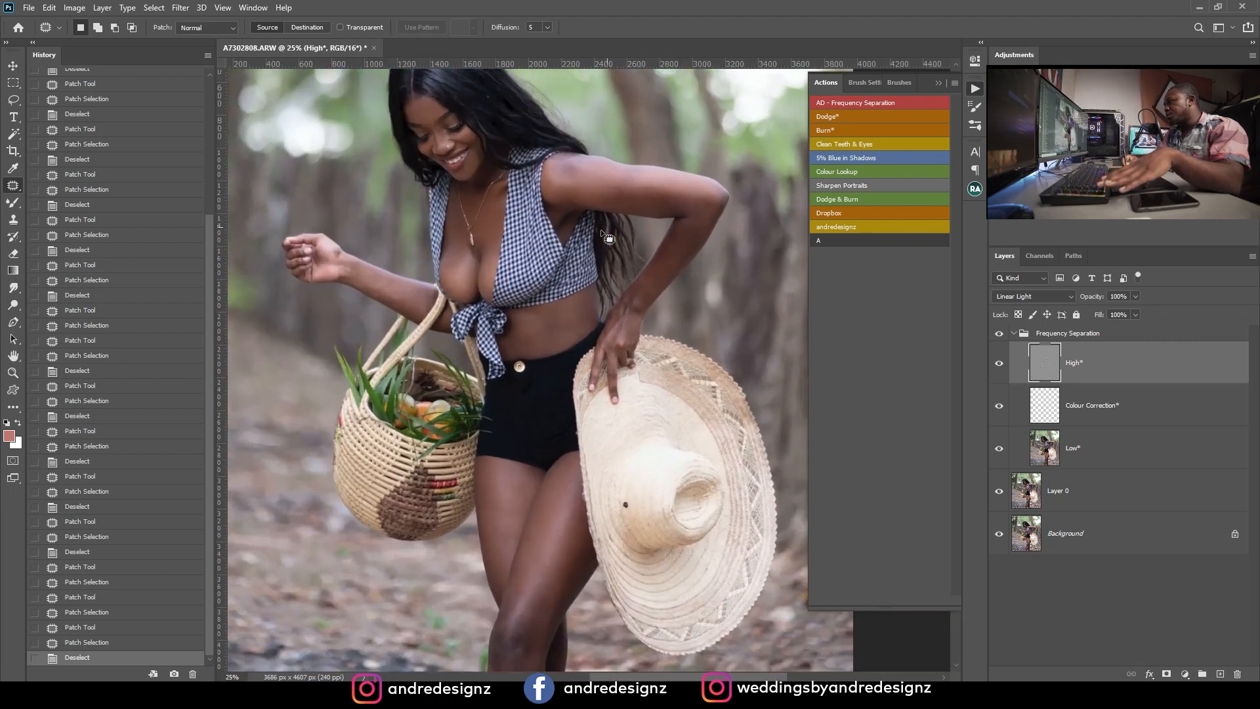
scroll(515, 325, "up", 1)
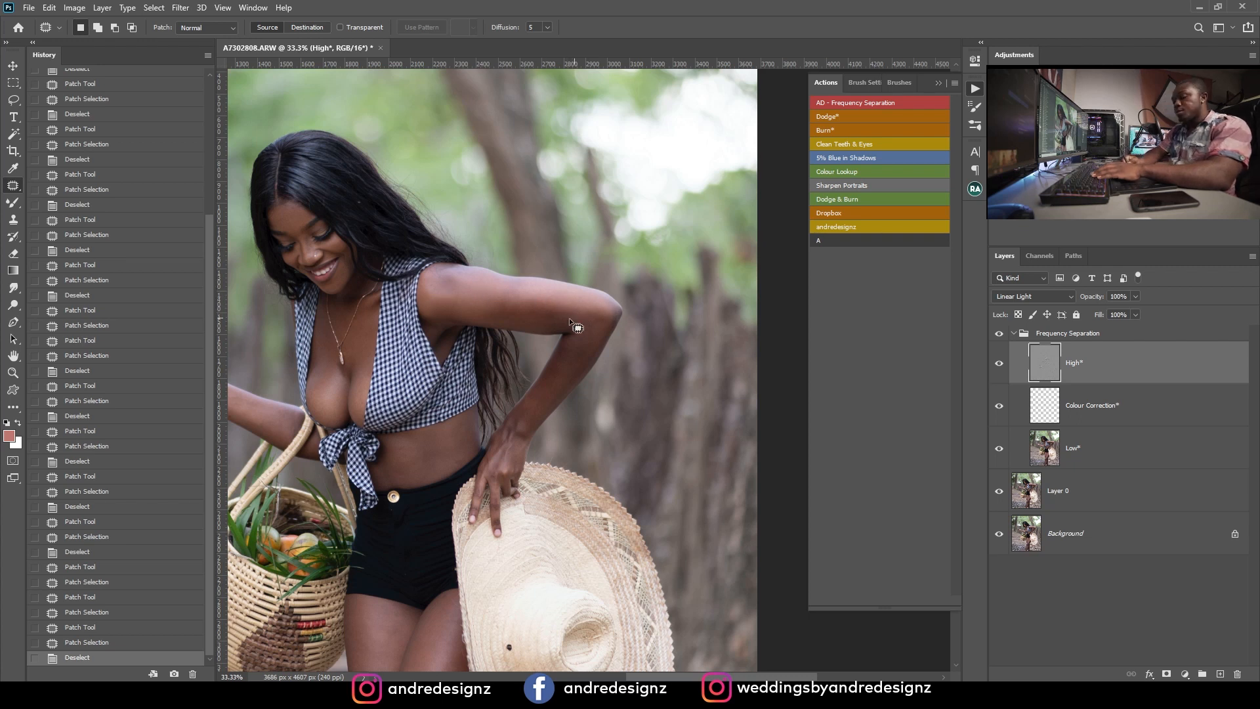
Step: Customize the toolbar so the Brush Tool uses shortcut B and the Mixer Brush Tool uses M, and accept
key("b")
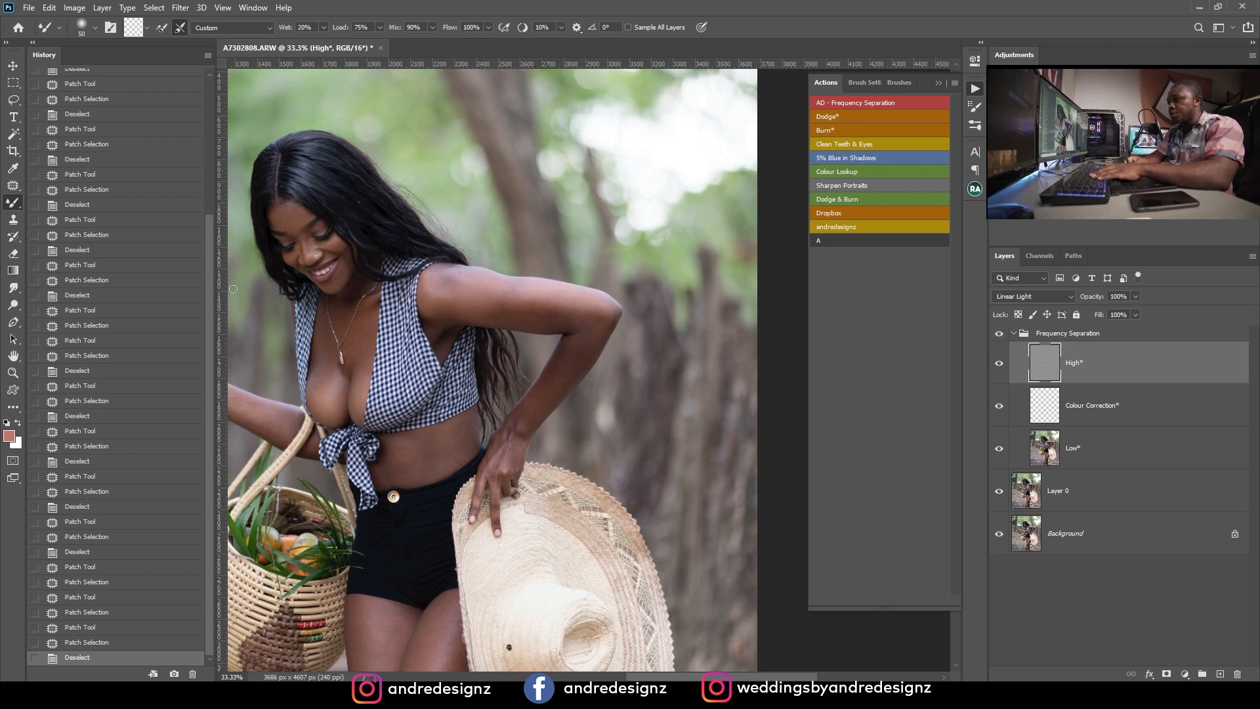
left_click(13, 410)
right_click(14, 412)
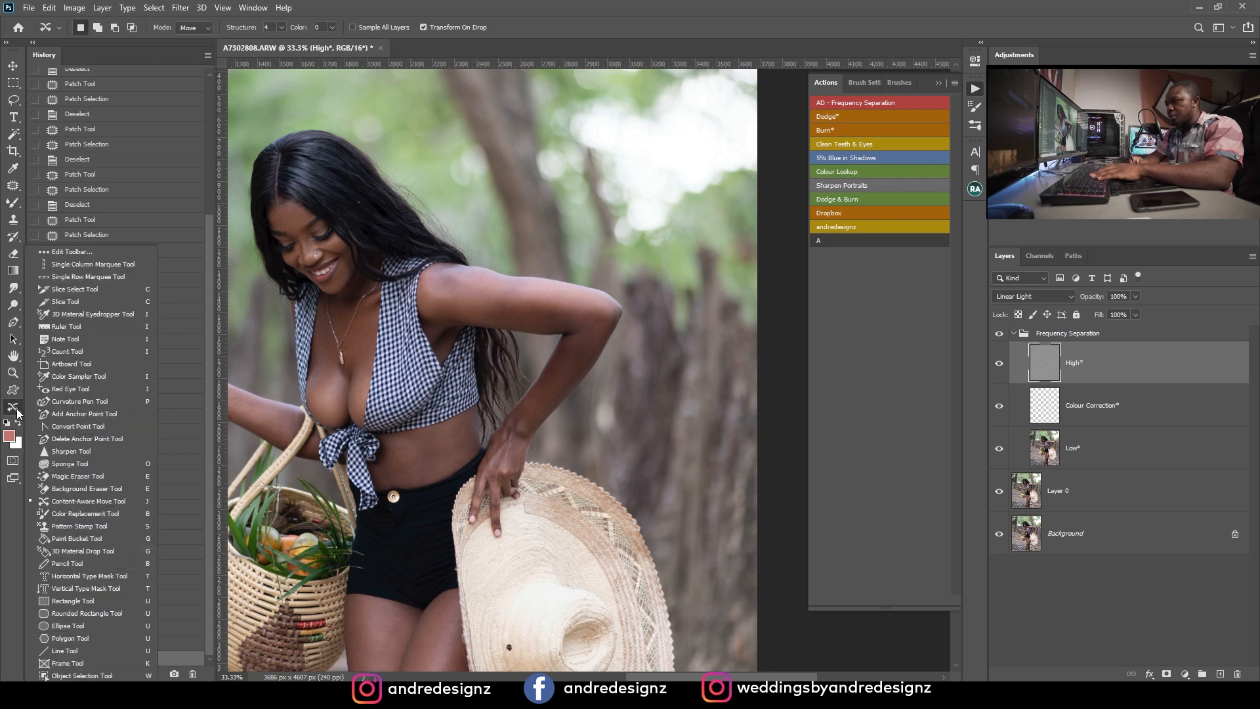
left_click(130, 253)
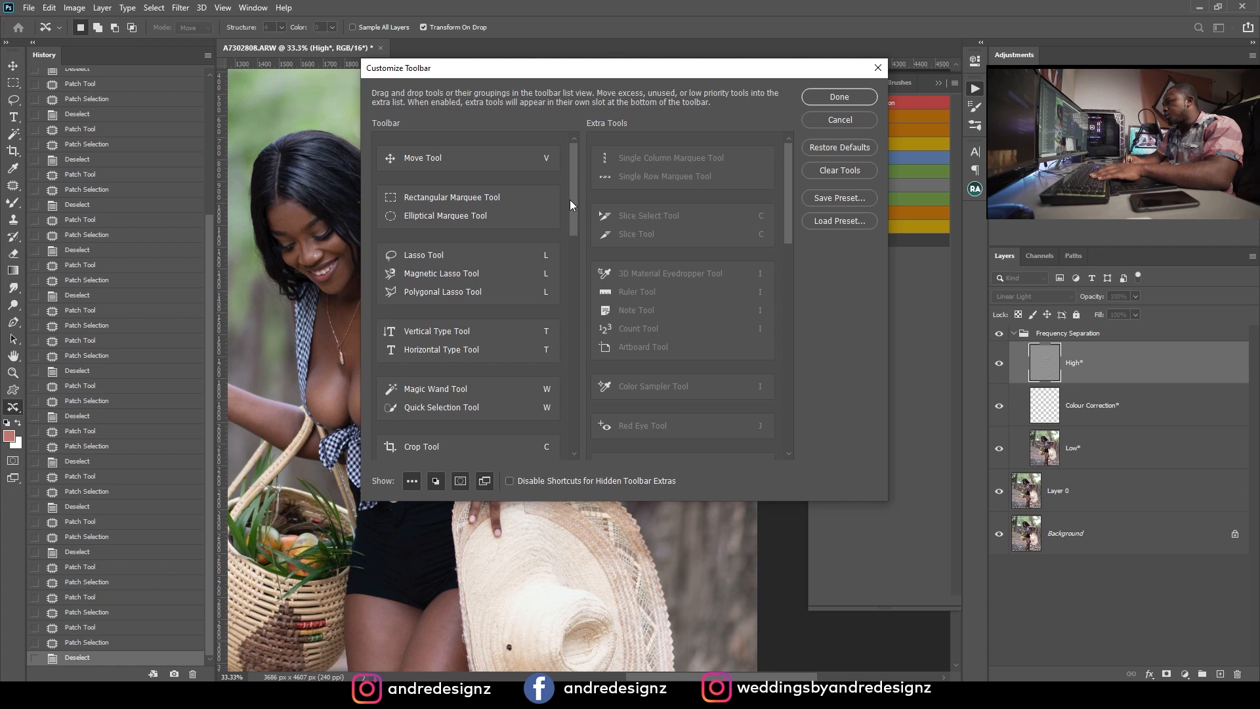
mouse_move(570, 200)
left_mouse_down()
mouse_move(576, 262)
mouse_move(554, 358)
mouse_move(566, 413)
mouse_move(578, 184)
mouse_move(582, 290)
left_mouse_up()
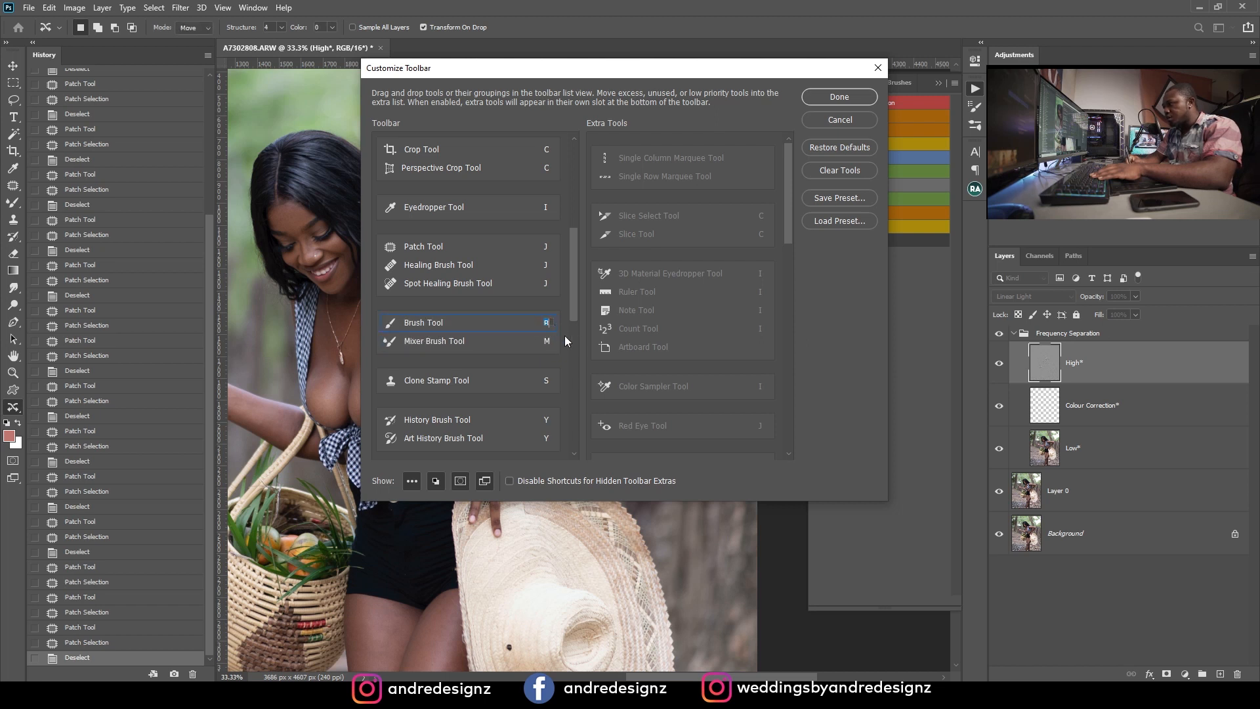
left_click(547, 341)
type("M")
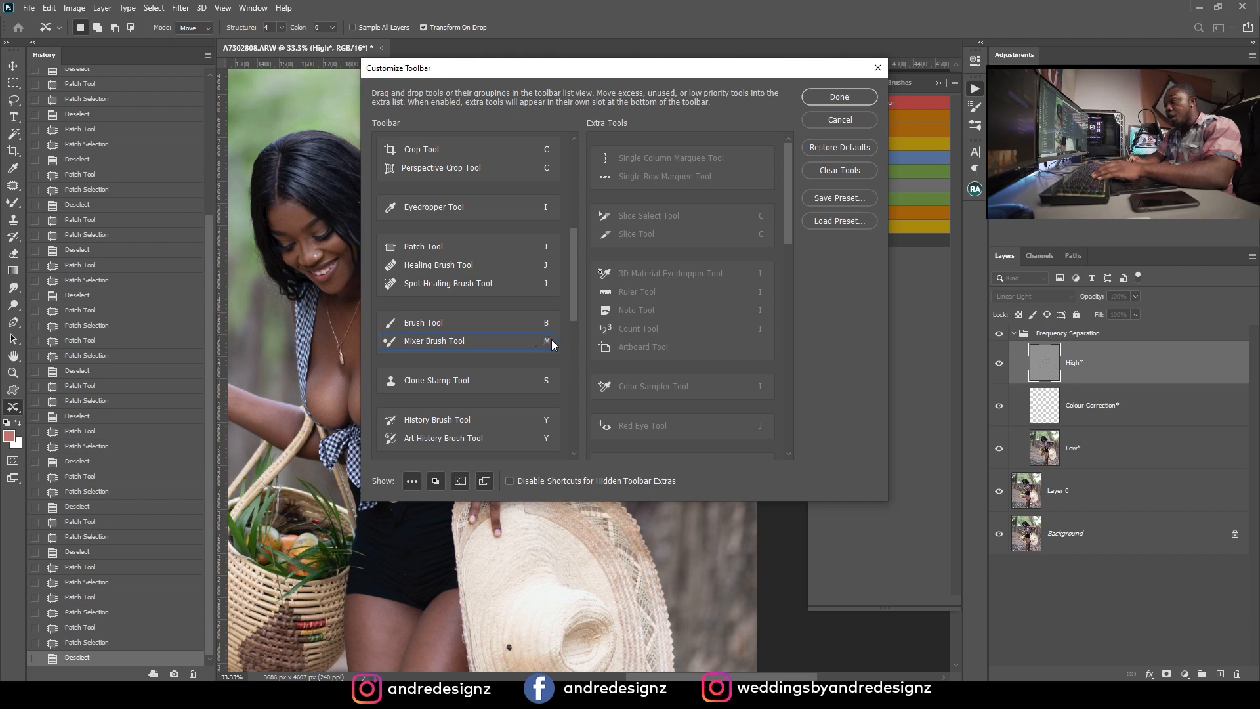
left_click(852, 97)
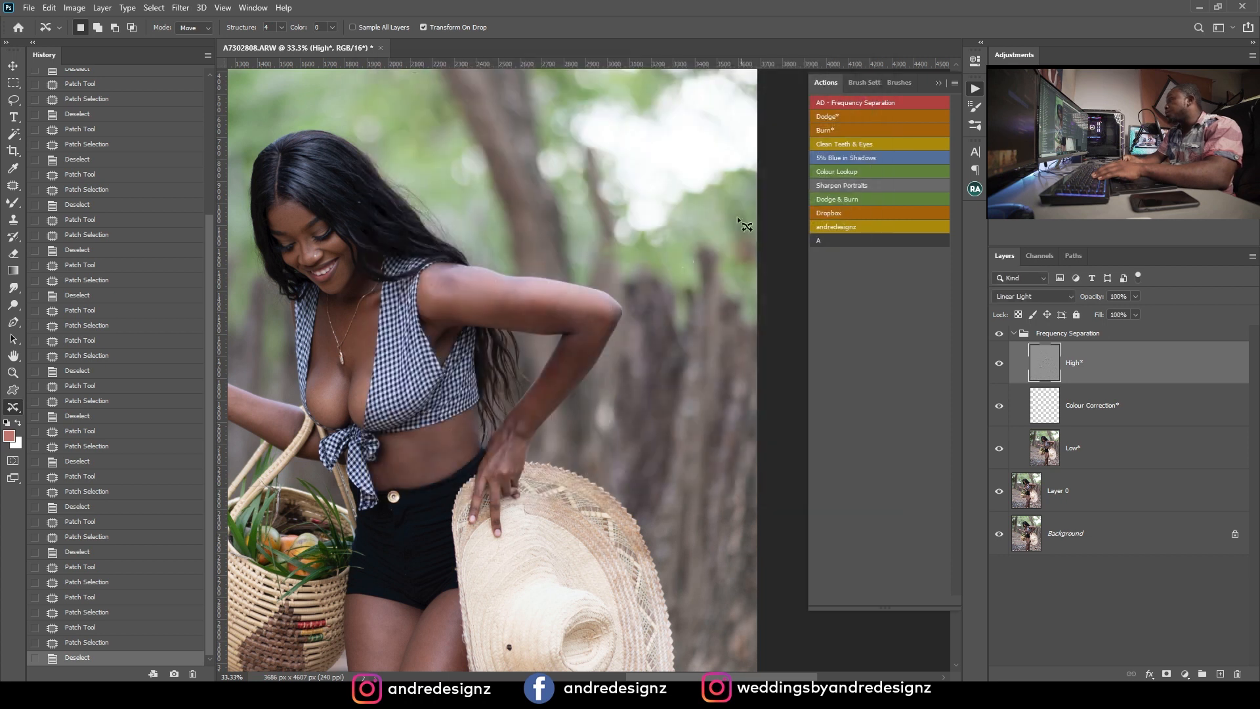
Step: Take the Mixer Brush and enlarge its tip to 150 px
key("b")
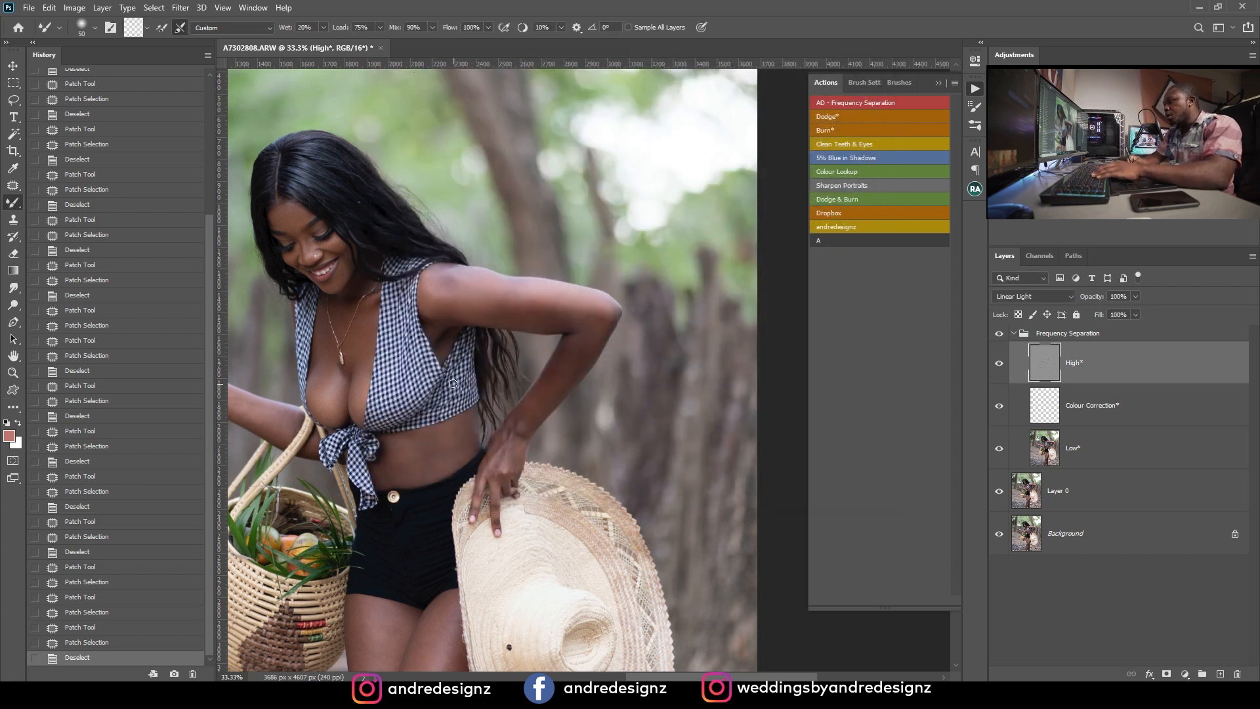
key("bracketright")
key("bracketright")
key("bracketright")
key("bracketright")
key("bracketright")
key("bracketright")
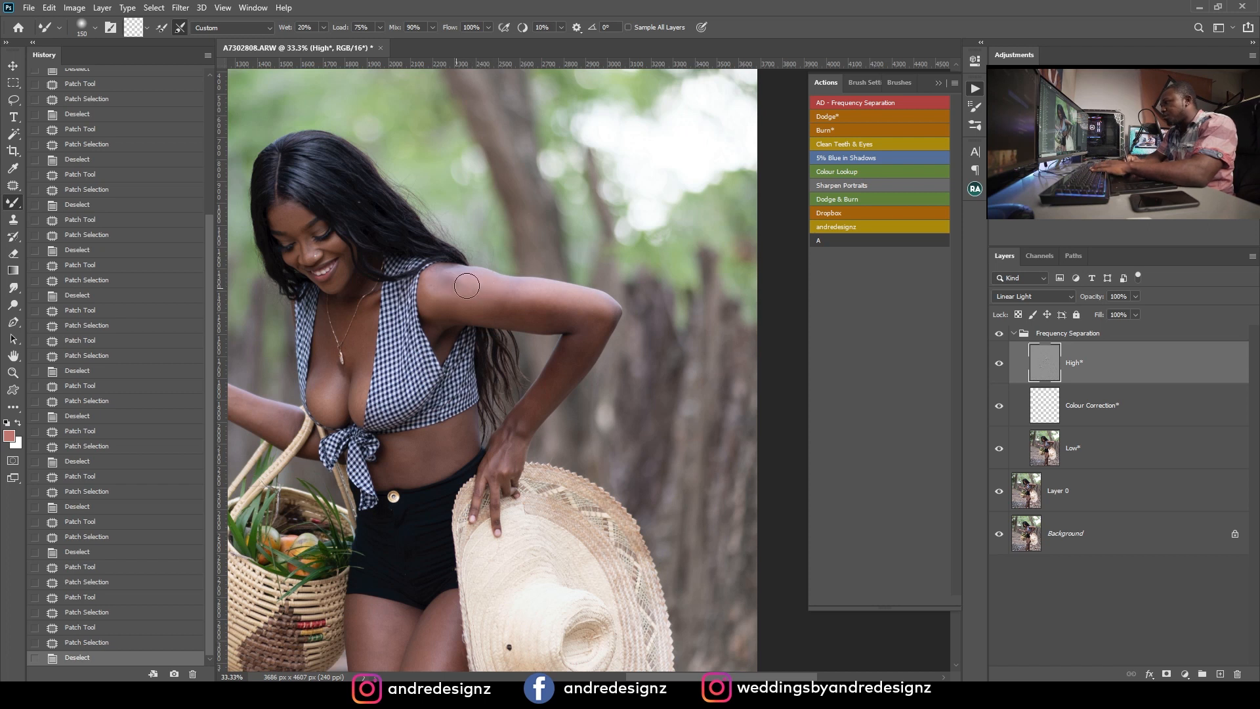
Step: Undo the Mixer Brush stroke on the High* layer and blend the shoulder and upper arm skin on the Low* layer
left_click_drag(578, 296, 583, 298)
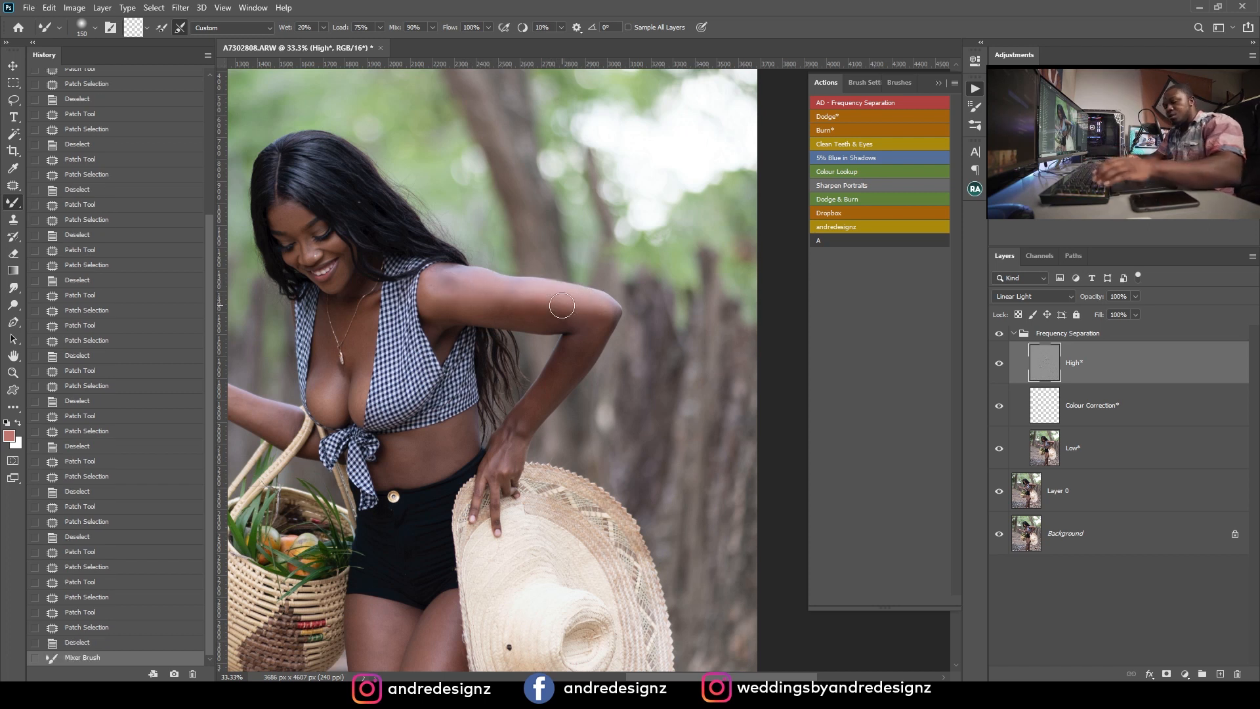
key("ctrl+z")
left_click(1080, 450)
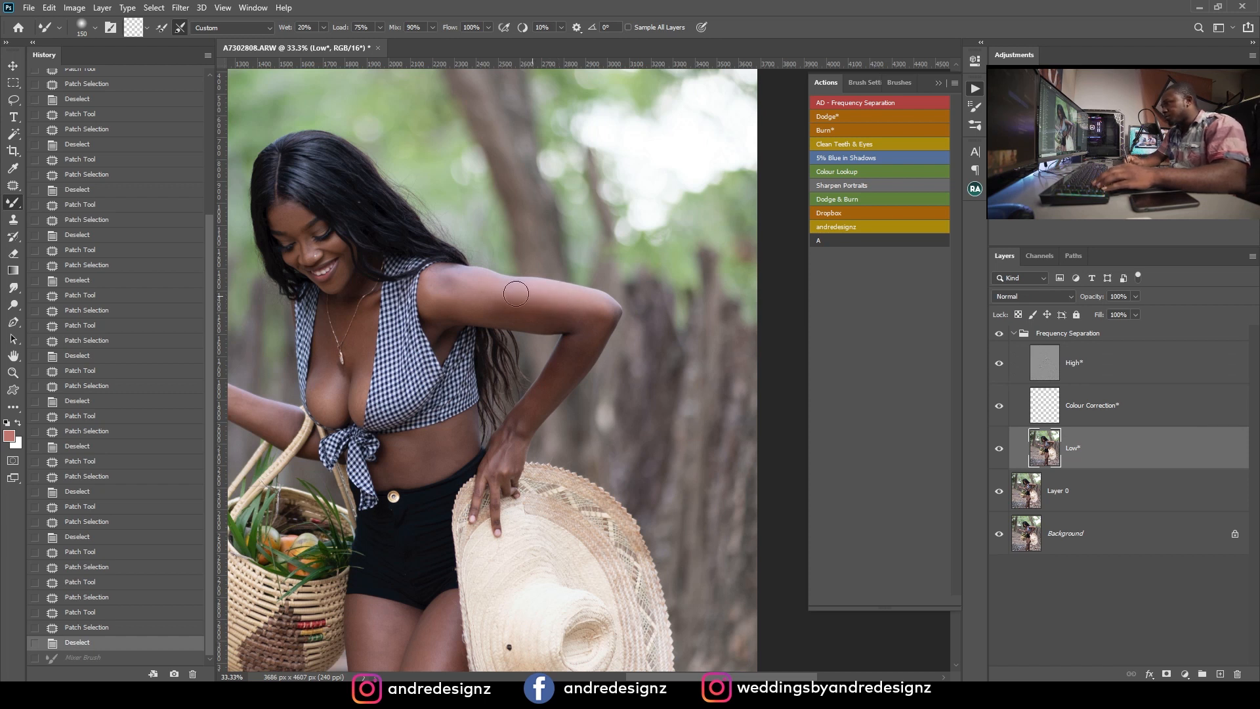
left_click_drag(516, 294, 584, 298)
mouse_move(465, 282)
left_mouse_down()
mouse_move(428, 281)
mouse_move(450, 302)
left_mouse_up()
left_click_drag(542, 317, 455, 313)
Step: Blend the skin below the inner elbow and on the upper forearm with the Mixer Brush at 90 px
scroll(570, 347, "up", 2)
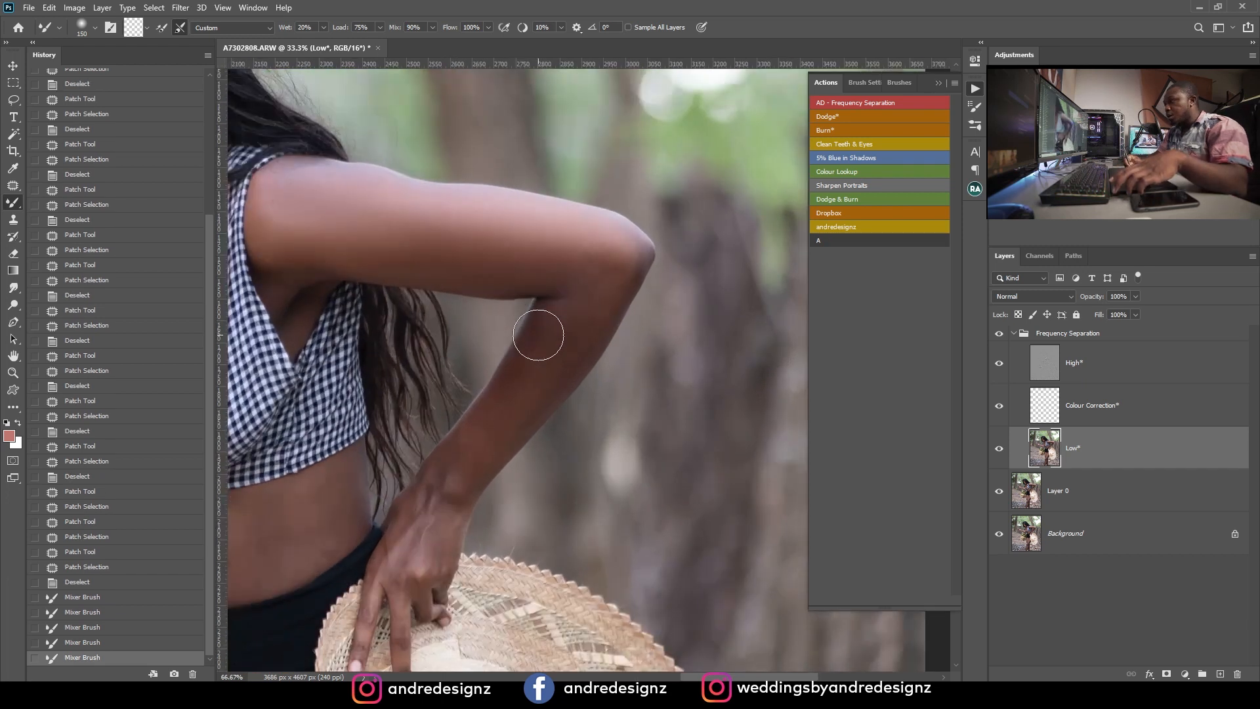
scroll(545, 335, "down", 1)
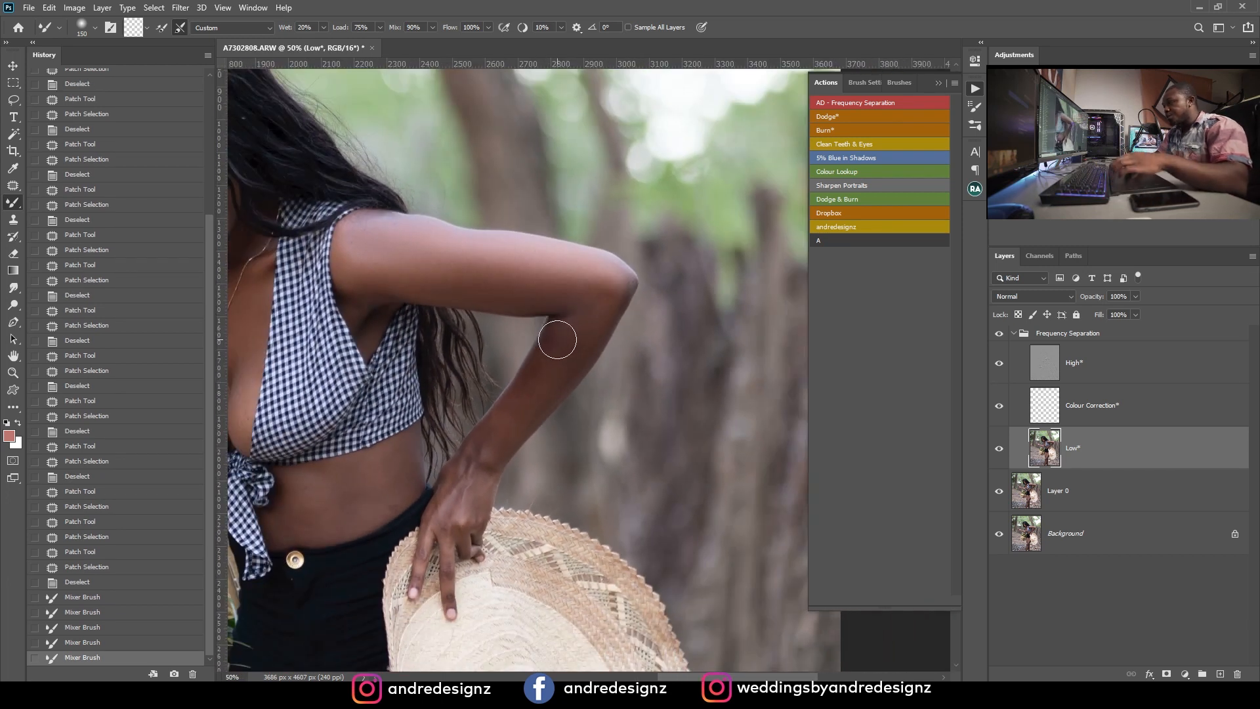
key("[")
left_click_drag(580, 338, 566, 342)
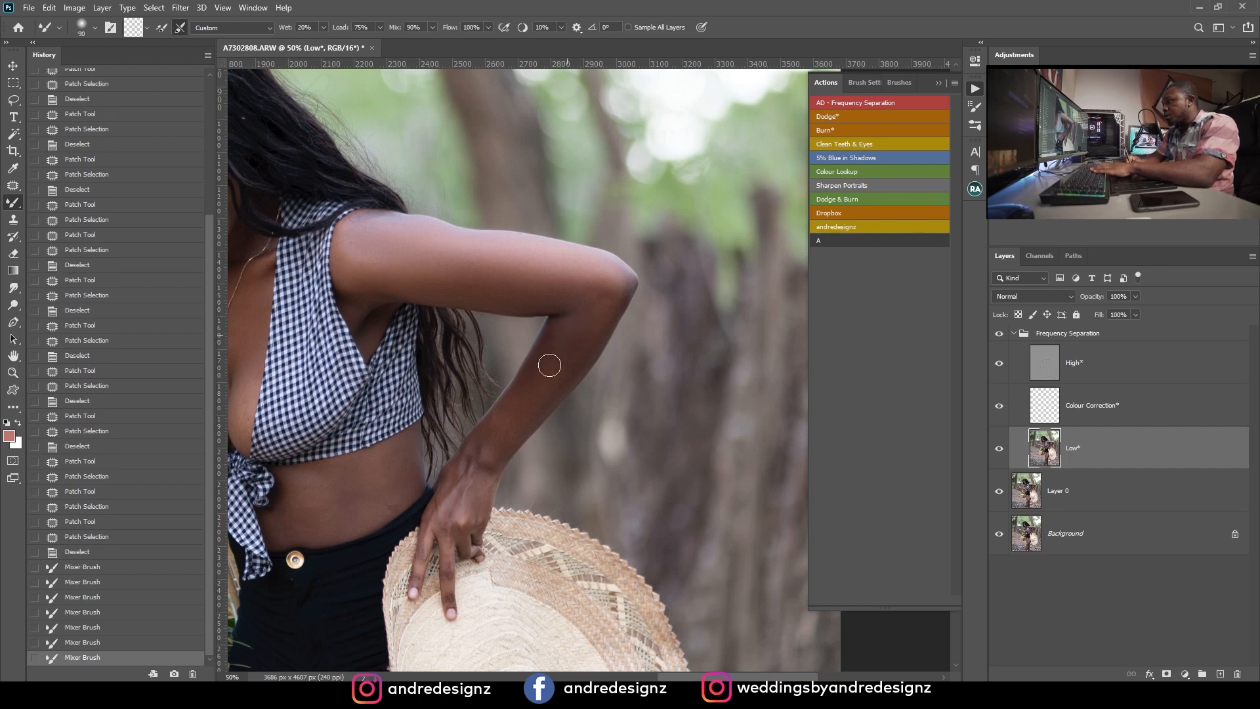
left_click_drag(529, 383, 543, 382)
Step: Blend the wrist, the length of the forearm and the elbow with the Mixer Brush at 125 px
key("]")
key("]")
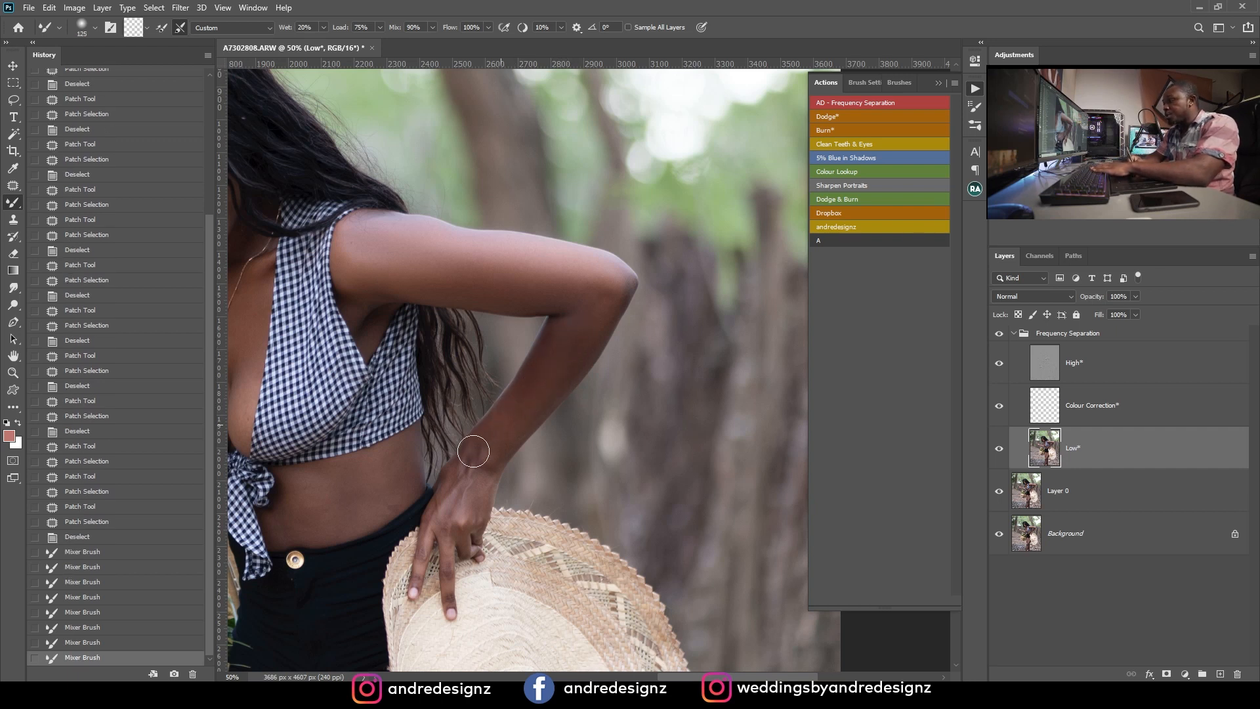
left_click_drag(470, 464, 478, 451)
left_click_drag(591, 331, 527, 413)
left_click_drag(582, 327, 556, 380)
left_click_drag(605, 293, 577, 278)
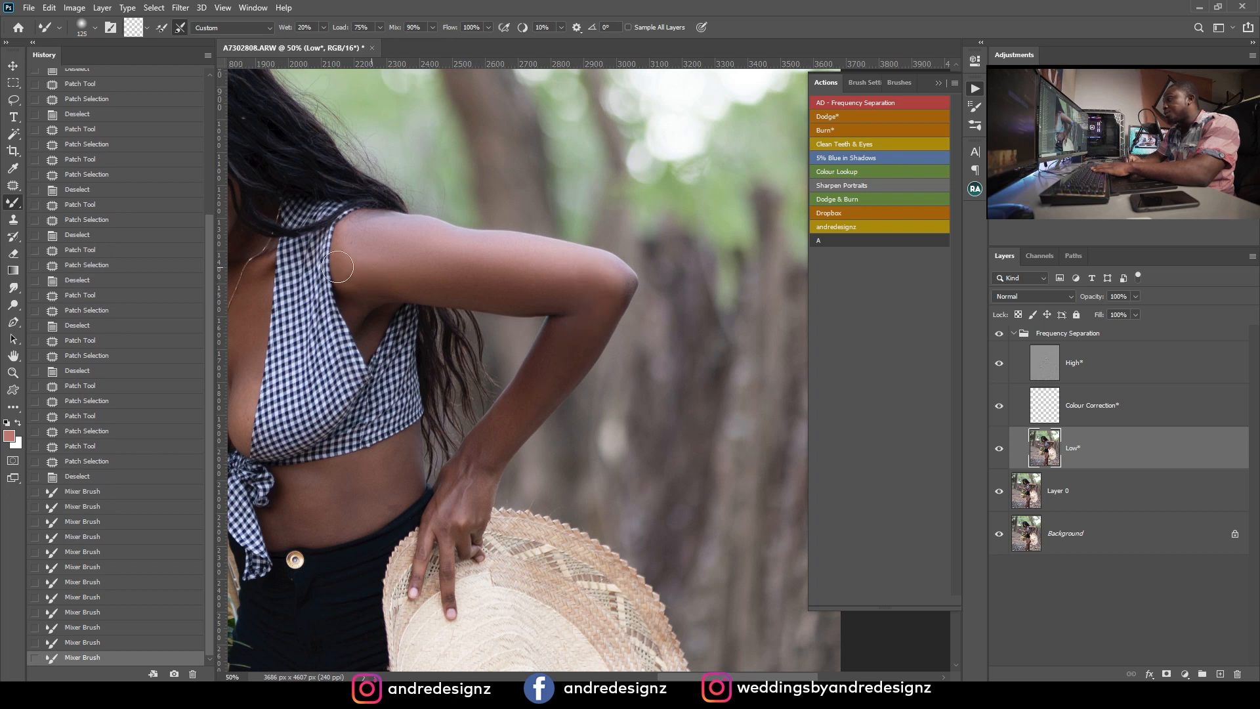
Step: Even out the tones on the upper arm again and on the wrist of the hand holding the hat
left_click_drag(372, 259, 478, 245)
mouse_move(515, 262)
left_mouse_down()
mouse_move(549, 269)
mouse_move(526, 279)
left_mouse_up()
key("bracketleft")
key("bracketleft")
key("bracketleft")
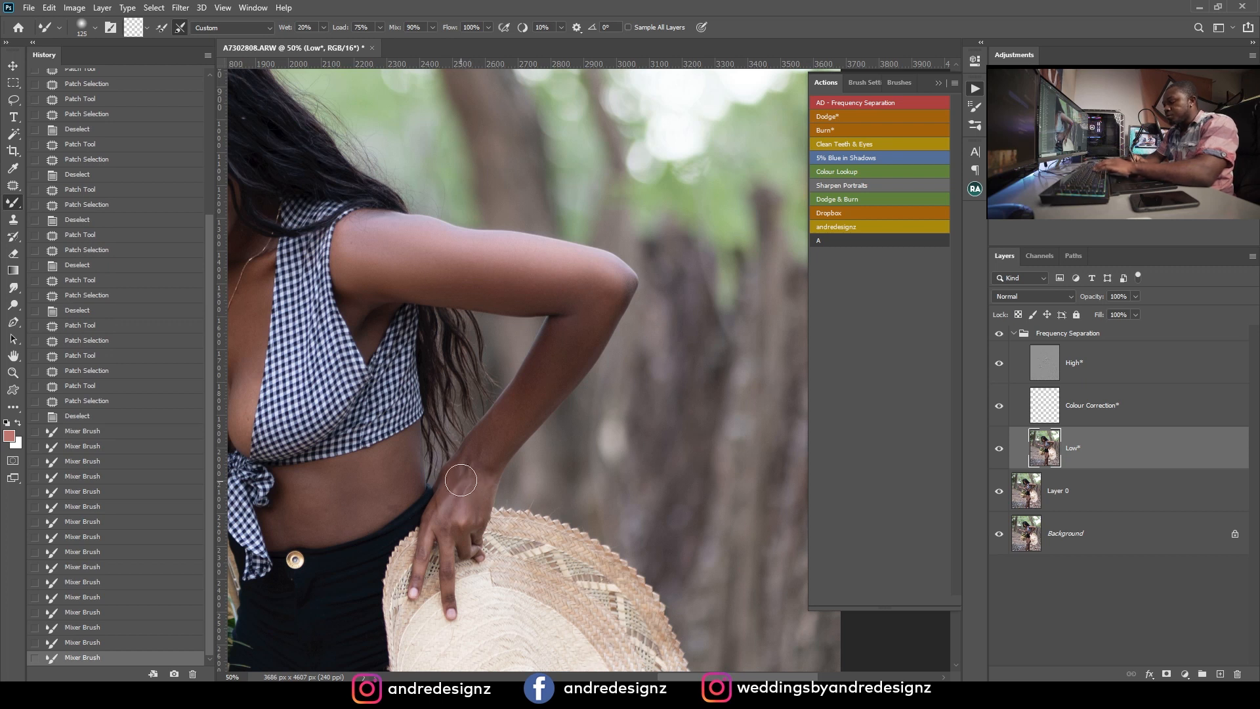
mouse_move(476, 468)
left_mouse_down()
mouse_move(489, 502)
mouse_move(484, 459)
mouse_move(483, 470)
left_mouse_up()
Step: Blend the bare skin of the waist between the top and the shorts, and undo the last stroke
mouse_move(510, 420)
left_mouse_down()
mouse_move(476, 474)
mouse_move(707, 319)
left_mouse_up()
key("bracketright")
key("bracketright")
key("bracketright")
mouse_move(594, 285)
left_mouse_down()
mouse_move(547, 319)
mouse_move(602, 298)
mouse_move(583, 316)
mouse_move(591, 309)
mouse_move(503, 330)
mouse_move(552, 305)
mouse_move(486, 321)
mouse_move(561, 309)
mouse_move(507, 348)
mouse_move(558, 328)
mouse_move(526, 342)
mouse_move(520, 311)
mouse_move(520, 351)
mouse_move(529, 315)
mouse_move(496, 349)
mouse_move(523, 328)
mouse_move(488, 343)
left_mouse_up()
left_click_drag(578, 324, 574, 329)
mouse_move(609, 287)
left_mouse_down()
mouse_move(551, 326)
mouse_move(609, 290)
mouse_move(584, 303)
mouse_move(586, 285)
mouse_move(534, 318)
mouse_move(566, 295)
mouse_move(480, 327)
mouse_move(601, 305)
mouse_move(602, 279)
mouse_move(527, 363)
mouse_move(471, 351)
left_mouse_up()
mouse_move(553, 339)
left_mouse_down()
mouse_move(522, 347)
mouse_move(561, 299)
mouse_move(534, 279)
mouse_move(635, 385)
left_mouse_up()
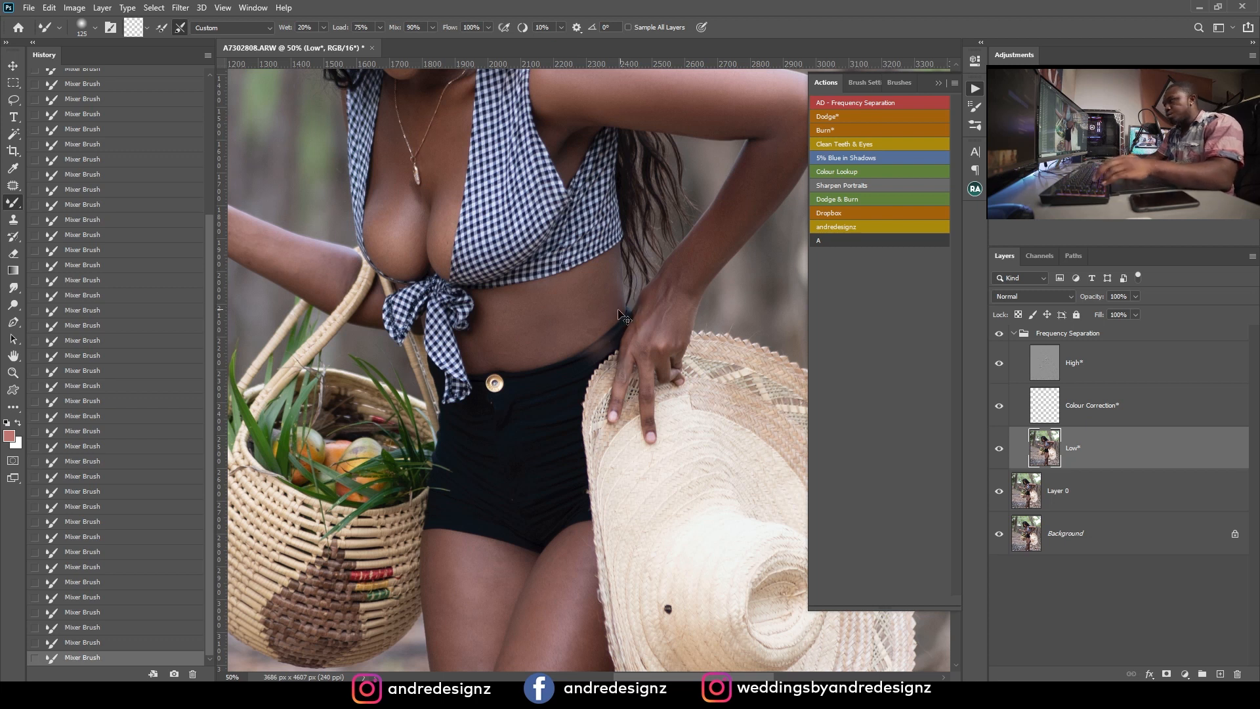
key("ctrl+z")
Step: Smooth the chest skin beside the necklace, reducing the Mixer Brush from 90 to 70 px, and undo the last stroke
mouse_move(455, 281)
left_mouse_down()
mouse_move(619, 474)
mouse_move(585, 515)
left_mouse_up()
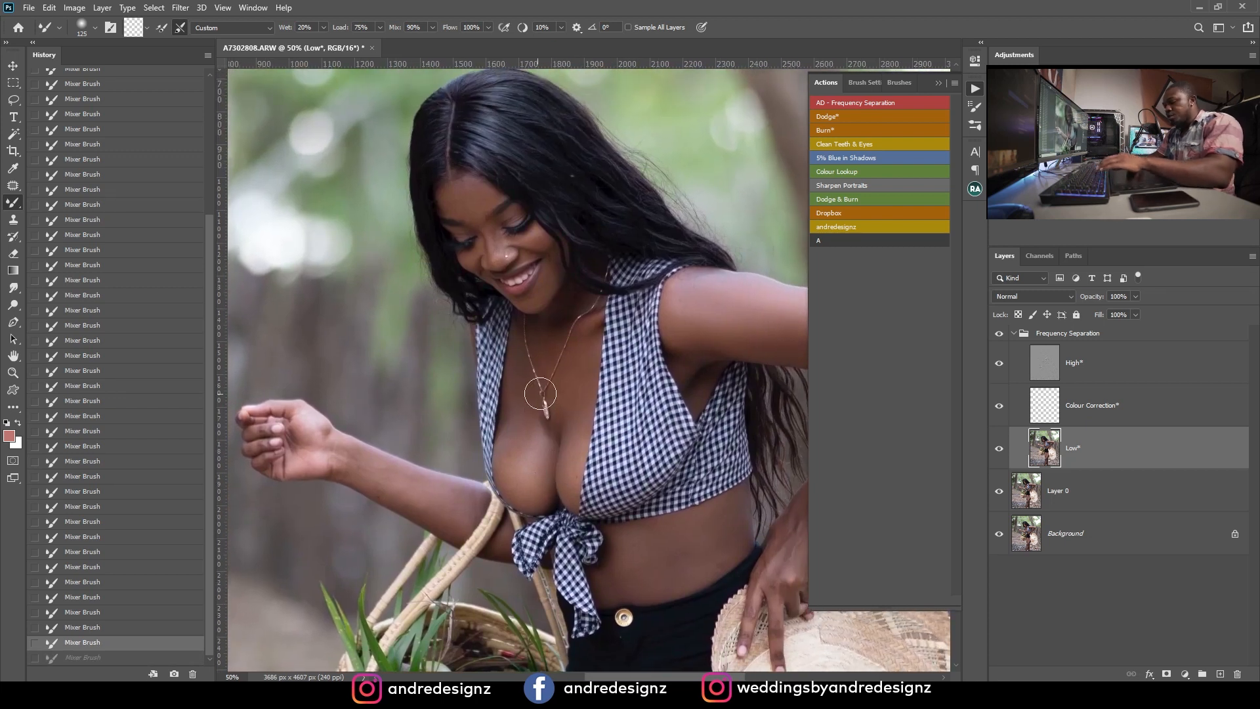
key("bracketleft")
key("bracketleft")
left_click_drag(571, 362, 568, 386)
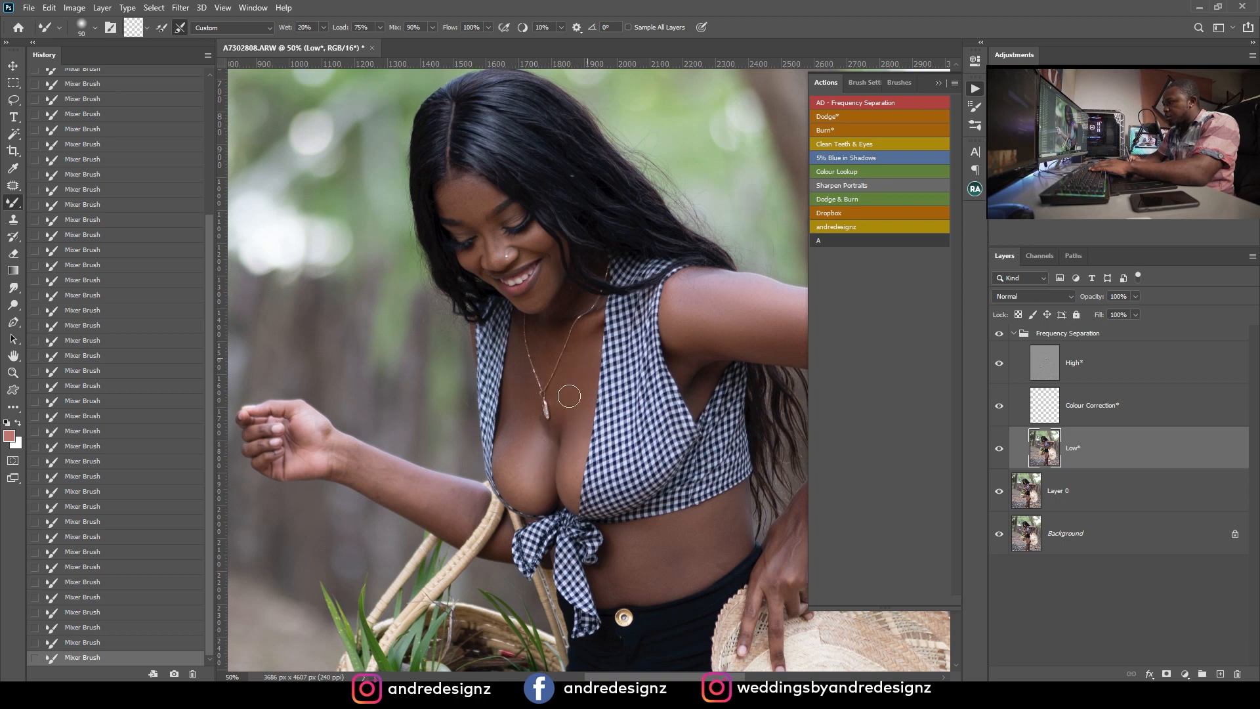
key("bracketleft")
key("bracketleft")
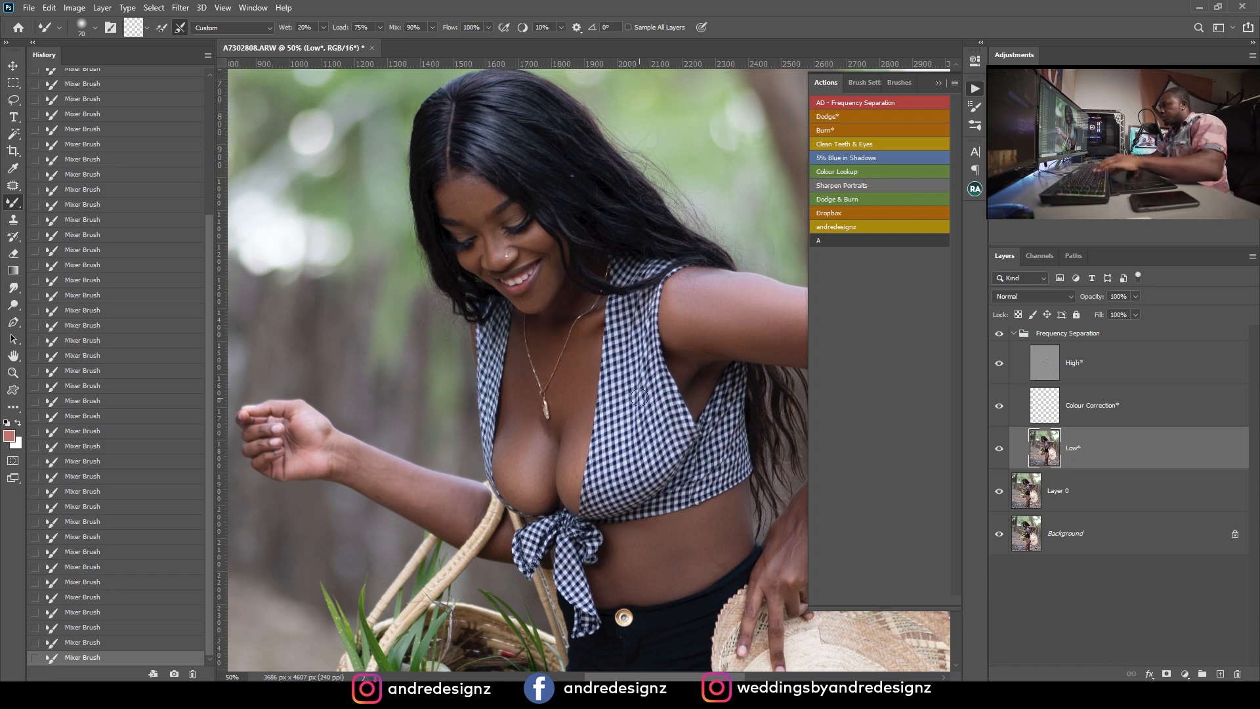
key("ctrl+z")
Step: Blend the skin tones of the front thigh with the Mixer Brush at 150 px
left_click_drag(722, 580, 518, 357)
left_click_drag(491, 456, 507, 239)
left_click_drag(509, 366, 504, 216)
left_click_drag(504, 473, 472, 460)
left_click_drag(470, 382, 469, 431)
key("bracketright")
key("bracketright")
key("bracketright")
key("bracketright")
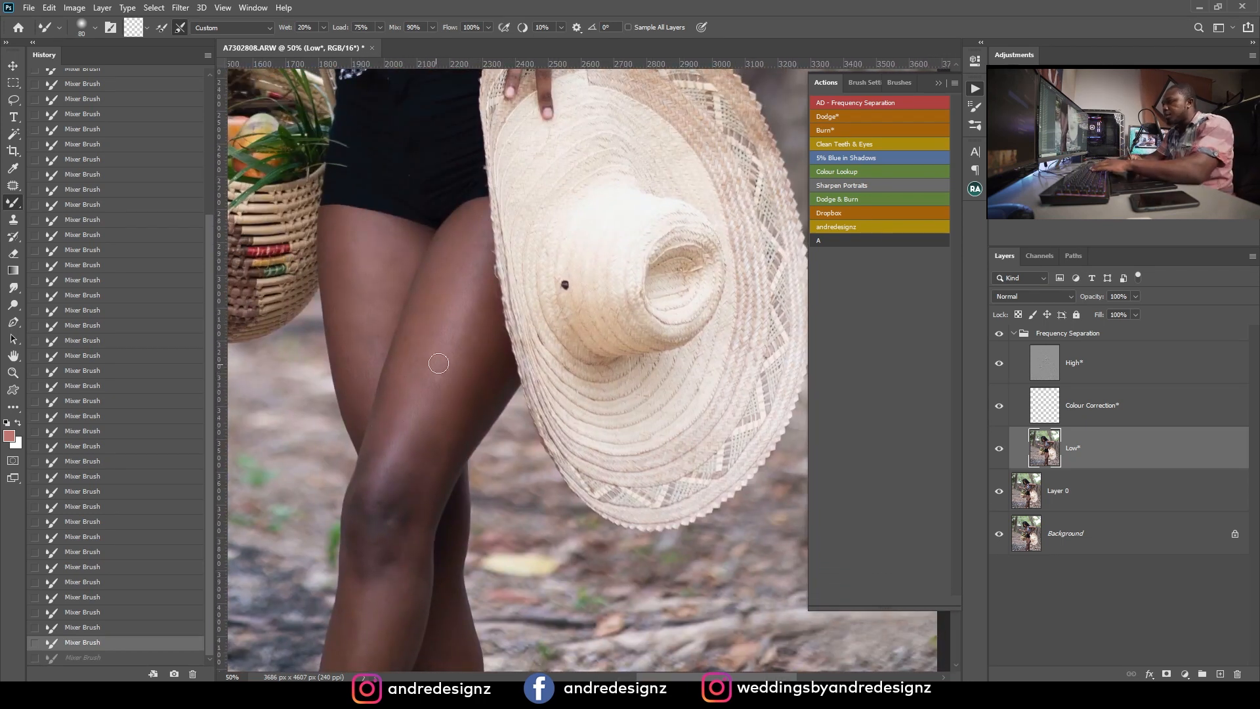
left_click_drag(468, 292, 447, 351)
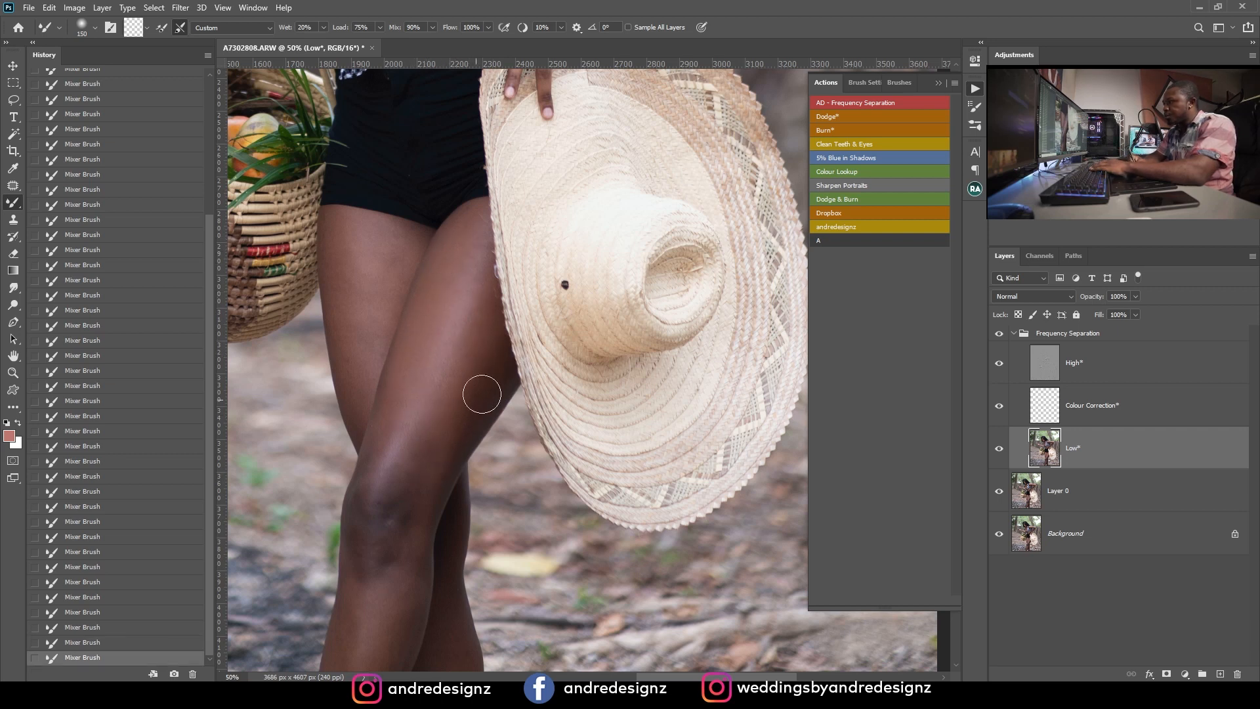
Step: Blend the other thigh and the lower legs at 125 px, and reduce the Mixer Brush to 80 px
key("bracketleft")
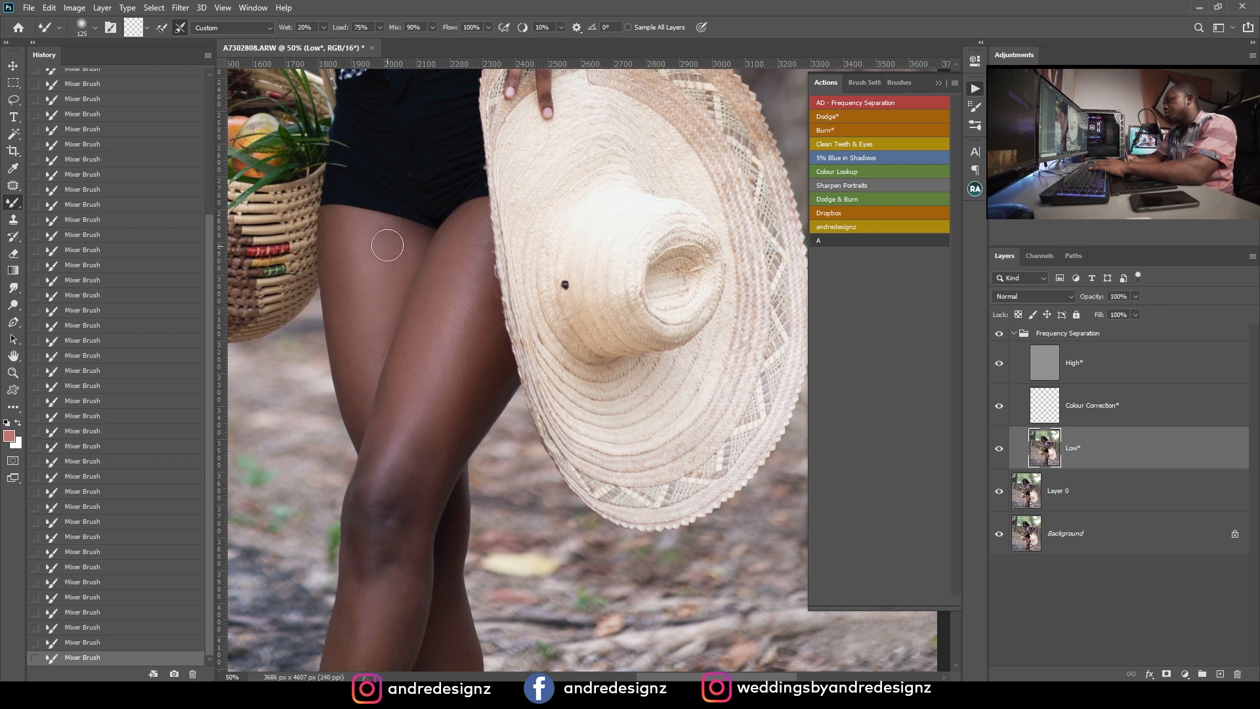
scroll(408, 386, "down", 5)
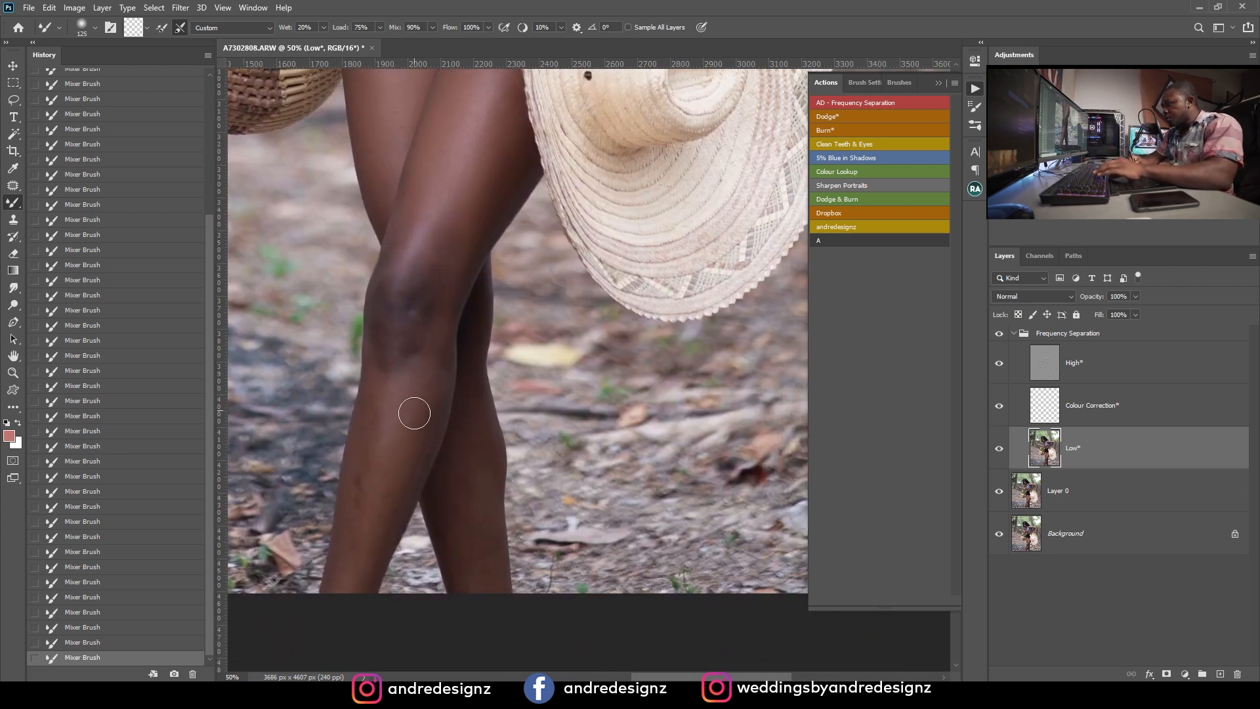
left_click_drag(416, 415, 490, 377)
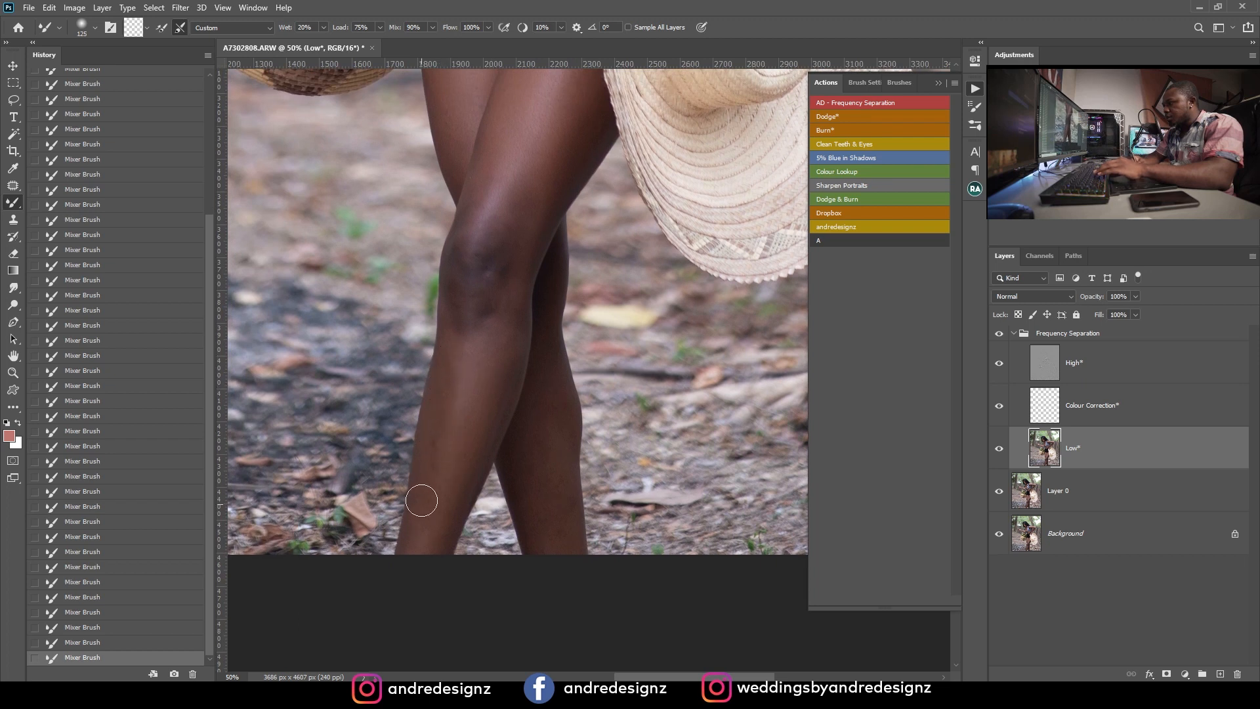
left_click_drag(422, 506, 295, 295)
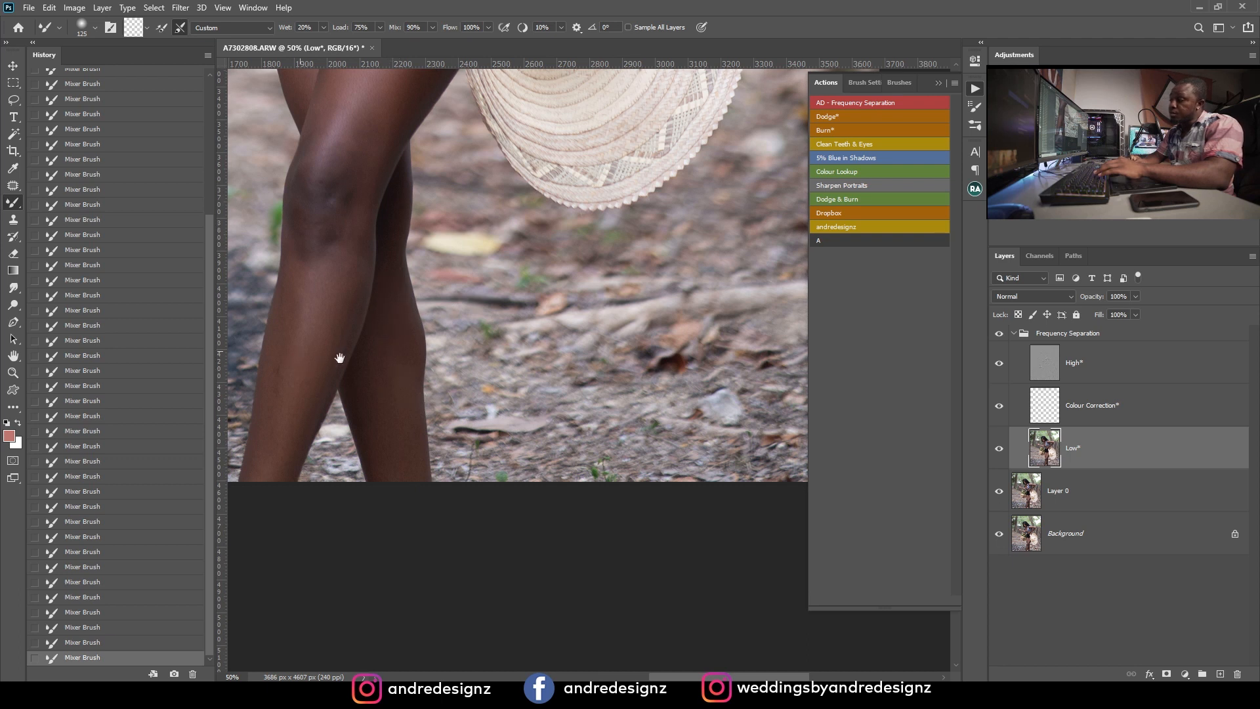
left_click_drag(302, 352, 484, 380)
key("bracketleft")
key("bracketleft")
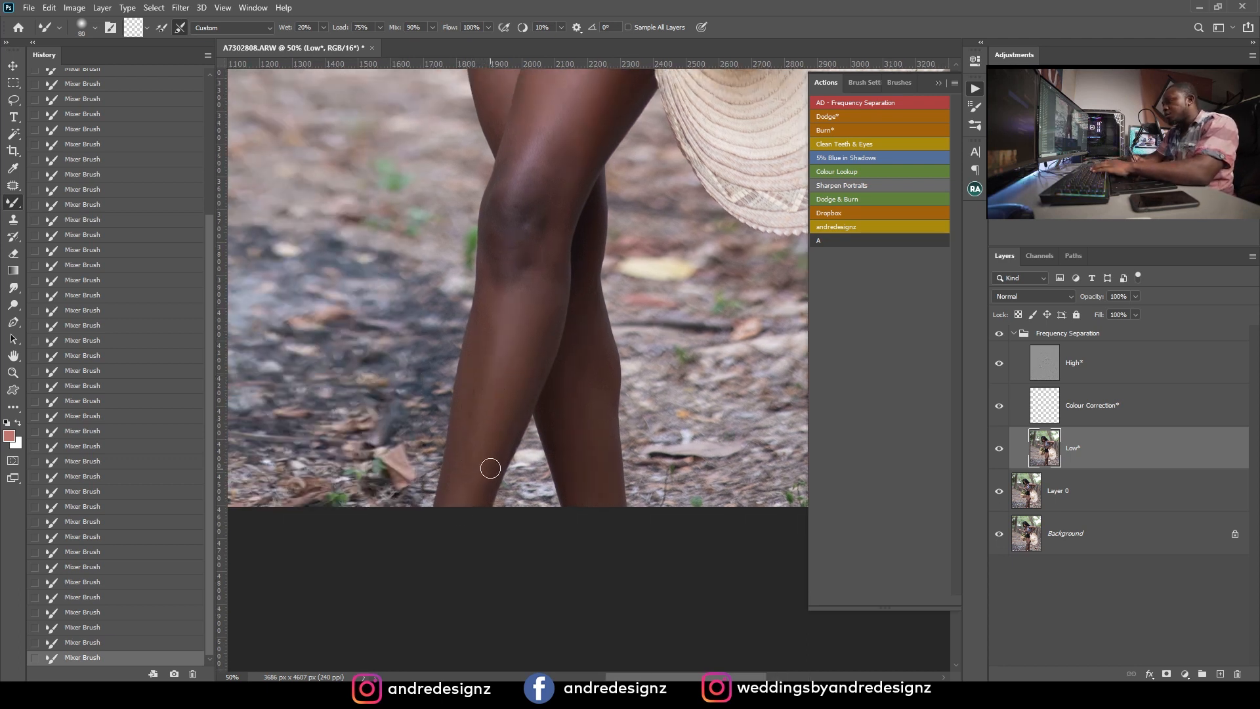
Step: Compare the front shin at 200% with the Frequency Separation group hidden and shown
scroll(458, 451, "up", 2)
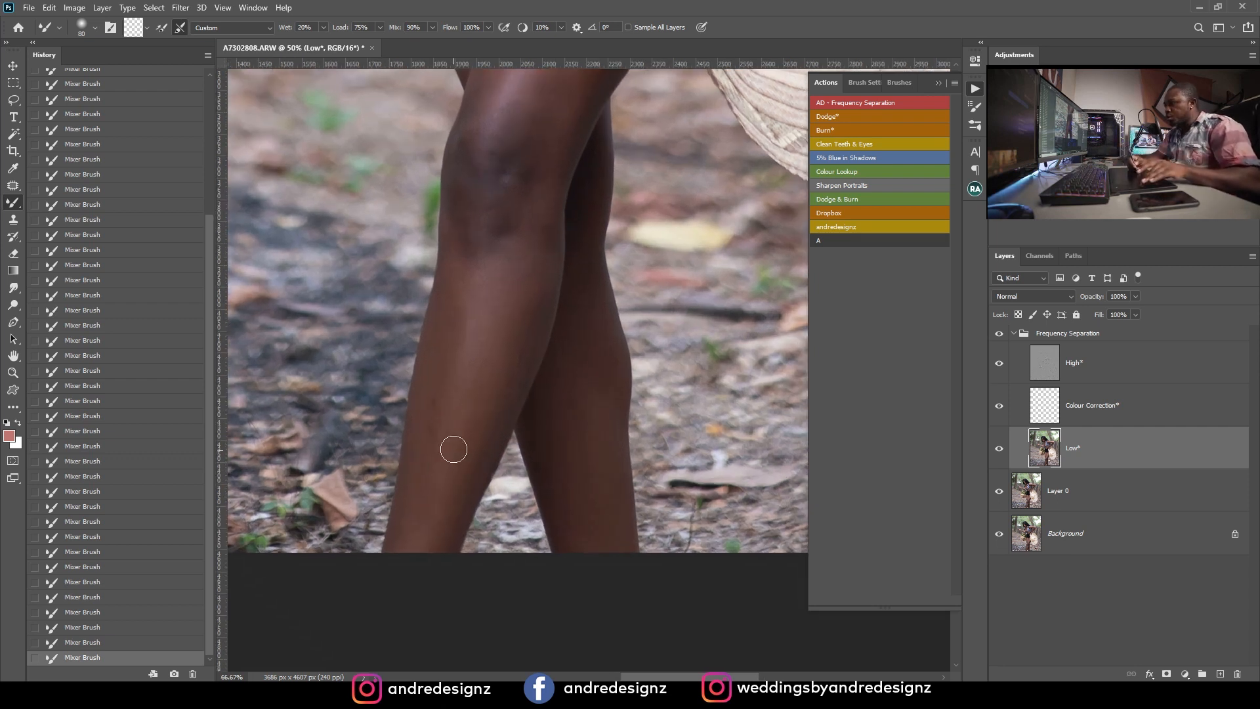
key("ctrl+plus")
mouse_move(416, 455)
left_mouse_down()
mouse_move(731, 346)
mouse_move(684, 294)
left_mouse_up()
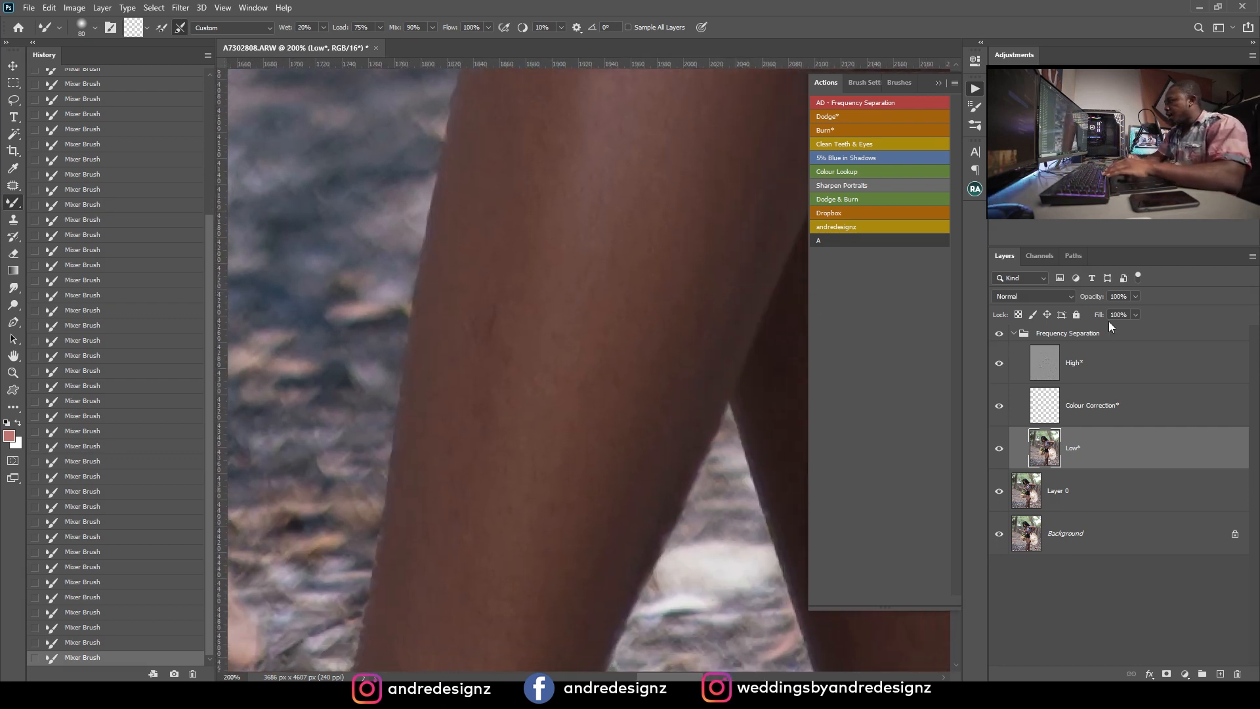
left_click(1000, 334)
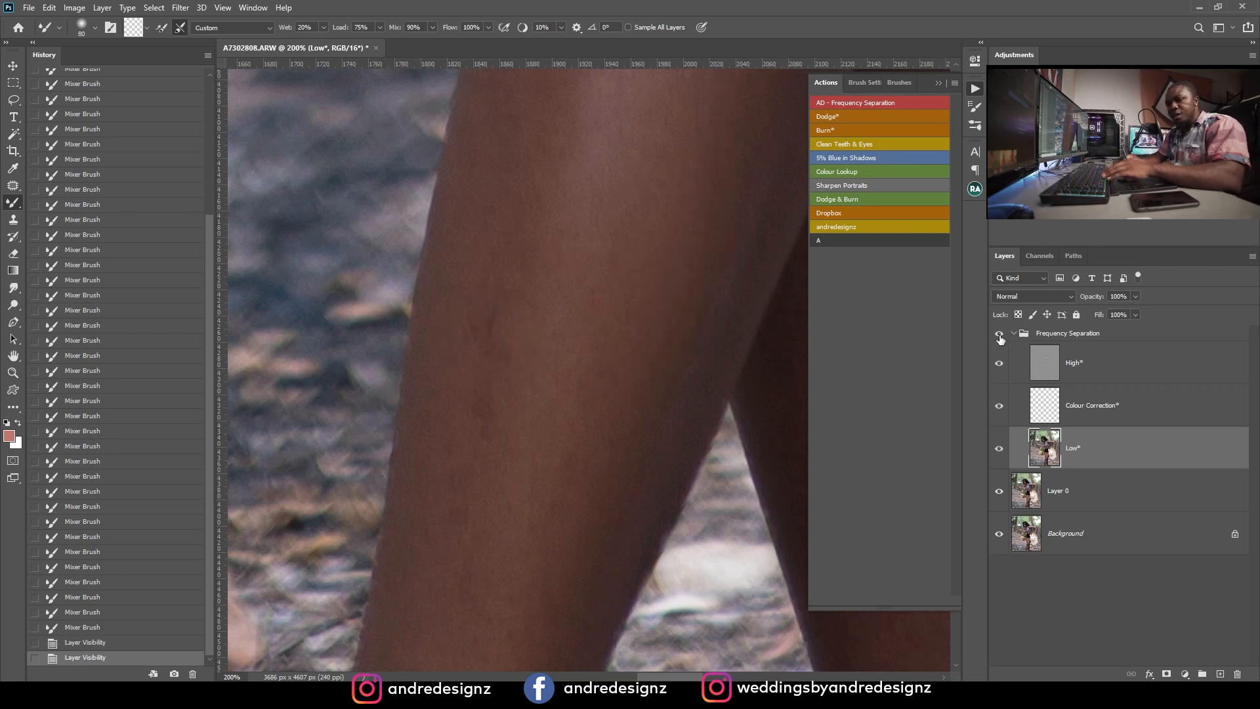
Step: Patch the dark marks on the upper part of the front shin on the High* layer
left_click(1050, 361)
key("j")
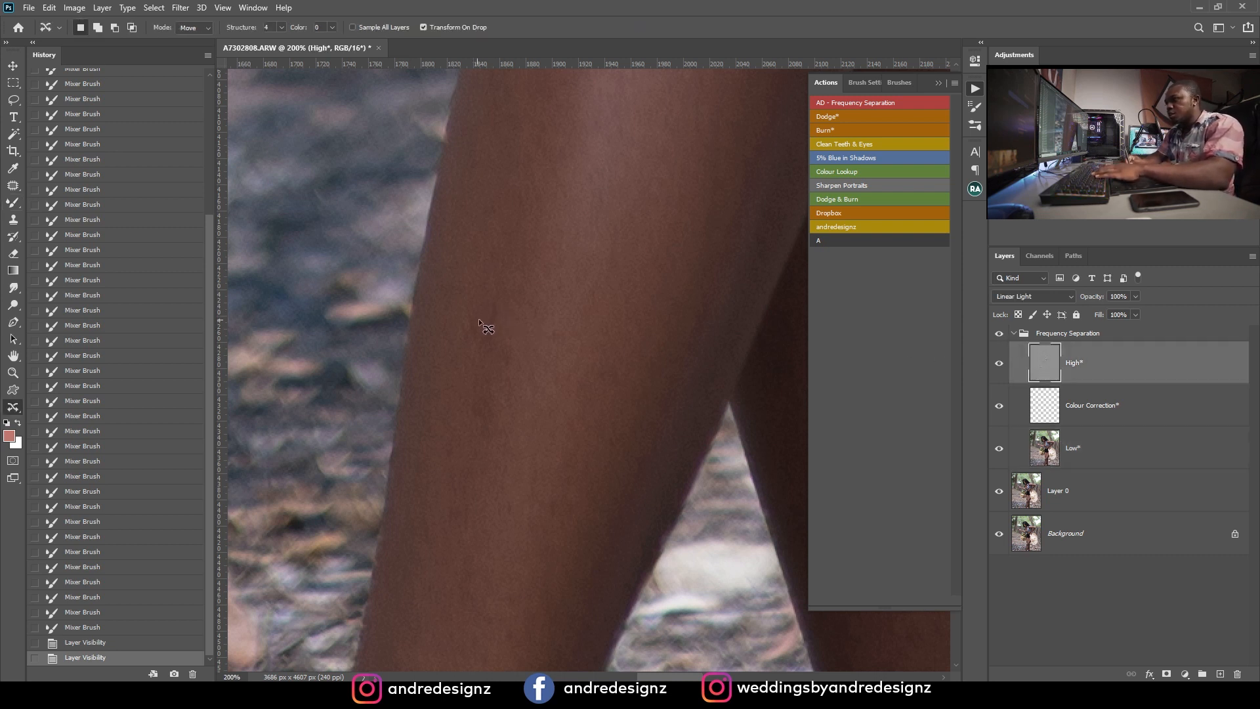
left_click(13, 187)
mouse_move(468, 329)
left_mouse_down()
mouse_move(519, 325)
mouse_move(489, 390)
mouse_move(510, 358)
left_mouse_up()
key("ctrl+d")
mouse_move(509, 371)
left_mouse_down()
mouse_move(550, 337)
mouse_move(462, 426)
mouse_move(489, 464)
left_mouse_up()
left_click(544, 345)
left_click(487, 467)
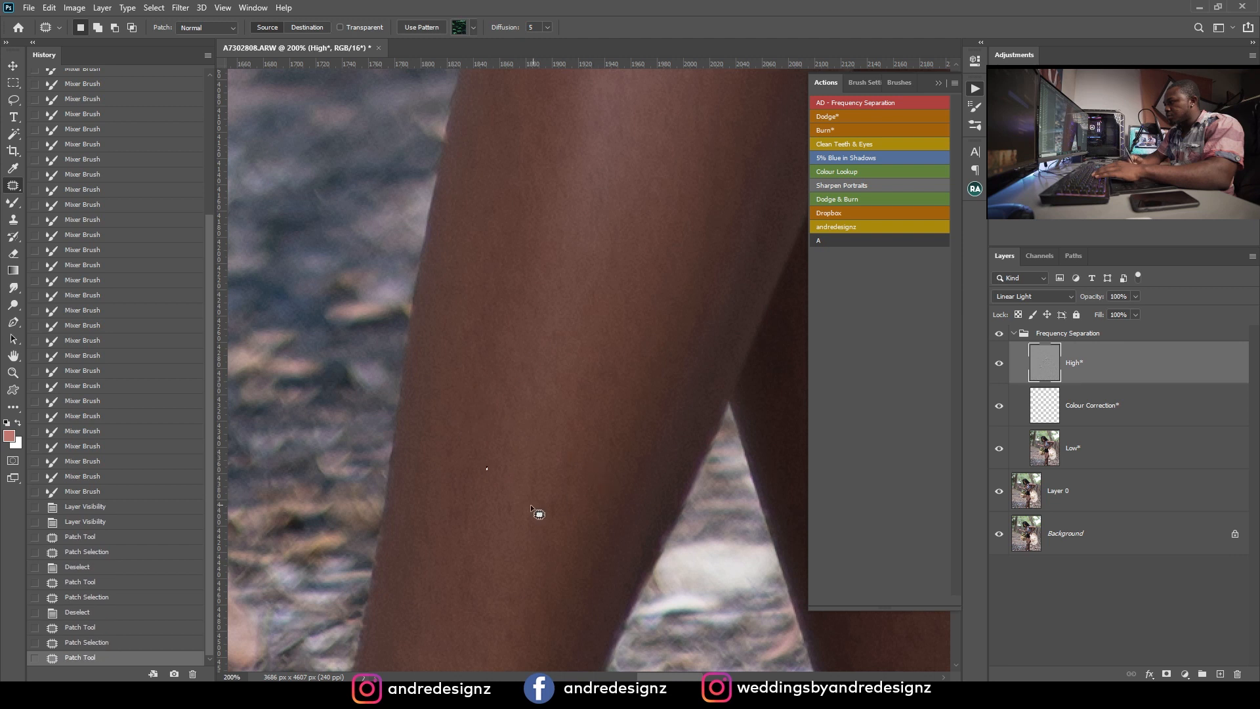
Step: Patch the remaining marks lower down on the front shin
left_click_drag(522, 525, 524, 499)
left_click_drag(509, 512, 504, 545)
left_click(504, 546)
mouse_move(458, 495)
left_mouse_down()
mouse_move(455, 537)
mouse_move(461, 500)
left_mouse_up()
left_click_drag(454, 517, 481, 561)
left_click(483, 560)
Step: Compare the whole portrait with the Frequency Separation group hidden and shown
scroll(519, 392, "down", 10)
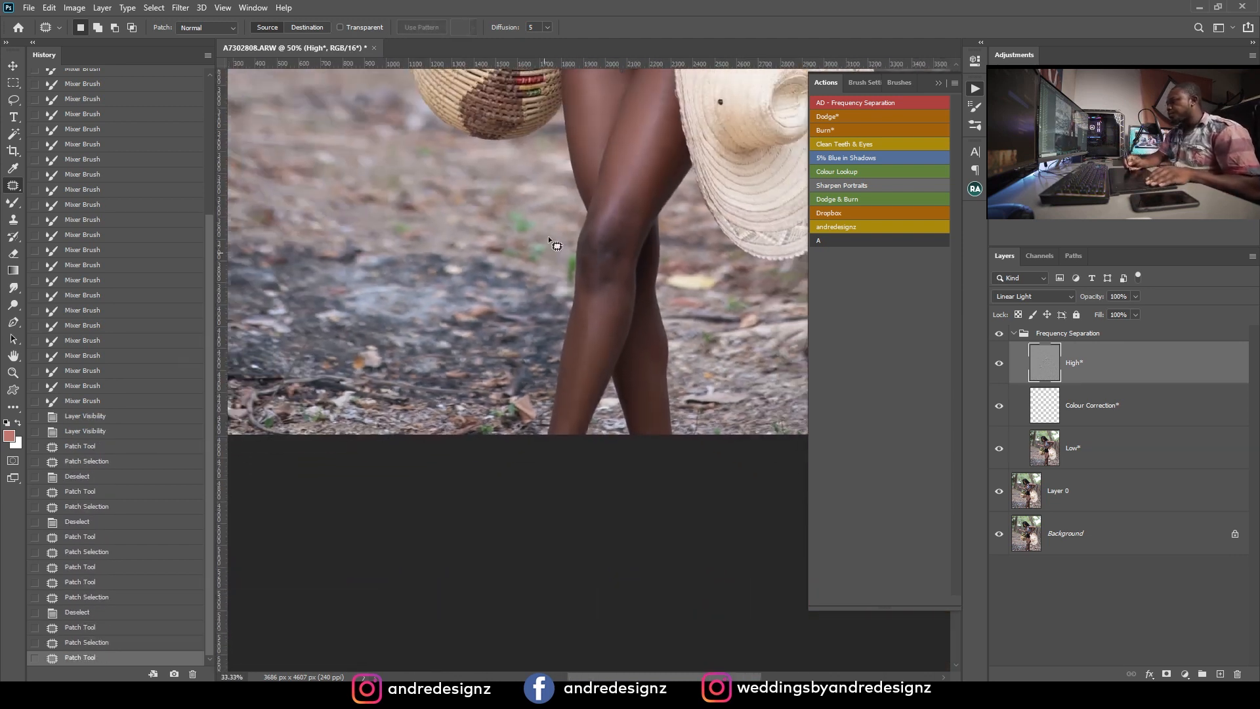
scroll(598, 263, "up", 3)
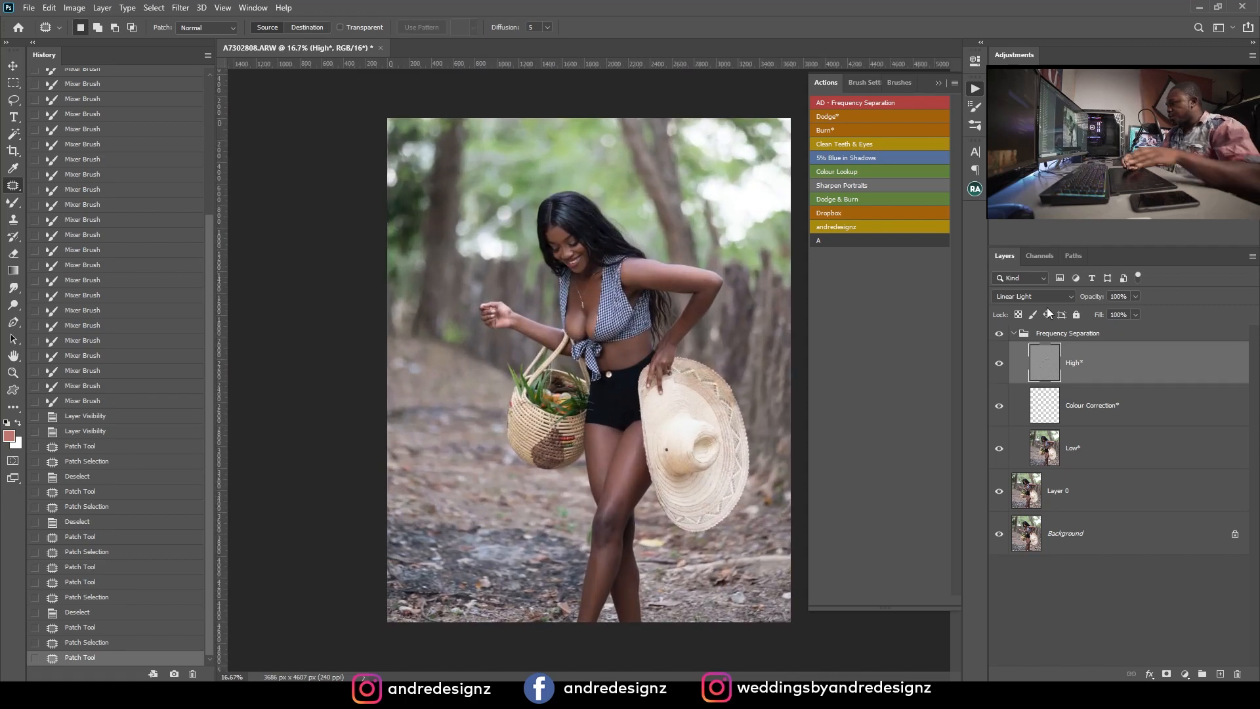
left_click(1001, 335)
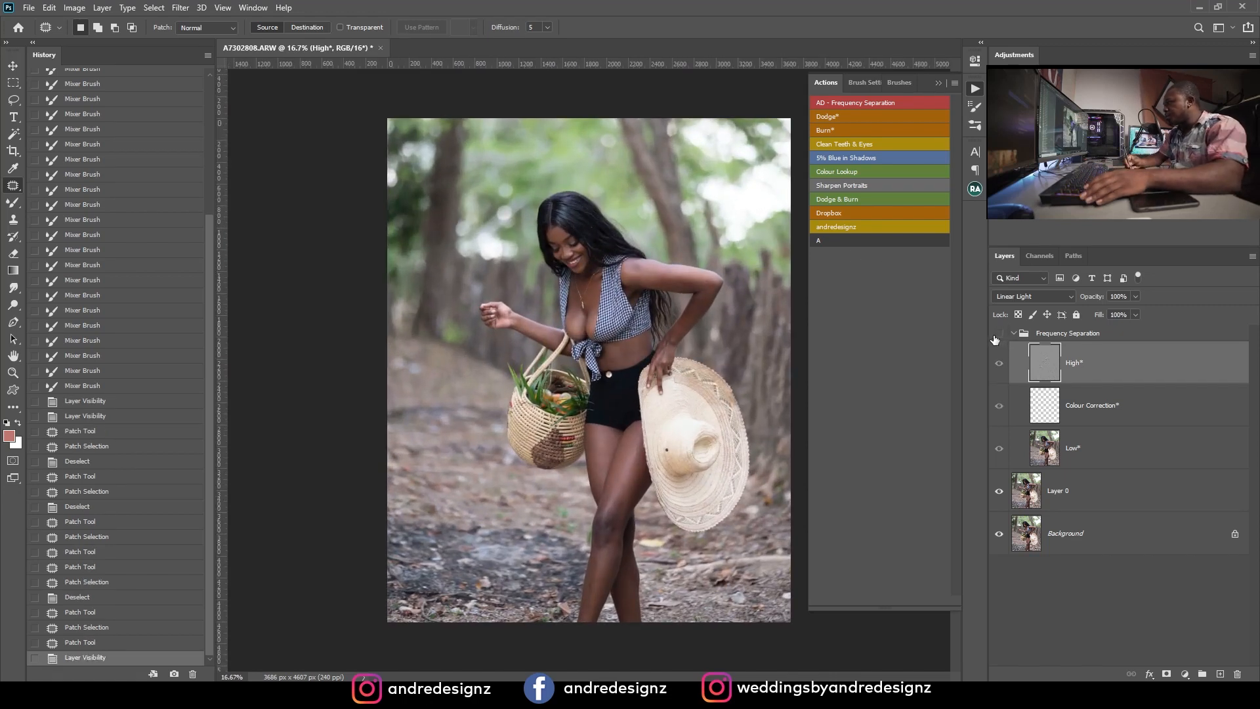
left_click(998, 335)
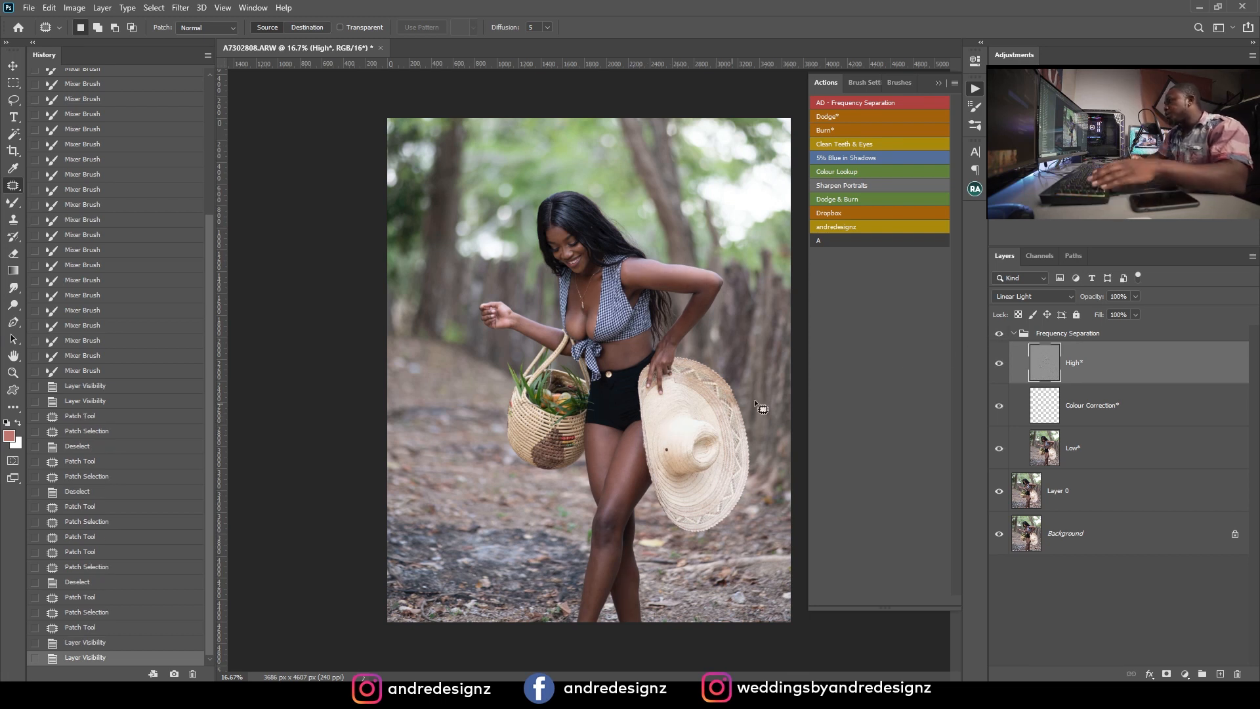
Step: Collapse the Frequency Separation group and run the Dodge* action, readying the soft round Brush Tool for the new layer's mask
left_click(1016, 334)
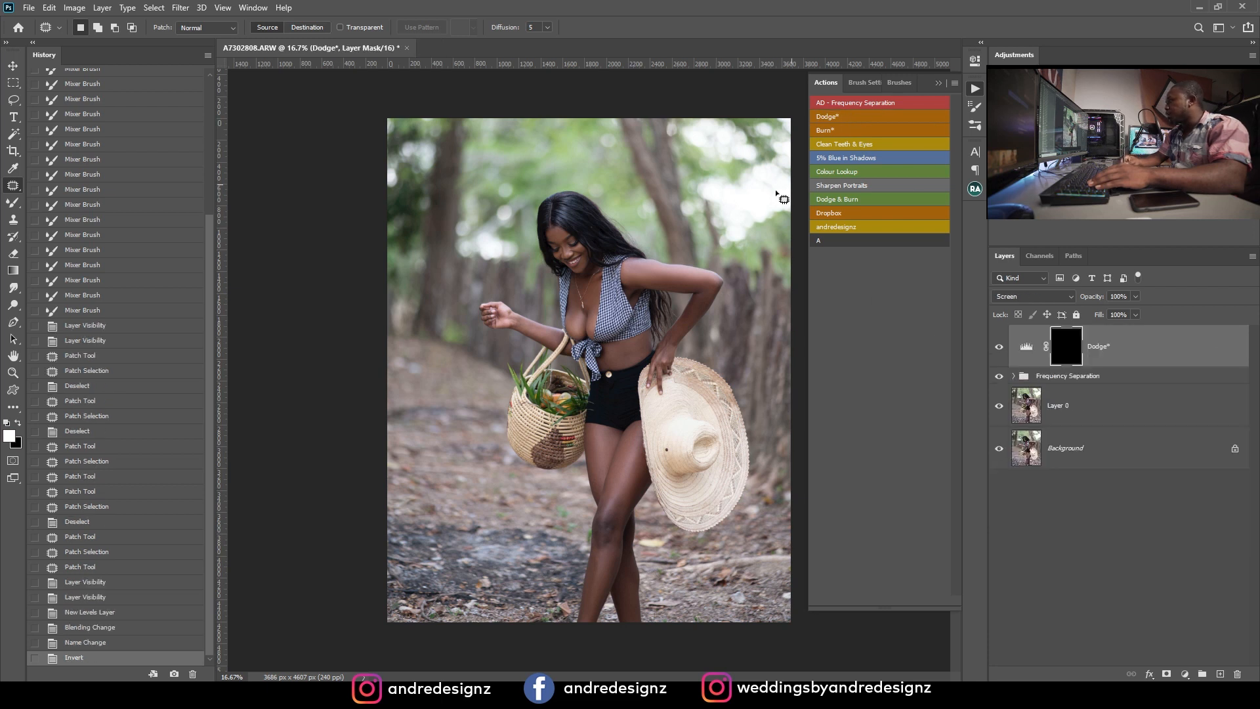
key("b")
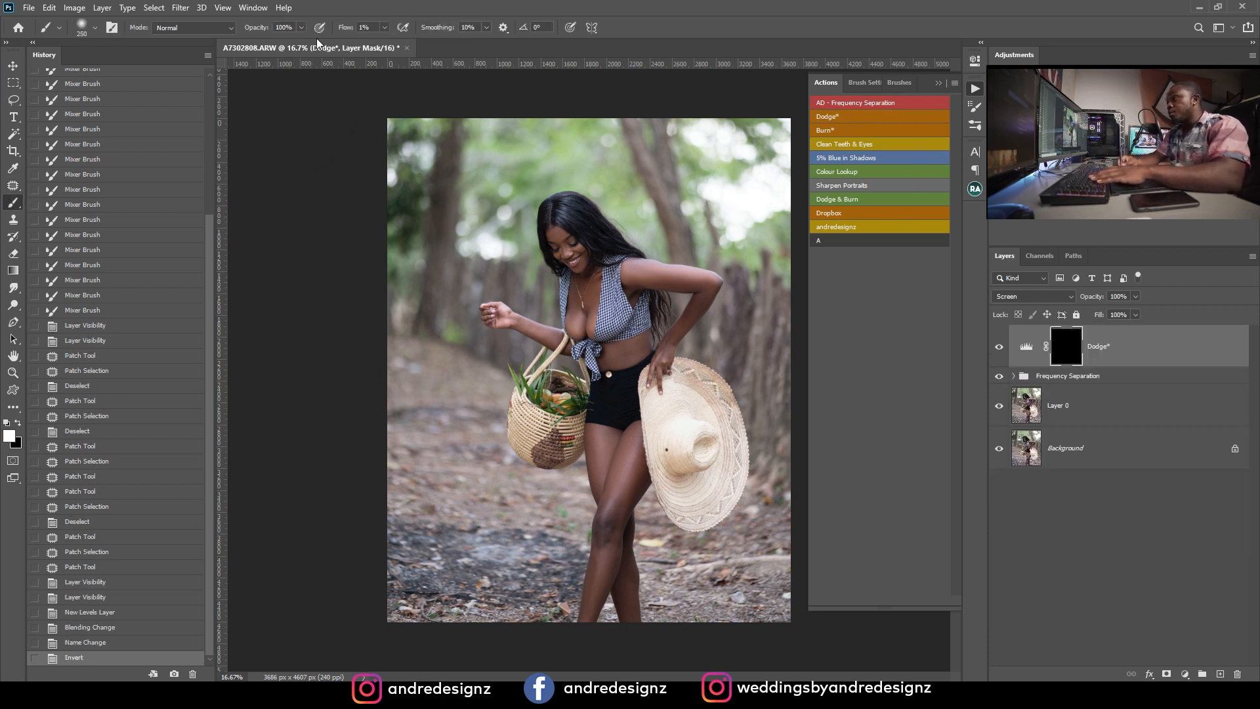
left_click(94, 27)
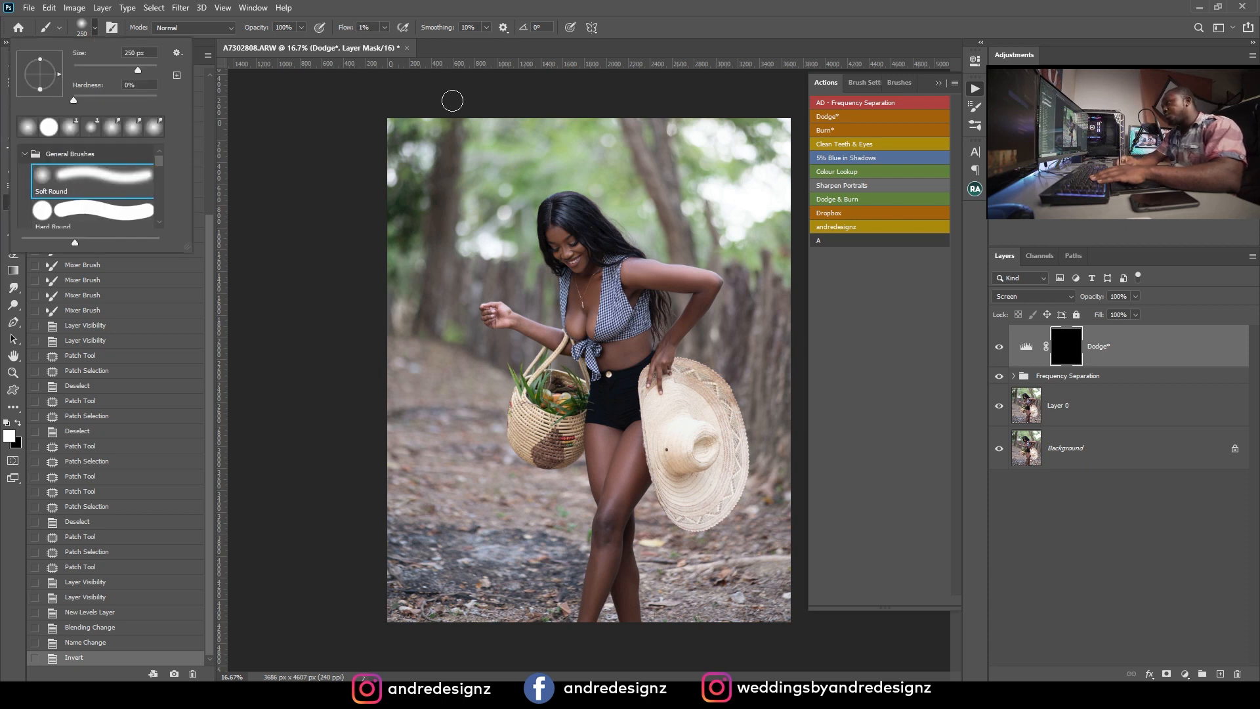
left_click(503, 91)
key("ctrl+plus")
key("ctrl+plus")
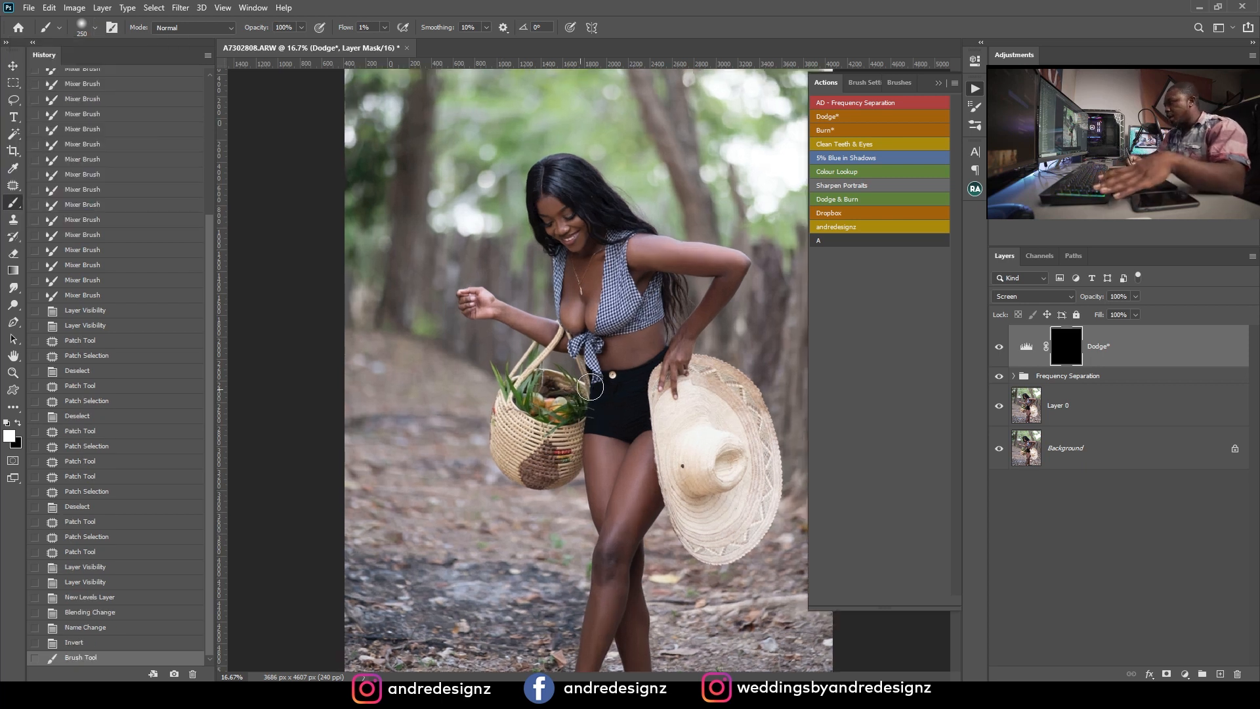
left_click_drag(625, 310, 519, 478)
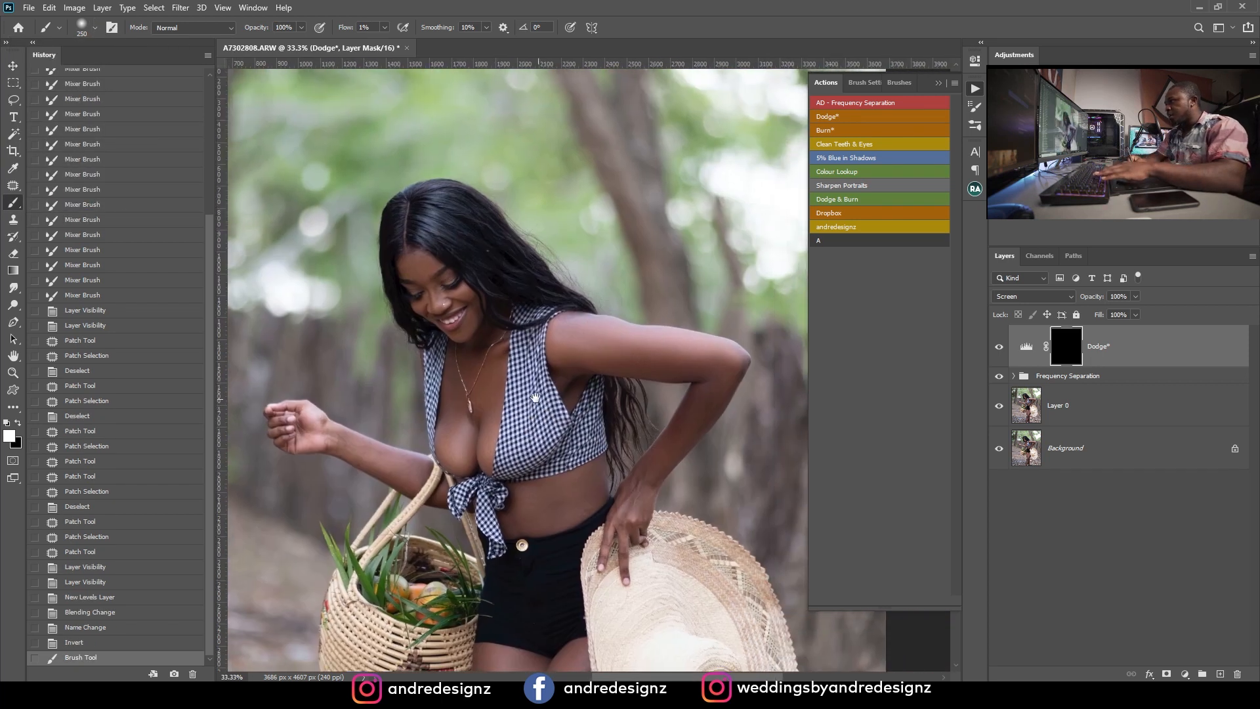
Step: Brighten the nose highlights on the Dodge* layer's mask with the soft brush at 35 px
key("bracketleft")
key("bracketleft")
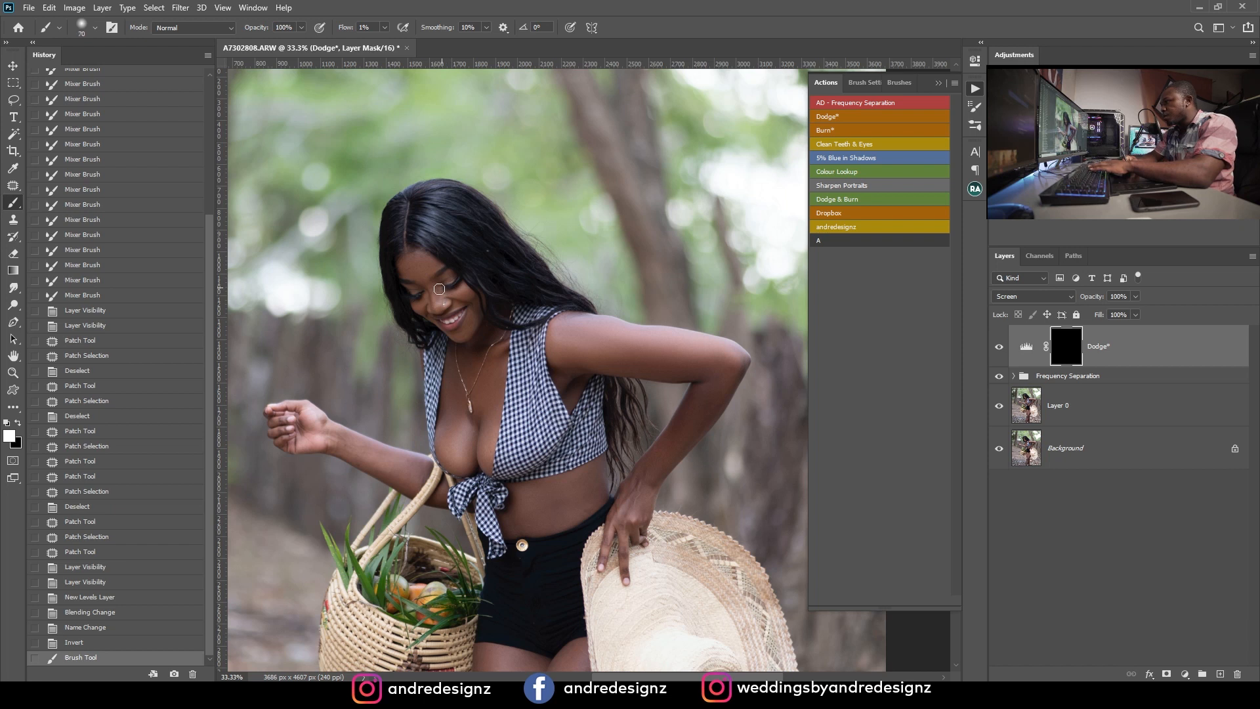
key("ctrl+plus")
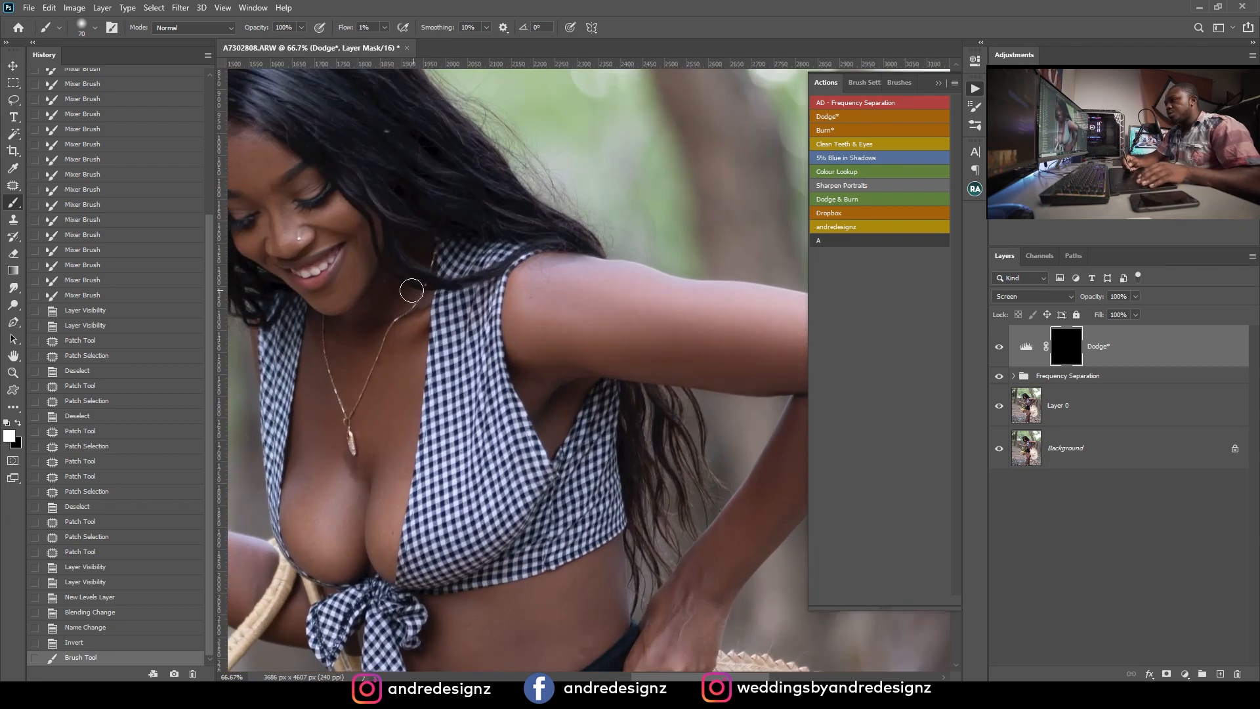
left_click_drag(411, 291, 592, 376)
key("bracketleft")
key("bracketleft")
key("bracketleft")
mouse_move(469, 291)
left_mouse_down()
mouse_move(473, 306)
mouse_move(456, 299)
mouse_move(480, 330)
left_mouse_up()
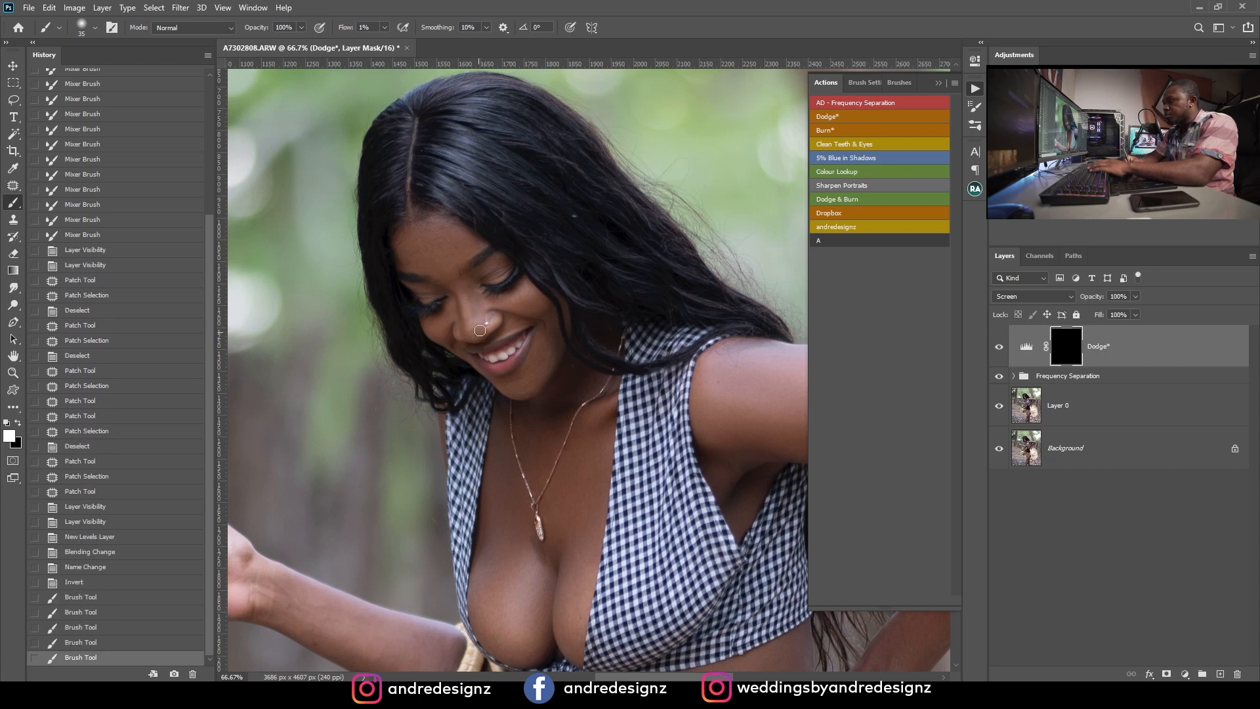
Step: Dodge the forehead and chin highlights with short, soft brush strokes
mouse_move(440, 247)
left_mouse_down()
mouse_move(450, 243)
mouse_move(417, 250)
left_mouse_up()
mouse_move(417, 250)
left_mouse_down()
mouse_move(445, 237)
mouse_move(438, 256)
mouse_move(460, 250)
left_mouse_up()
mouse_move(461, 251)
left_mouse_down()
mouse_move(437, 269)
mouse_move(428, 247)
mouse_move(454, 239)
left_mouse_up()
left_click_drag(455, 239, 438, 269)
key("bracketleft")
key("bracketleft")
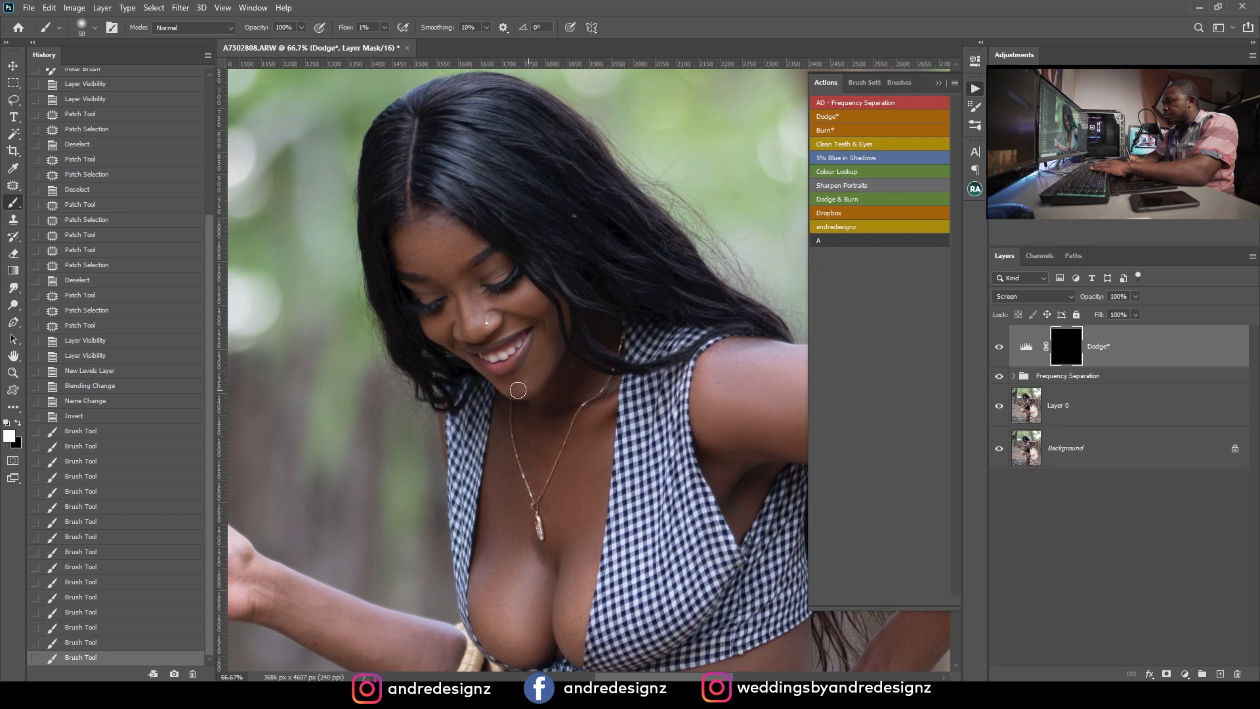
mouse_move(521, 381)
left_mouse_down()
mouse_move(539, 378)
mouse_move(519, 389)
left_mouse_up()
Step: Dodge the upper chest around the necklace with the soft brush at 70 px
key("bracketright")
key("bracketright")
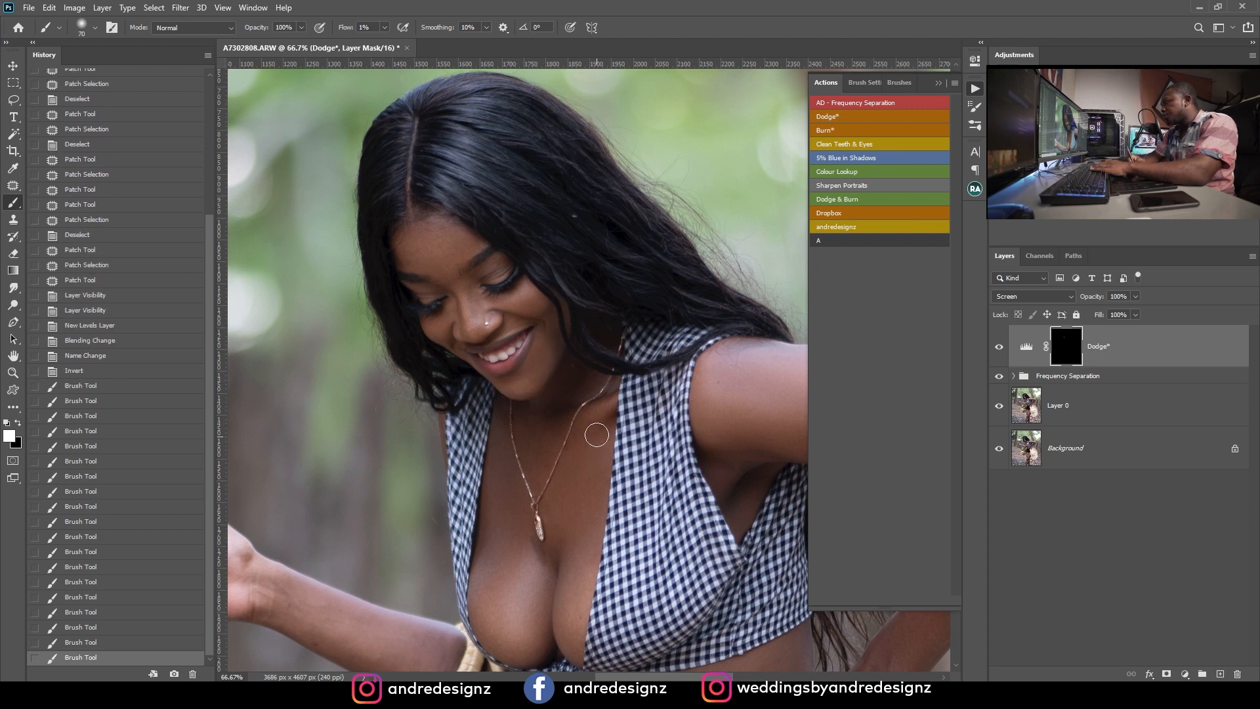
left_click_drag(573, 437, 538, 437)
Step: Compare the face and chest with the Dodge* layer hidden and shown
left_click(999, 347)
left_click(1000, 348)
left_click(999, 348)
left_click(999, 348)
Step: Dodge the lower chest and the highlights along the upper arm on the hat side using a 90 px brush
left_click_drag(600, 518, 569, 317)
mouse_move(487, 397)
left_mouse_down()
mouse_move(490, 385)
mouse_move(489, 422)
mouse_move(543, 412)
left_mouse_up()
mouse_move(738, 385)
left_mouse_down()
mouse_move(402, 431)
mouse_move(387, 415)
left_mouse_up()
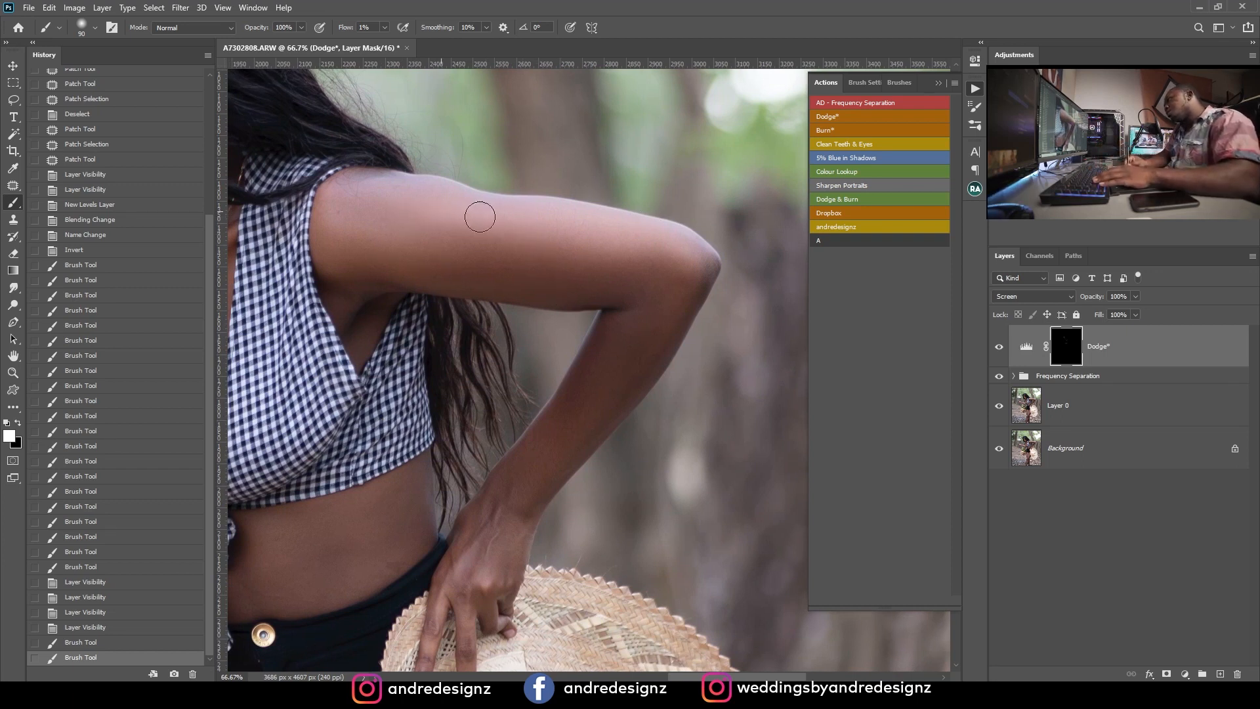
mouse_move(604, 243)
left_mouse_down()
mouse_move(510, 258)
mouse_move(530, 239)
mouse_move(462, 248)
left_mouse_up()
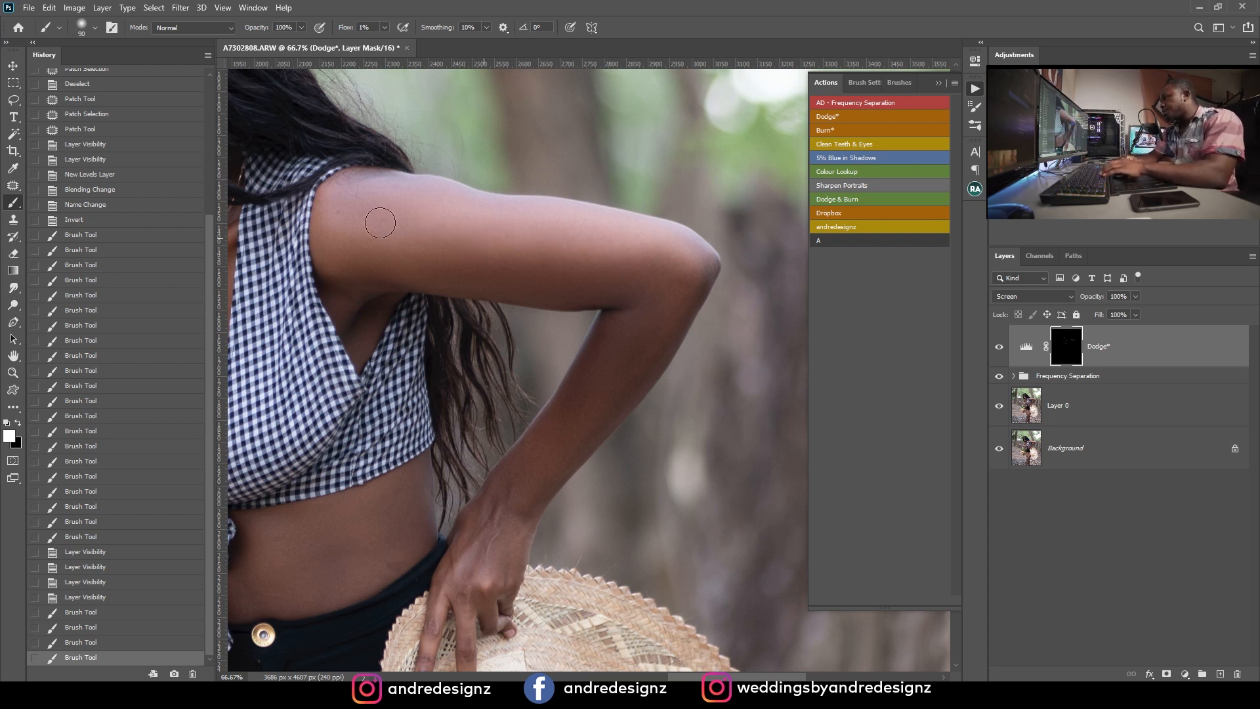
left_click_drag(377, 221, 661, 309)
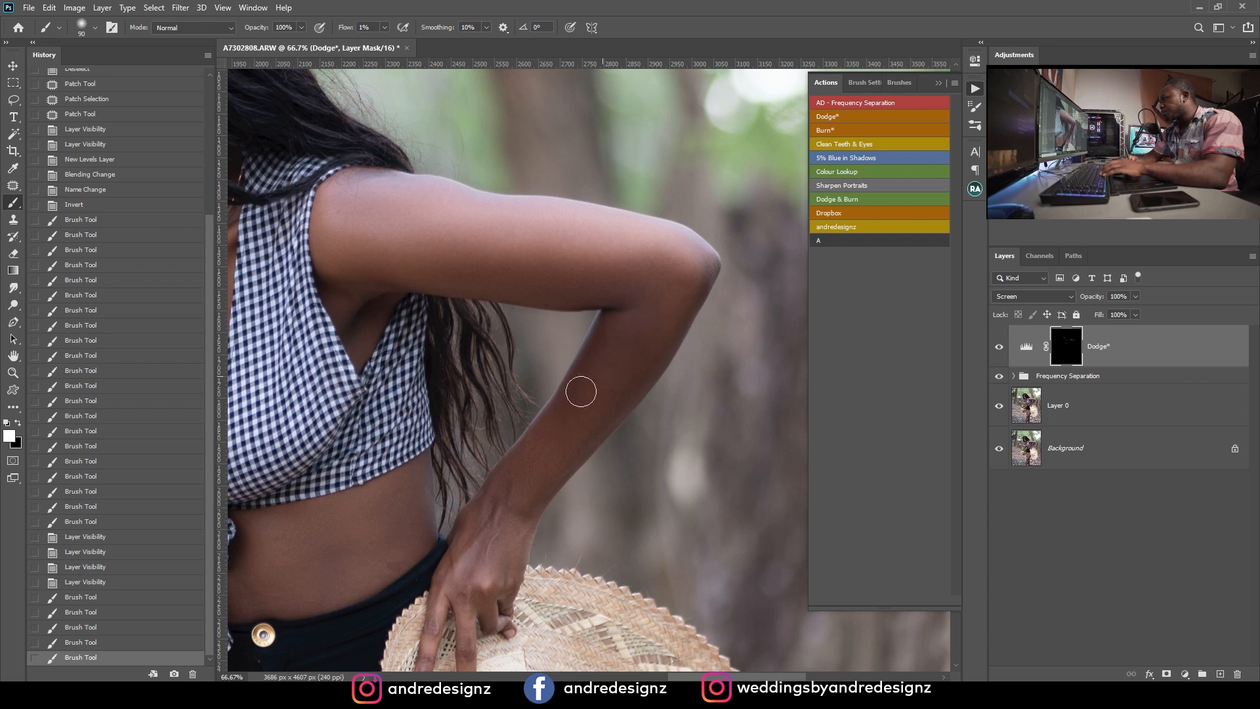
Step: Brighten the forearm between the bent elbow and the wrist above the hat
mouse_move(589, 410)
left_mouse_down()
mouse_move(554, 449)
mouse_move(588, 409)
left_mouse_up()
left_click_drag(588, 408, 571, 422)
left_click_drag(612, 372, 661, 312)
left_click_drag(653, 322, 671, 291)
left_click_drag(670, 290, 557, 444)
Step: Dodge the bare midriff between the checked top and the shorts
mouse_move(624, 363)
left_mouse_down()
mouse_move(661, 290)
mouse_move(780, 153)
left_mouse_up()
mouse_move(461, 326)
left_mouse_down()
mouse_move(509, 340)
mouse_move(482, 374)
left_mouse_up()
left_click_drag(481, 374, 565, 376)
Step: Dodge the highlights along both thighs with a 125 px brush and compare with the Dodge* layer hidden
left_click_drag(411, 312, 608, 433)
mouse_move(602, 552)
left_mouse_down()
mouse_move(549, 295)
mouse_move(494, 191)
left_mouse_up()
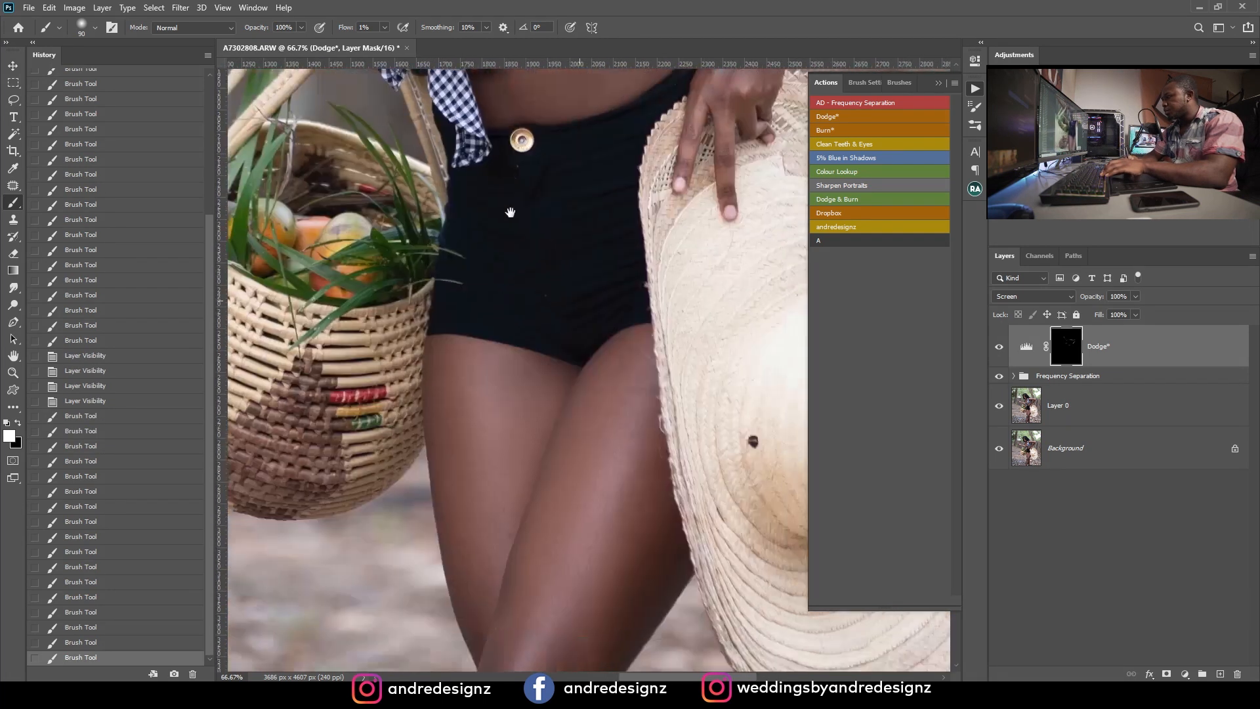
key("bracketright")
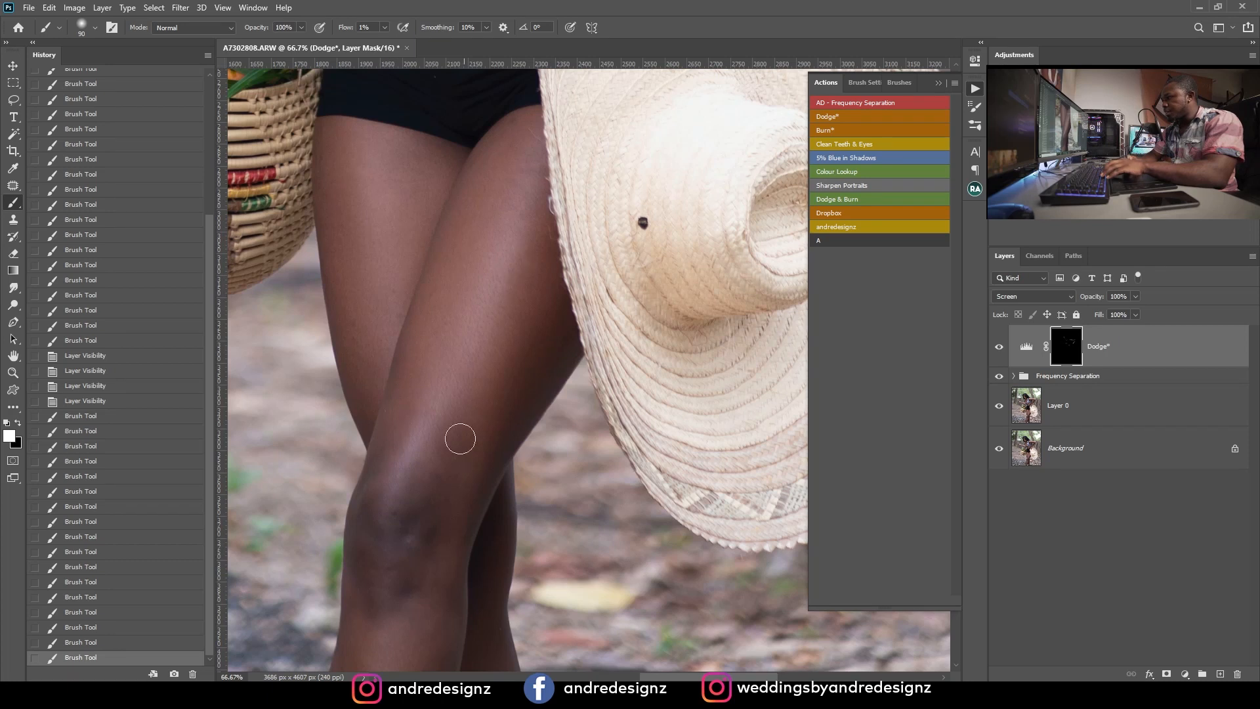
key("bracketright")
mouse_move(467, 333)
left_mouse_down()
mouse_move(497, 308)
mouse_move(534, 210)
left_mouse_up()
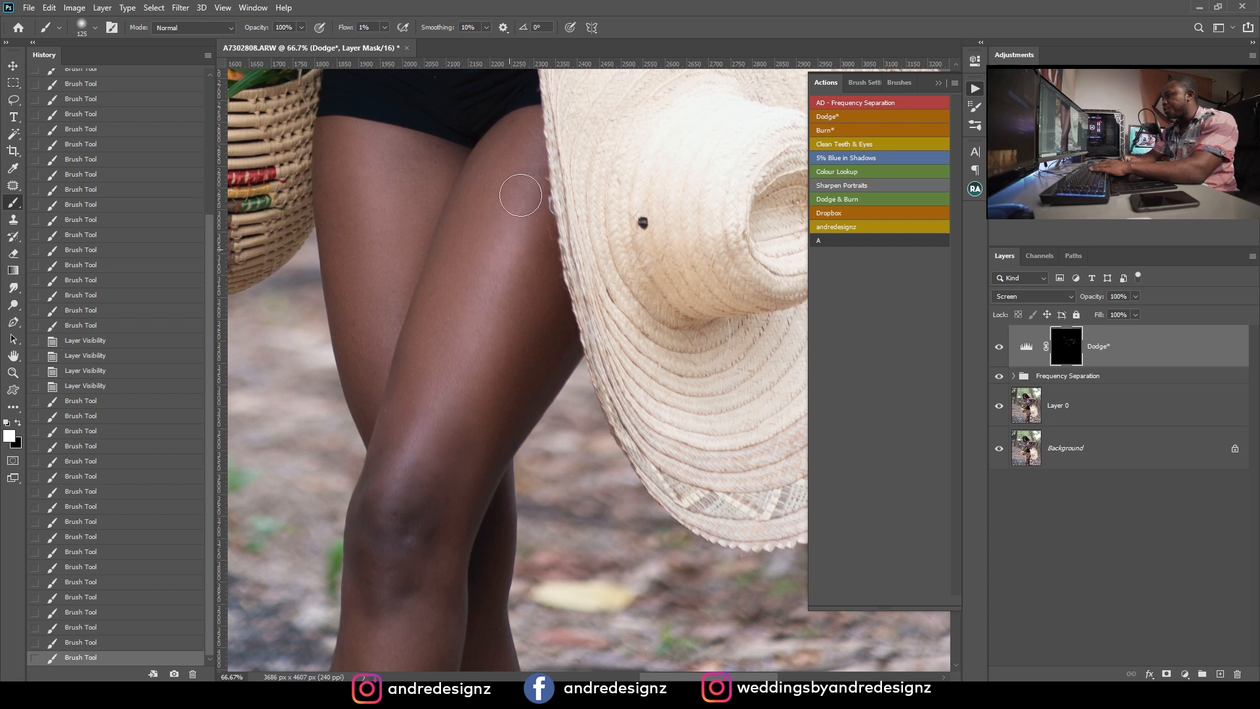
left_click_drag(438, 430, 422, 464)
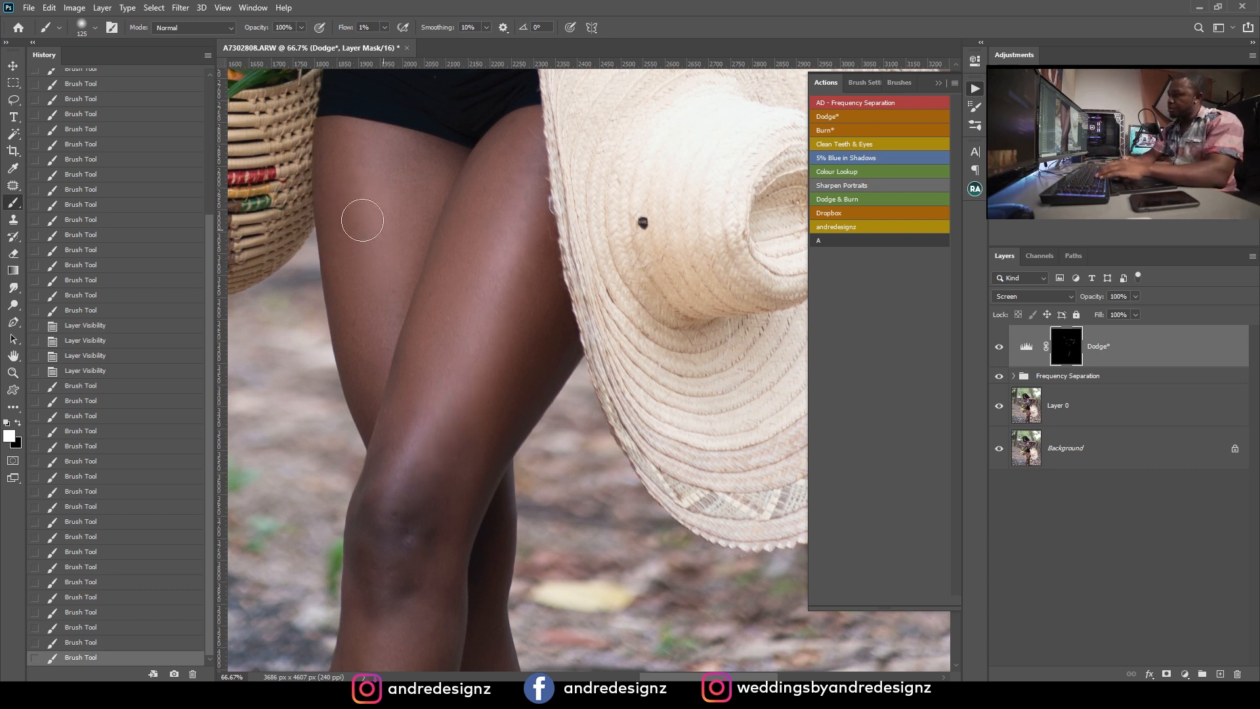
left_click_drag(345, 176, 376, 153)
left_click(999, 347)
left_click(999, 347)
Step: Brighten the front knee, the shins and the calf on the Dodge* mask
left_click_drag(467, 424, 534, 168)
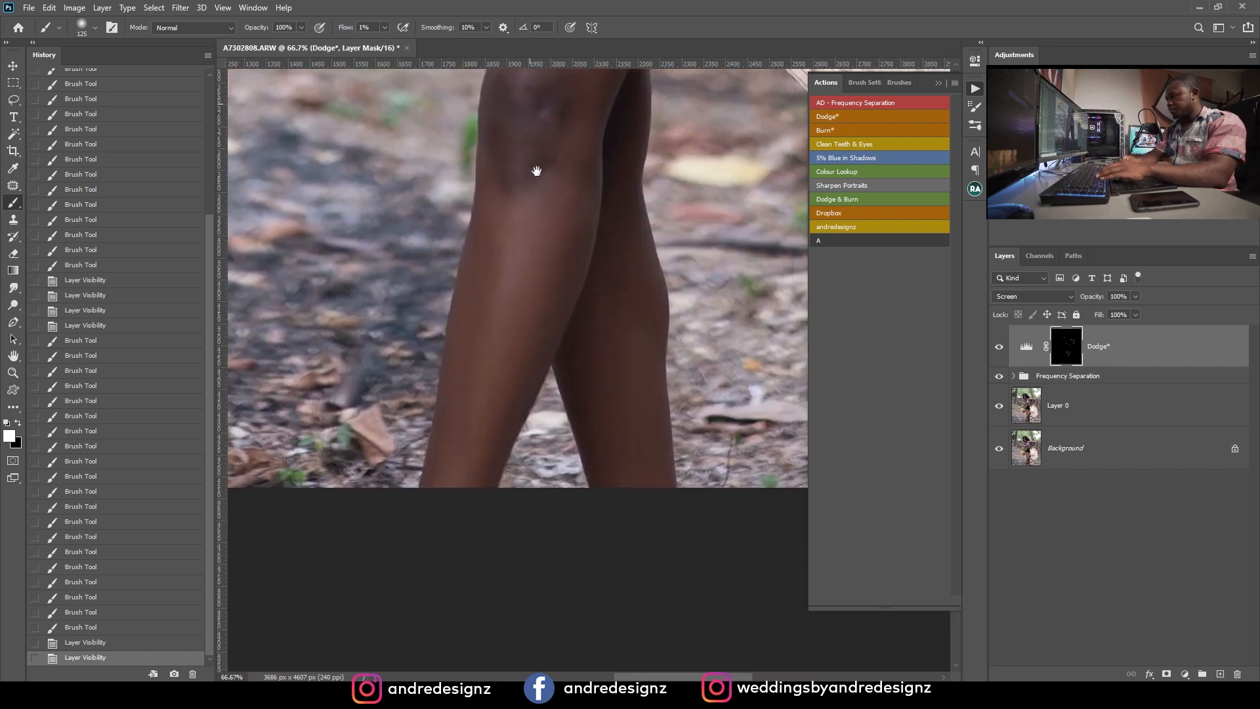
mouse_move(487, 388)
left_mouse_down()
mouse_move(481, 436)
mouse_move(519, 245)
left_mouse_up()
mouse_move(622, 315)
left_mouse_down()
mouse_move(649, 477)
mouse_move(613, 348)
mouse_move(641, 217)
mouse_move(654, 235)
mouse_move(645, 219)
mouse_move(628, 260)
mouse_move(624, 365)
left_mouse_up()
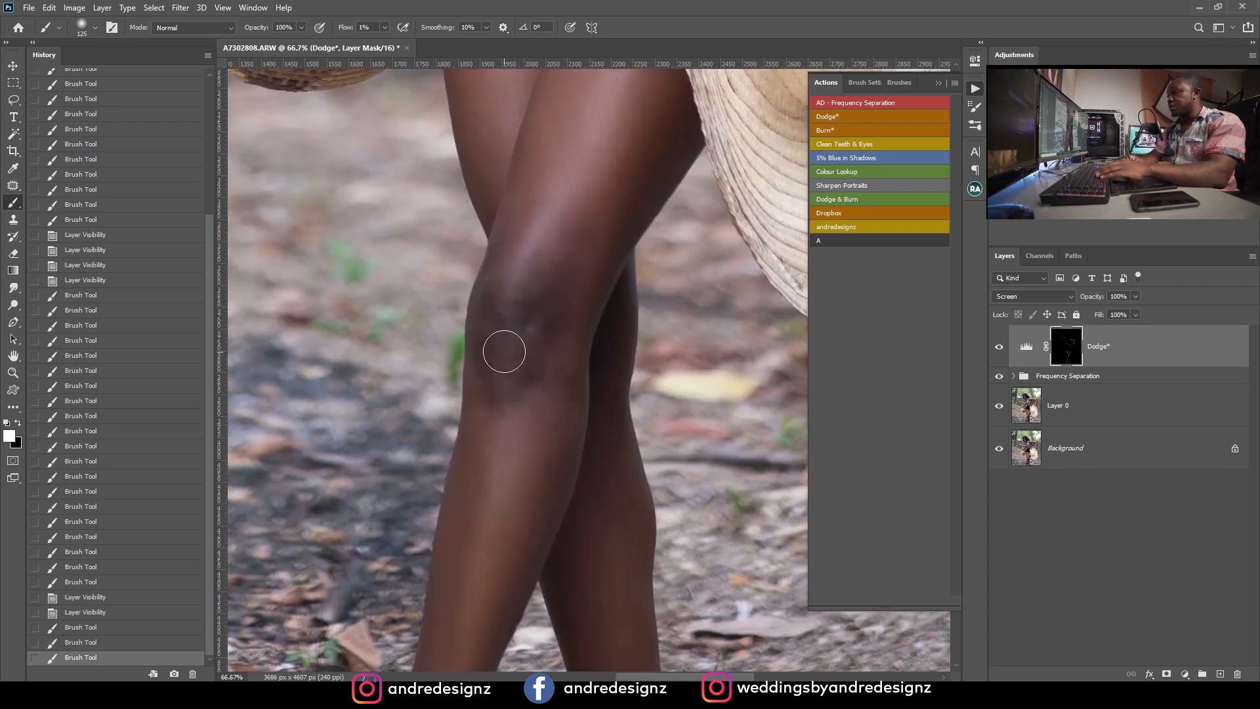
left_click_drag(508, 328, 506, 377)
mouse_move(527, 447)
left_mouse_down()
mouse_move(498, 495)
mouse_move(479, 592)
left_mouse_up()
left_click_drag(554, 539, 542, 385)
left_click_drag(465, 467, 451, 554)
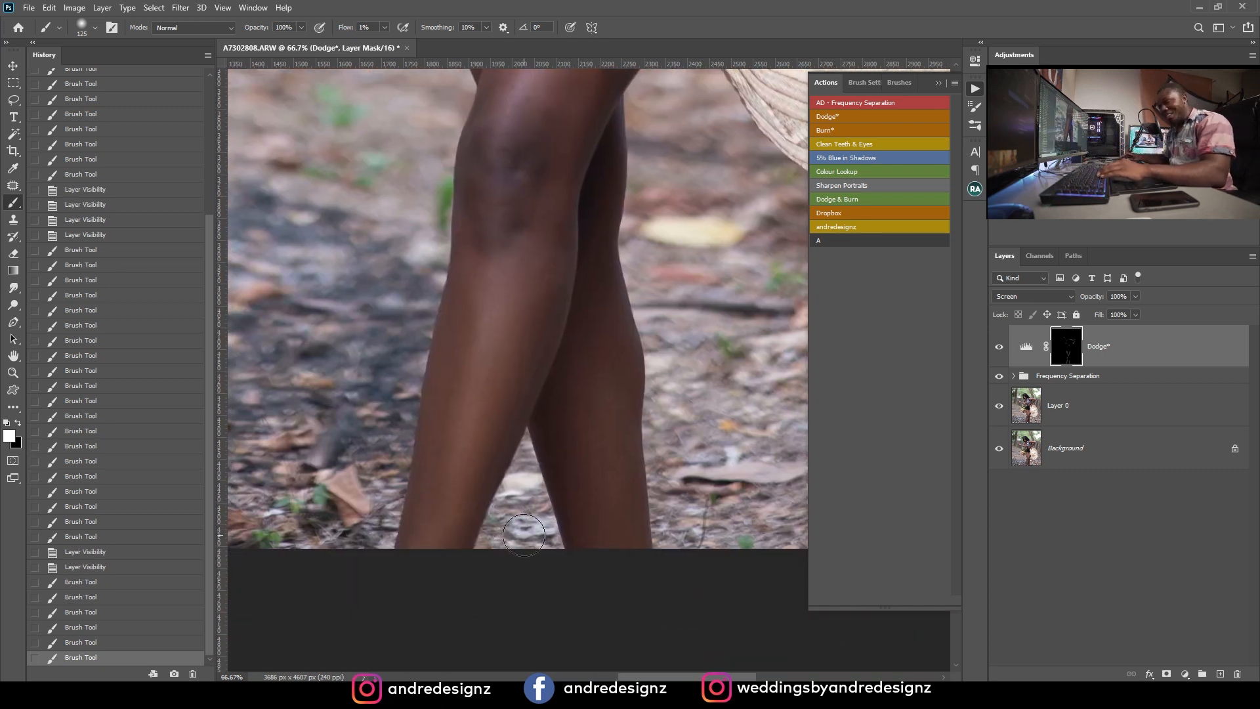
Step: Add further dodging to the midriff and hand on the hip with a 175 px brush, plus the basket-side forearm
scroll(525, 548, "down", 3)
scroll(666, 238, "up", 3)
scroll(661, 240, "down", 7)
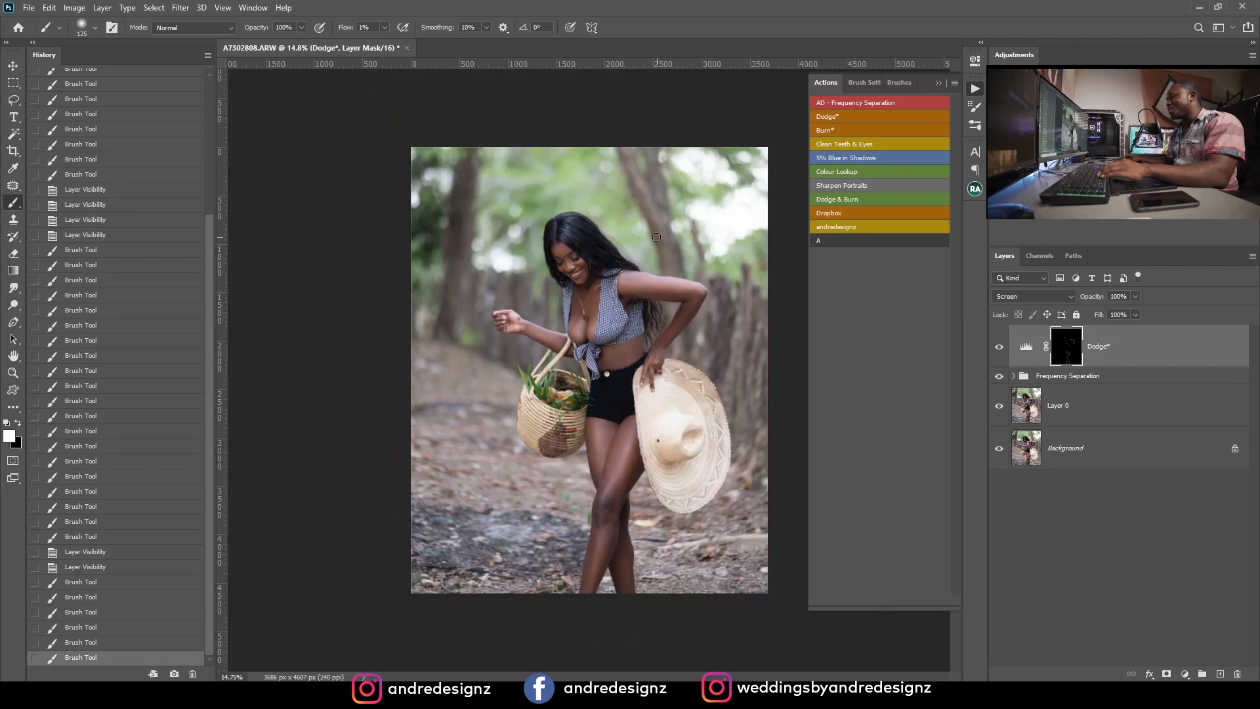
scroll(620, 328, "up", 8)
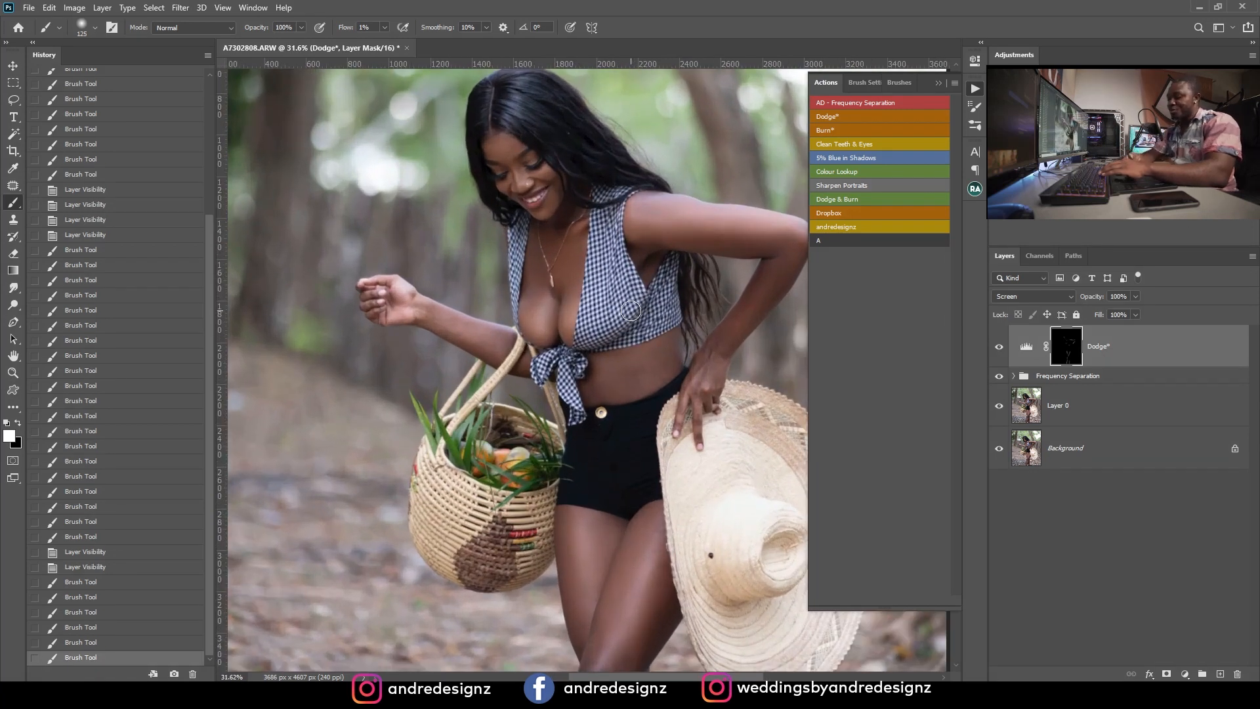
left_click_drag(570, 443, 626, 468)
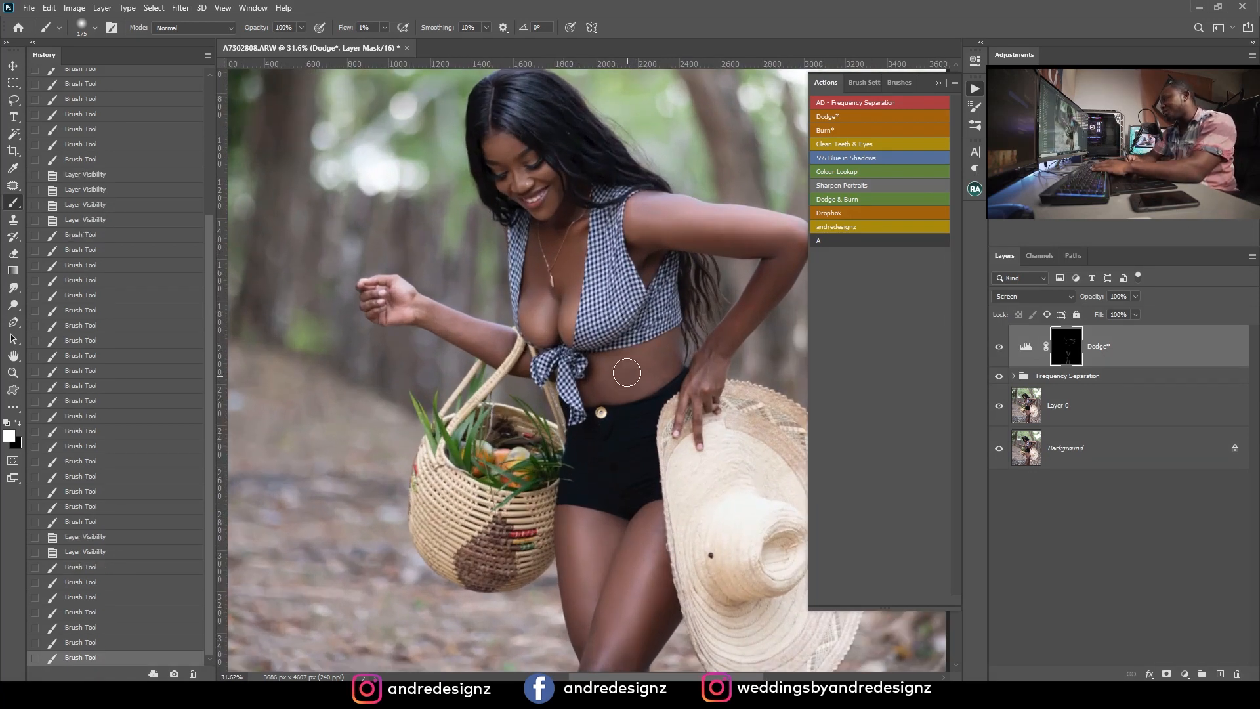
left_click_drag(631, 366, 670, 360)
mouse_move(611, 406)
left_mouse_down()
mouse_move(663, 355)
mouse_move(679, 388)
left_mouse_up()
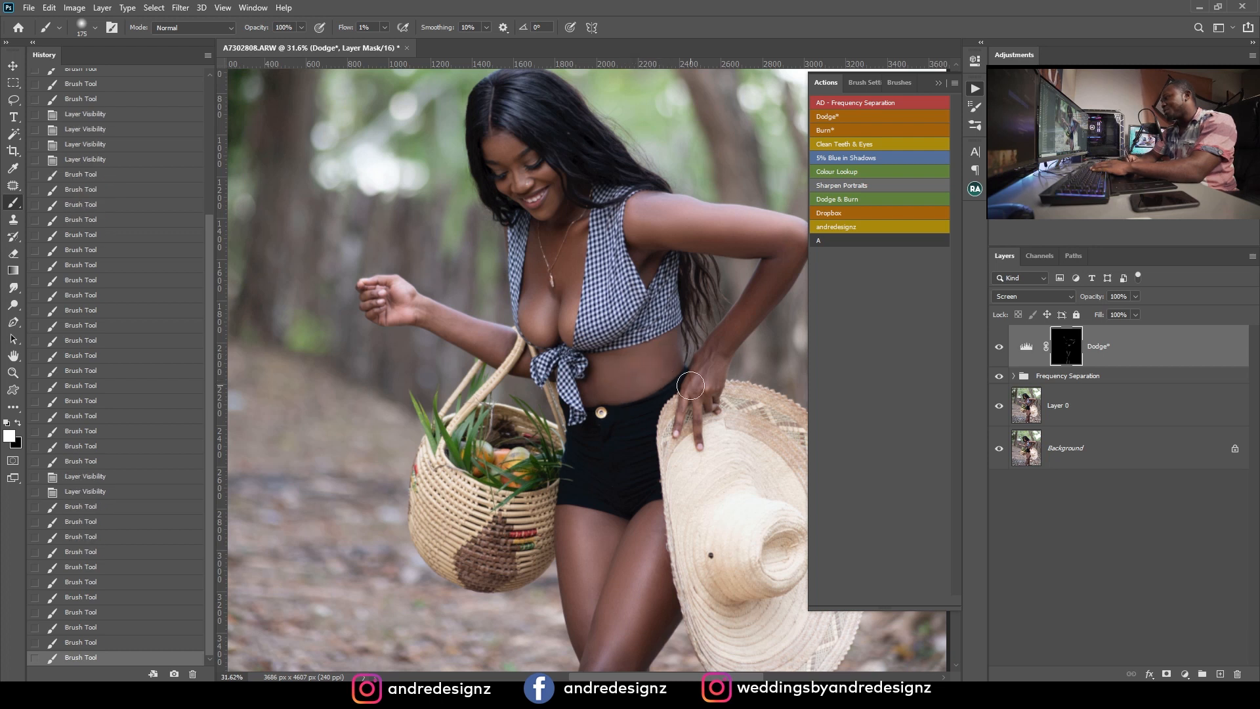
left_click_drag(489, 343, 479, 336)
Step: Expand the Frequency Separation group and patch the small mark on the basket-side forearm on the Low* layer
key("ctrl+plus")
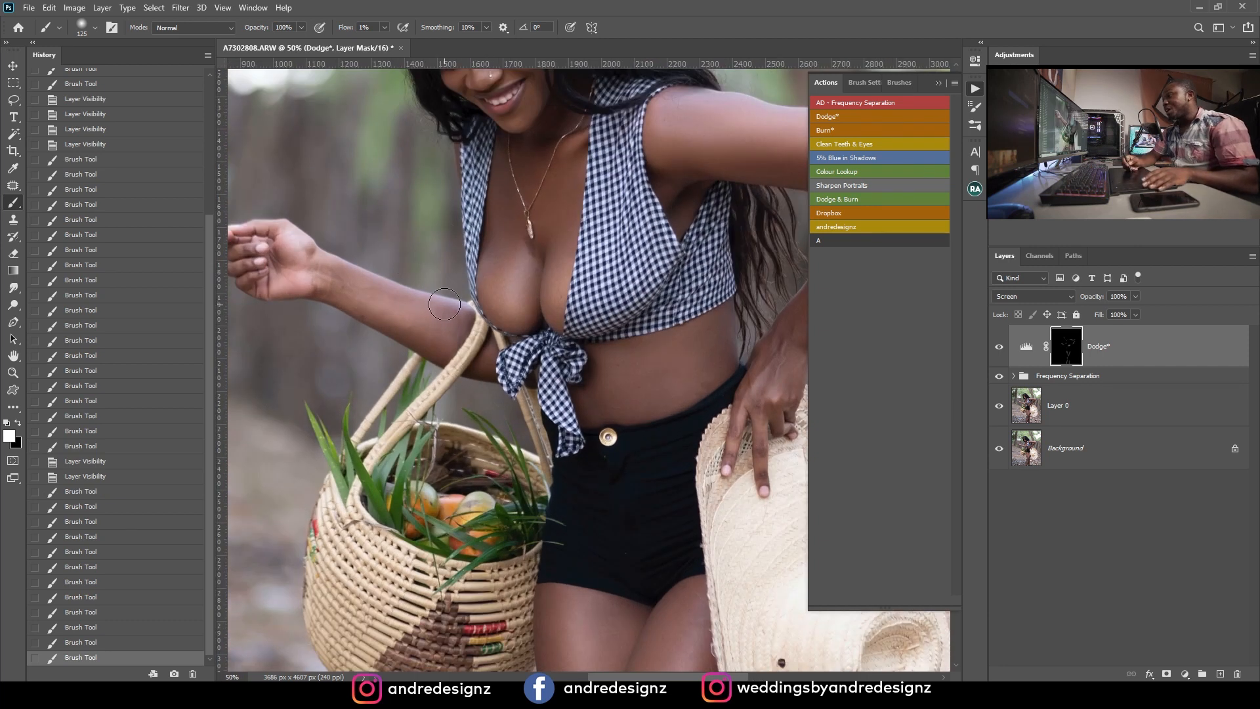
key("ctrl+plus")
left_click_drag(439, 312, 622, 354)
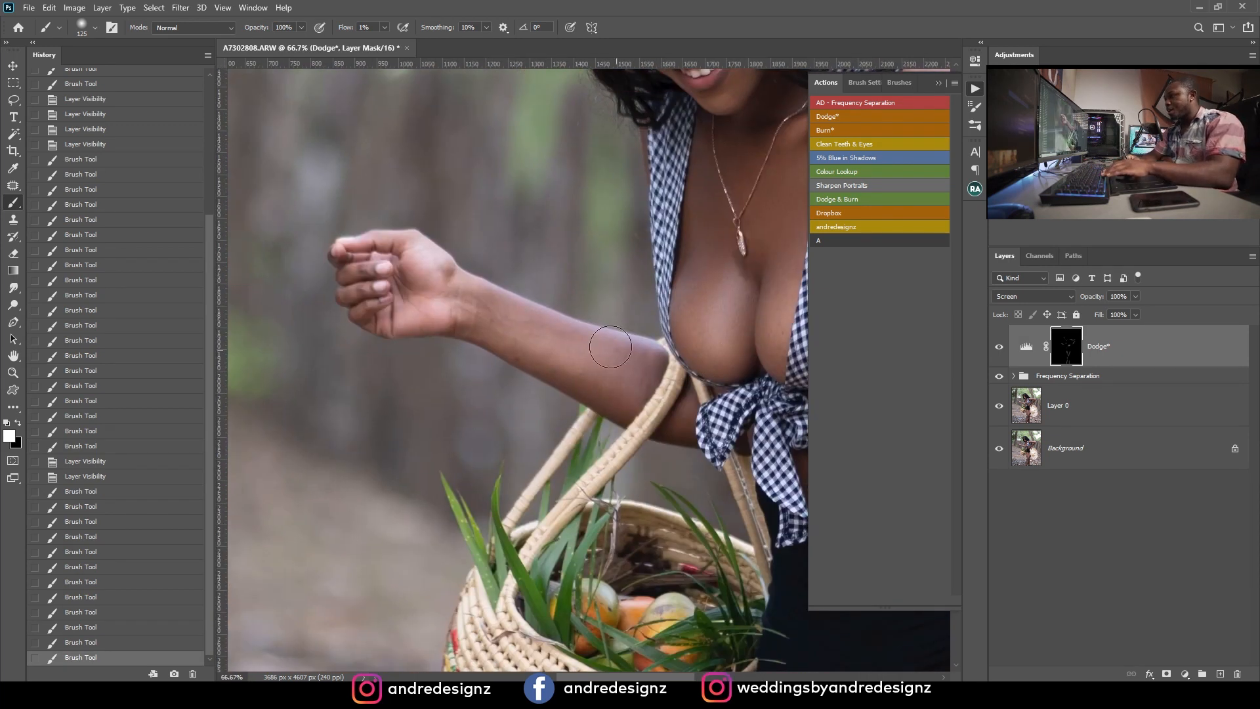
key("ctrl+plus")
key("ctrl+plus")
key("ctrl+minus")
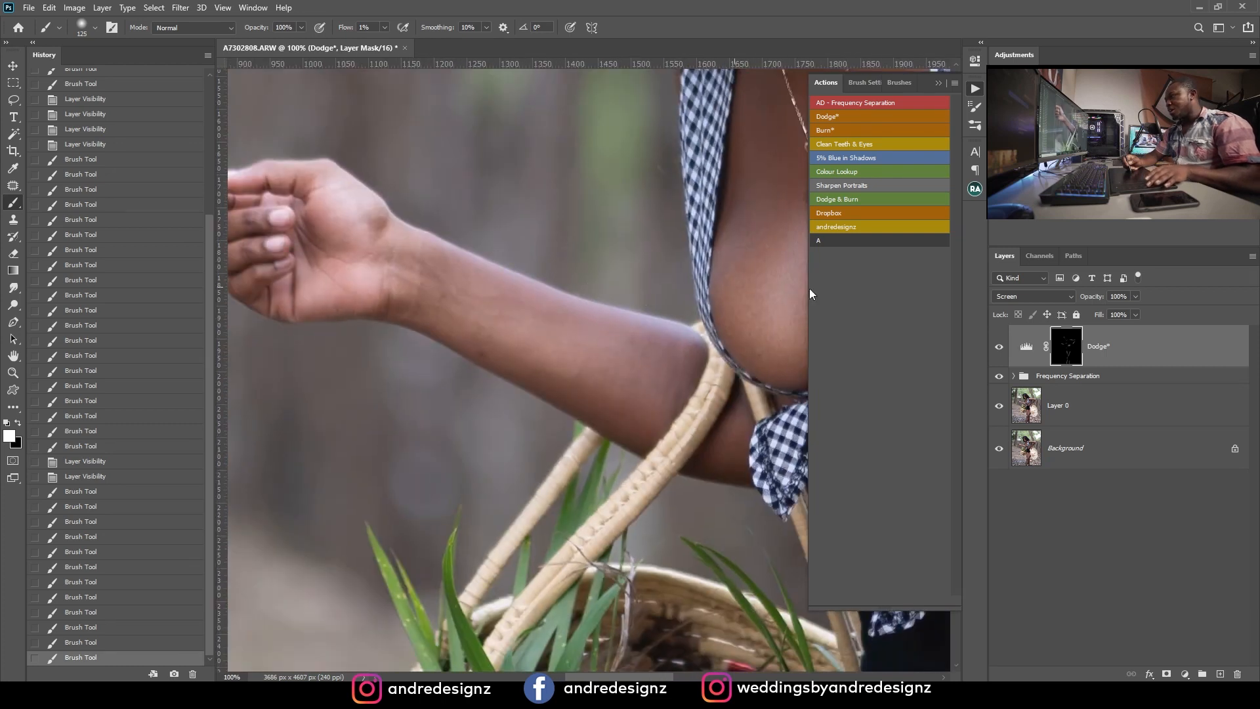
left_click(1014, 379)
left_click(1013, 377)
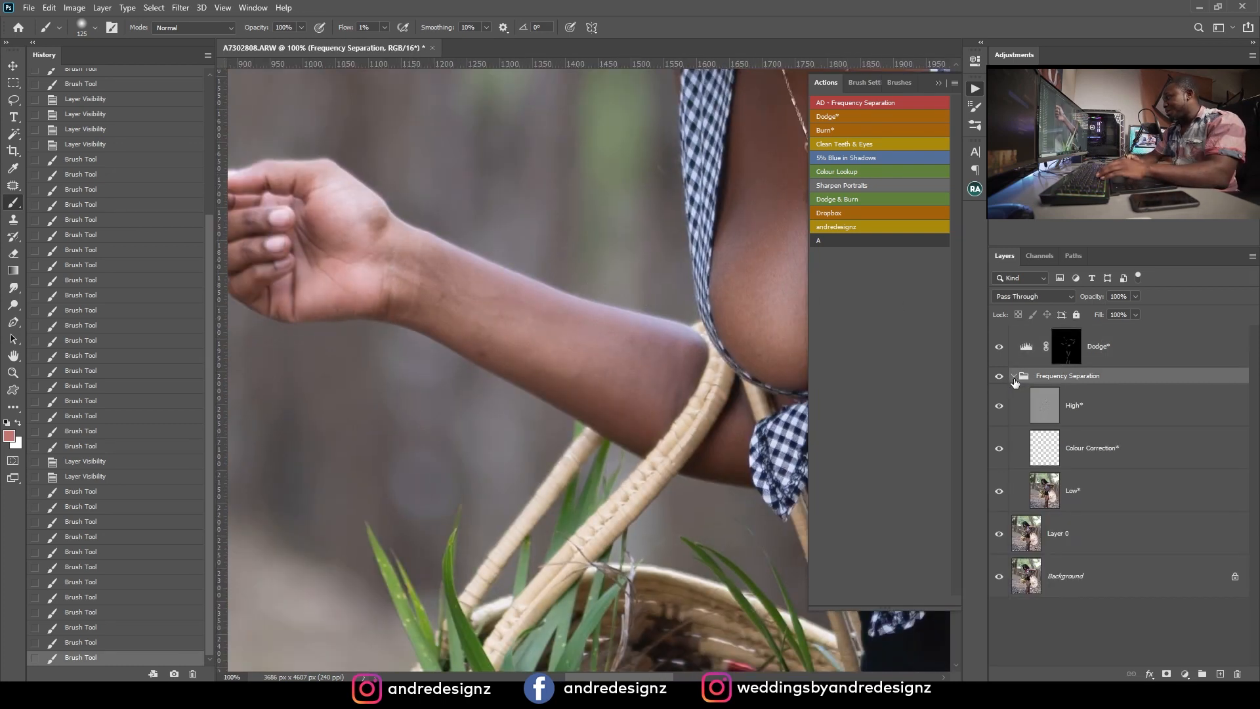
left_click(1094, 477)
key("j")
mouse_move(578, 372)
left_mouse_down()
mouse_move(594, 394)
mouse_move(582, 375)
left_mouse_up()
mouse_move(592, 385)
left_mouse_down()
mouse_move(622, 389)
mouse_move(568, 365)
mouse_move(587, 381)
left_mouse_up()
key("ctrl+d")
Step: Patch the remaining marks on the forearm near the basket handle on the High* layer
left_click(1066, 408)
mouse_move(581, 377)
left_mouse_down()
mouse_move(617, 389)
mouse_move(584, 374)
left_mouse_up()
key("ctrl+d")
left_click_drag(582, 376, 603, 395)
key("ctrl+d")
mouse_move(670, 345)
left_mouse_down()
mouse_move(645, 353)
mouse_move(657, 353)
left_mouse_up()
key("ctrl+d")
mouse_move(642, 348)
left_mouse_down()
mouse_move(619, 352)
mouse_move(679, 375)
left_mouse_up()
left_click_drag(676, 385, 623, 378)
key("ctrl+d")
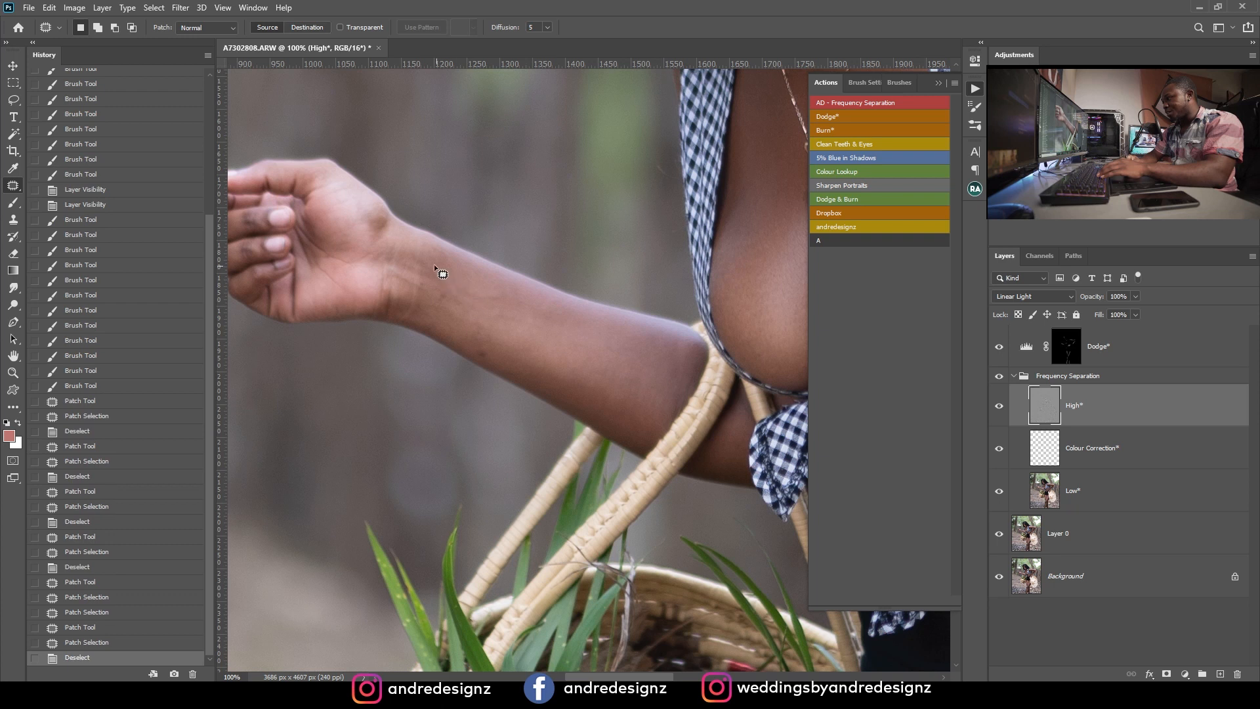
Step: Patch the vein lines and marks along the middle of the forearm toward the wrist
left_click_drag(469, 291, 468, 292)
mouse_move(460, 287)
left_mouse_down()
mouse_move(506, 313)
mouse_move(531, 306)
mouse_move(516, 296)
left_mouse_up()
key("ctrl+d")
mouse_move(504, 302)
left_mouse_down()
mouse_move(571, 324)
mouse_move(551, 333)
mouse_move(565, 333)
mouse_move(550, 317)
left_mouse_up()
key("ctrl+d")
key("ctrl+d")
left_click_drag(540, 321, 595, 350)
key("ctrl+d")
left_click_drag(448, 286, 542, 322)
key("ctrl+d")
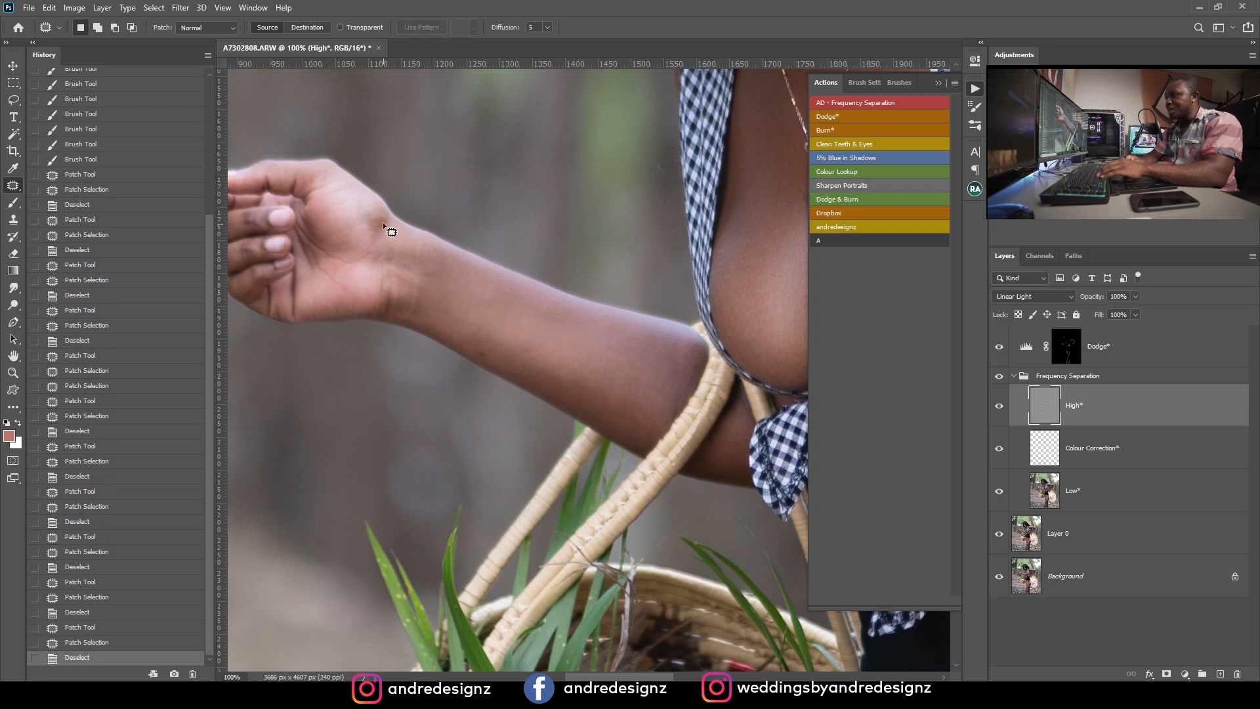
Step: Patch the dark mark and creases at the wrist using clean forearm skin
left_click_drag(401, 245, 384, 219)
left_click_drag(375, 231, 481, 293)
key("ctrl+d")
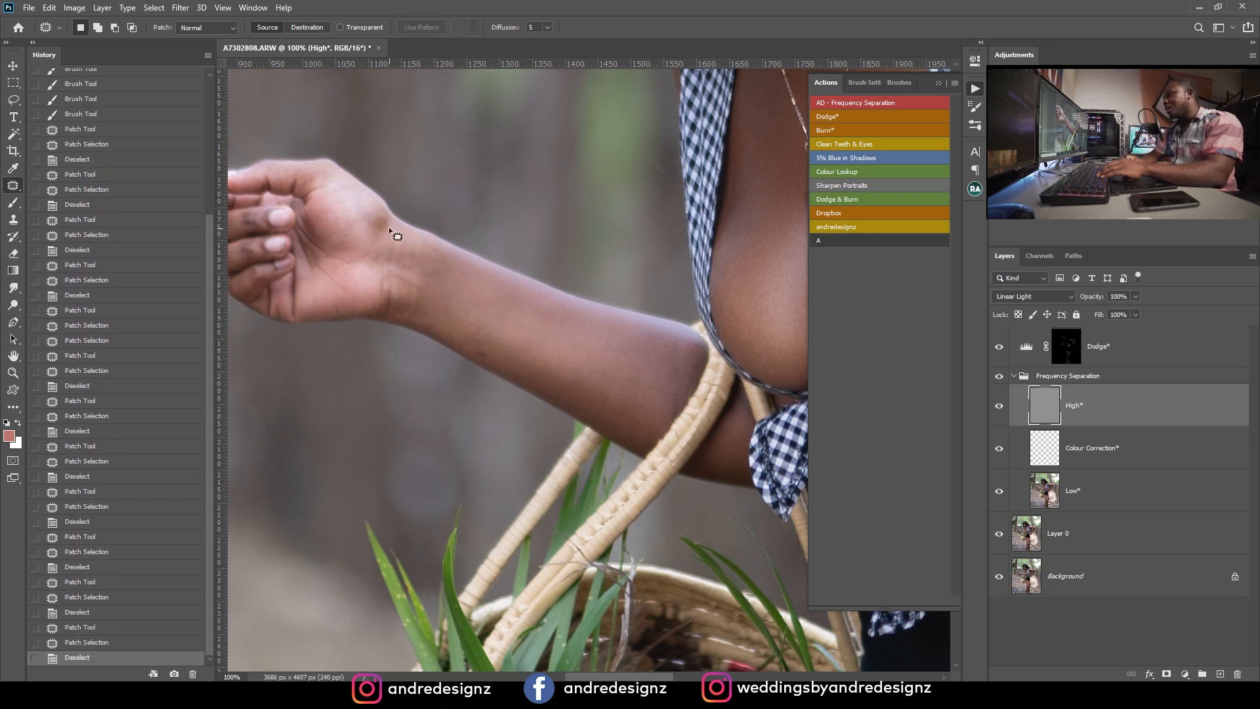
mouse_move(360, 222)
left_mouse_down()
mouse_move(529, 298)
mouse_move(585, 338)
mouse_move(562, 310)
left_mouse_up()
key("ctrl+d")
key("ctrl+d")
Step: Patch the marks on the upper thigh beside the hat brim on the High* layer
mouse_move(557, 315)
left_mouse_down()
mouse_move(624, 354)
mouse_move(501, 368)
mouse_move(384, 454)
left_mouse_up()
key("ctrl+d")
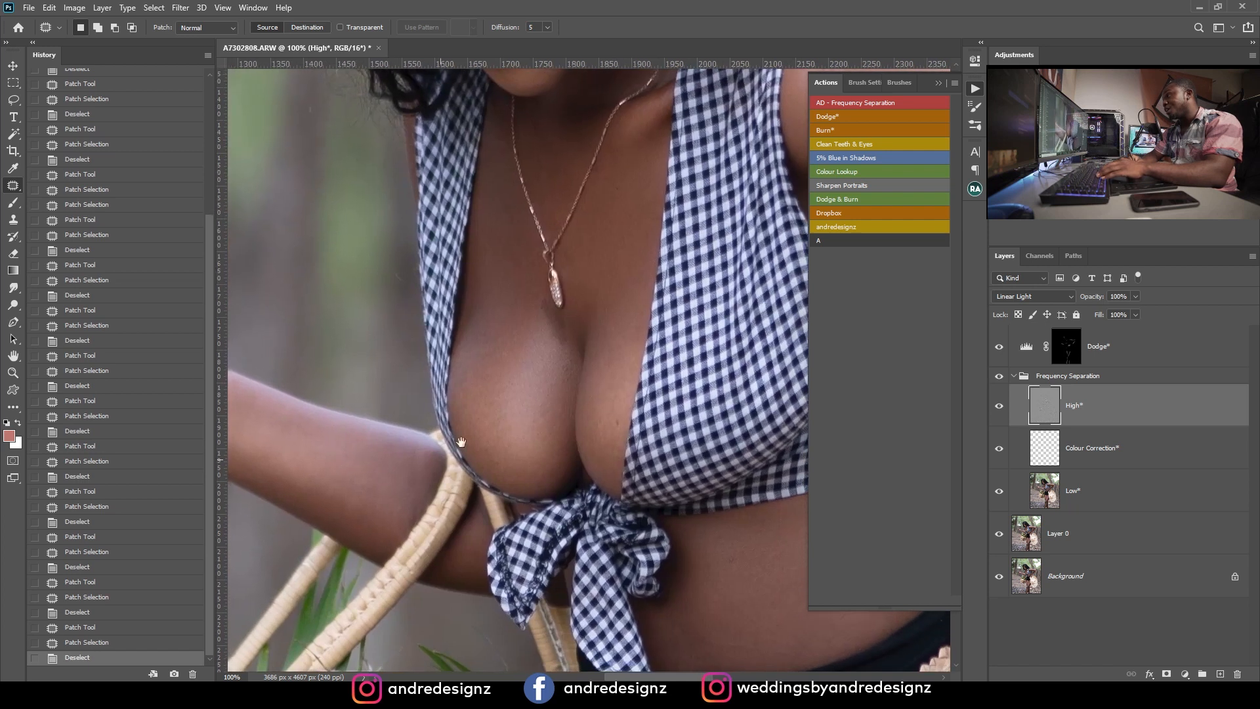
left_click_drag(518, 421, 458, 422)
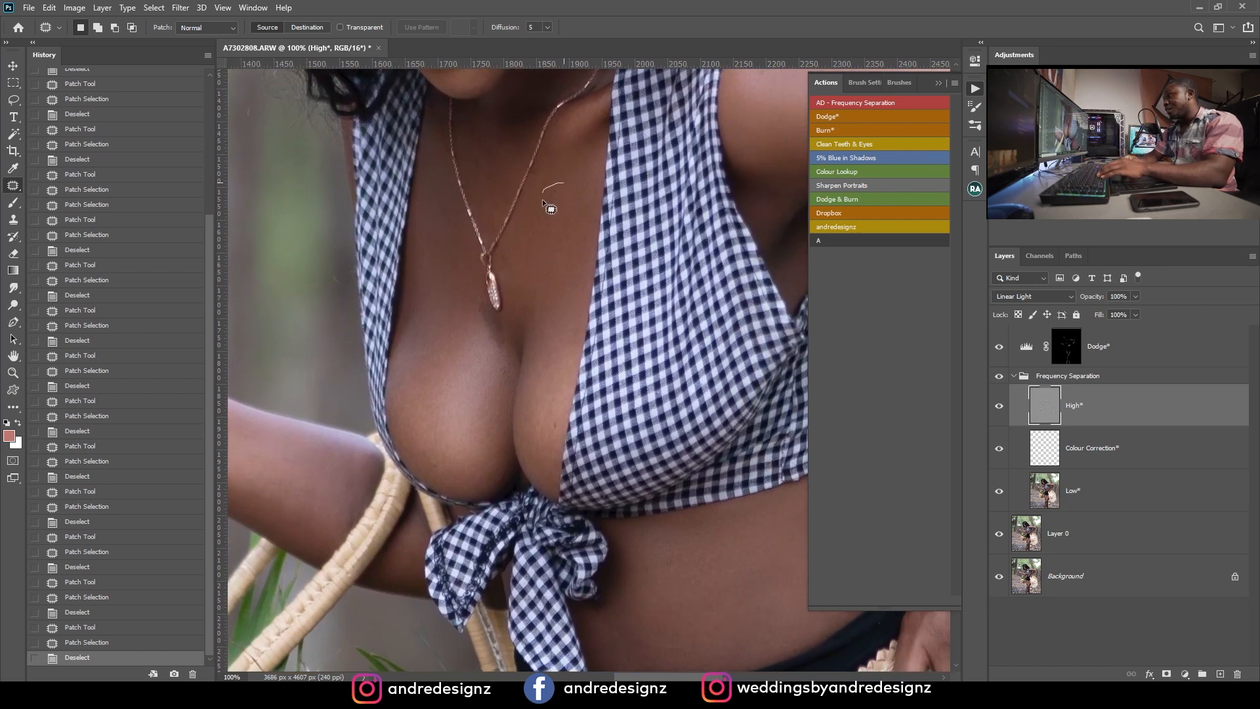
left_click_drag(716, 571, 541, 283)
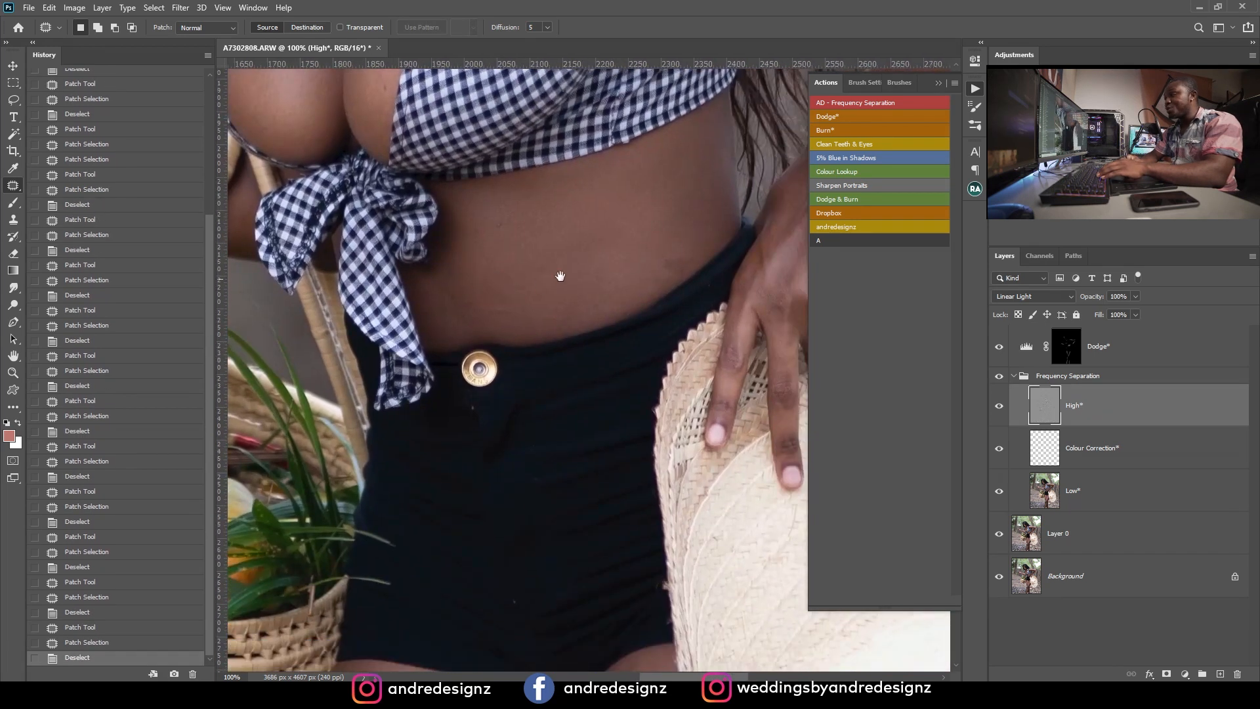
left_click_drag(512, 417, 526, 225)
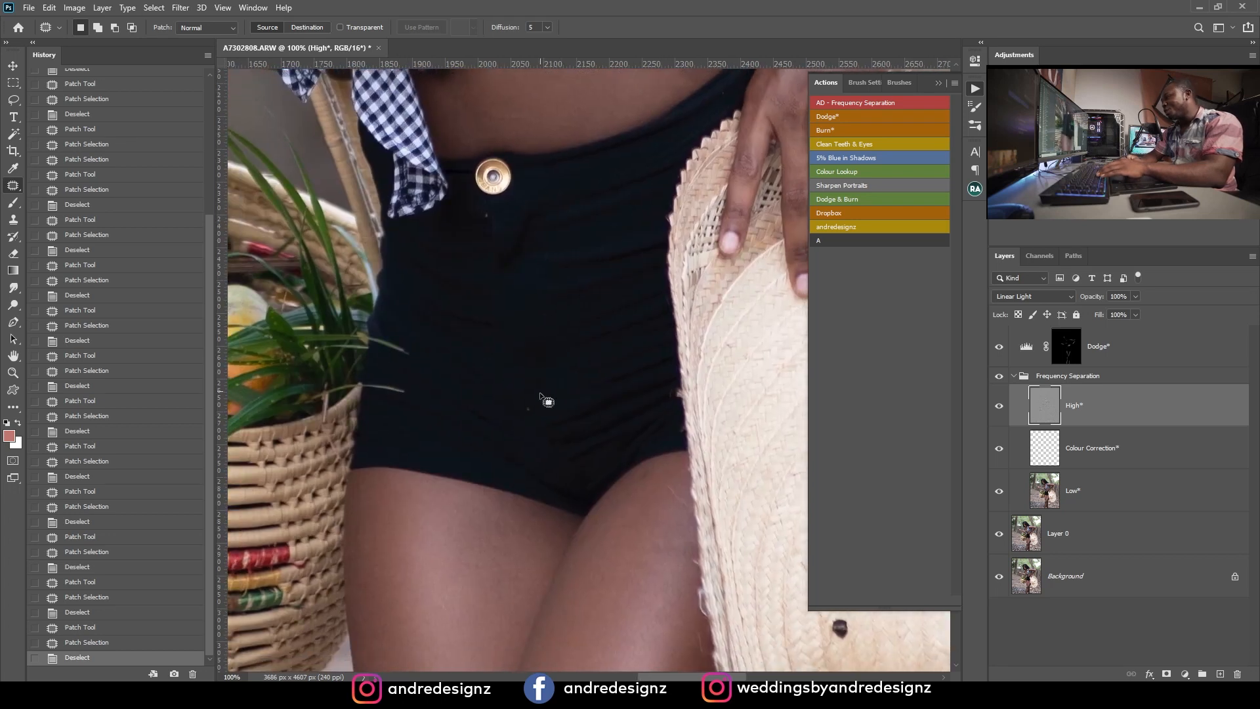
mouse_move(694, 463)
left_mouse_down()
mouse_move(556, 372)
mouse_move(531, 452)
mouse_move(523, 396)
mouse_move(497, 380)
mouse_move(508, 388)
left_mouse_up()
key("ctrl+d")
left_click_drag(508, 387, 525, 418)
left_click(526, 420)
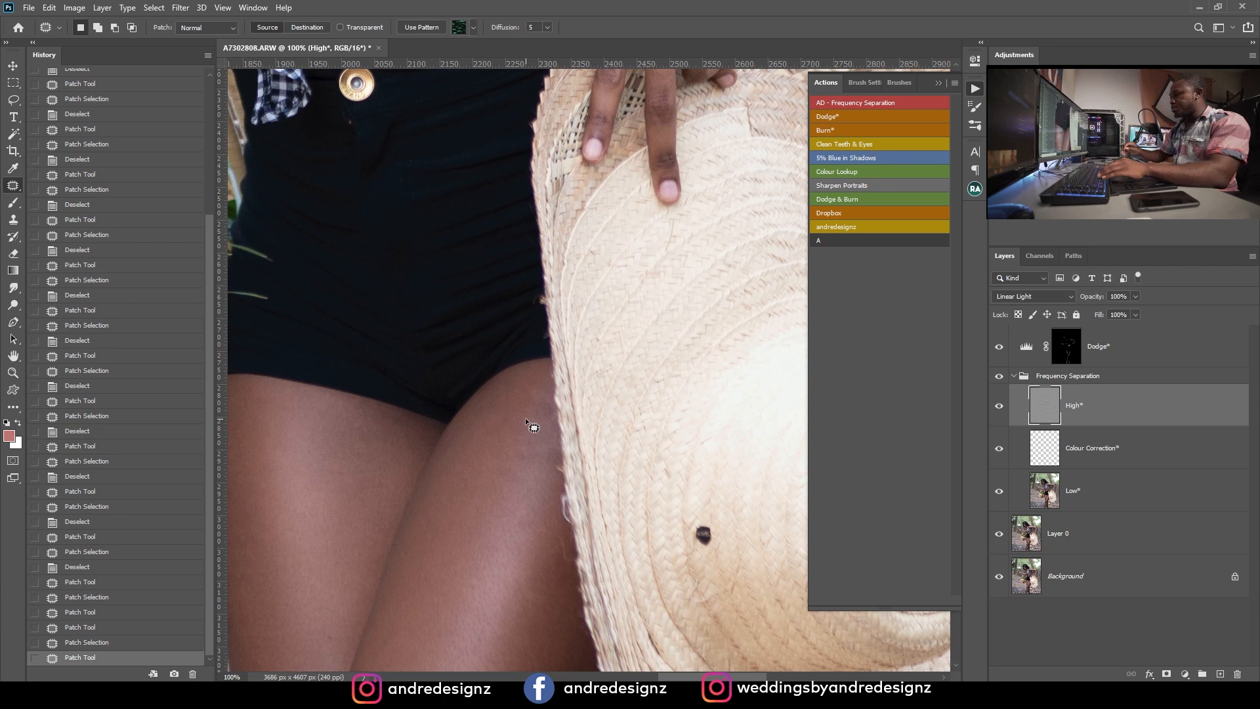
Step: Compare the whole portrait with the Dodge* layer hidden and shown, and examine the face and teeth up close
key("ctrl+0")
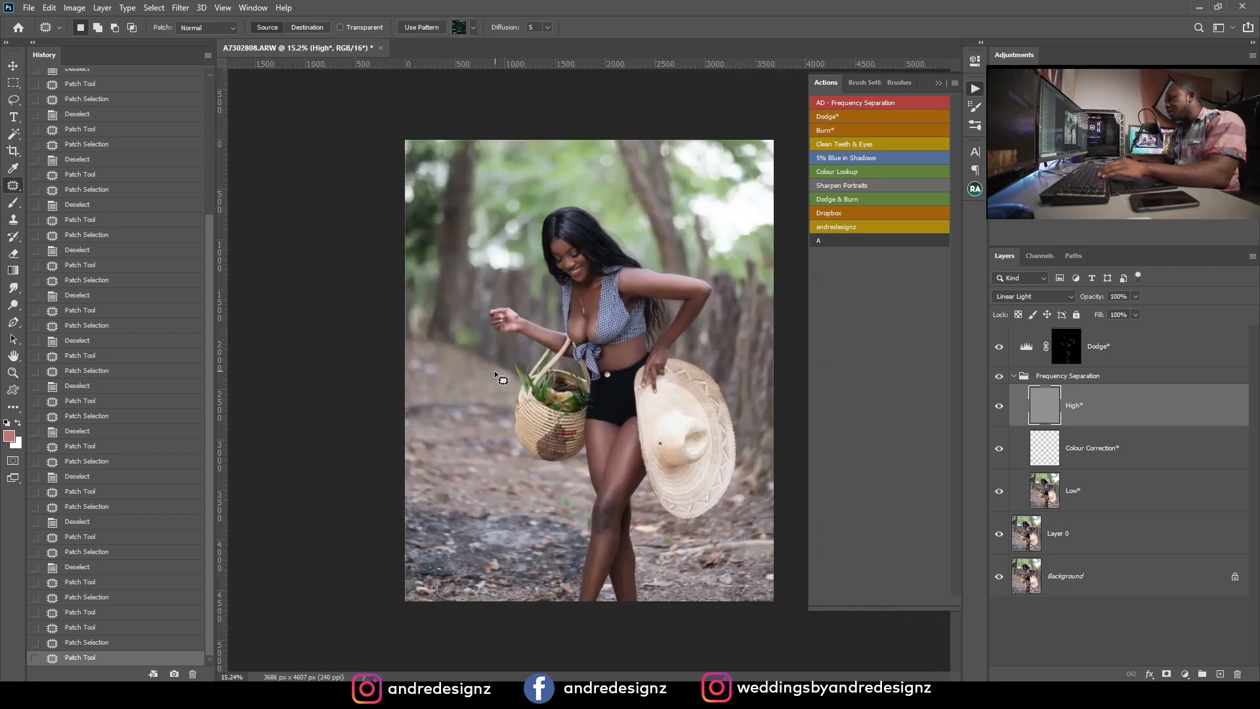
left_click(999, 346)
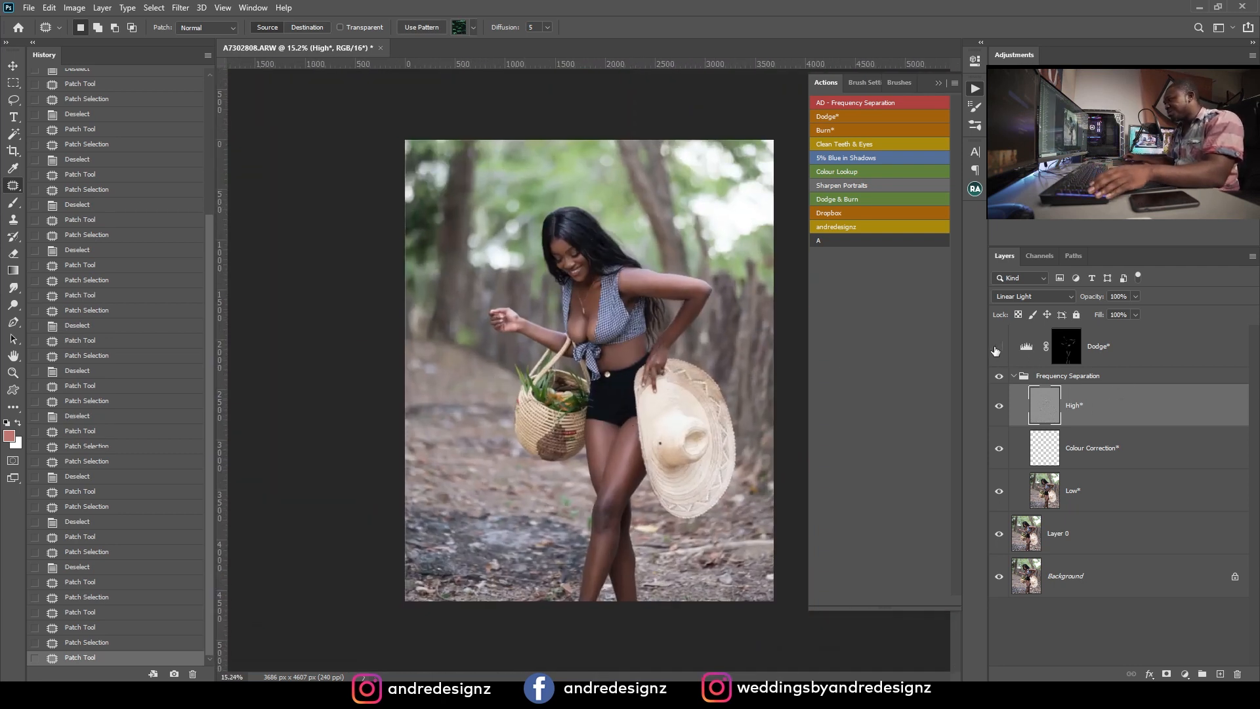
left_click(999, 346)
scroll(659, 315, "up", 2)
scroll(660, 310, "down", 3)
scroll(601, 185, "up", 9)
scroll(571, 284, "up", 6)
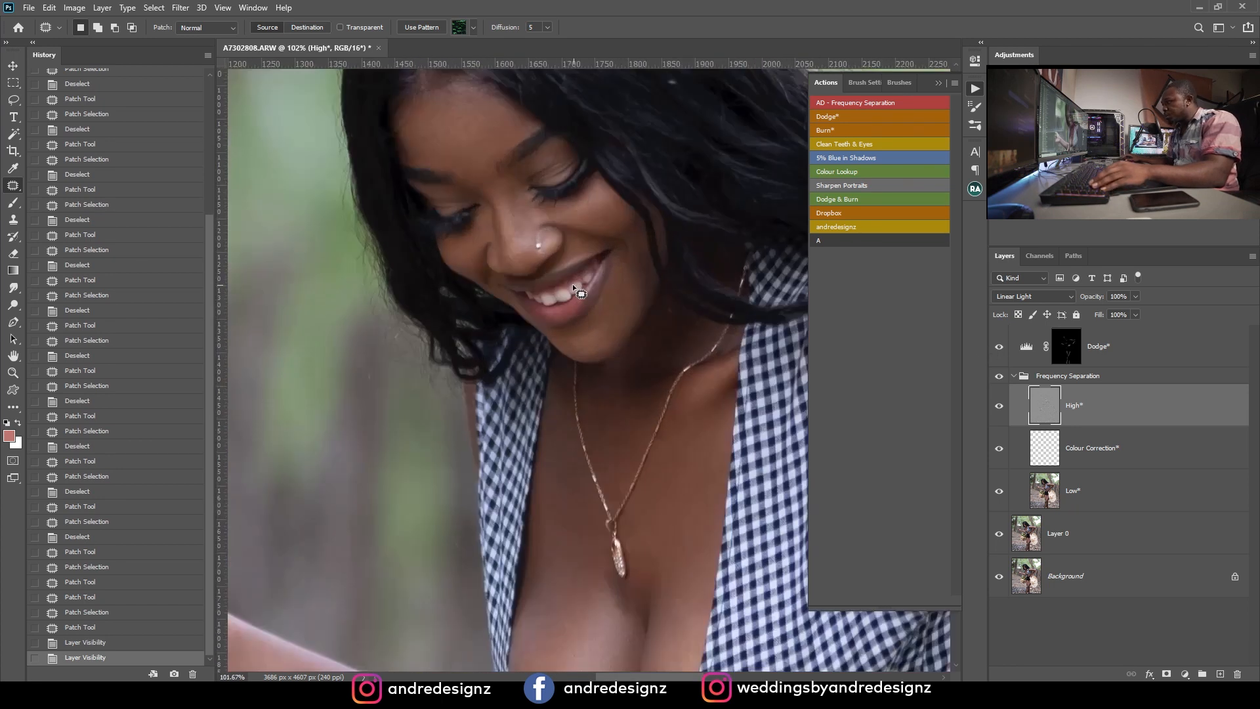
scroll(571, 288, "down", 10)
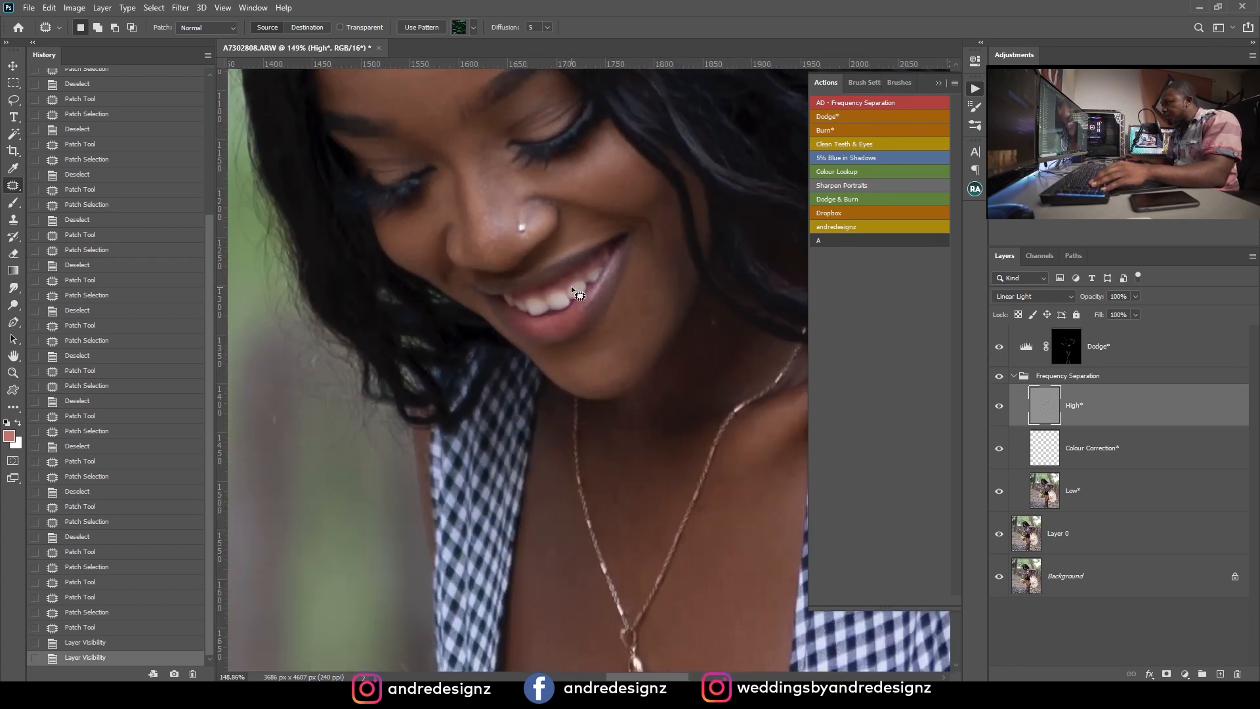
Step: Stamp all visible layers into a new merged layer above the Dodge* layer
scroll(572, 301, "down", 1)
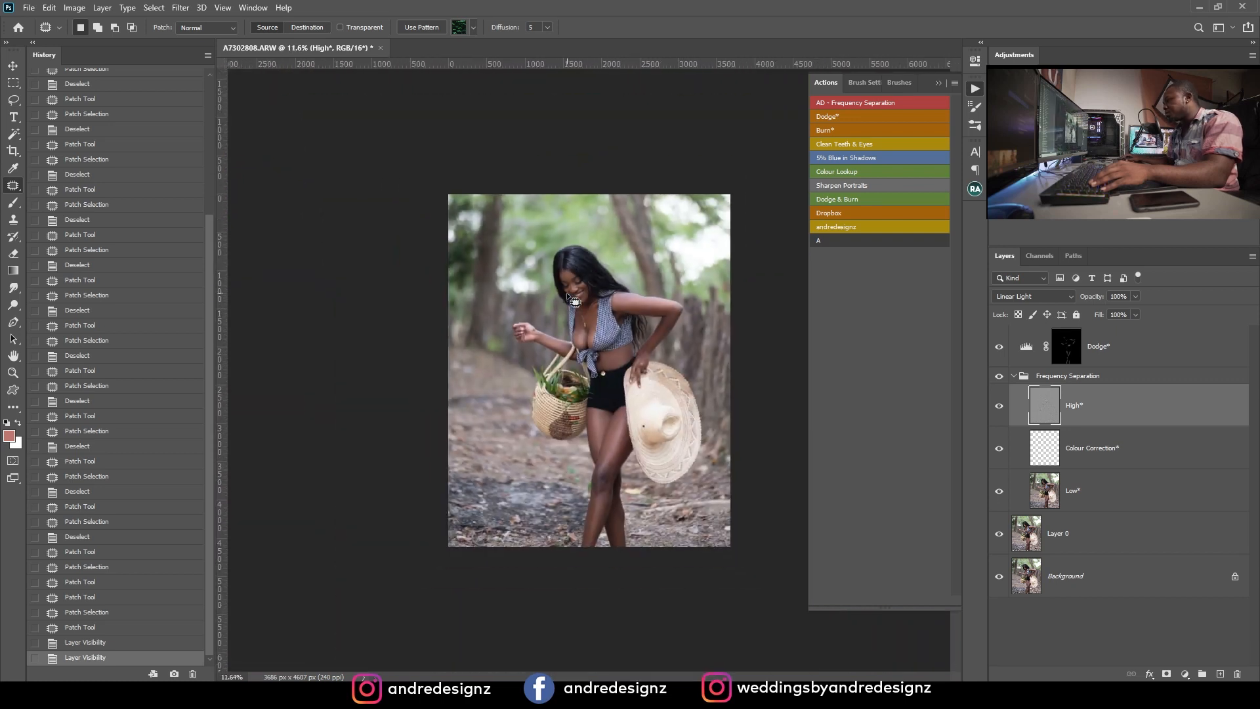
left_click(1147, 351)
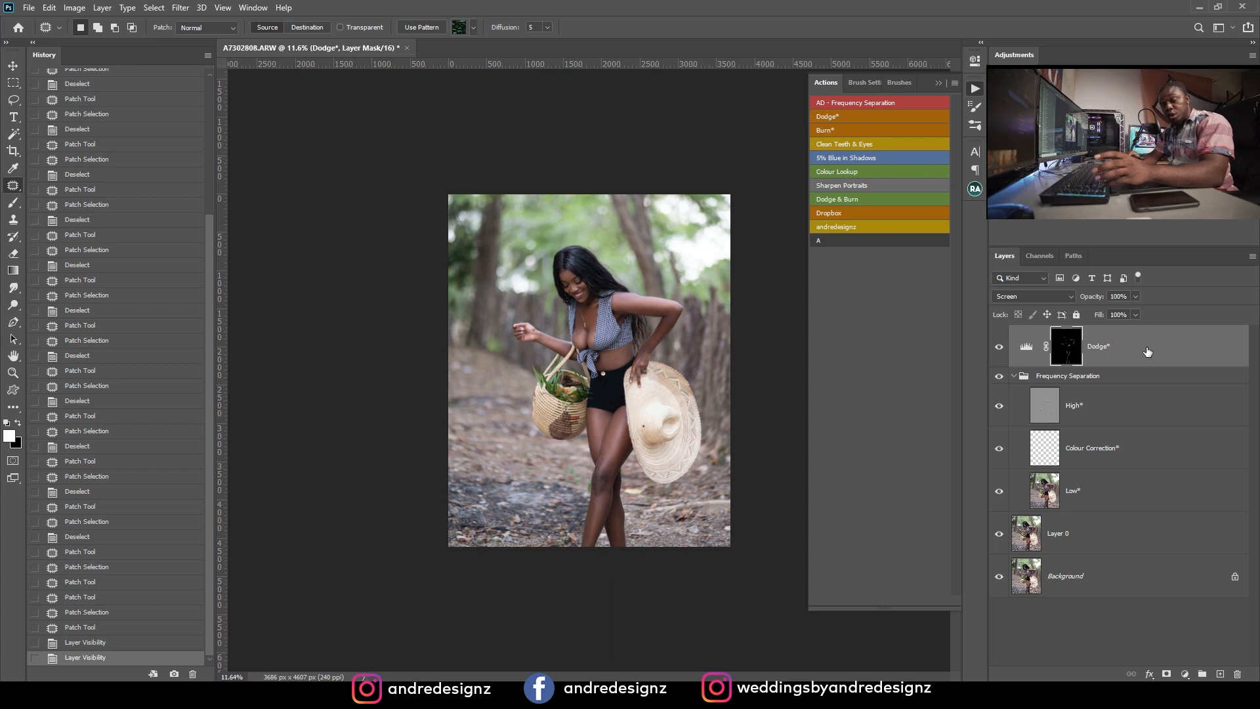
key("ctrl+shift+alt+e")
key("ctrl+j")
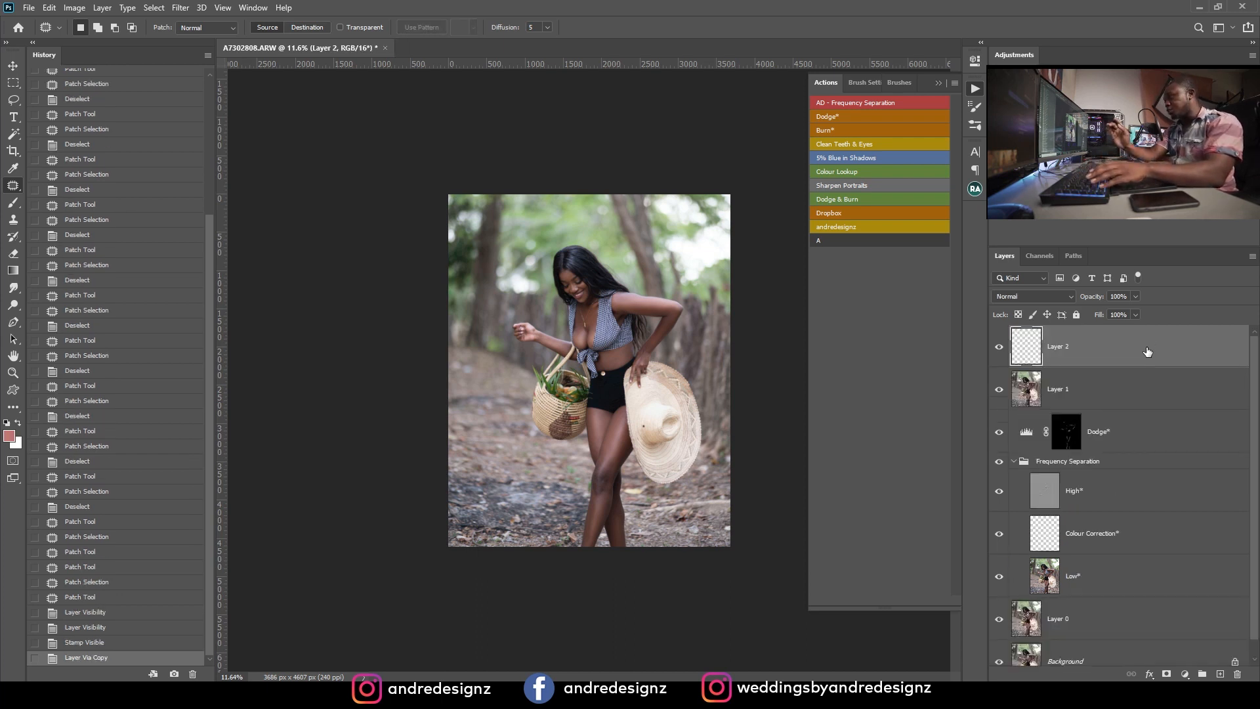
key("ctrl+z")
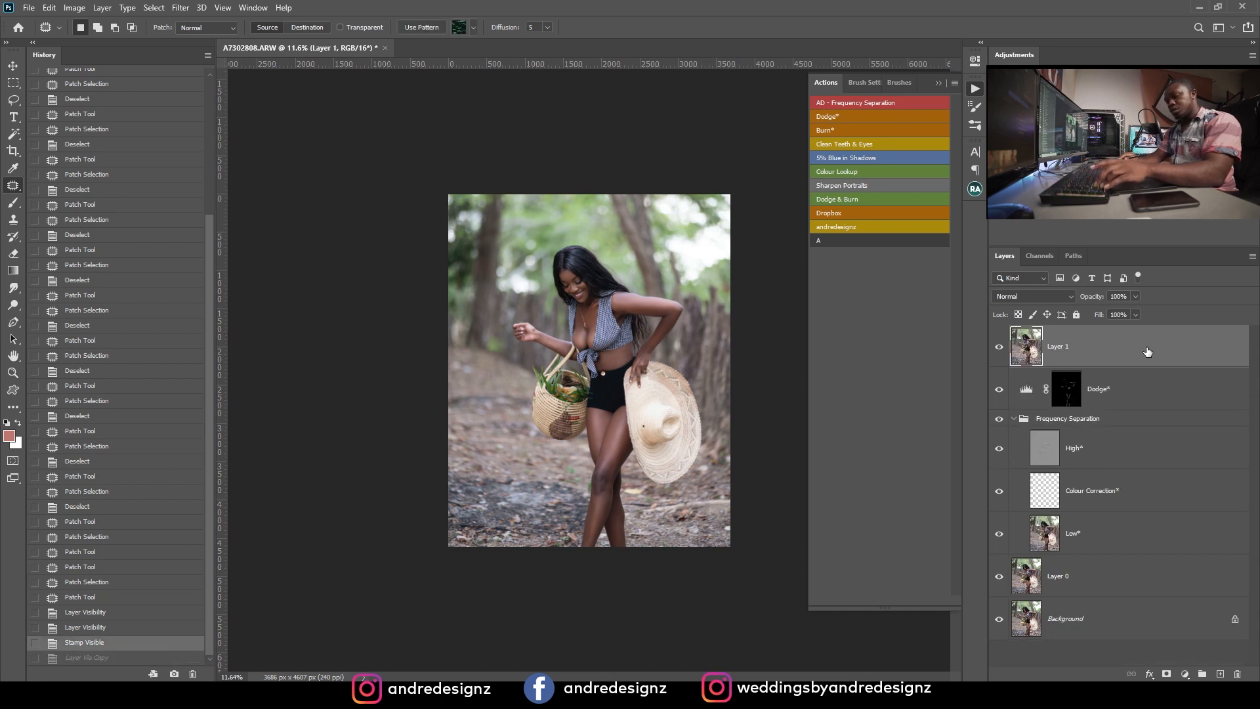
key("ctrl+shift+z")
key("ctrl+z")
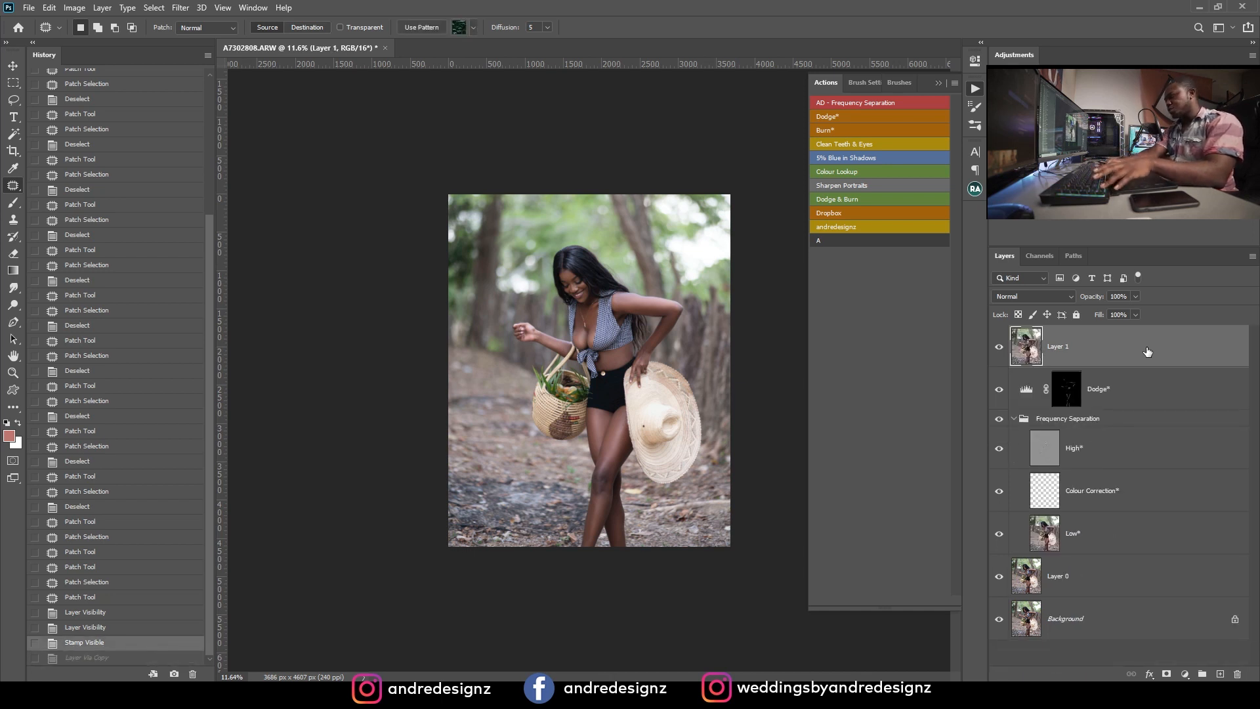
key("ctrl+shift+z")
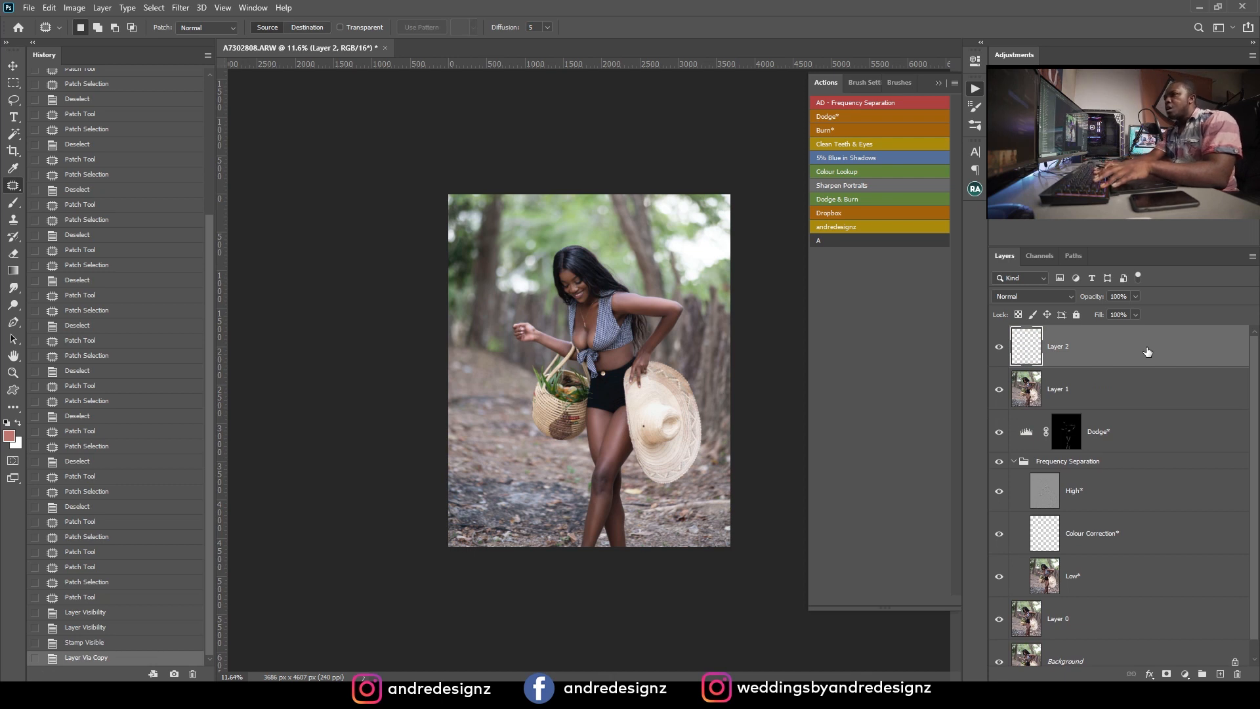
key("ctrl+z")
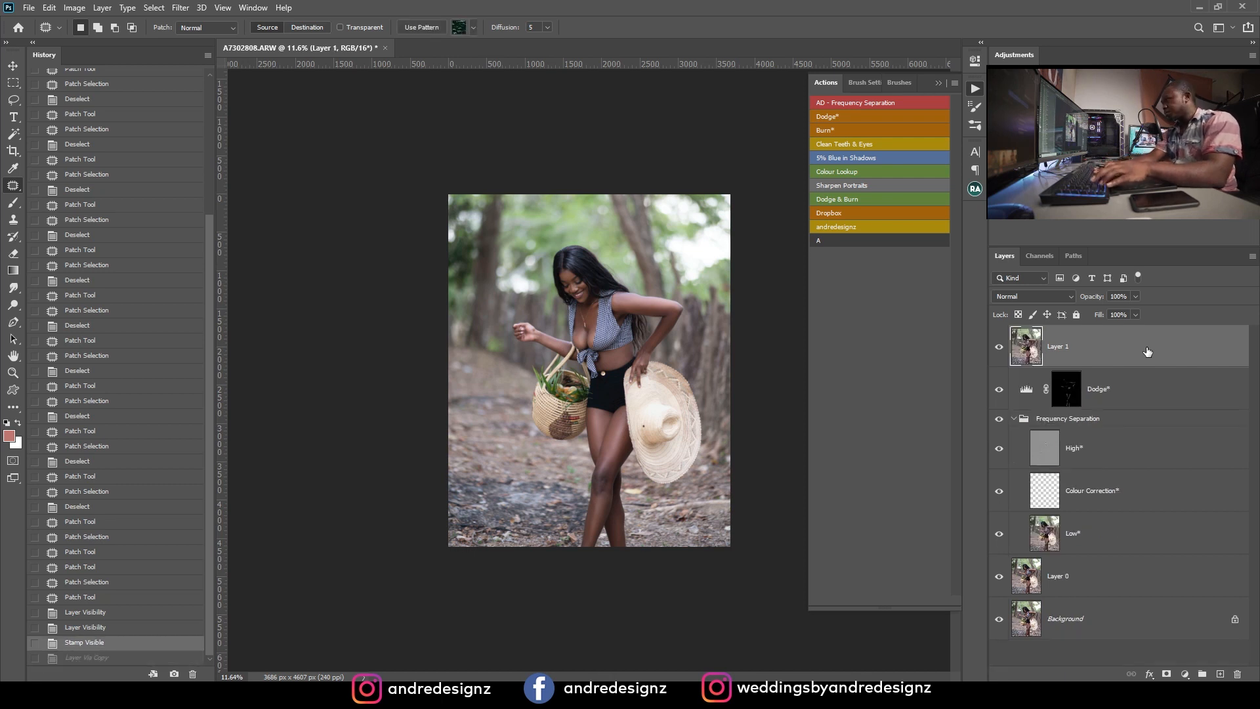
Step: Clear the leftover patch selection and try duplicating the stamped layer
key("ctrl+d")
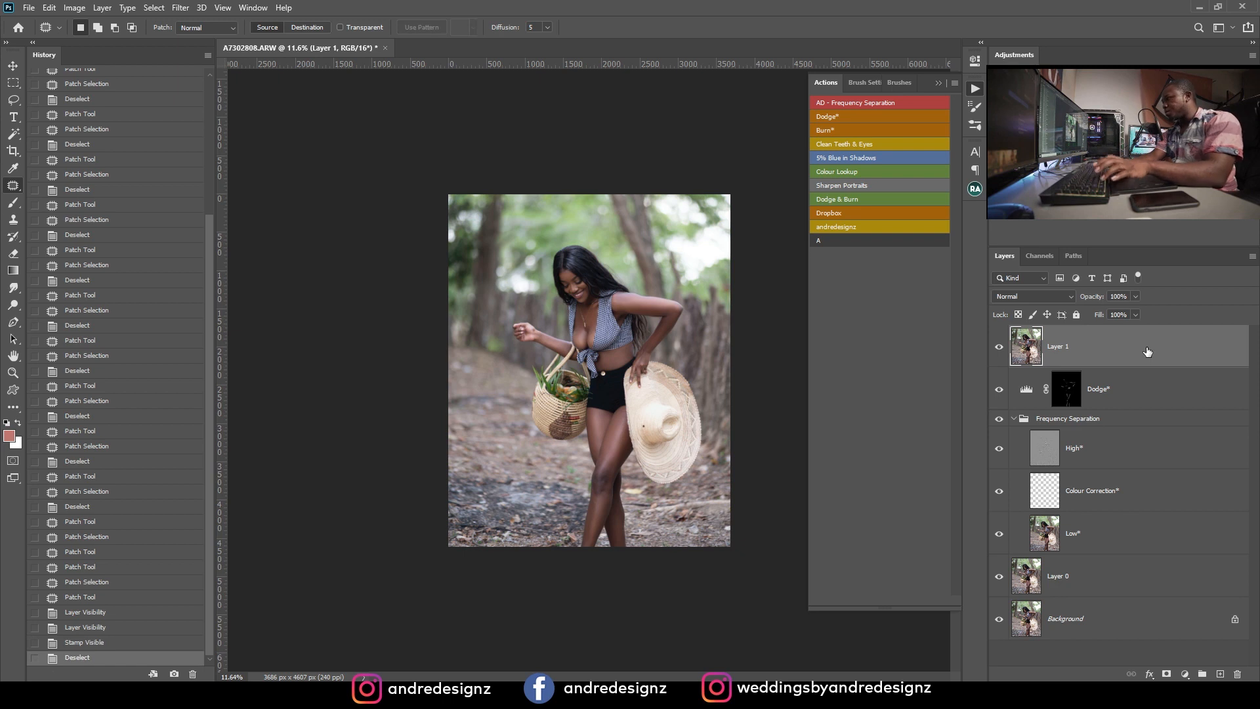
key("ctrl+j")
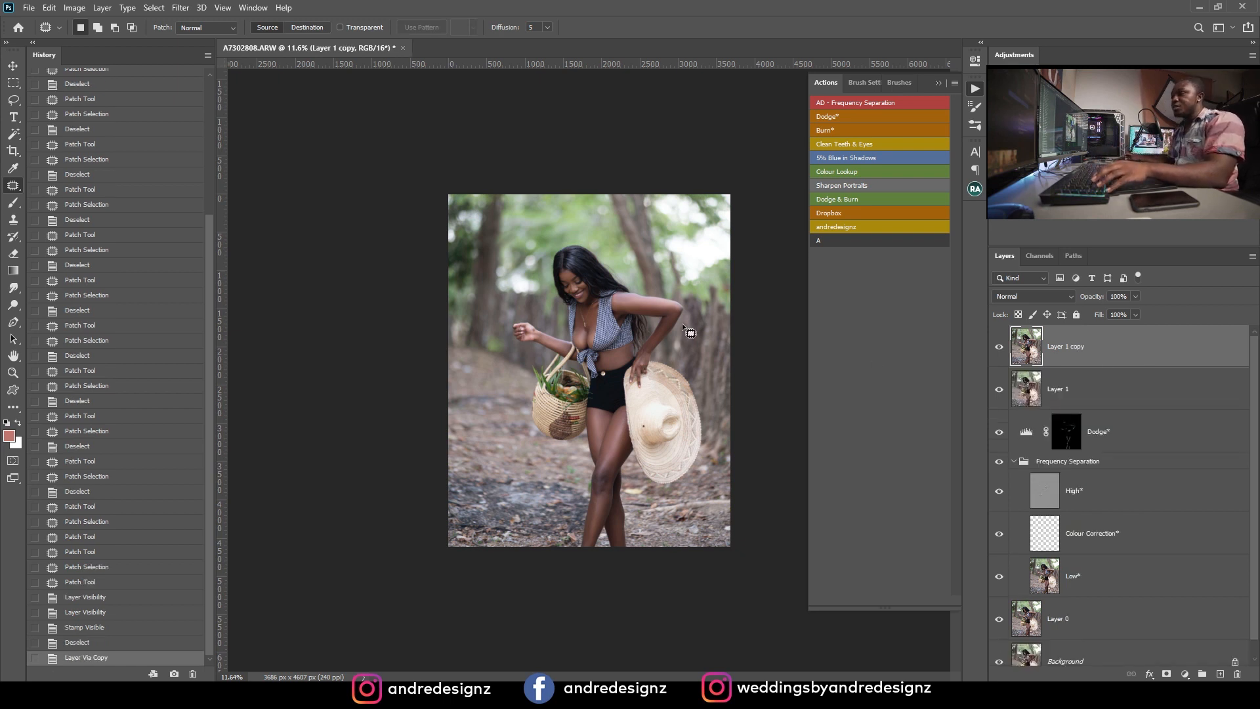
scroll(673, 423, "up", 5)
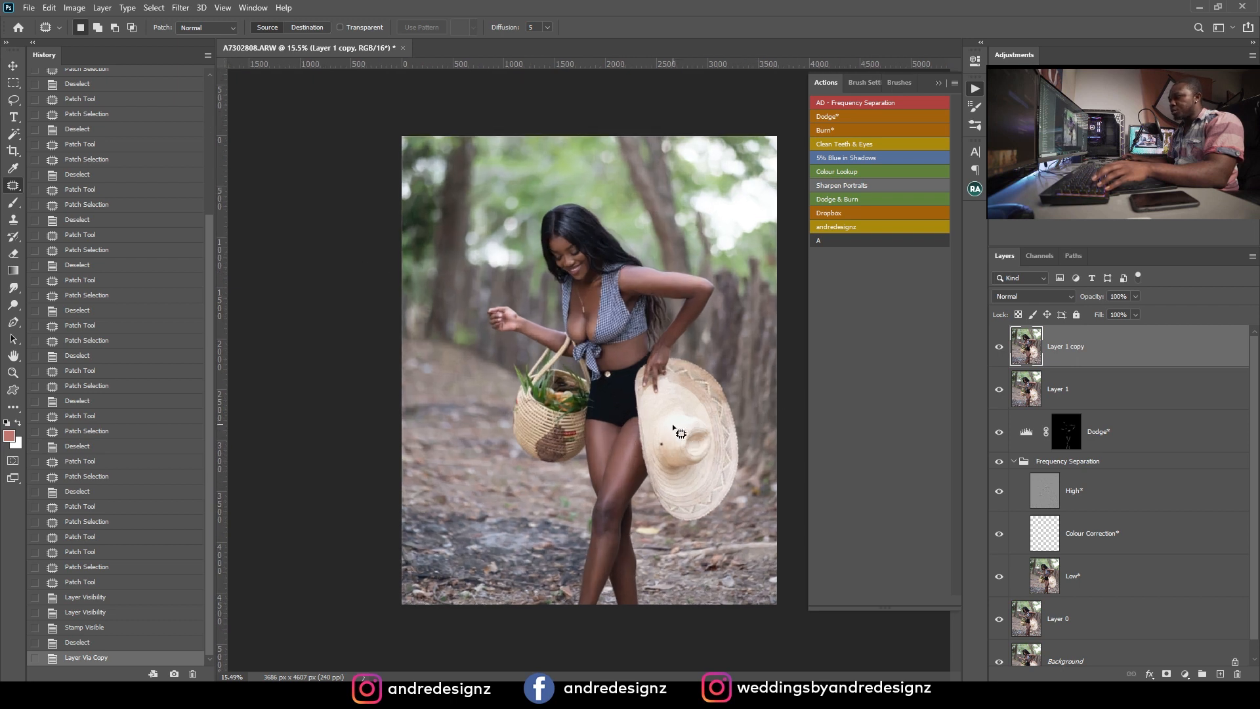
key("ctrl+z")
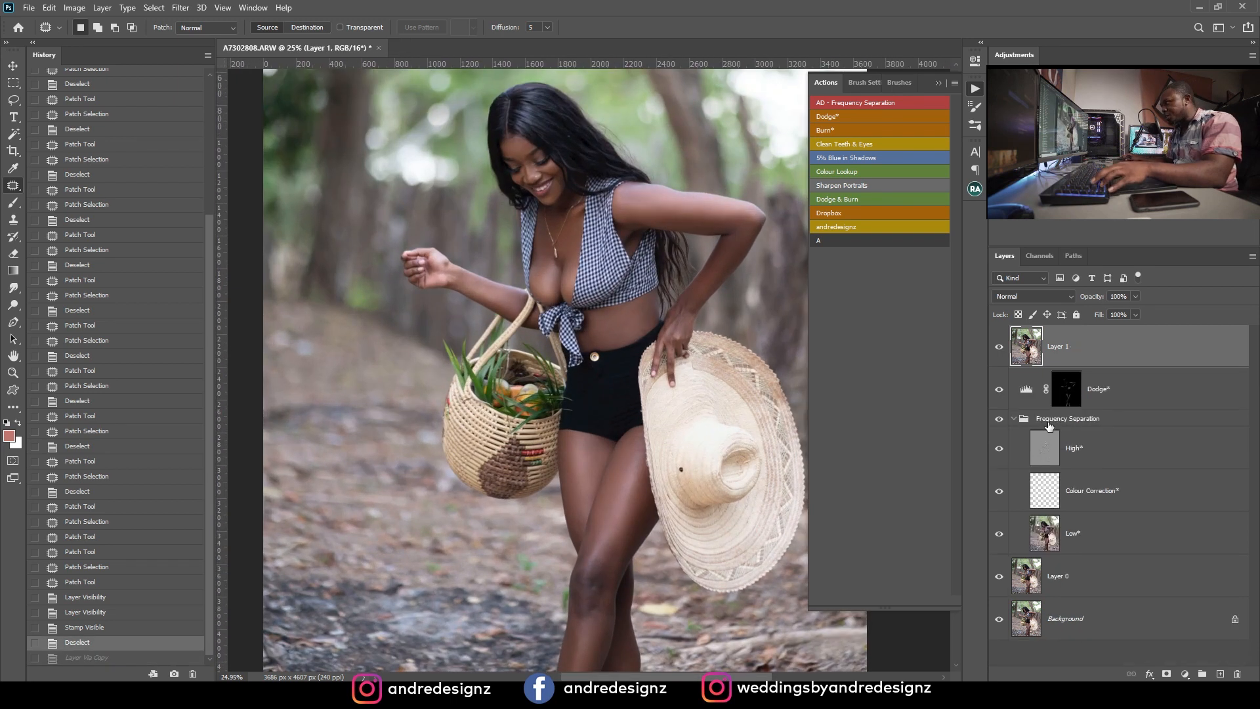
Step: Examine the subject's arms, waist, hands and legs up close on the stamped layer
scroll(627, 465, "up", 4)
scroll(620, 461, "down", 7)
scroll(609, 480, "up", 3)
scroll(617, 472, "up", 10)
left_click_drag(694, 231, 511, 629)
left_click_drag(569, 564, 951, 381)
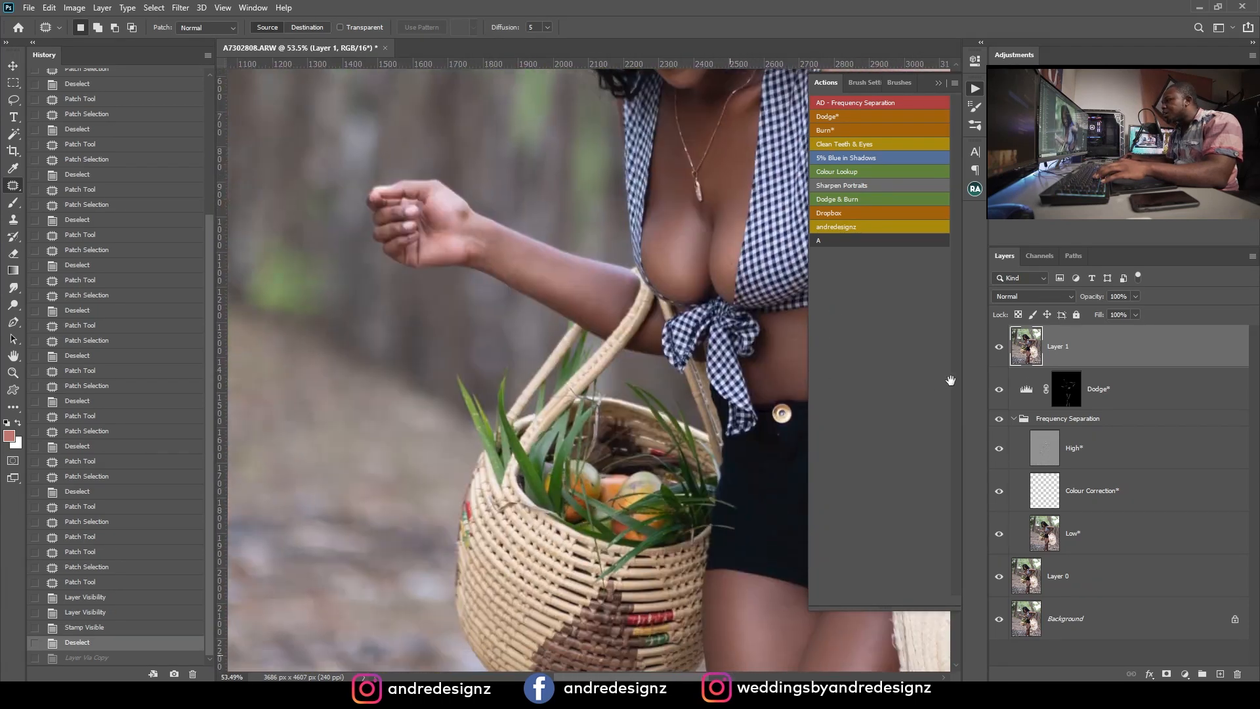
left_click_drag(827, 366, 572, 286)
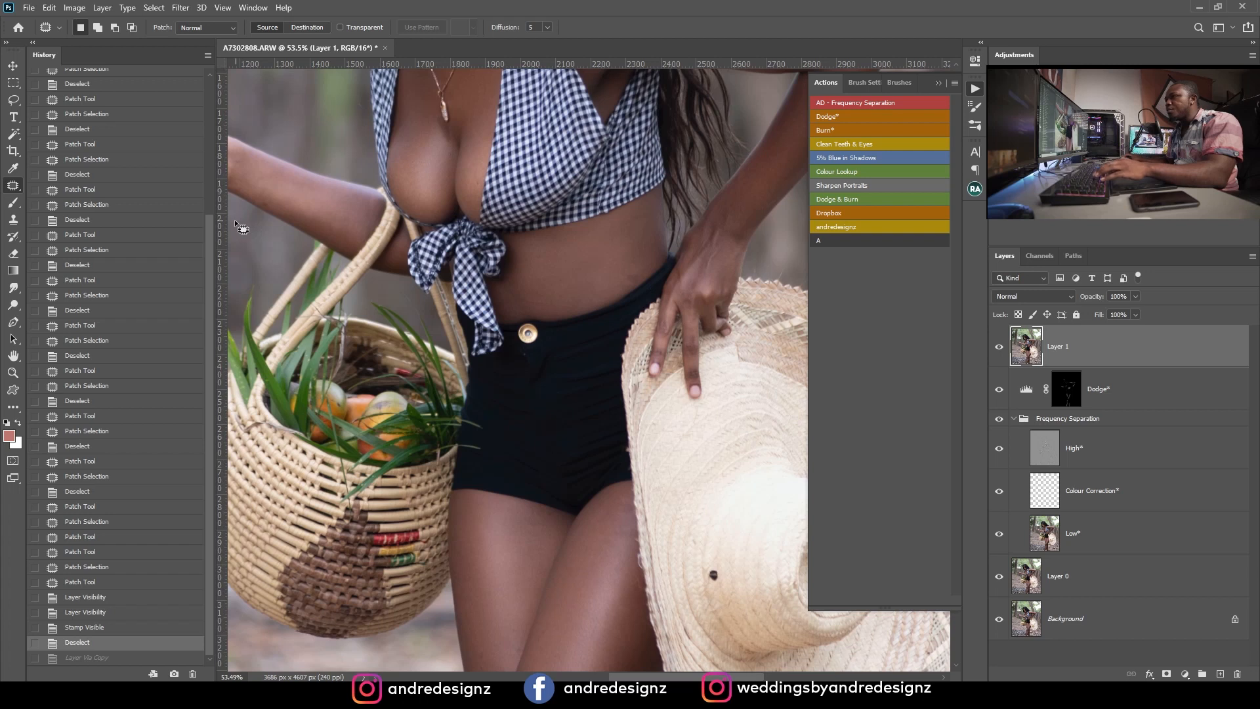
scroll(558, 353, "down", 5)
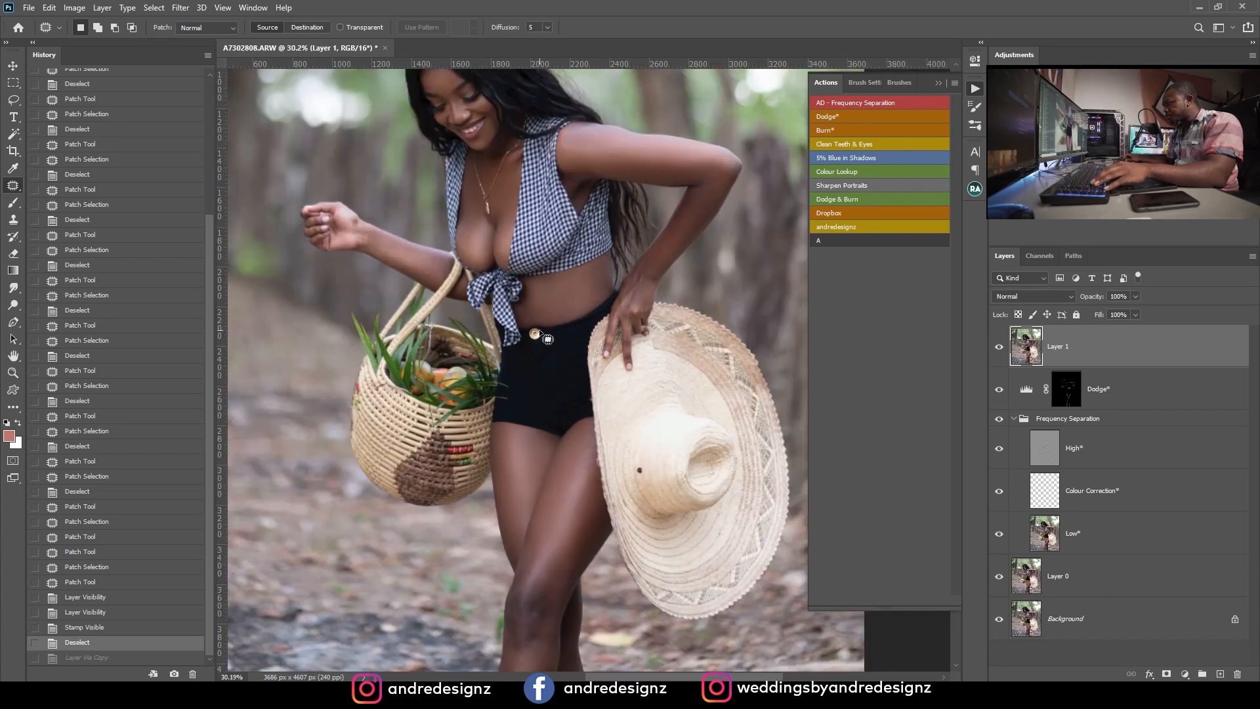
scroll(703, 372, "up", 4)
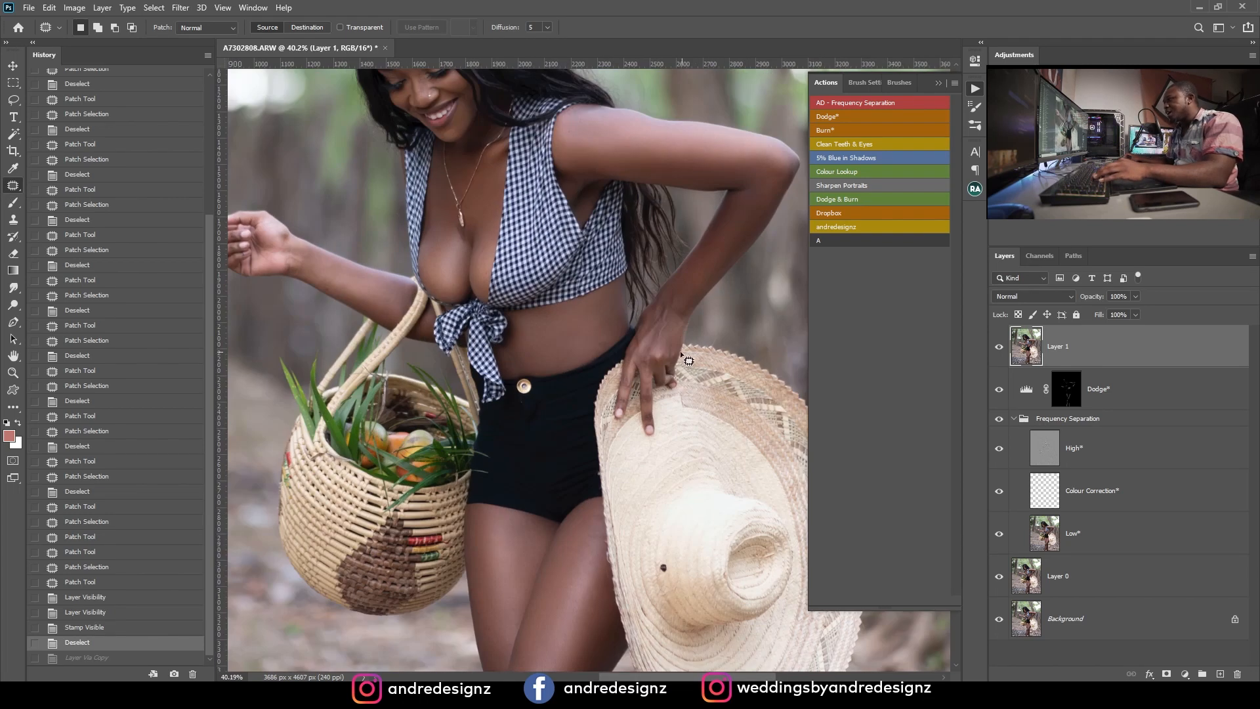
scroll(668, 354, "down", 1)
scroll(667, 341, "up", 1)
scroll(667, 341, "down", 1)
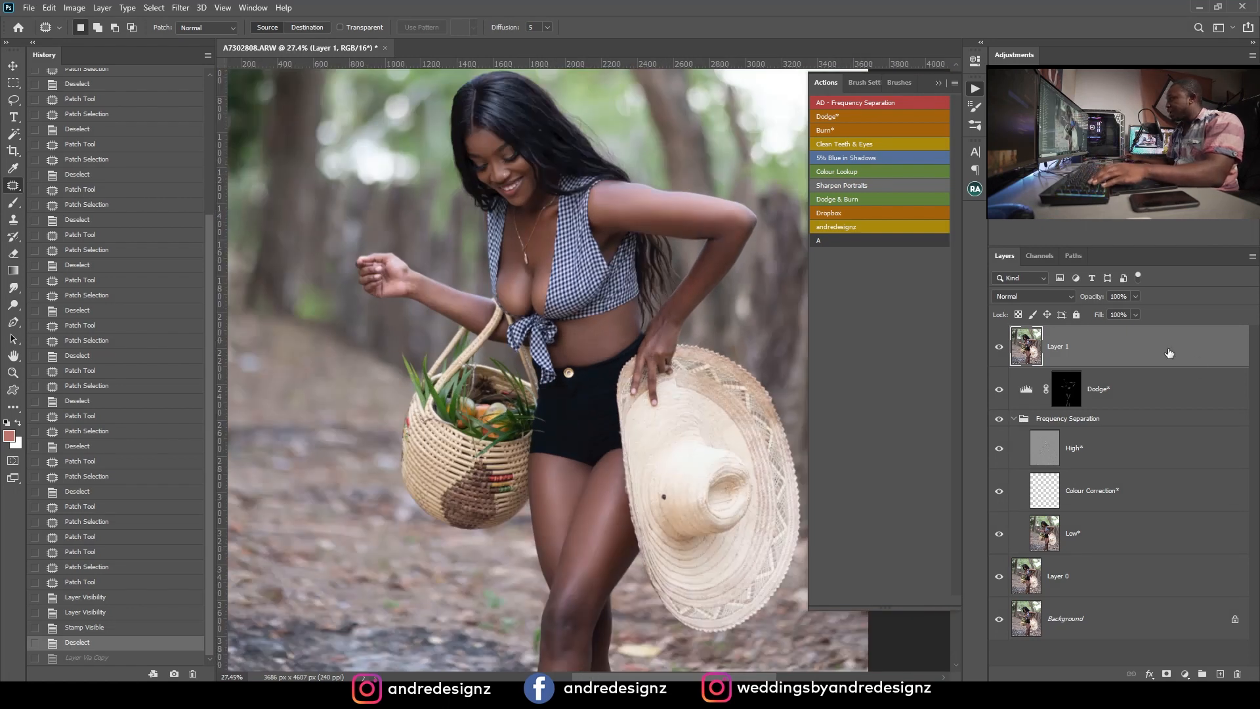
Step: Duplicate Layer 1 and open the copy in the Camera Raw Filter
key("ctrl+j")
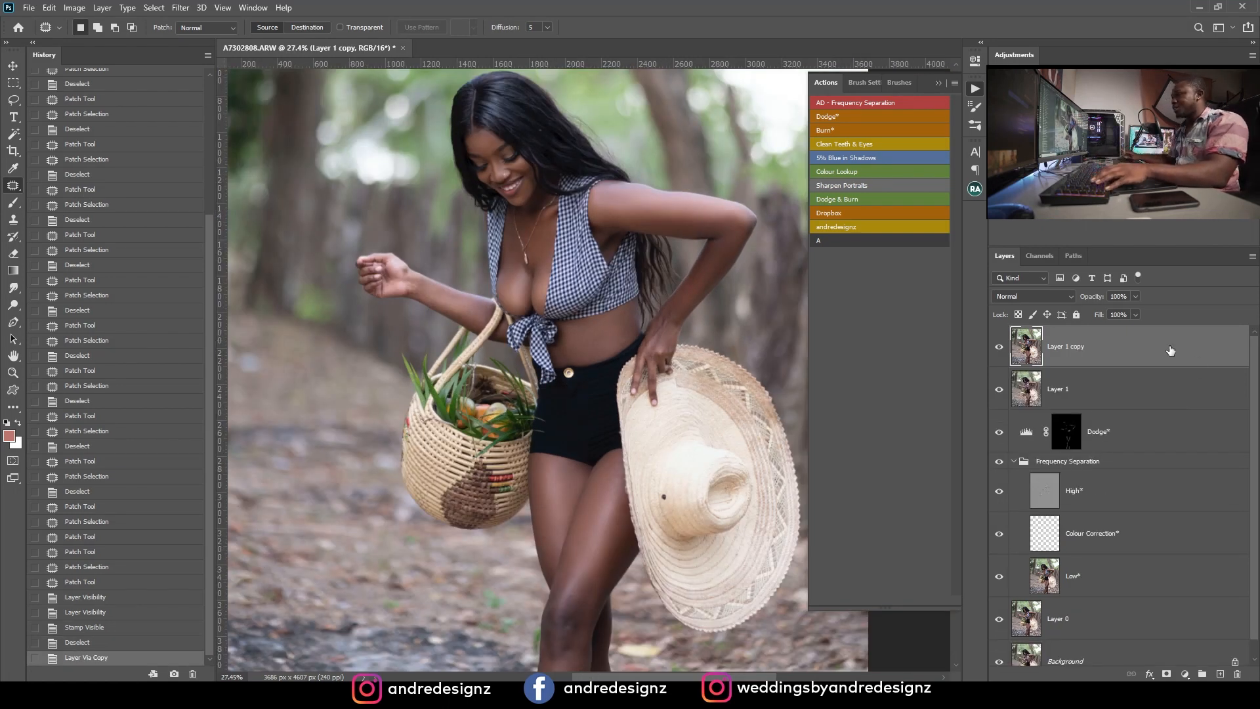
scroll(629, 281, "down", 2)
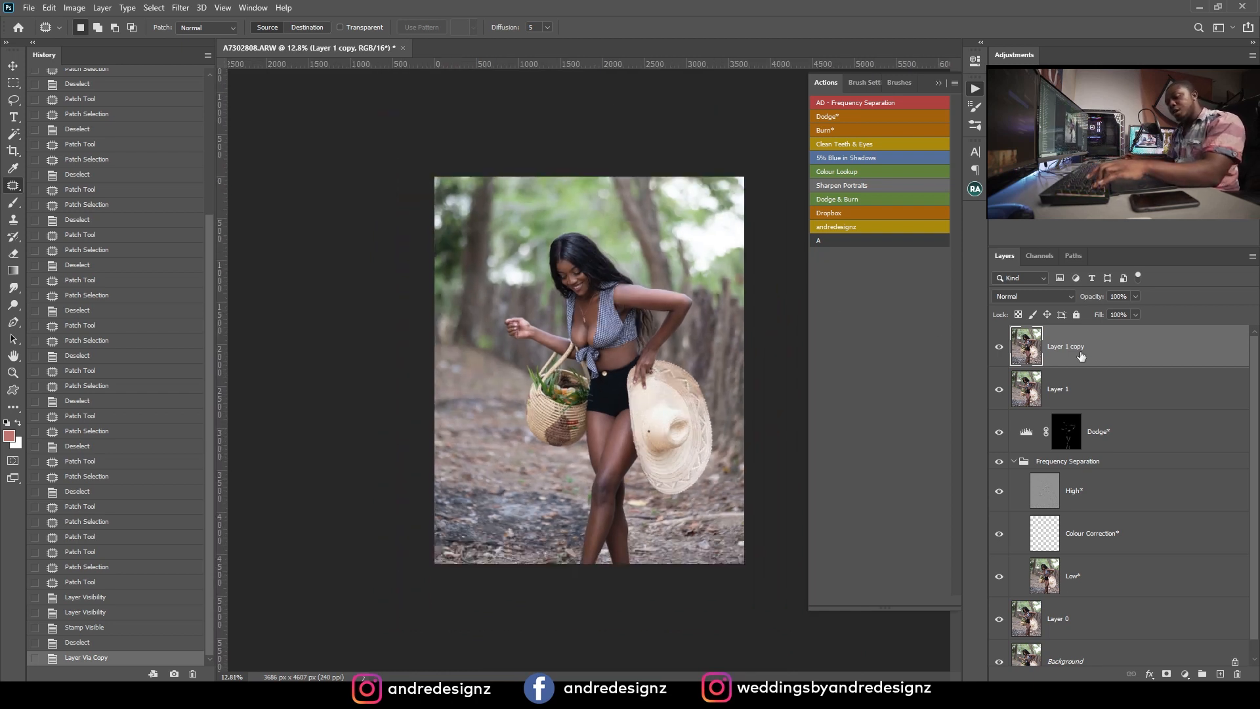
key("ctrl+shift+a")
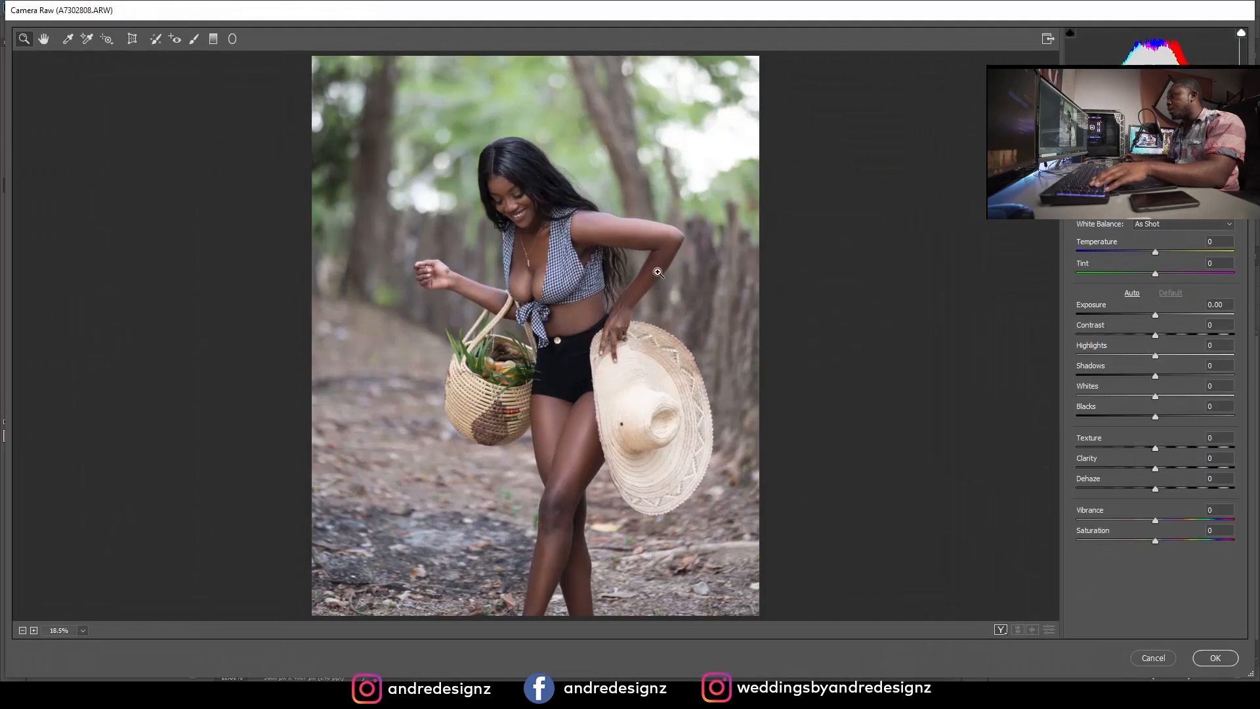
Step: Apply automatic tone adjustments and the Warm Touch user preset to the portrait
left_click(1131, 294)
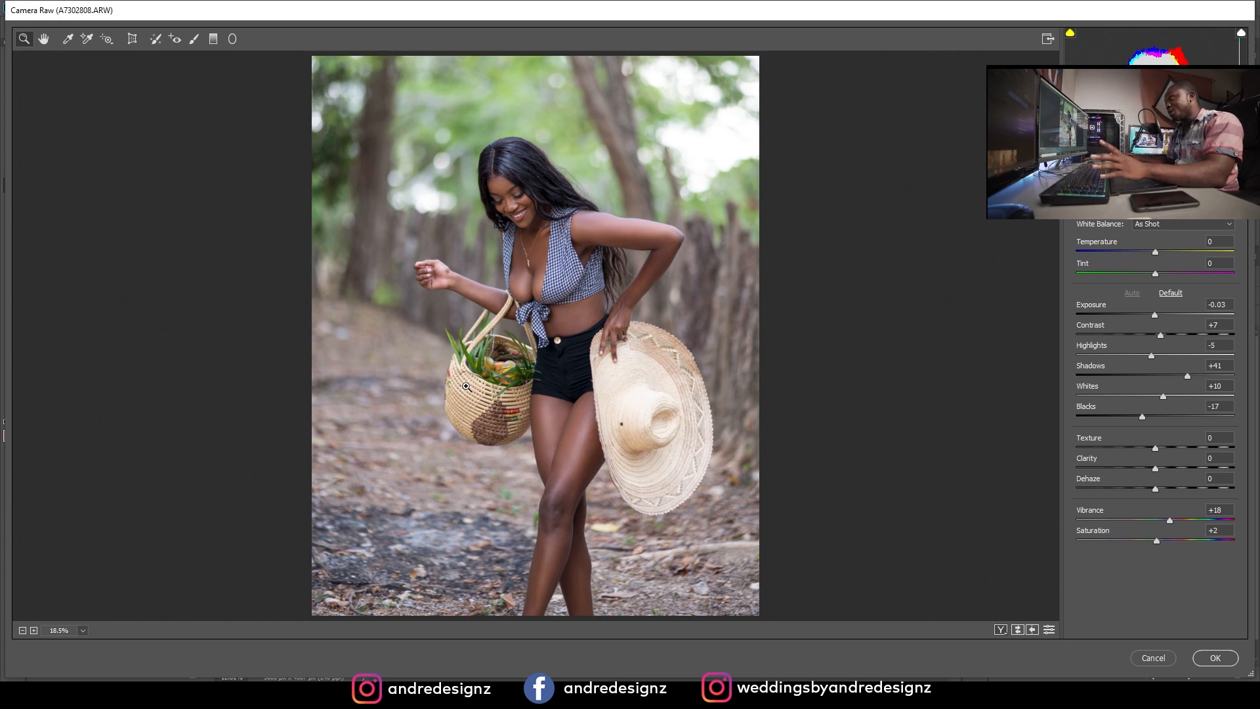
left_click(1215, 153)
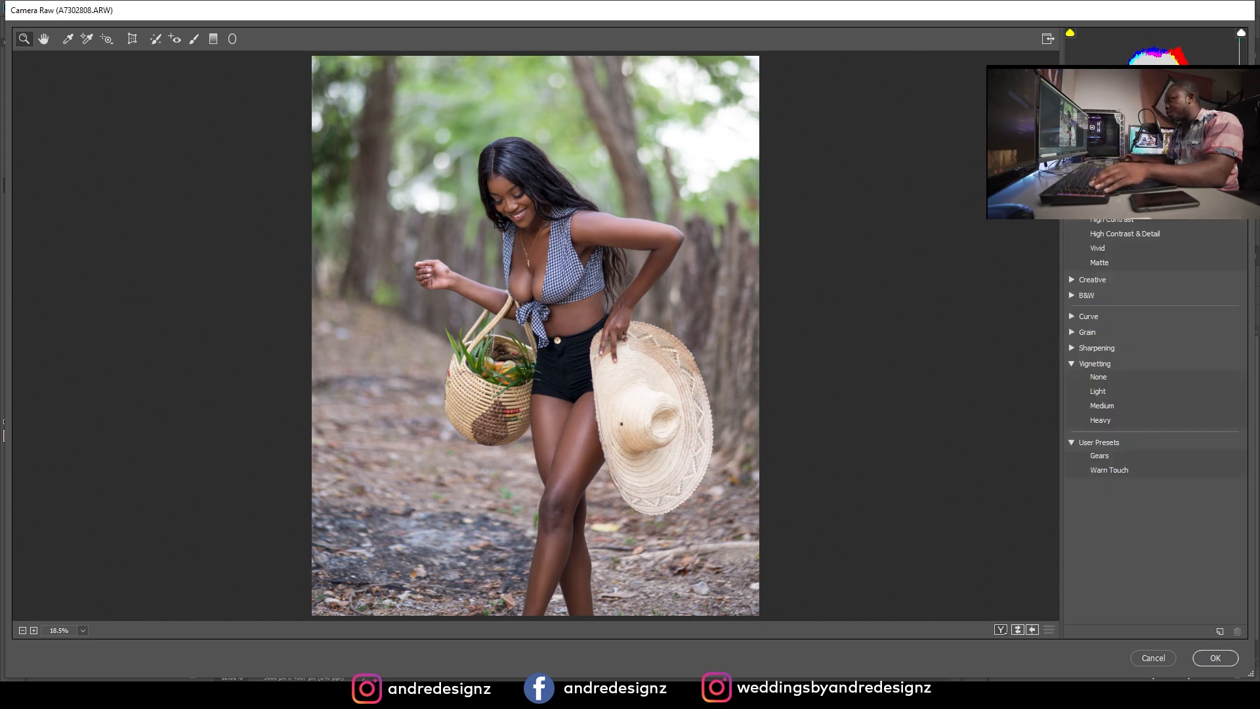
left_click(1133, 470)
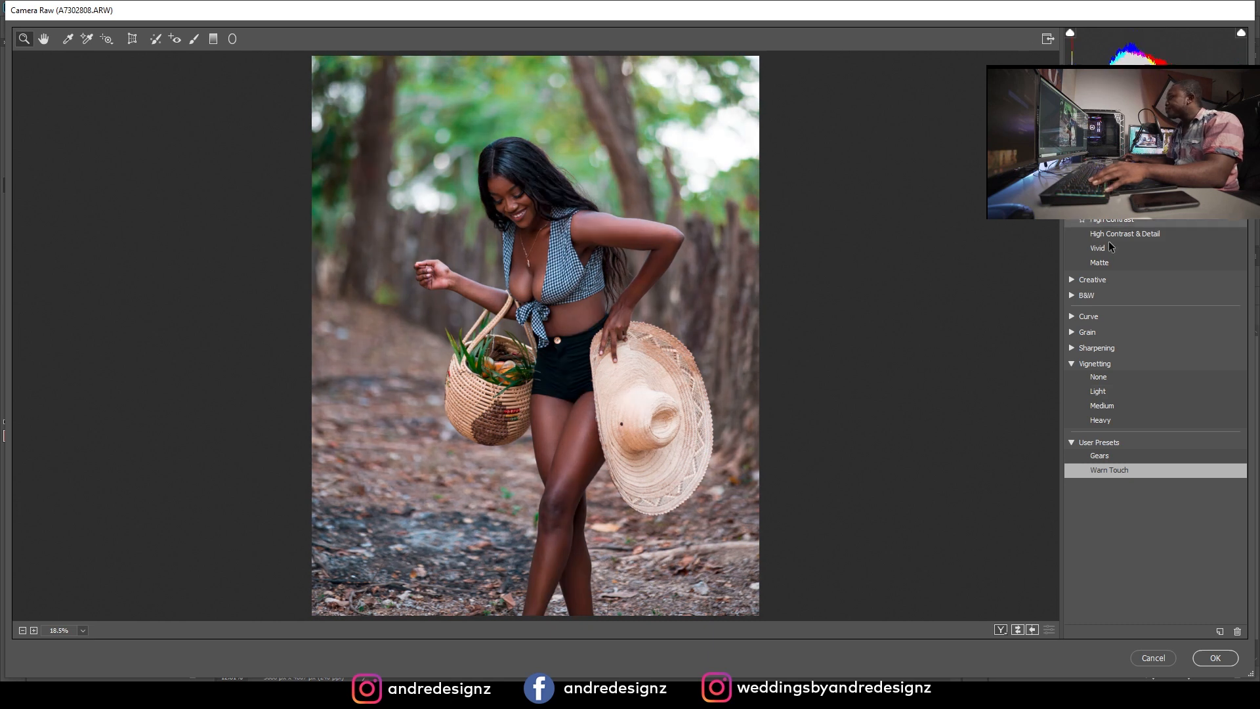
Step: Set Dehaze to +31 and the Blue Primary hue to -20
left_click(1075, 146)
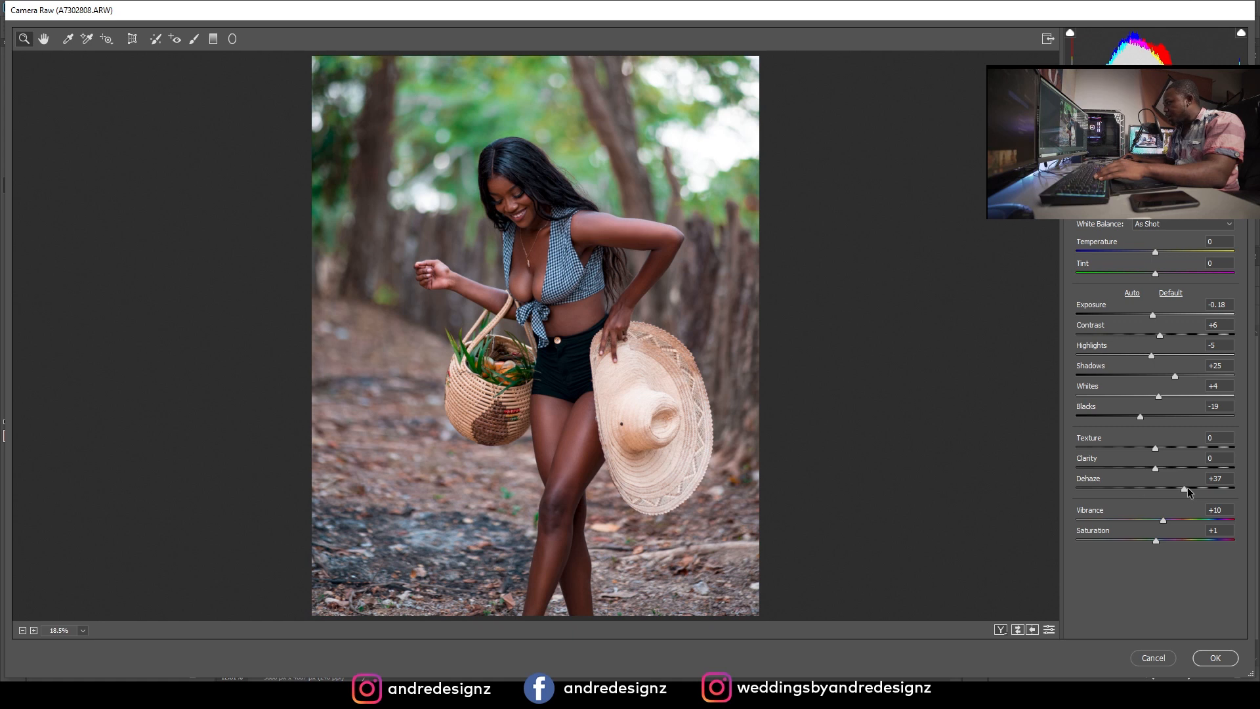
left_click_drag(1183, 489, 1179, 489)
left_click(1202, 153)
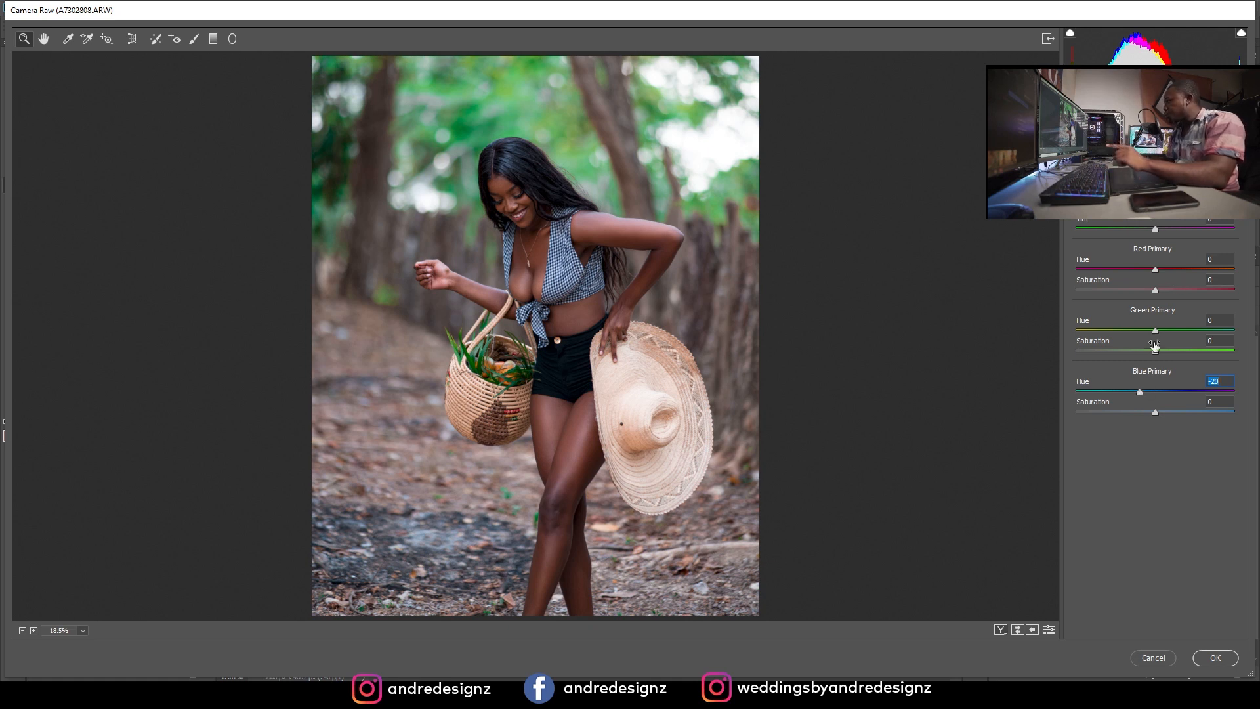
Step: Set Shadows to +53 and Highlights to +24 in the basic tone adjustments
left_click(1091, 156)
left_click(1073, 156)
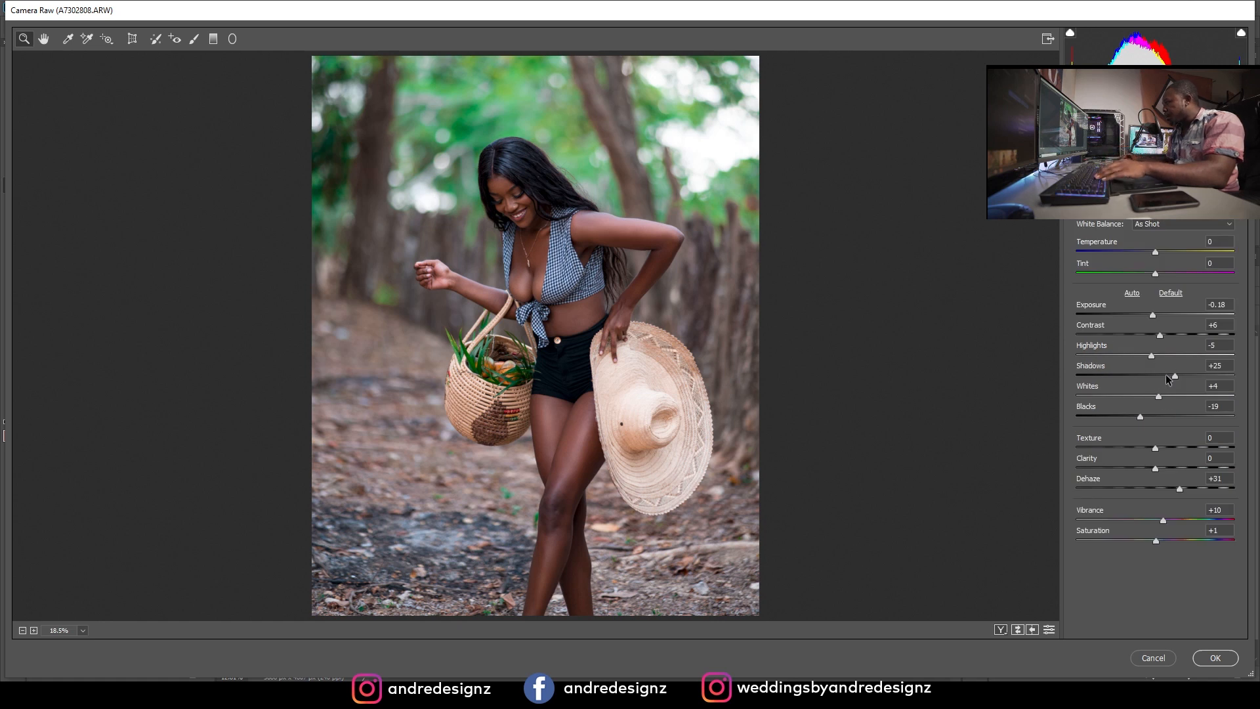
left_click_drag(1175, 378, 1196, 376)
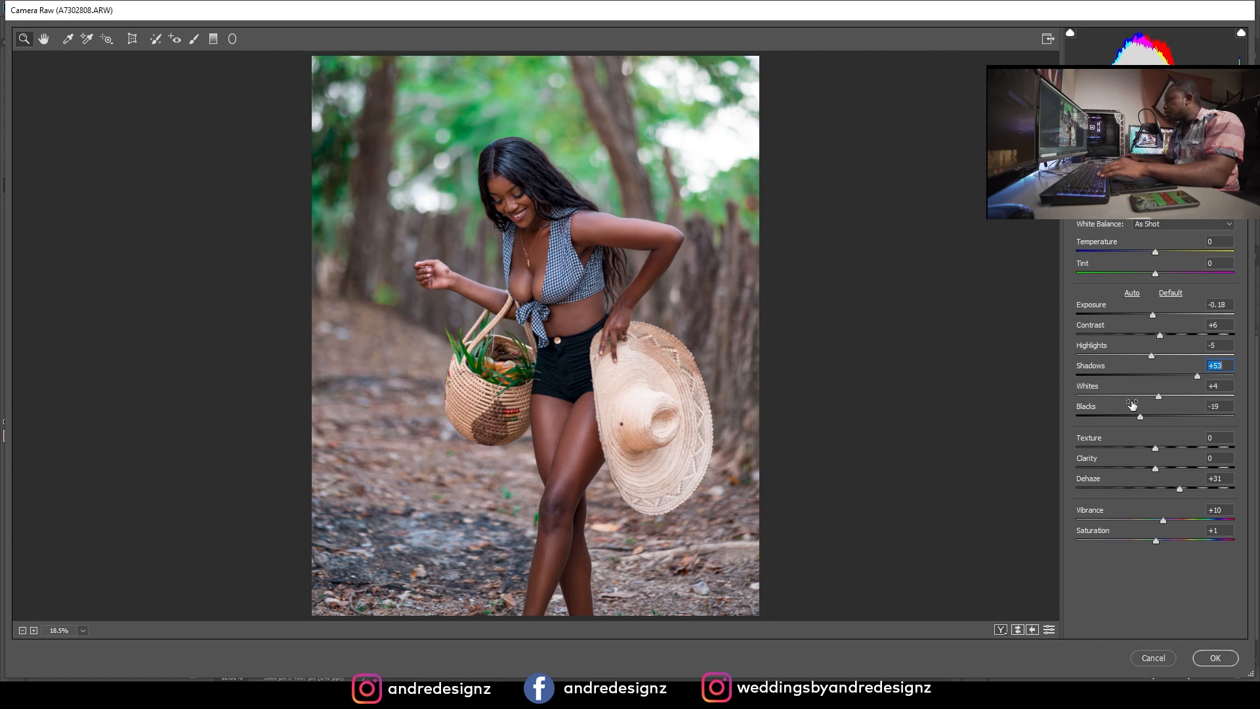
left_click_drag(1153, 356, 1176, 353)
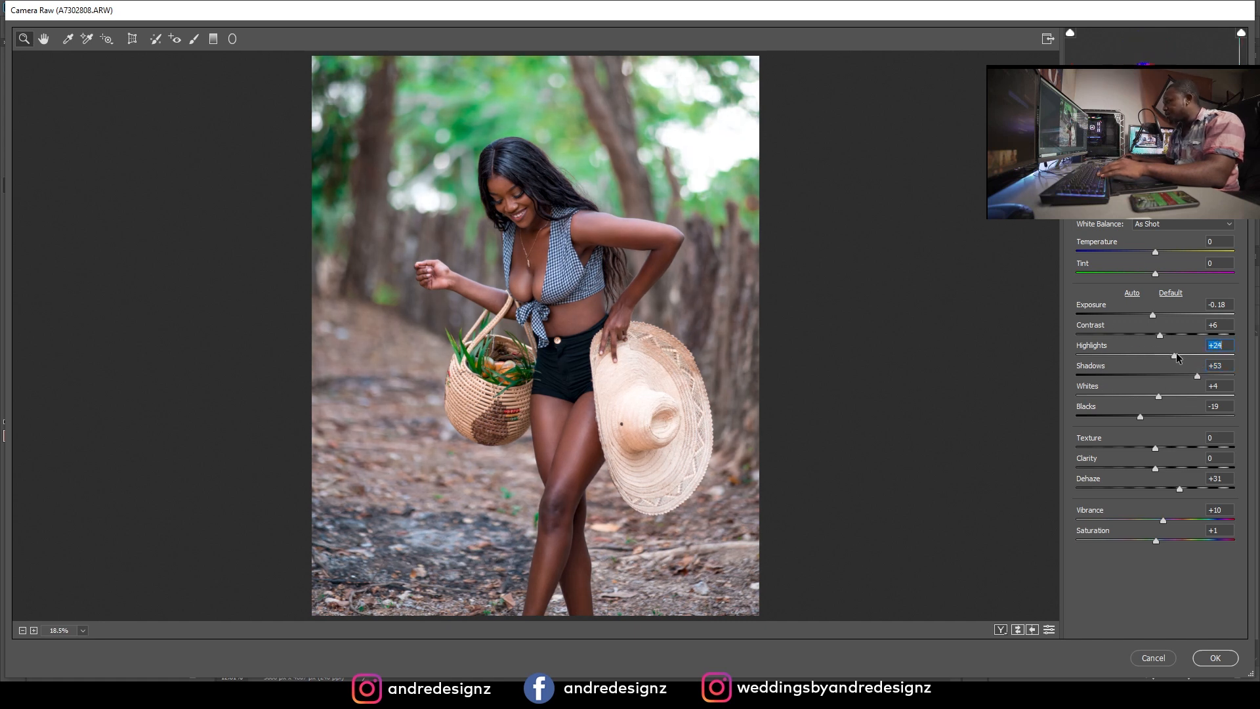
Step: Compare the face and hair side by side before and after, and apply the Camera Raw adjustments
left_click(1009, 629)
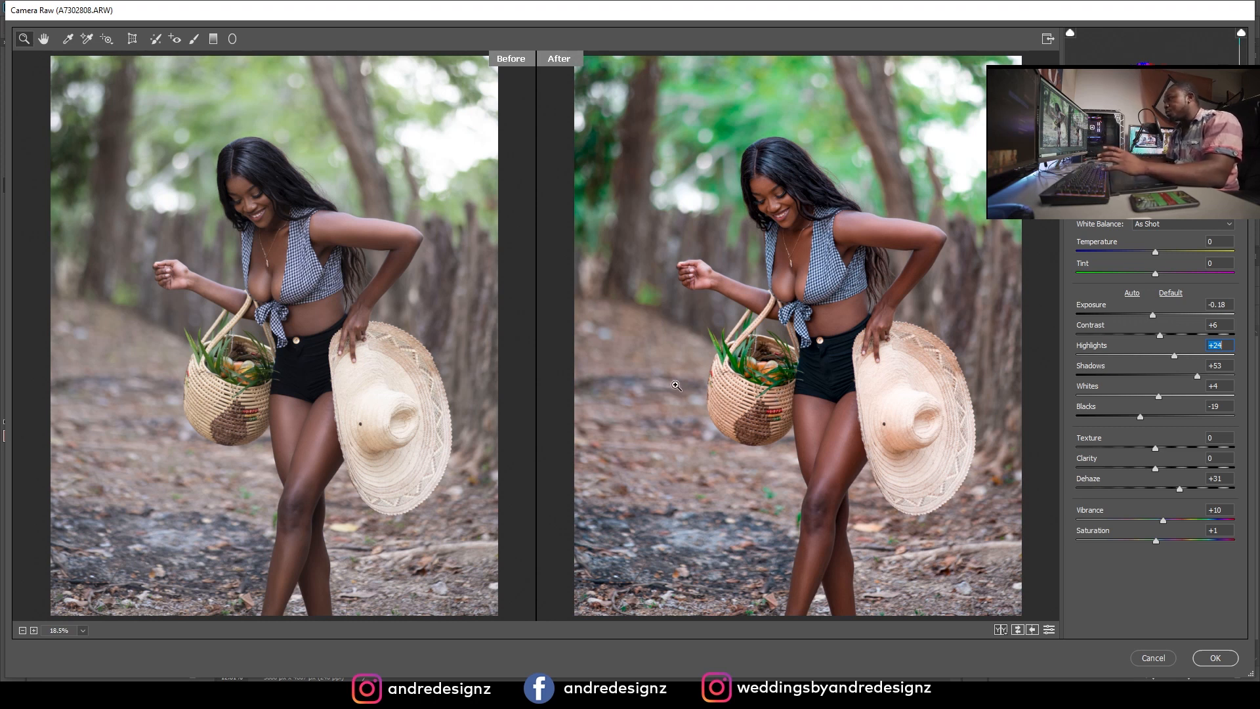
left_click(806, 179)
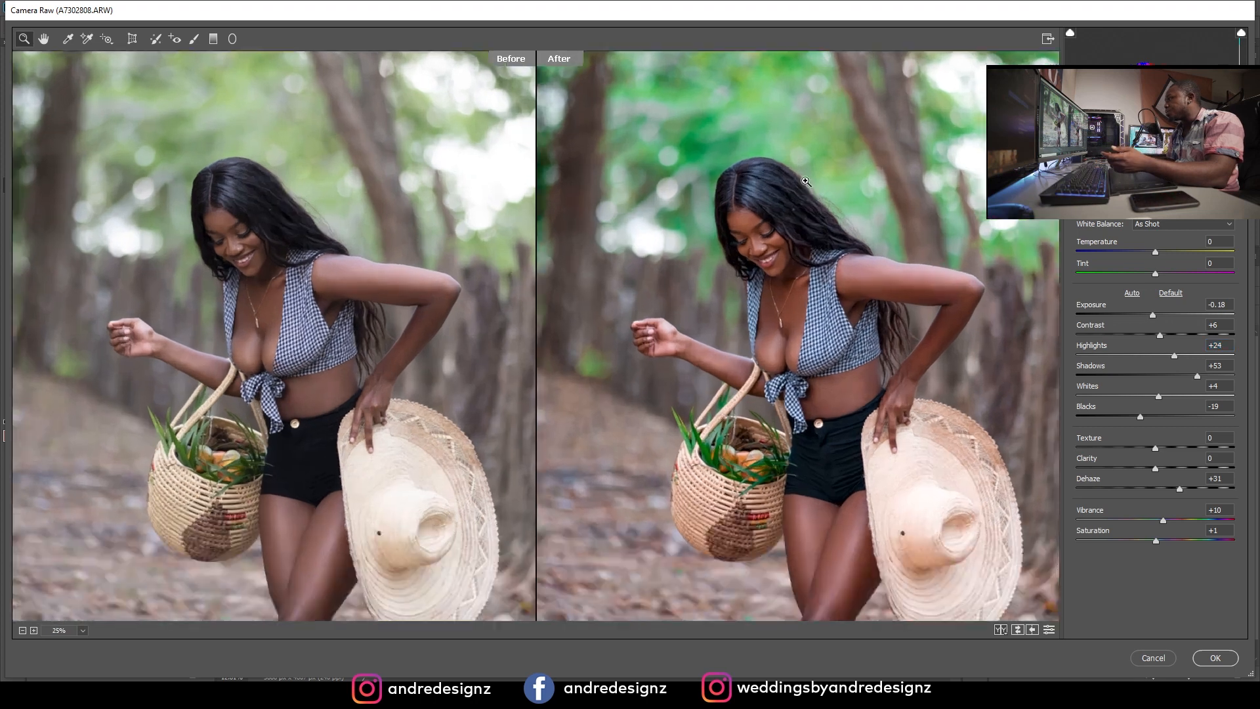
left_click(794, 226)
left_click(793, 226)
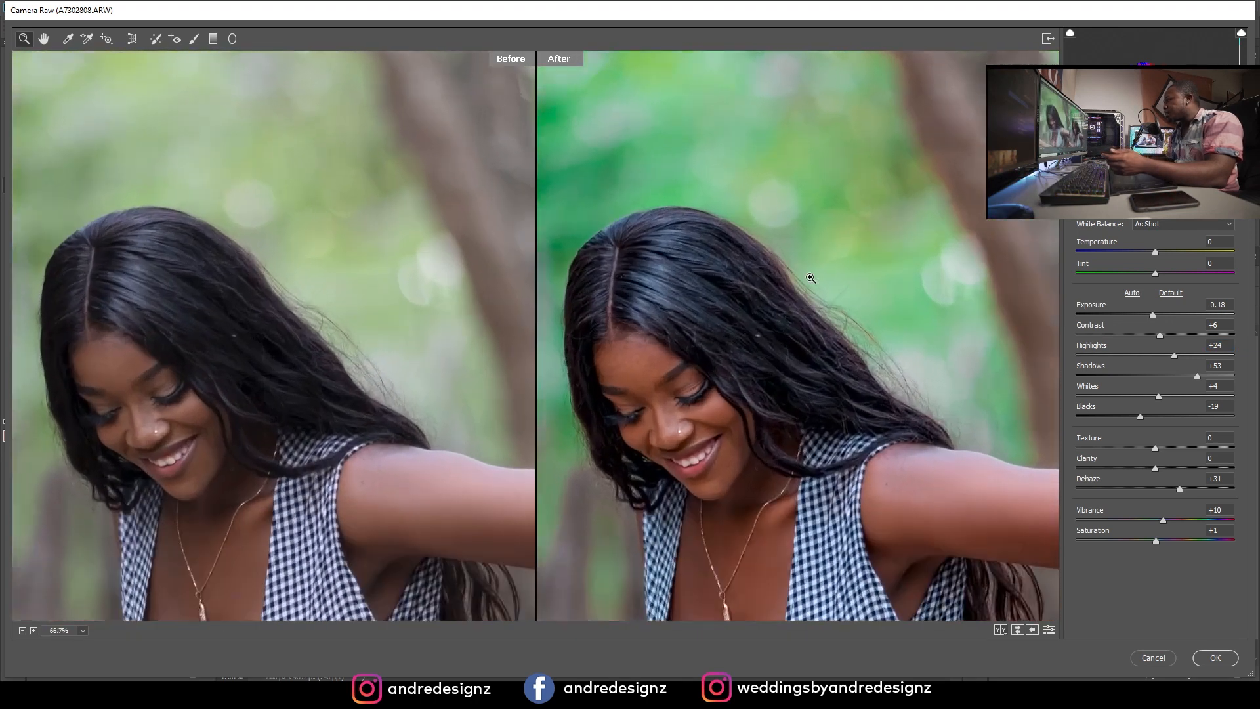
left_click(1208, 662)
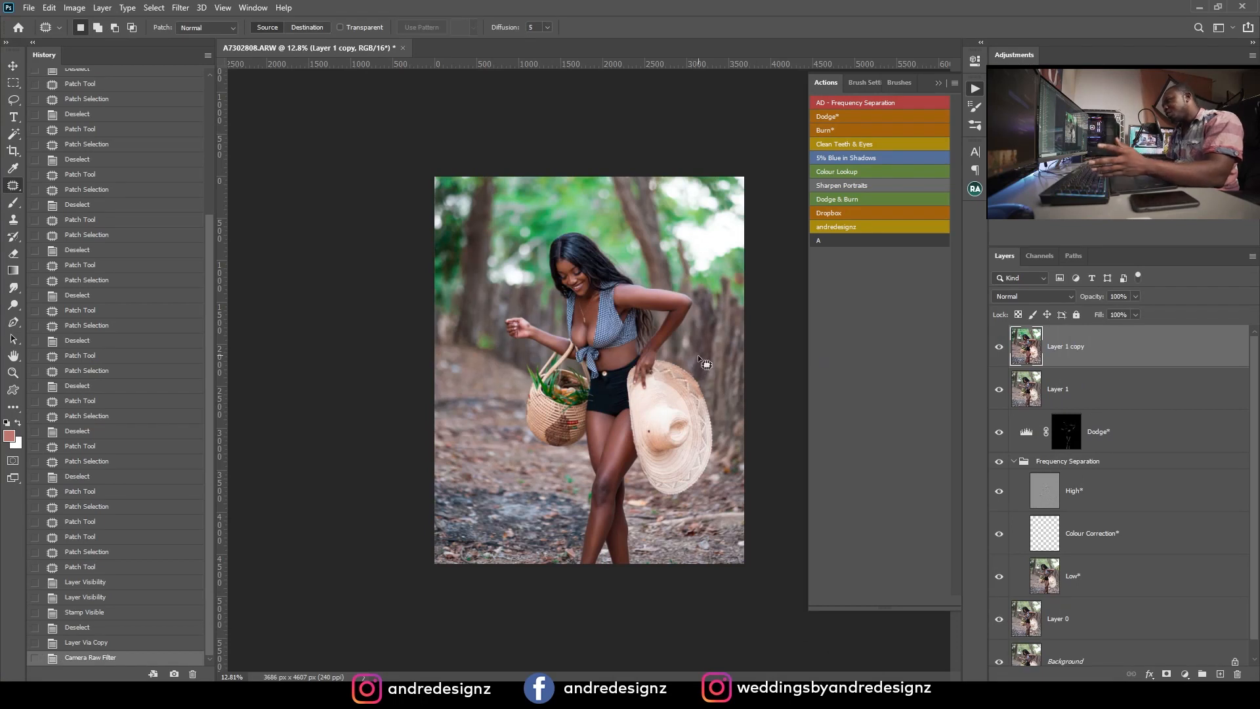
scroll(476, 554, "up", 8)
scroll(475, 550, "down", 5)
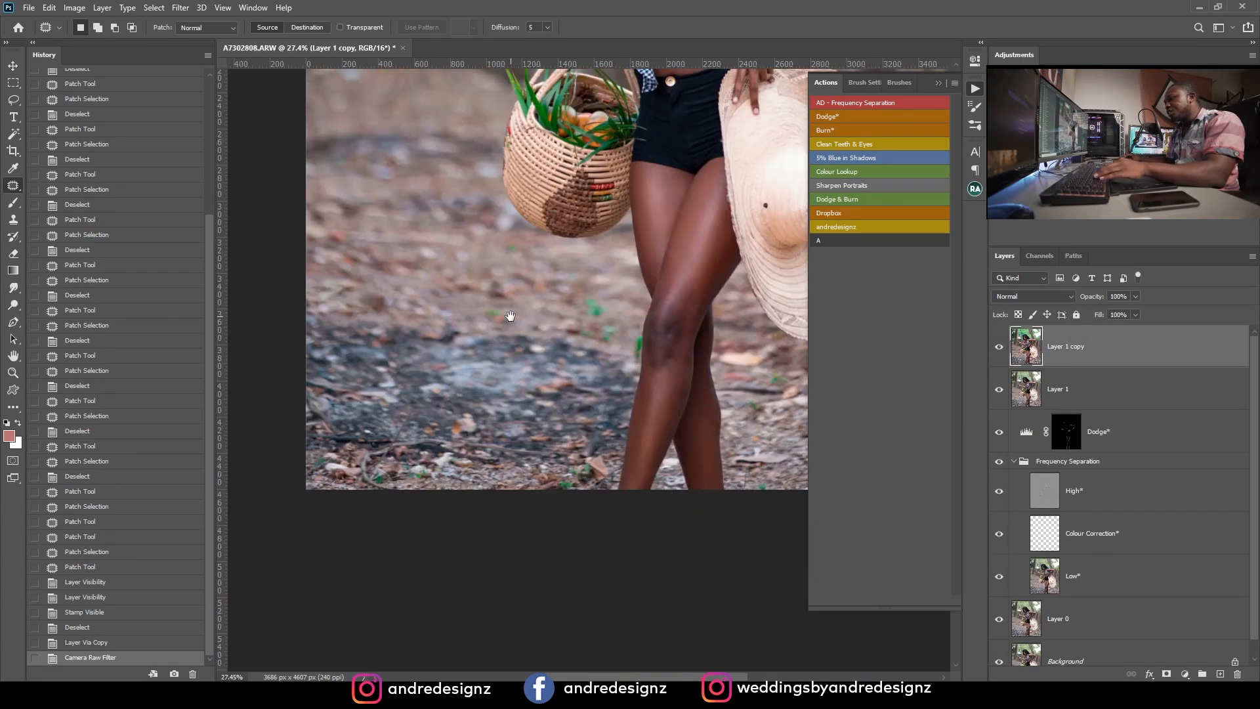
left_click_drag(299, 318, 489, 319)
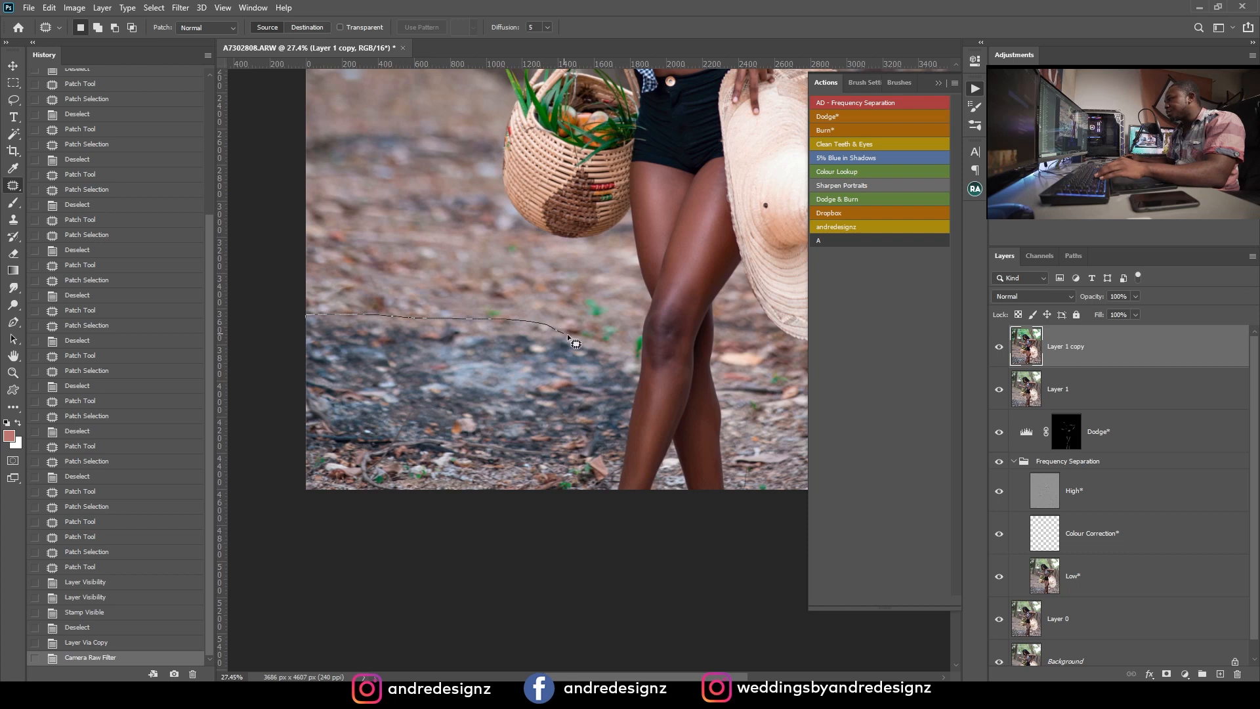
left_click_drag(637, 359, 636, 360)
key("ctrl+d")
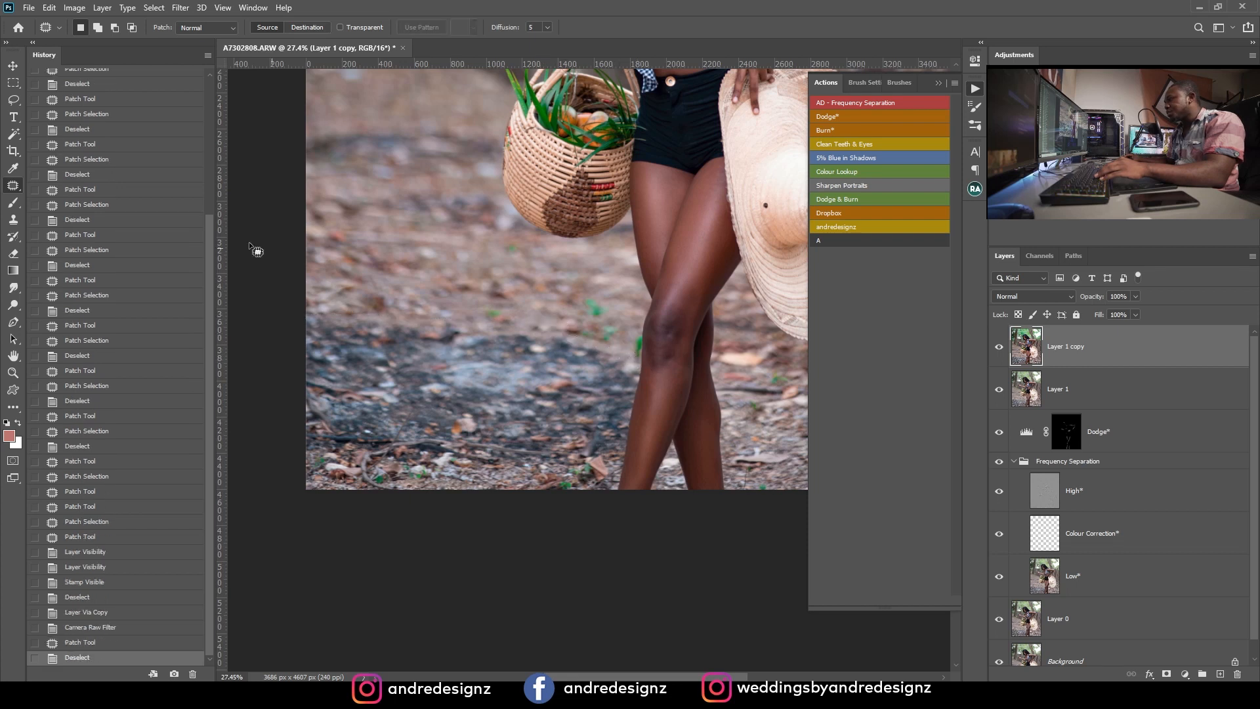
Step: Outline the dark burnt ground beside the legs with the Magnetic Lasso, along the shin and the photo's edges
left_click(14, 101)
left_click(72, 129)
left_click(617, 488)
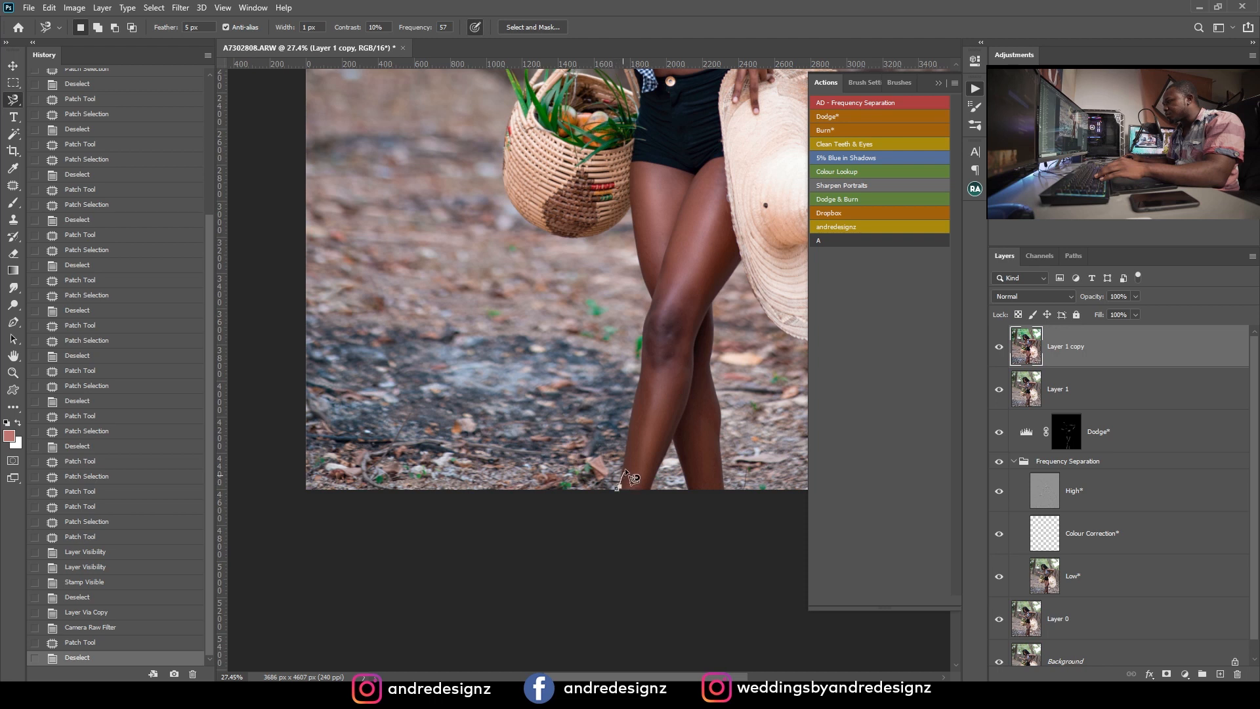
key("Escape")
scroll(617, 496, "up", 3)
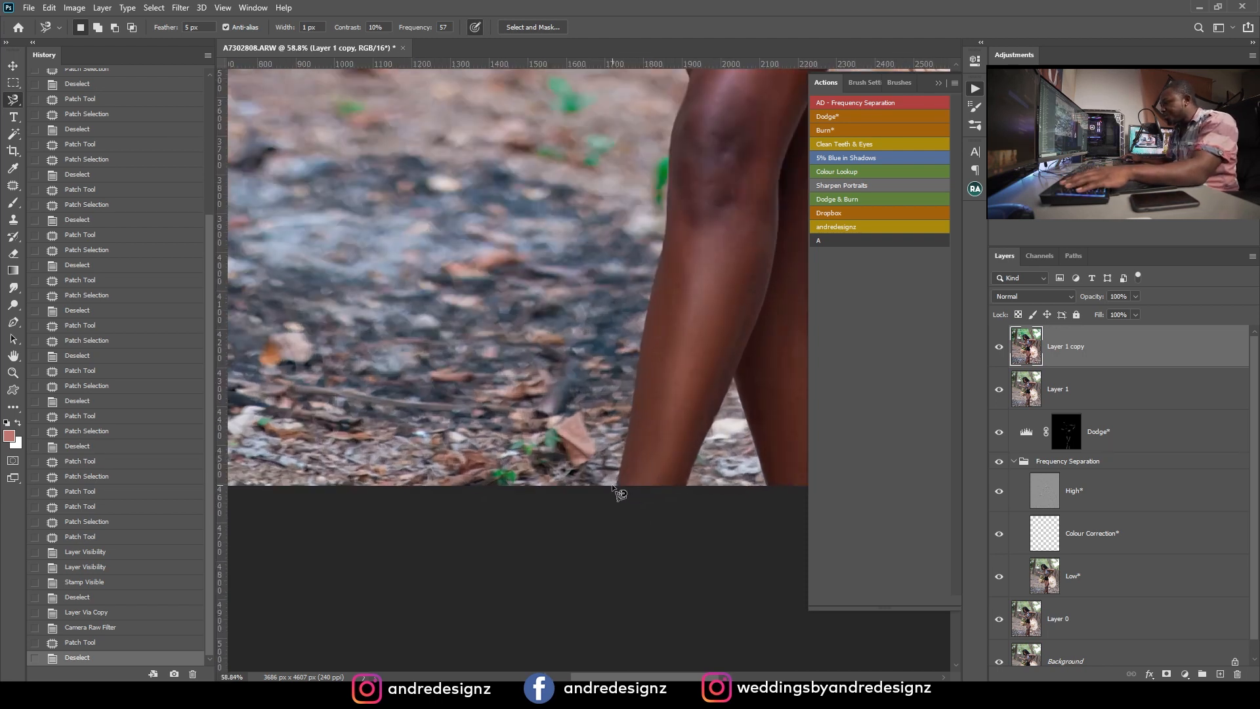
left_click(617, 487)
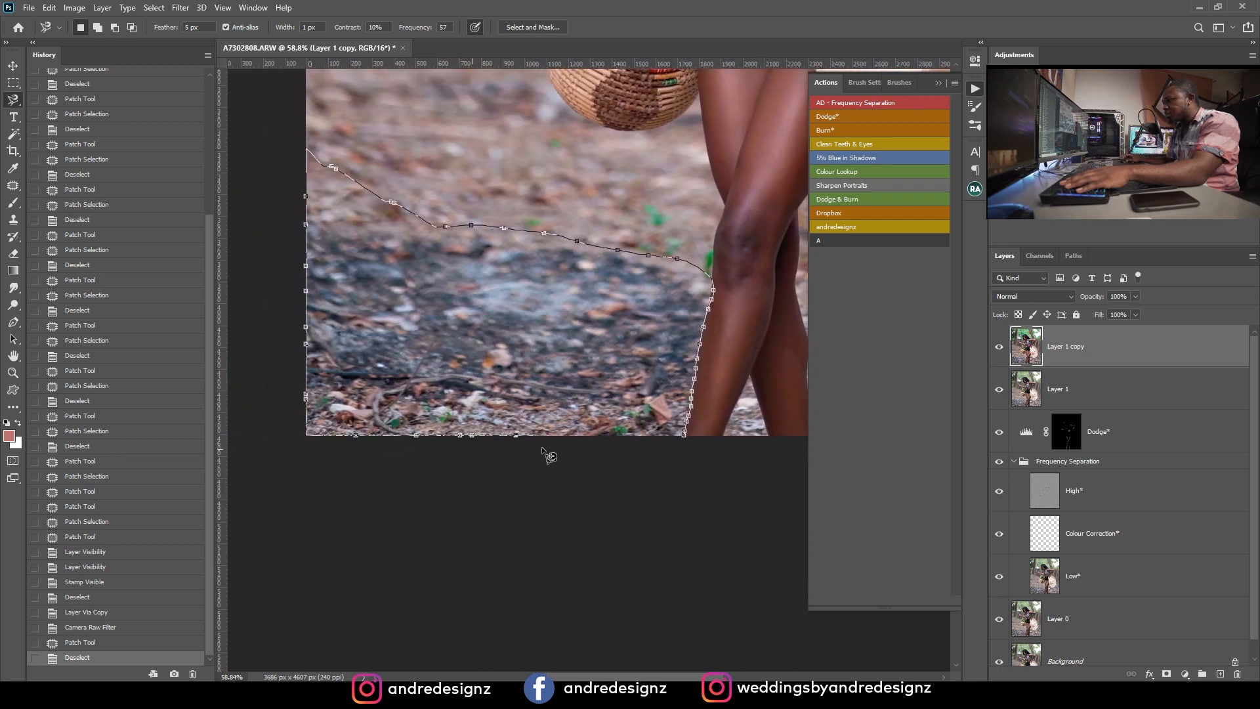
left_click(685, 436)
scroll(685, 436, "down", 5)
scroll(715, 393, "up", 10)
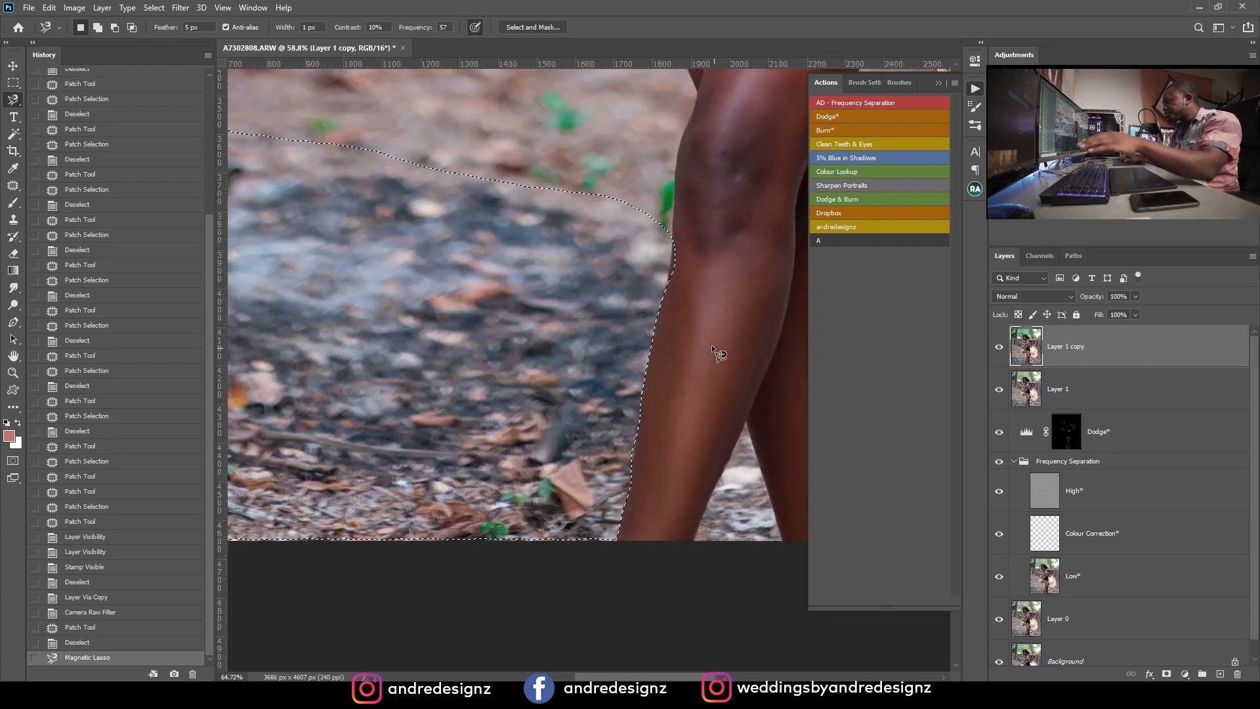
Step: Subtract the sliver overlapping the front leg just below the knee from the ground selection
scroll(715, 350, "up", 3)
key("alt")
left_click(662, 231)
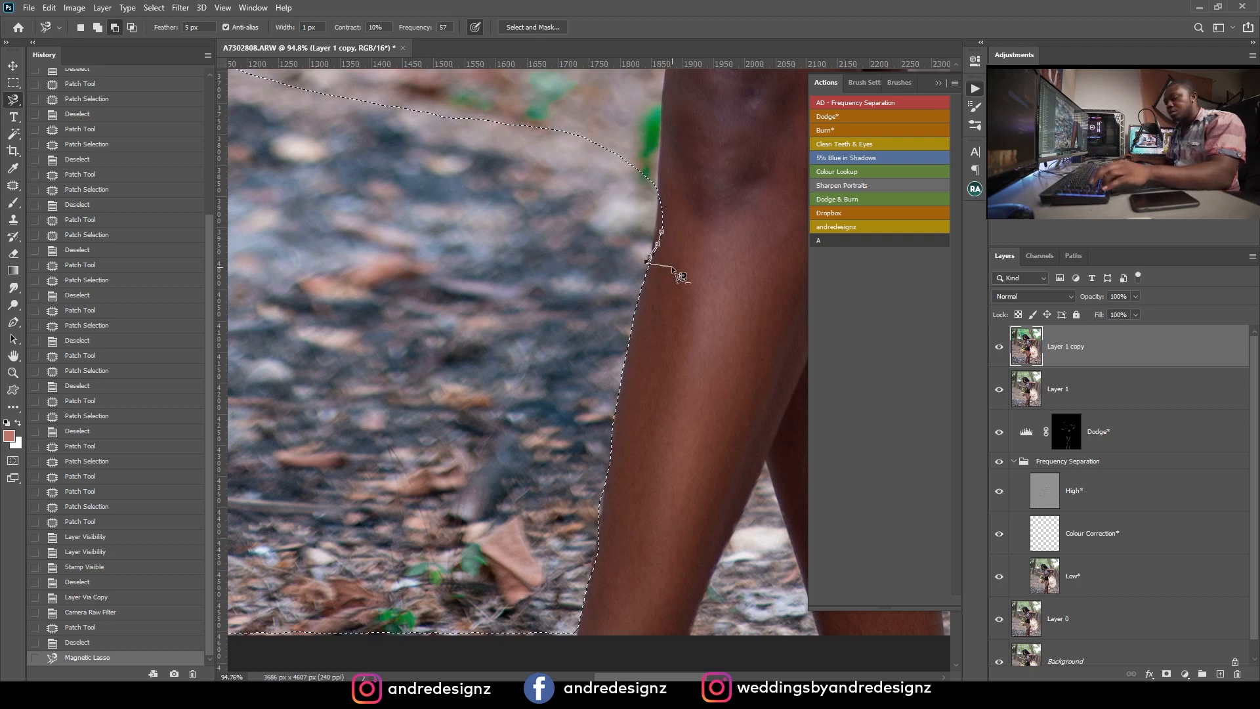
double_click(672, 266)
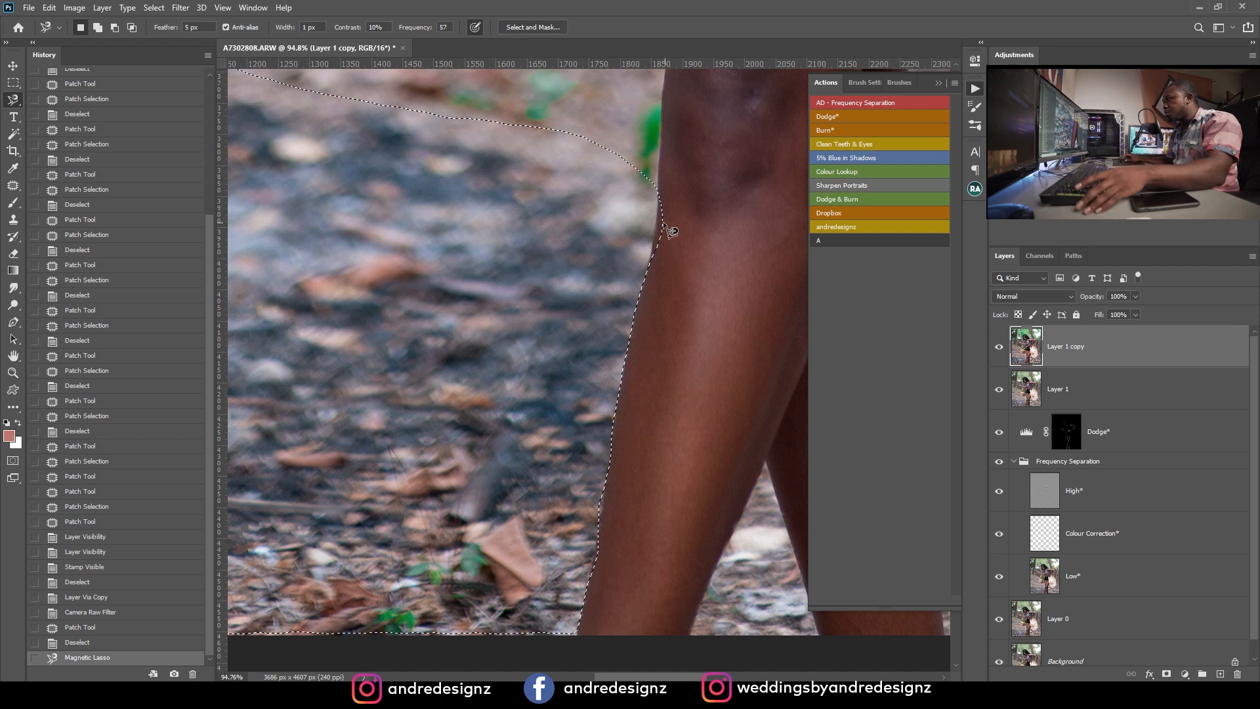
left_click(660, 200)
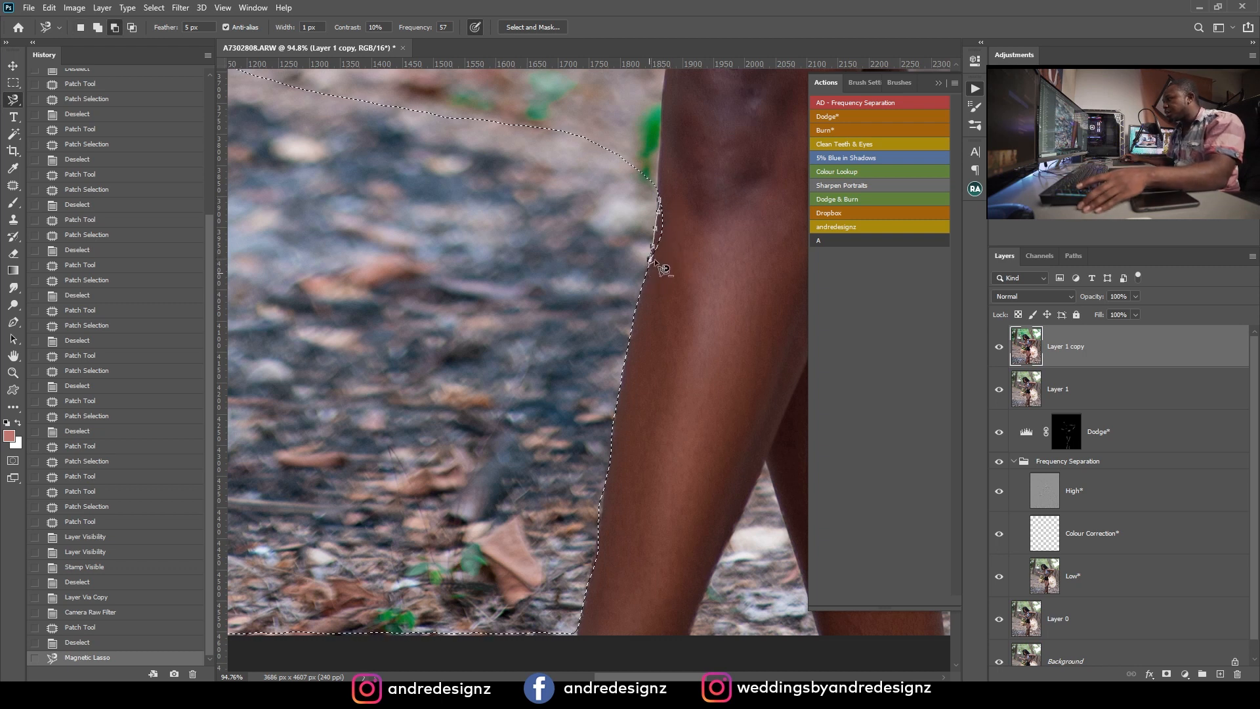
left_click(667, 207)
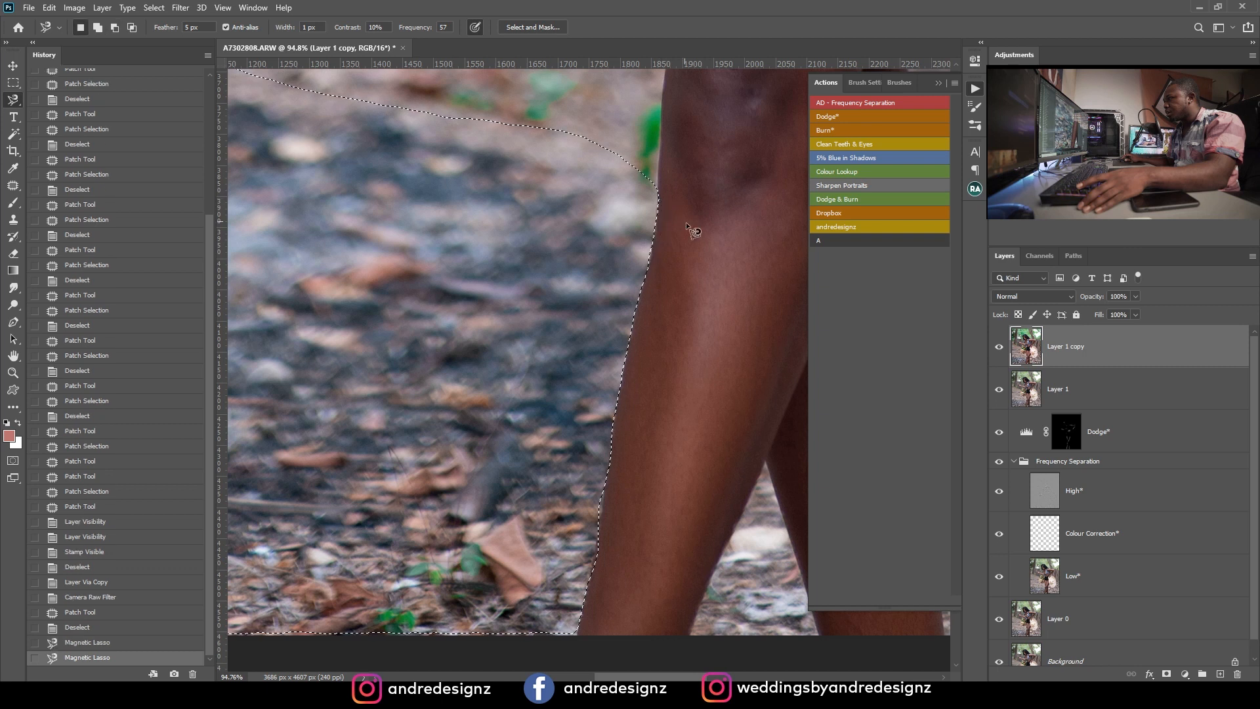
Step: Try to trim the ground selection along the lower shin near the photo's bottom edge
left_click_drag(628, 480, 678, 208)
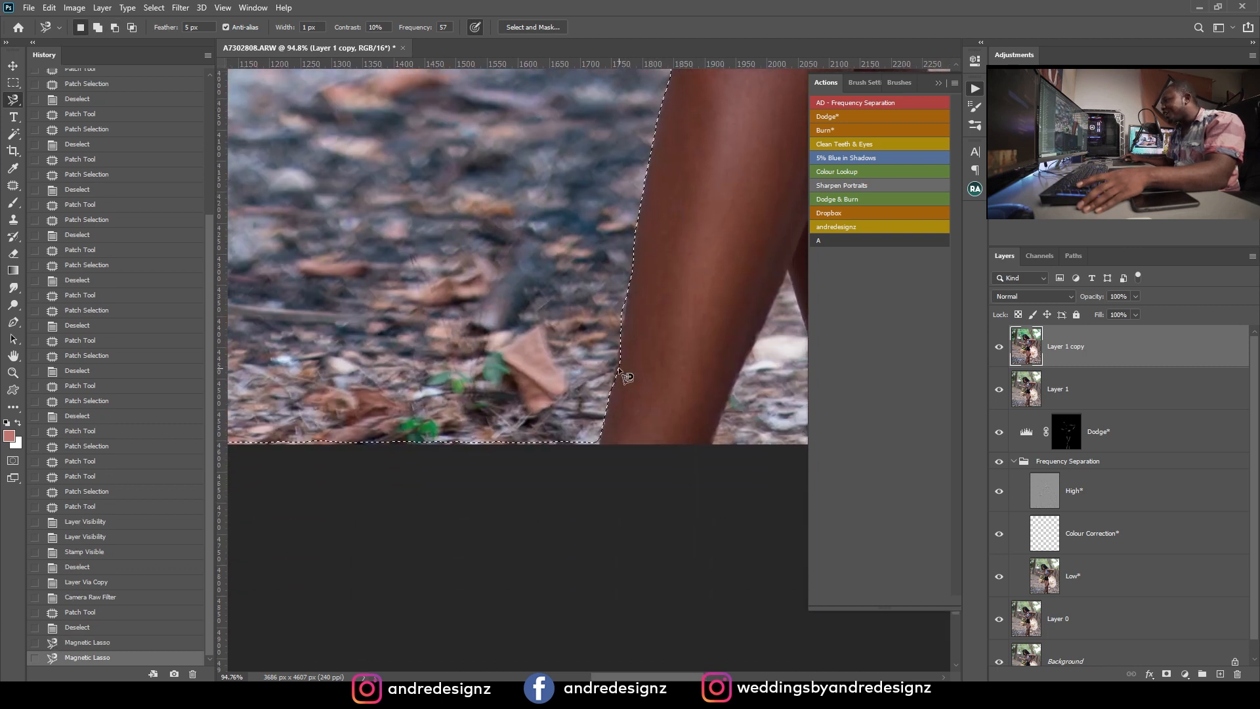
left_click(619, 350, "alt")
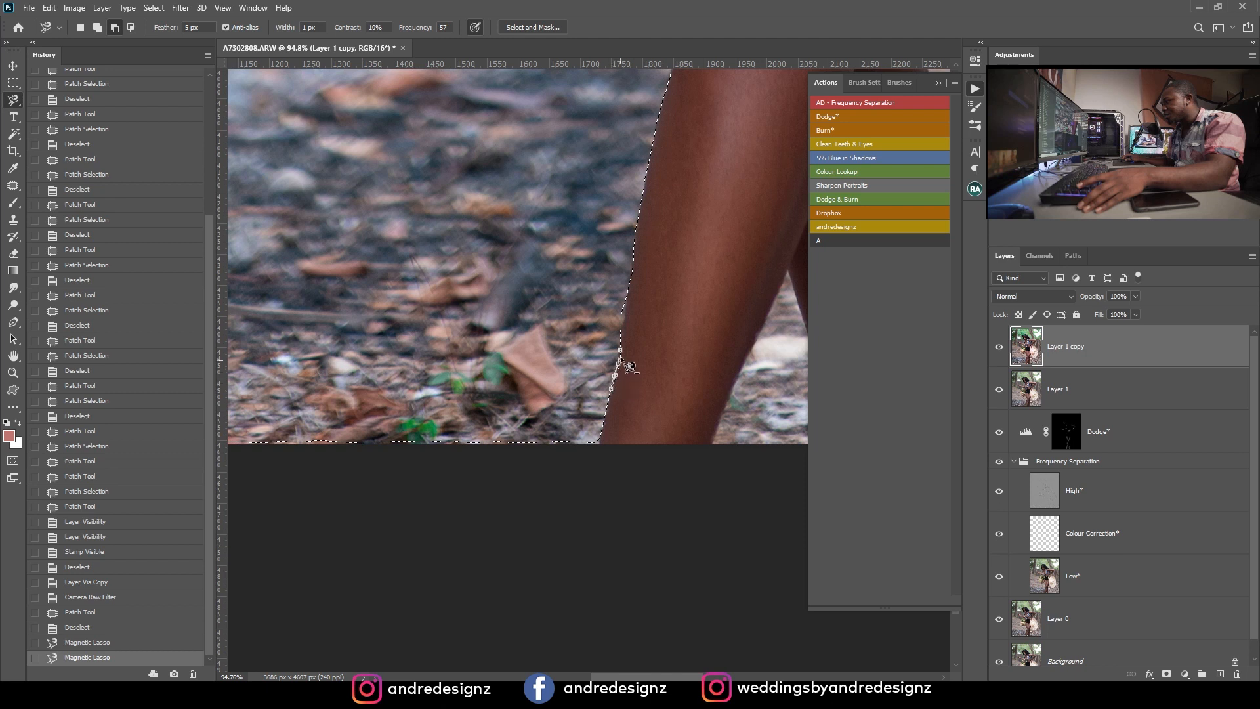
left_click(620, 350)
scroll(620, 349, "up", 6)
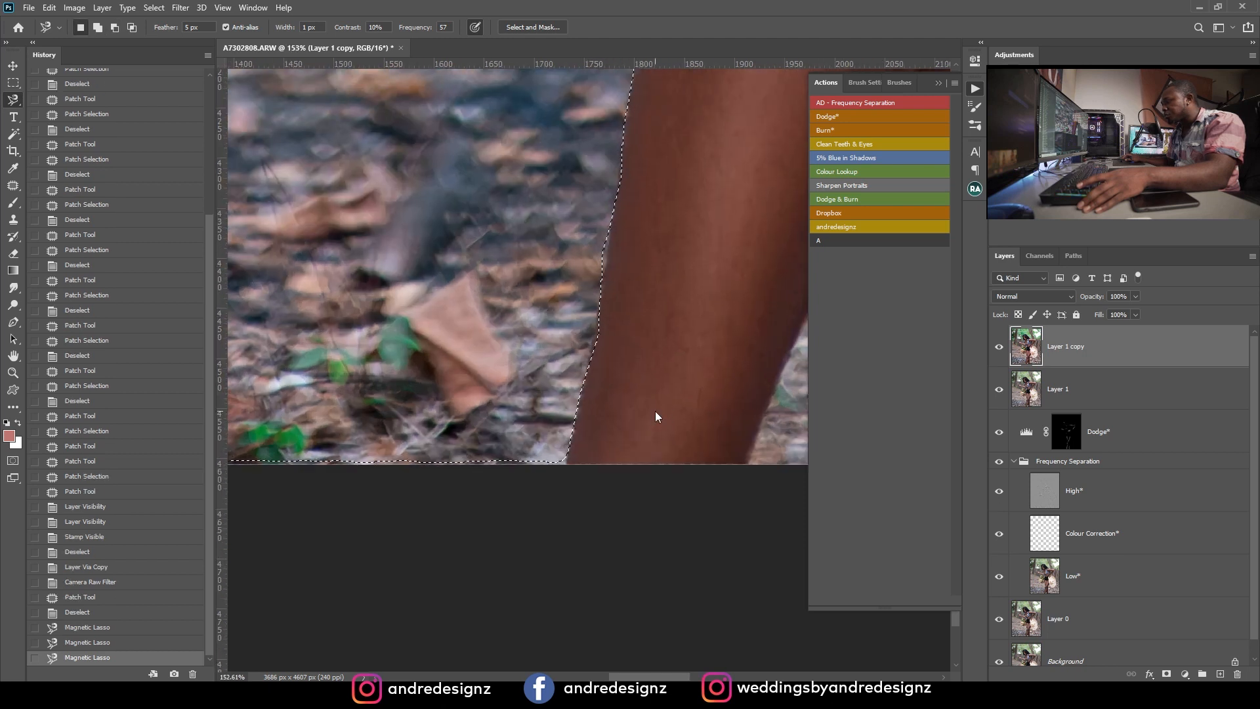
mouse_move(562, 217)
left_mouse_down()
mouse_move(575, 217)
mouse_move(563, 319)
left_mouse_up()
left_click(541, 312)
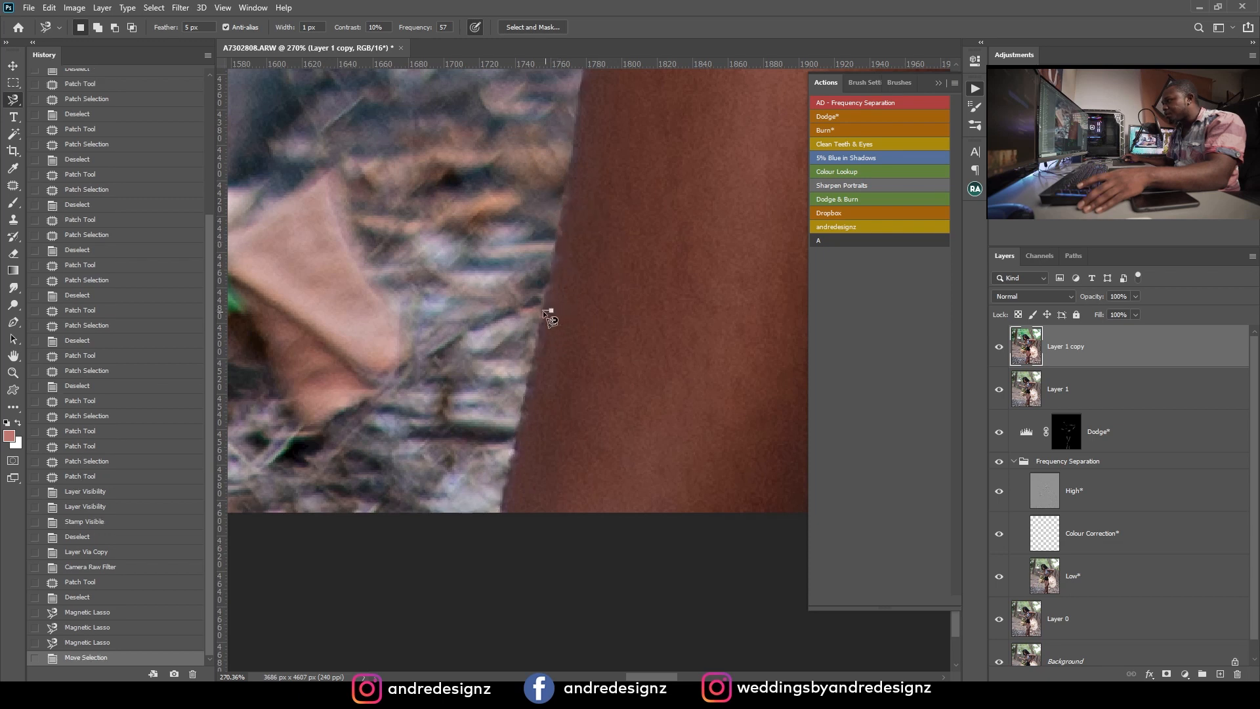
Step: Undo the selection move and edge trims, and restore only the first Magnetic Lasso selection of the burnt ground
key("Escape")
key("ctrl+alt+z")
key("ctrl+alt+z")
key("ctrl+alt+z")
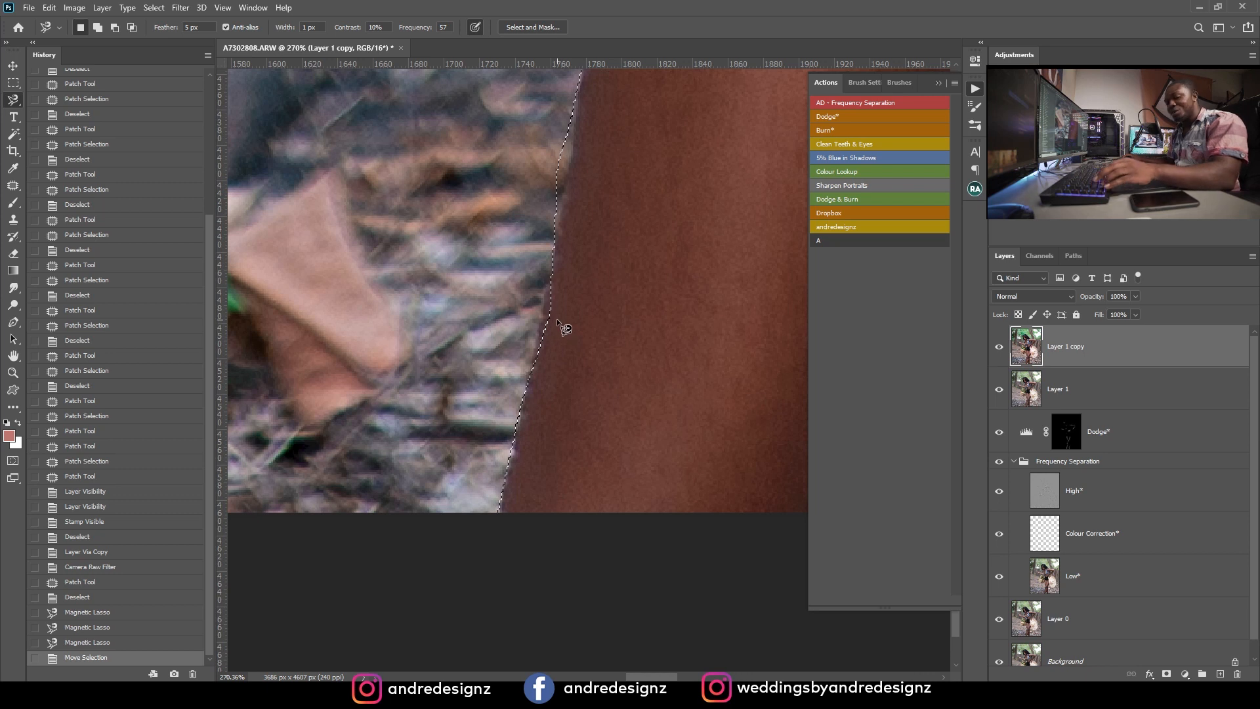
key("ctrl+alt+z")
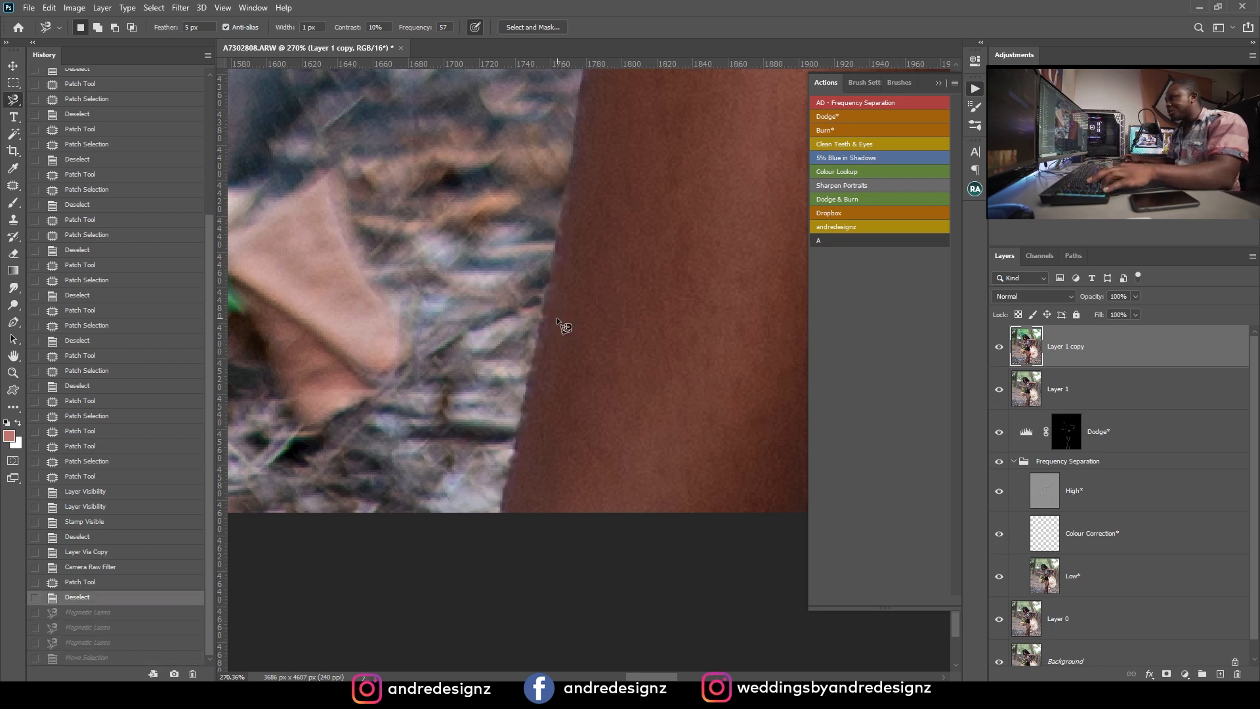
scroll(561, 317, "down", 8)
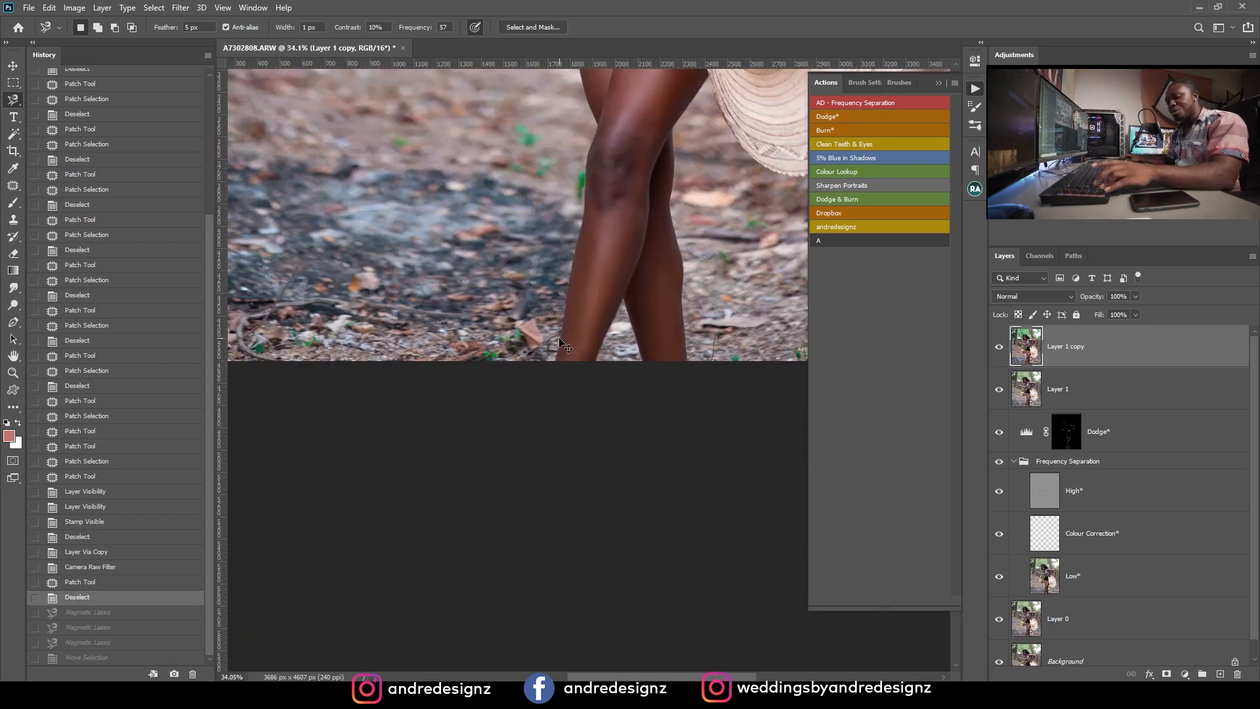
key("ctrl+shift+z")
scroll(569, 334, "up", 3)
scroll(578, 214, "up", 5)
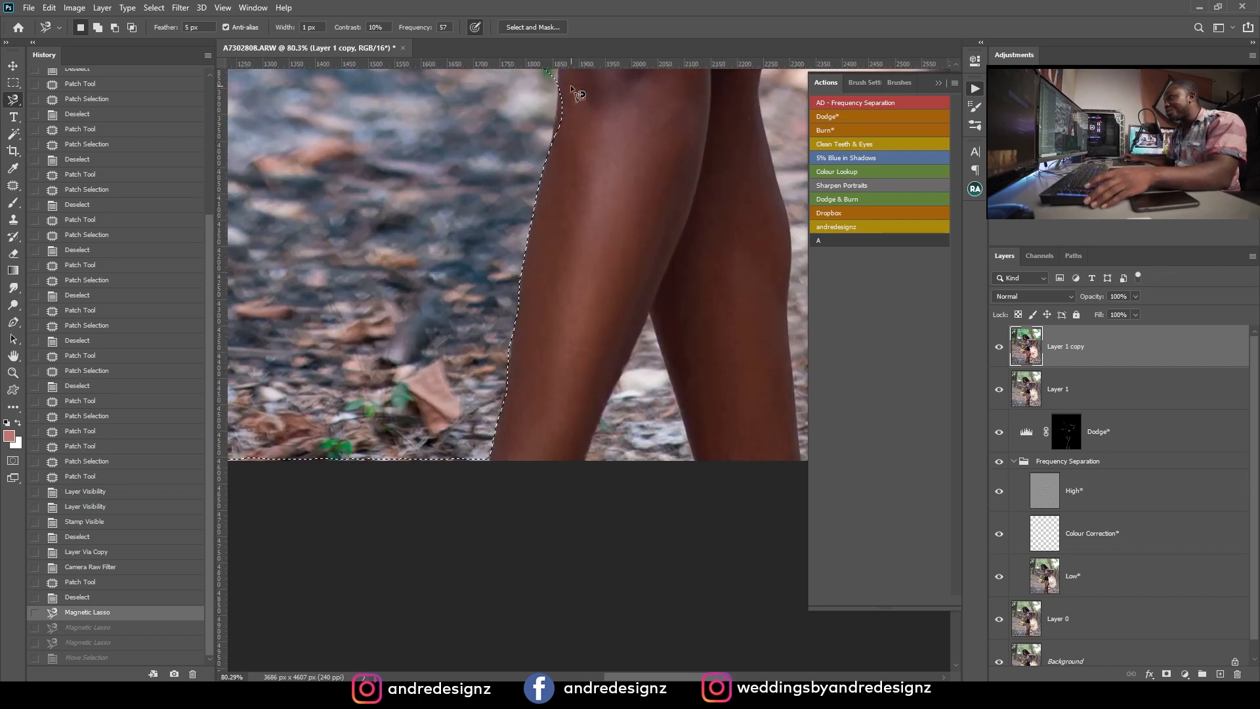
Step: Try again to subtract the overlap below the knee from the ground selection, and deselect the area
key("alt")
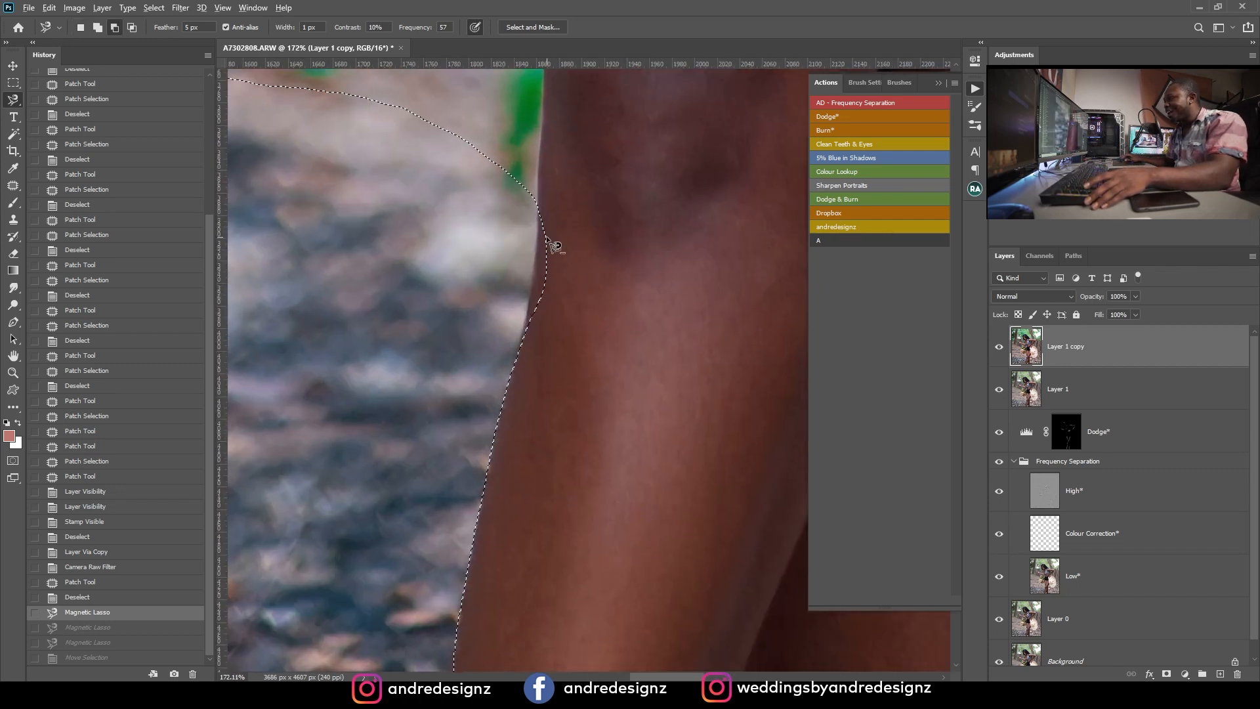
left_click(541, 211, "alt")
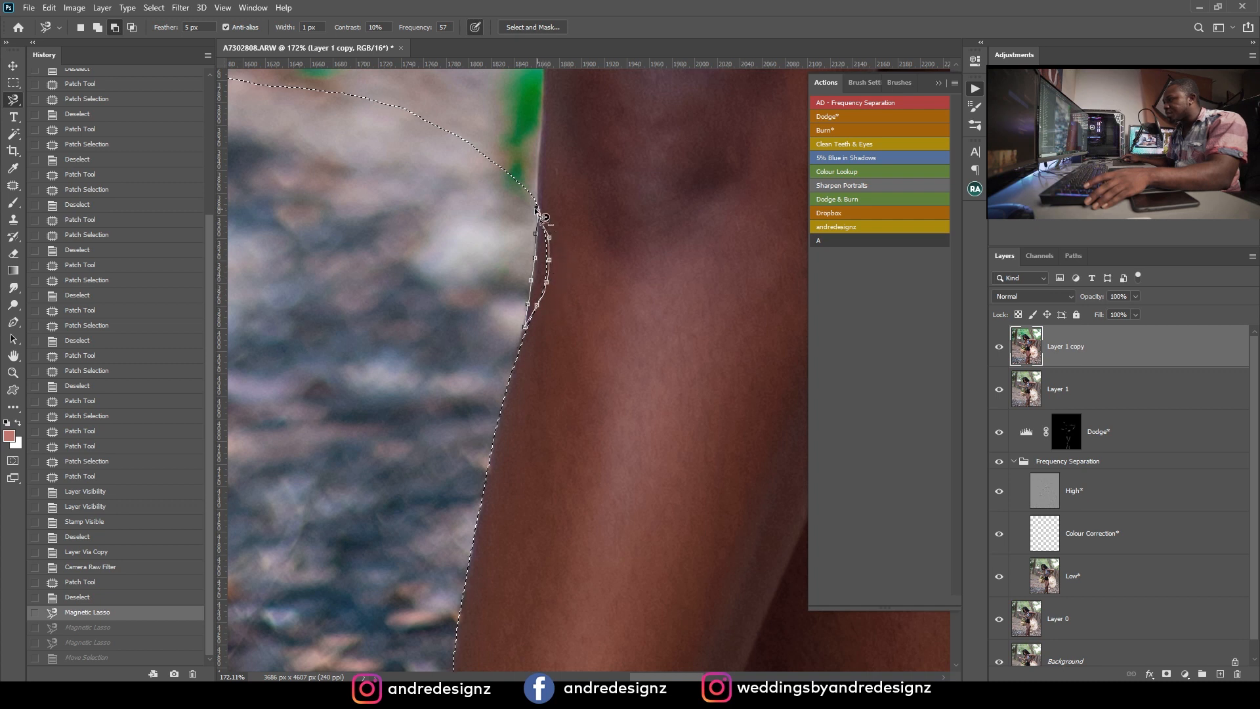
scroll(557, 275, "down", 3)
scroll(545, 217, "up", 5)
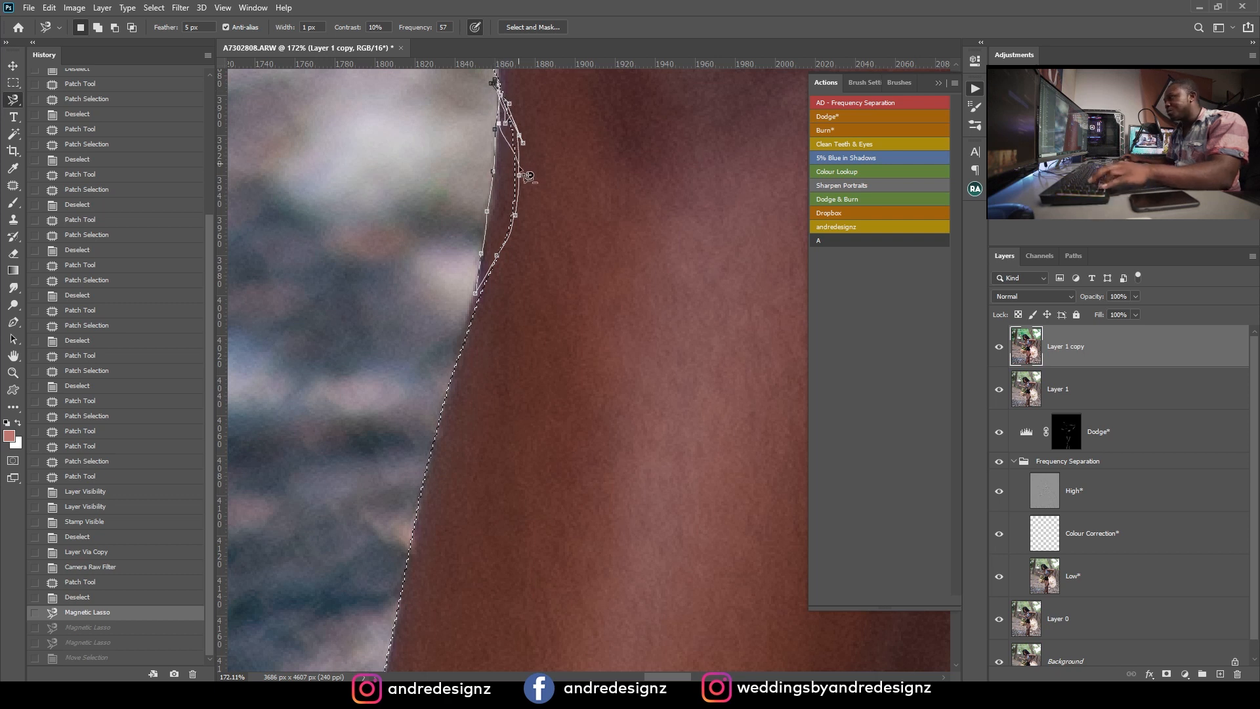
scroll(534, 270, "down", 8)
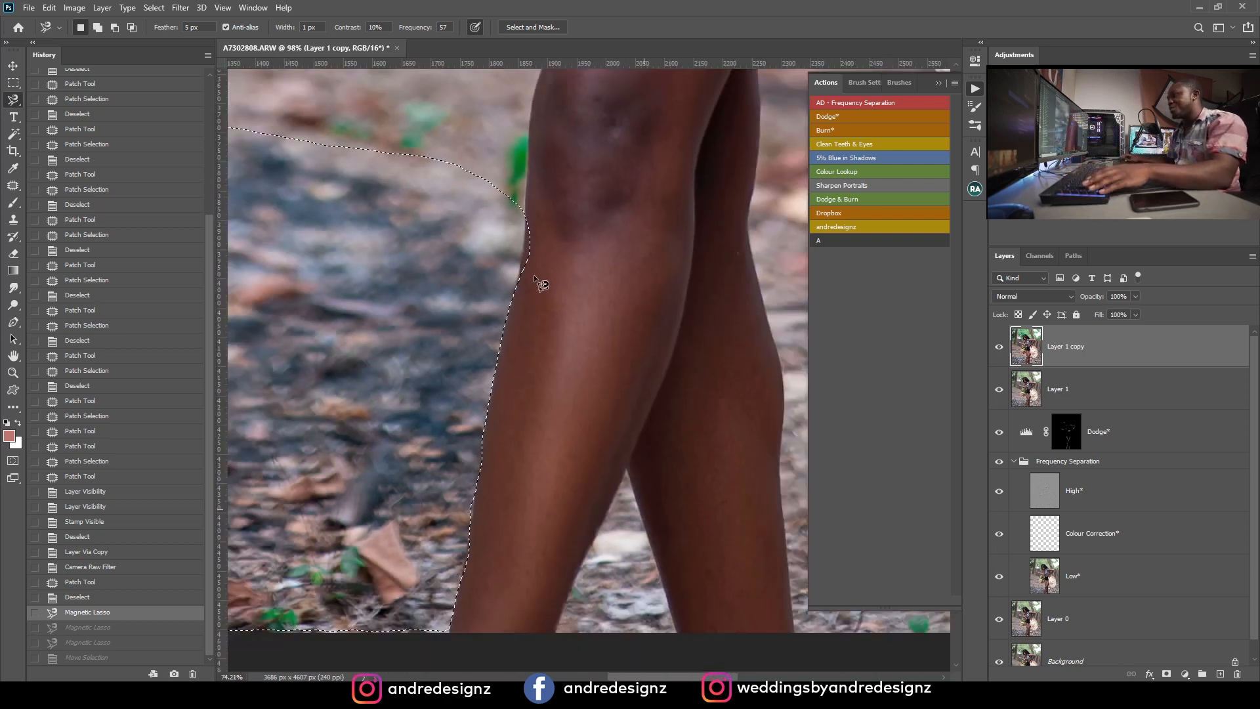
scroll(534, 277, "down", 2)
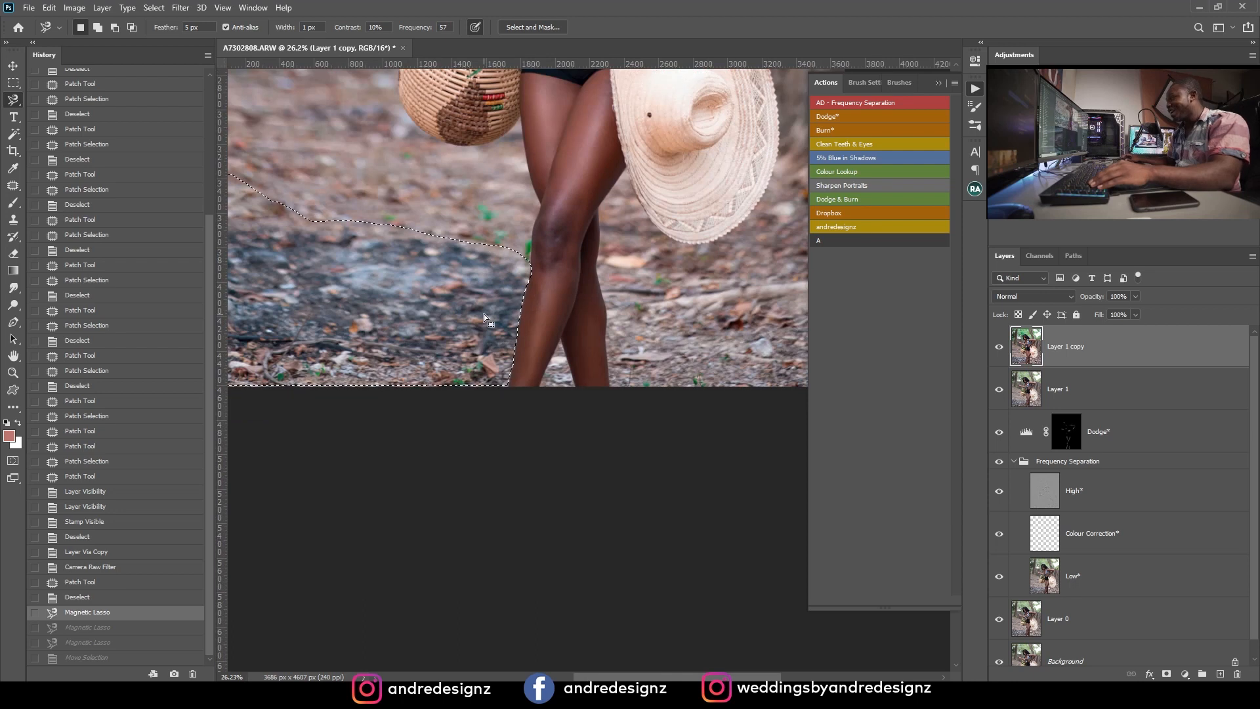
key("ctrl+d")
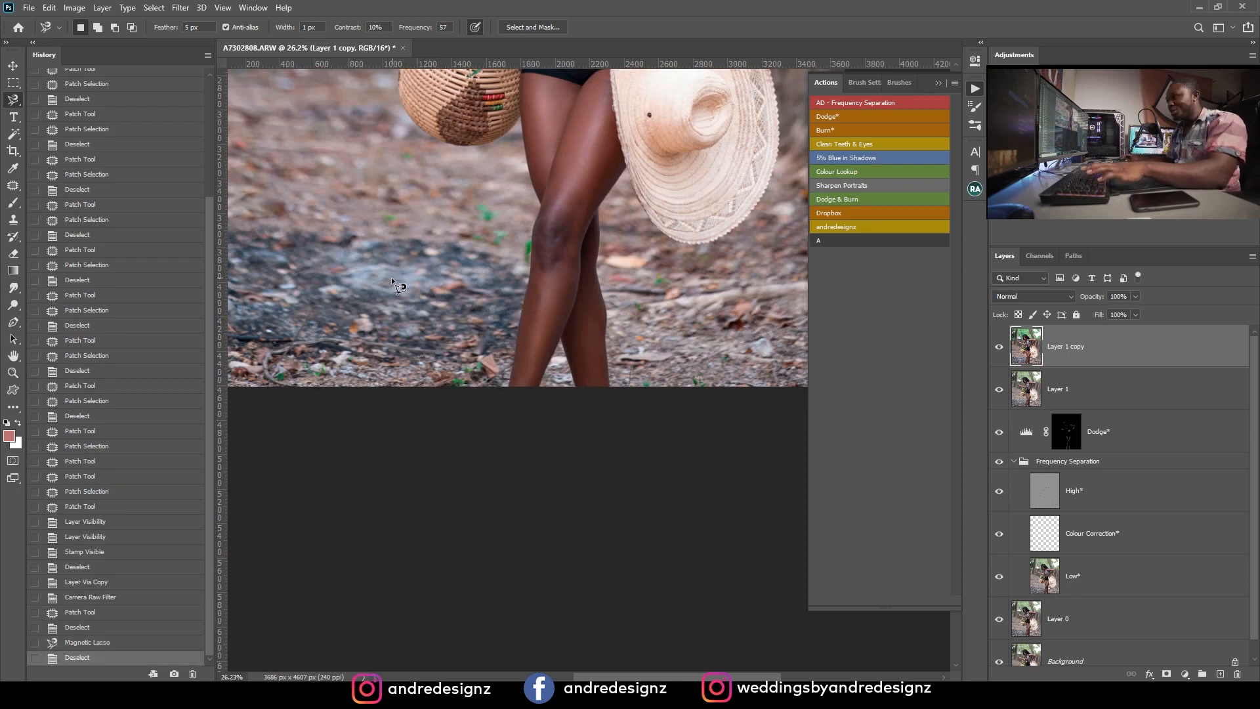
scroll(391, 277, "up", 2)
scroll(414, 285, "down", 3)
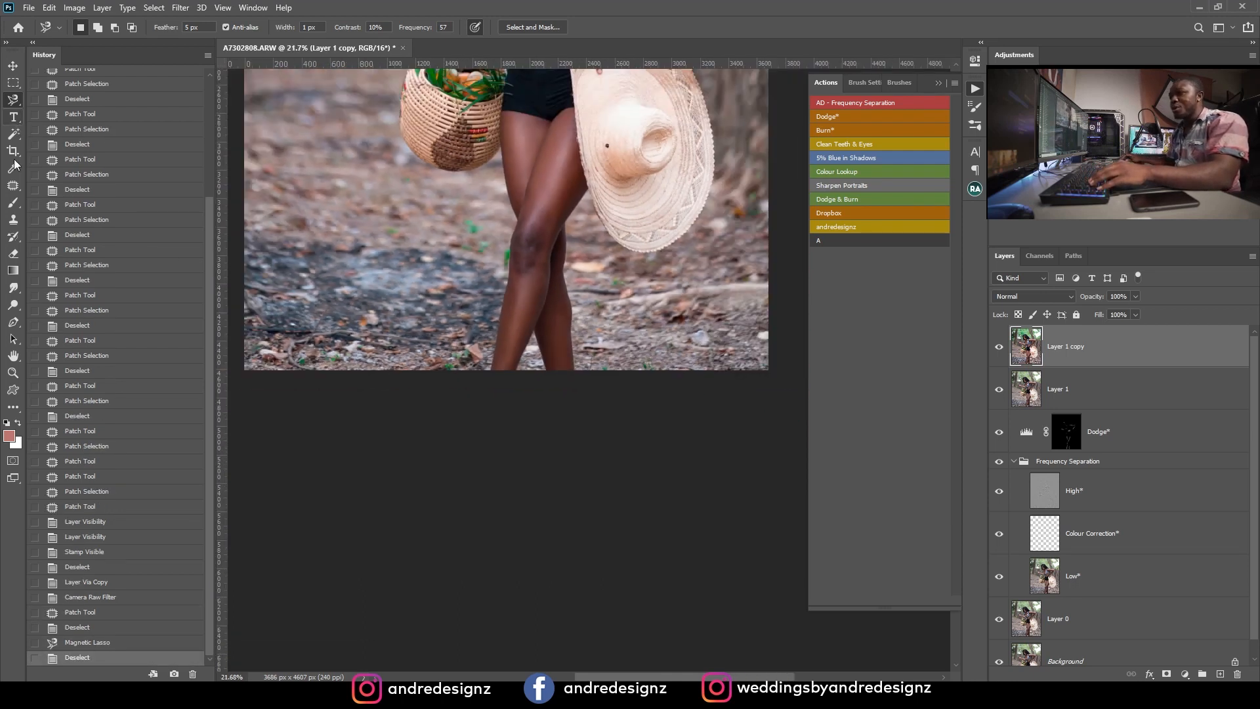
right_click(13, 101)
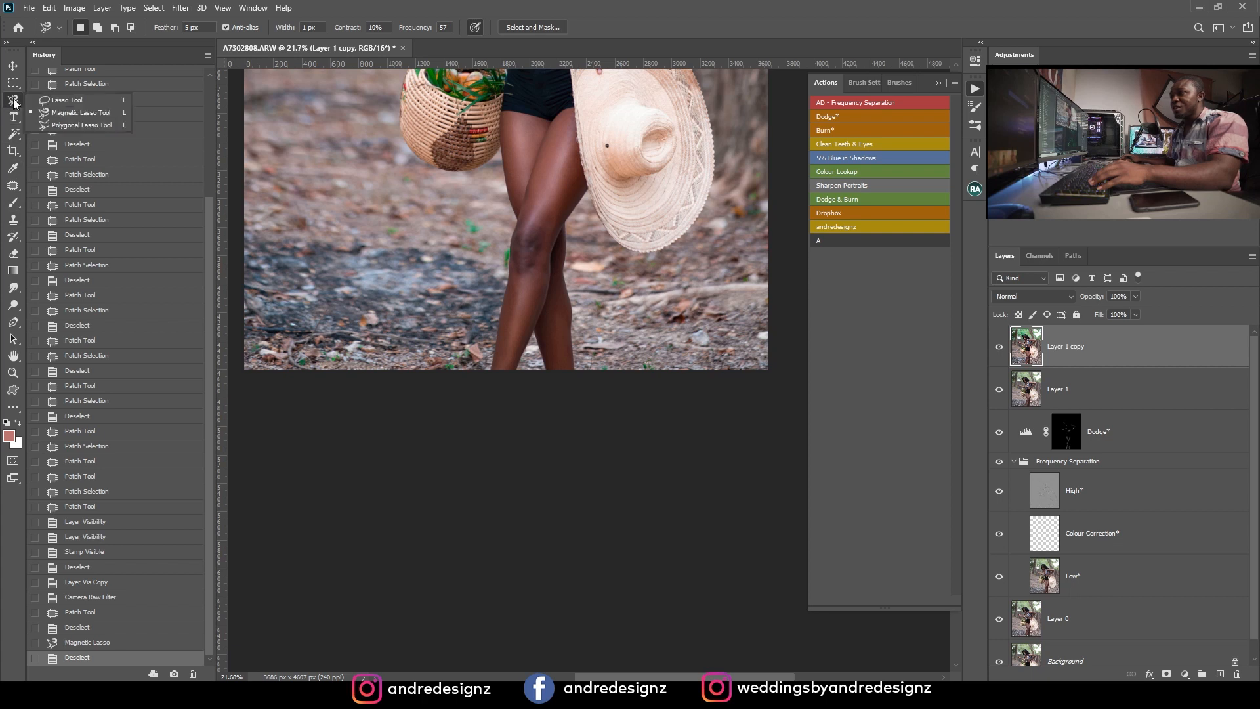
left_click(49, 100)
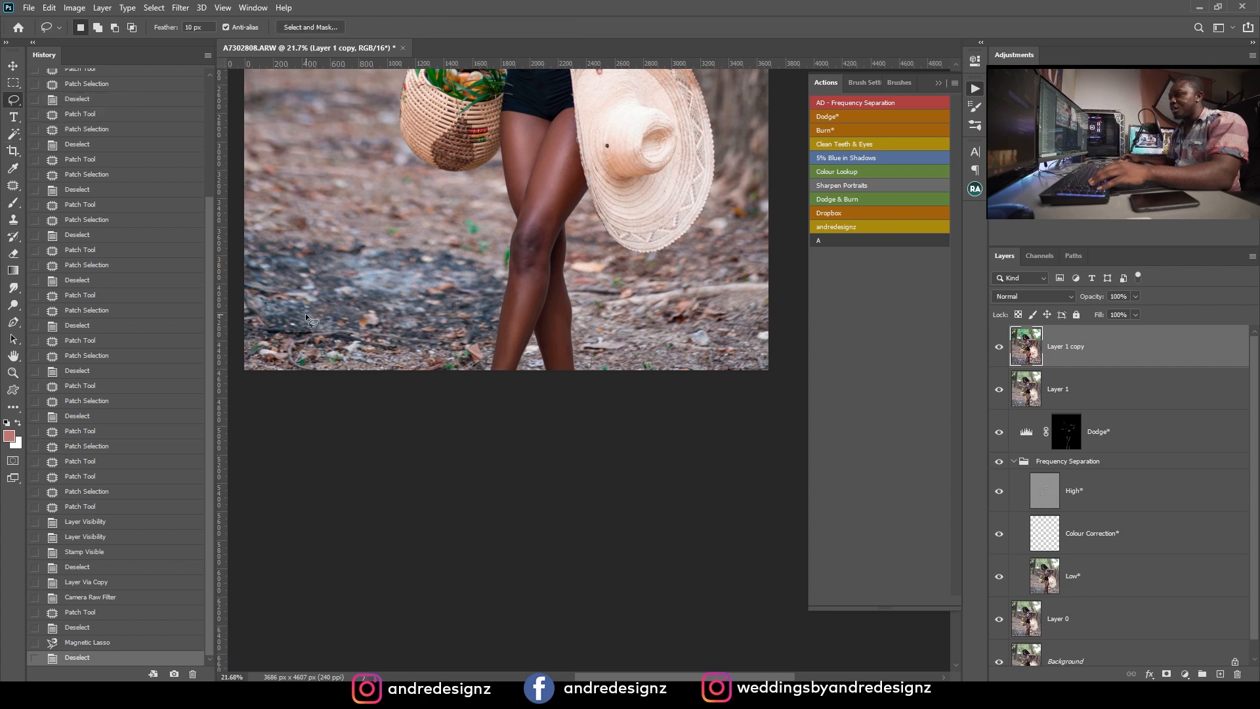
key("p")
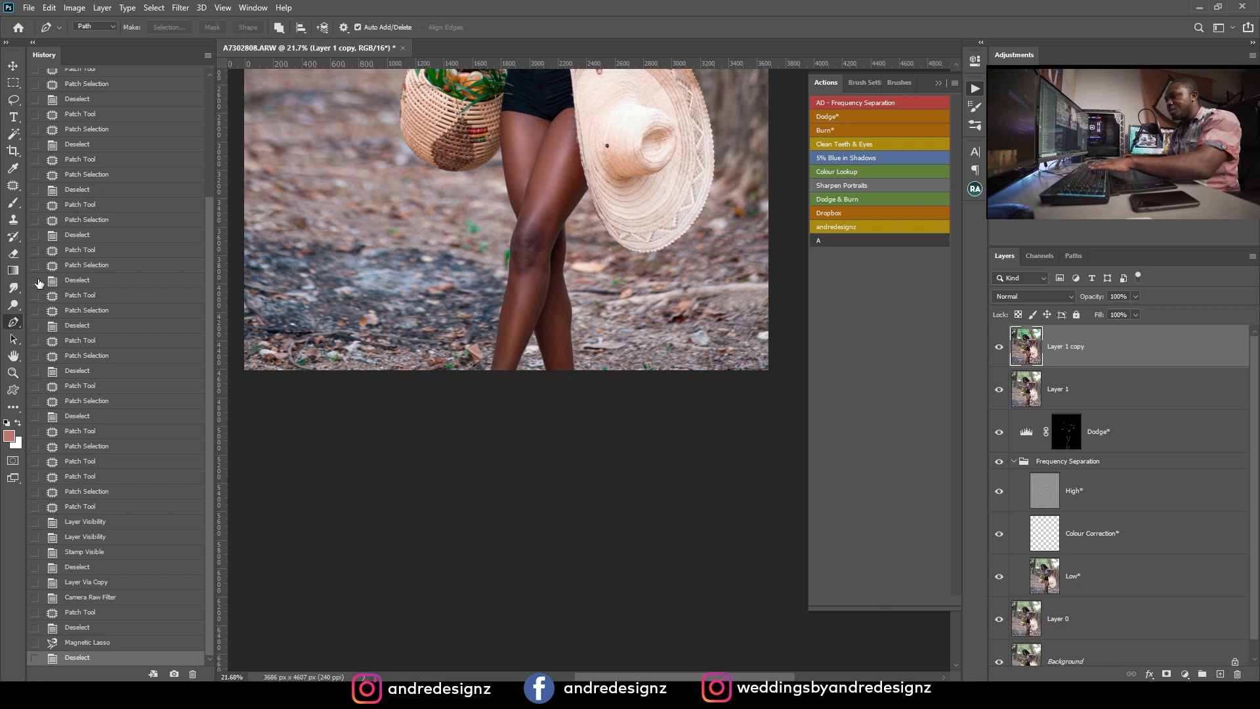
left_click_drag(392, 297, 473, 342)
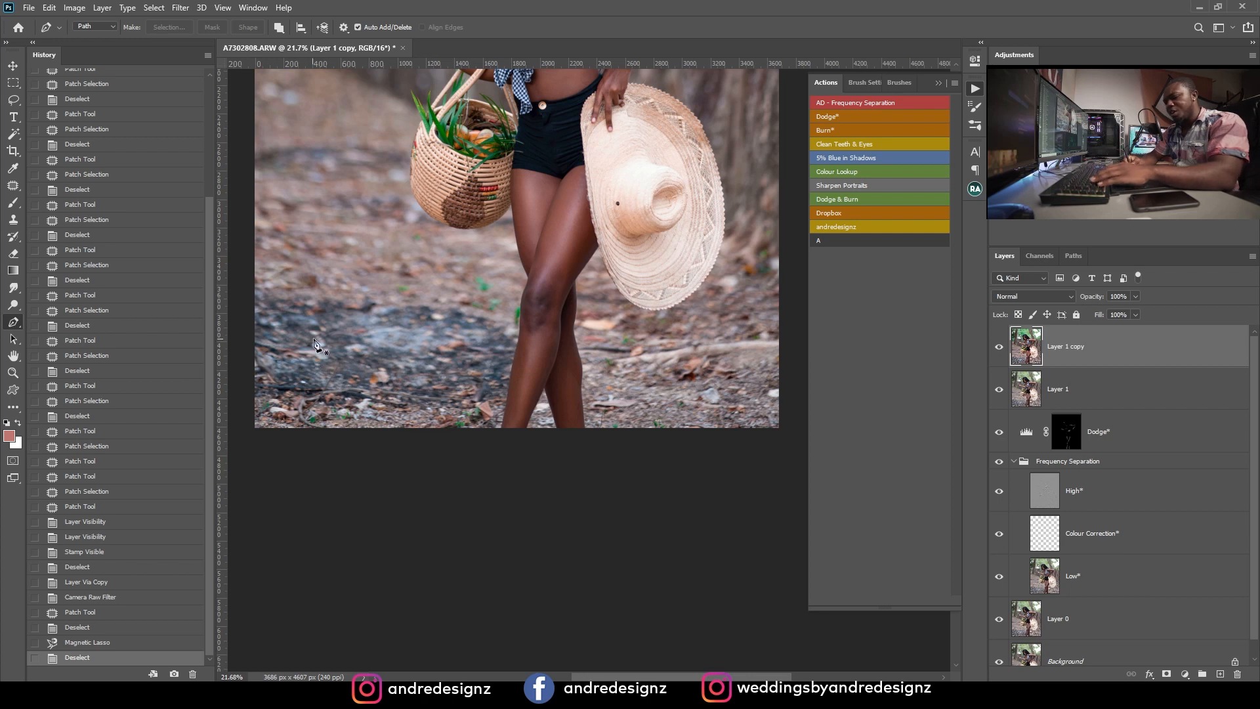
Step: Duplicate the Layer 1 copy layer and enlarge the Clone Stamp brush to 500 pixels
key("ctrl+j")
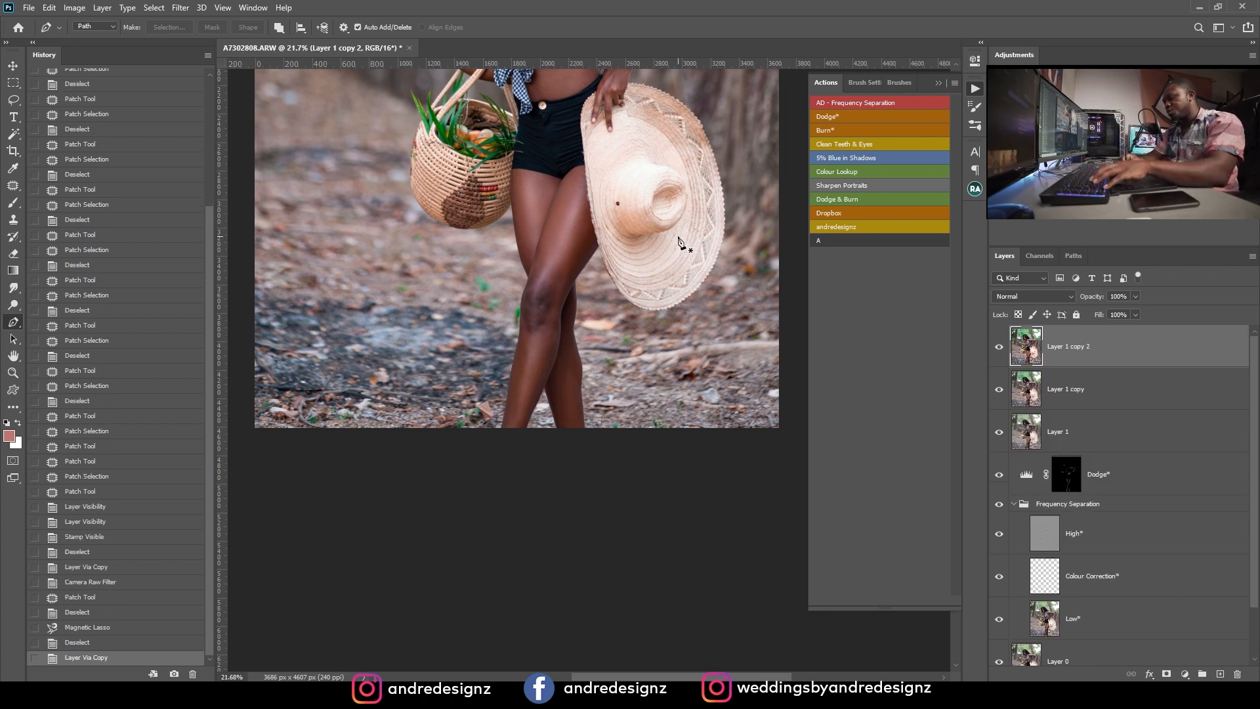
key("s")
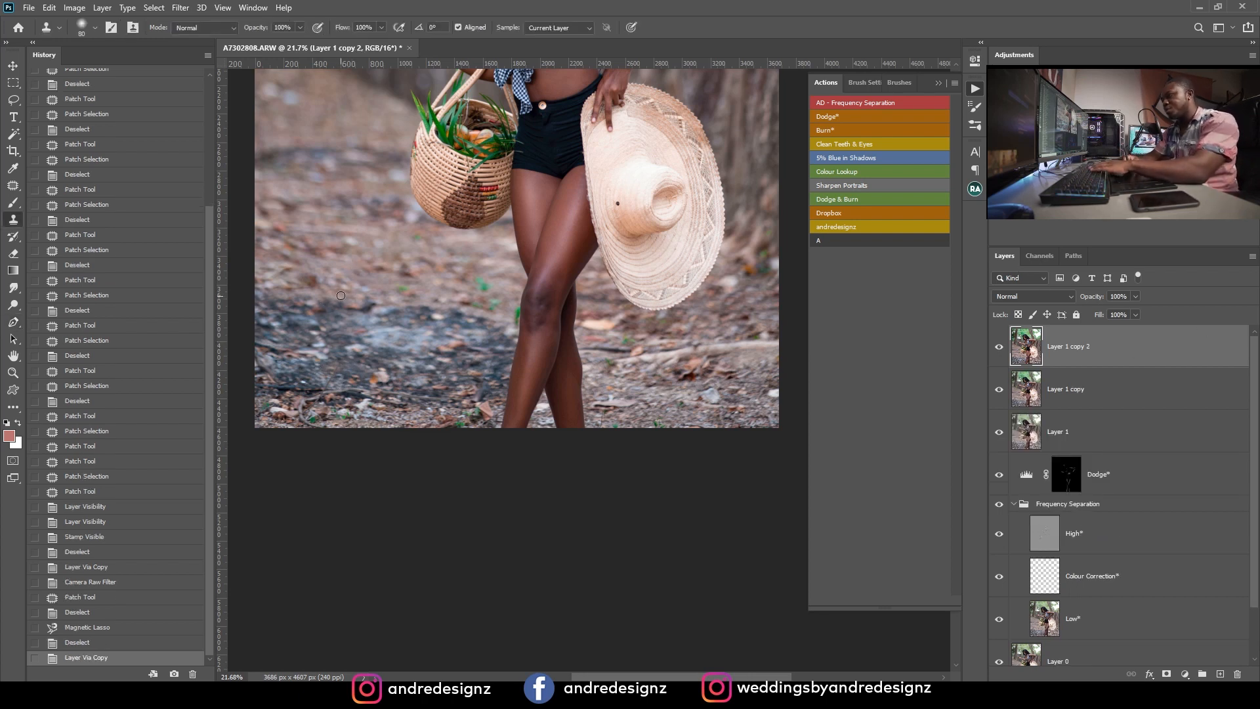
key("bracketright")
key("bracketright")
key("bracketright")
key("bracketright")
key("bracketright")
key("bracketright")
key("bracketright")
key("bracketright")
key("bracketright")
key("bracketright")
key("bracketright")
key("bracketright")
key("bracketright")
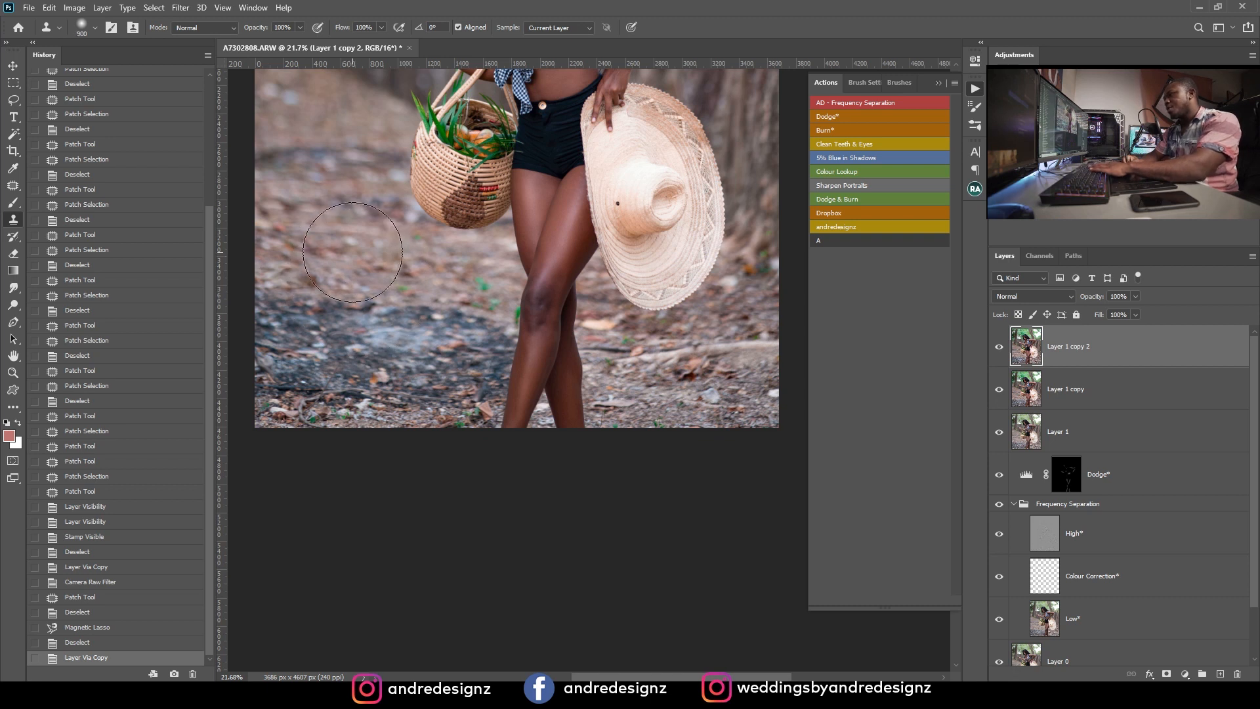
Step: Clone the lighter leaf-covered ground over the burnt patch's outer side, near the photo's edge
key("alt")
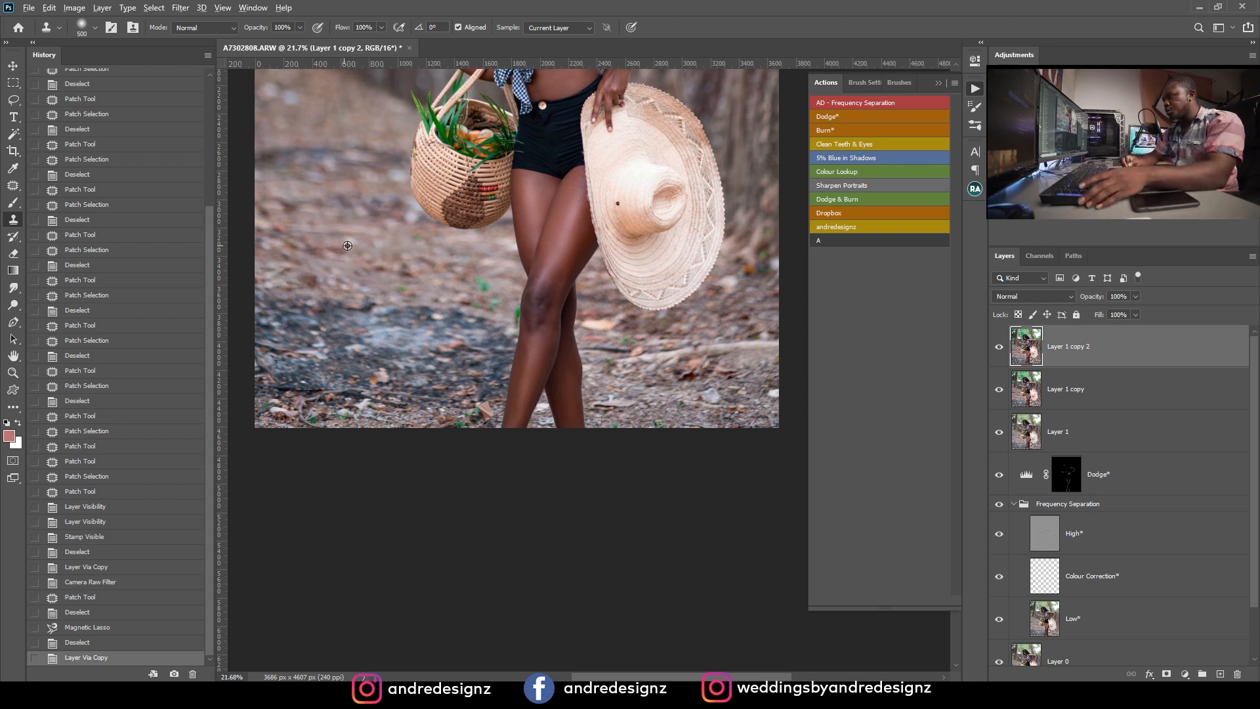
left_click(354, 249, "alt")
left_click_drag(336, 296, 321, 321)
left_click_drag(321, 294, 293, 321)
mouse_move(301, 296)
left_mouse_down()
mouse_move(270, 296)
mouse_move(281, 331)
left_mouse_up()
left_click_drag(295, 319, 280, 393)
left_click_drag(311, 330, 295, 411)
Step: Clone leafy ground sampled above the burnt patch over its middle and down to the photo's bottom edge
left_click(356, 261, "alt")
left_click_drag(384, 315, 344, 378)
mouse_move(371, 319)
left_mouse_down()
mouse_move(346, 319)
mouse_move(391, 348)
left_mouse_up()
mouse_move(401, 326)
left_mouse_down()
mouse_move(467, 328)
mouse_move(458, 340)
left_mouse_up()
mouse_move(459, 321)
left_mouse_down()
mouse_move(441, 340)
mouse_move(397, 367)
mouse_move(401, 394)
left_mouse_up()
mouse_move(394, 354)
left_mouse_down()
mouse_move(387, 396)
mouse_move(336, 395)
left_mouse_up()
left_click_drag(279, 437, 278, 410)
mouse_move(277, 407)
left_mouse_down()
mouse_move(374, 386)
mouse_move(395, 438)
left_mouse_up()
left_click_drag(384, 420, 388, 441)
mouse_move(290, 381)
left_mouse_down()
mouse_move(279, 400)
mouse_move(278, 387)
left_mouse_up()
left_click_drag(351, 399, 335, 402)
left_click_drag(340, 427, 377, 431)
Step: Clone ground sampled below the basket over the remaining burnt area towards the legs
left_click(416, 266, "alt")
left_click_drag(361, 343, 375, 360)
left_click_drag(402, 368, 453, 402)
left_click_drag(444, 397, 420, 416)
left_click_drag(406, 394, 393, 410)
left_click_drag(410, 375, 400, 367)
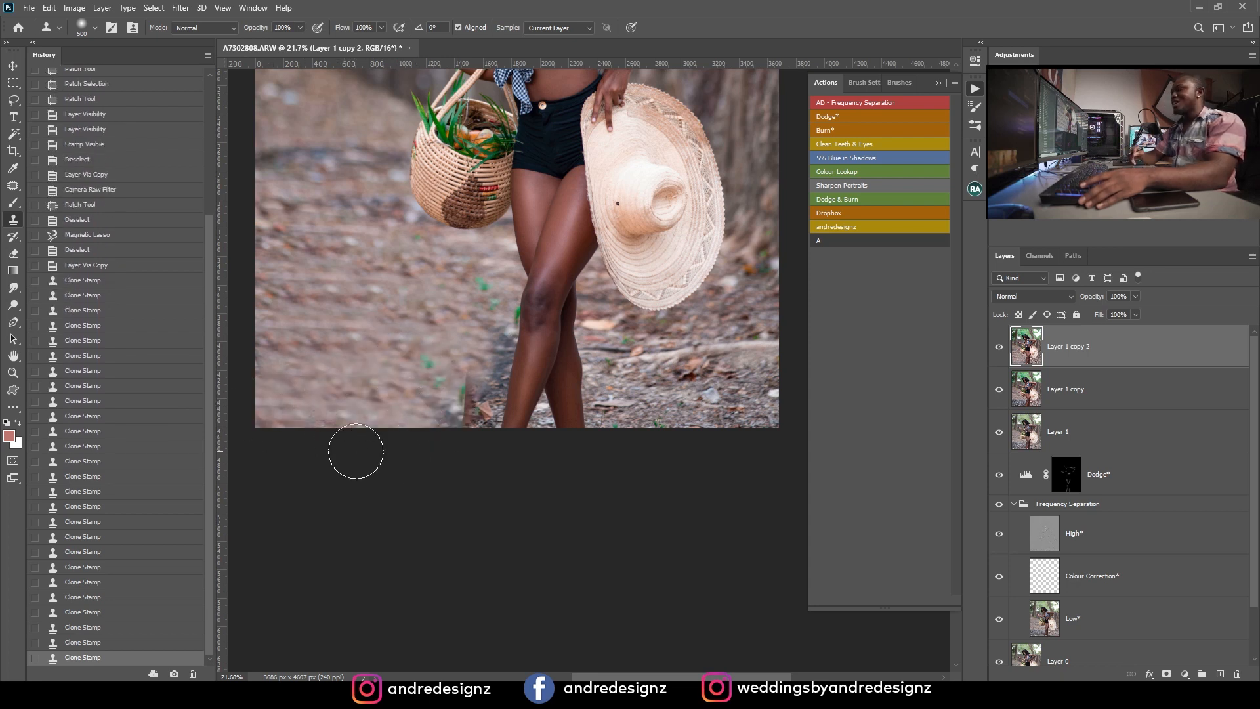
Step: Revert the photo to the history state before all the Clone Stamp strokes, keeping the duplicated layer
scroll(363, 453, "down", 5)
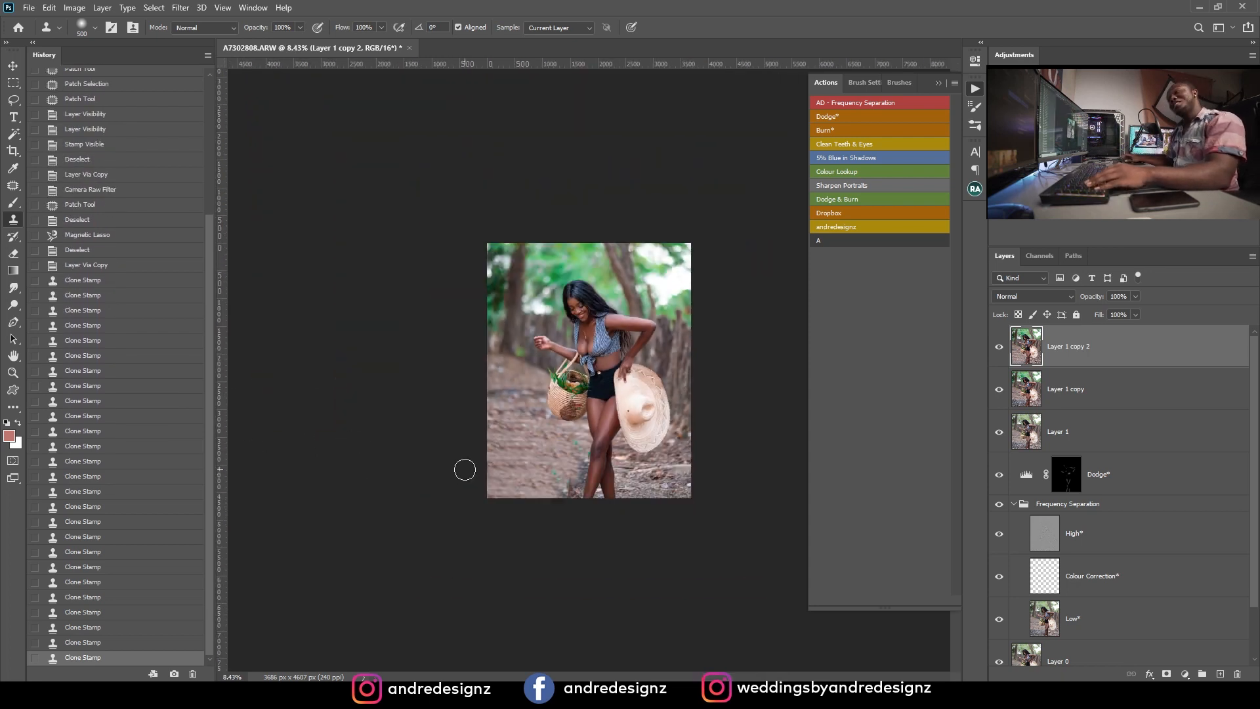
left_click(99, 611)
left_click(114, 537)
left_click(124, 432)
left_click(137, 342)
left_click(153, 271)
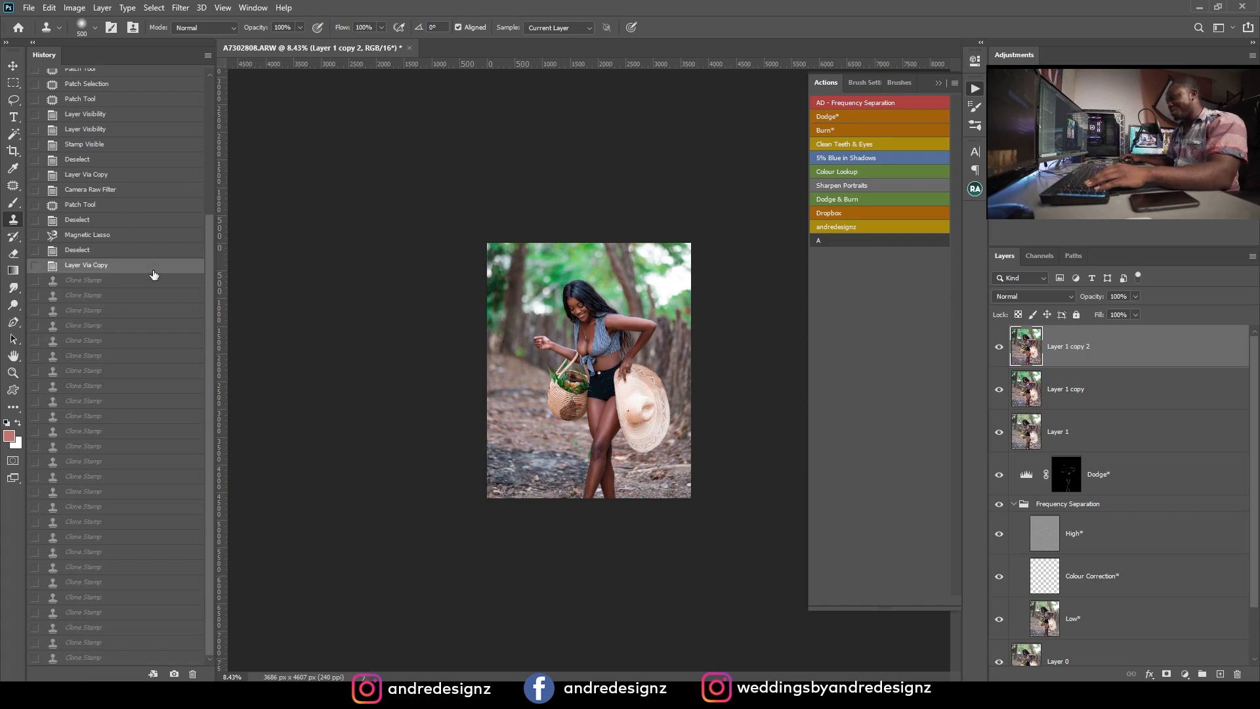
scroll(431, 634, "up", 5)
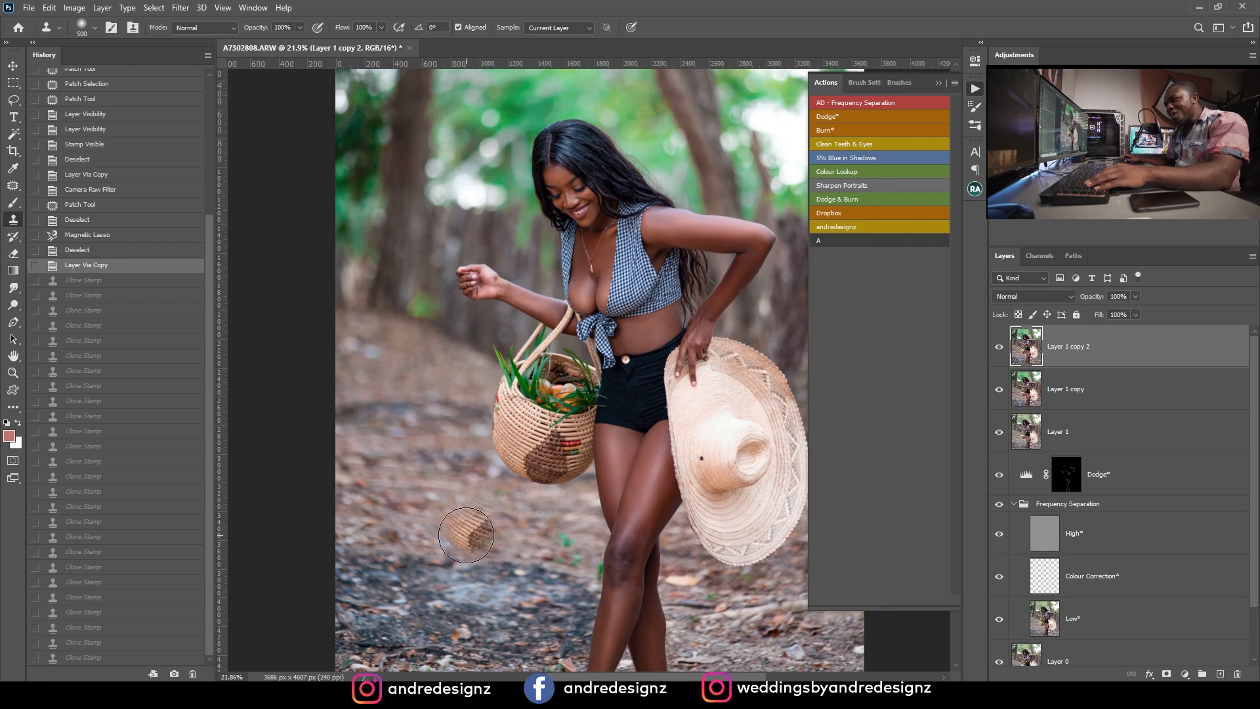
Step: Clone leafy ground sampled from above the burnt patch over its upper part, beside the legs
left_click_drag(493, 552, 325, 545)
mouse_move(430, 525)
left_mouse_down()
mouse_move(358, 528)
mouse_move(329, 570)
mouse_move(338, 572)
left_mouse_up()
left_click(492, 518, "alt")
mouse_move(523, 540)
left_mouse_down()
mouse_move(566, 550)
mouse_move(565, 570)
mouse_move(517, 591)
mouse_move(331, 588)
left_mouse_up()
left_click_drag(425, 538, 348, 533)
Step: Clone ground over the burnt patch's lower part near the photo's corner, and undo the final stroke
left_click(453, 610, "alt")
left_click_drag(426, 641, 332, 628)
scroll(423, 638, "down", 4)
left_click(453, 489, "alt")
mouse_move(441, 520)
left_mouse_down()
mouse_move(510, 500)
mouse_move(528, 510)
mouse_move(531, 550)
mouse_move(511, 565)
mouse_move(404, 590)
left_mouse_up()
key("ctrl+z")
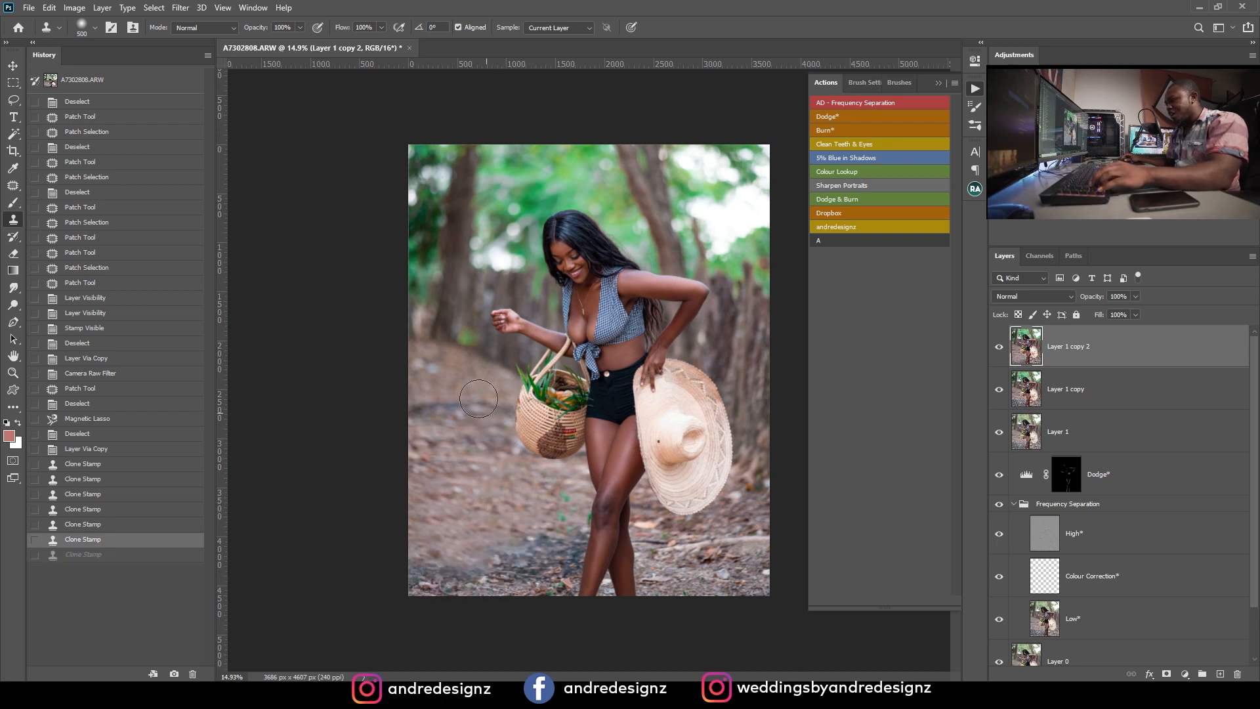
Step: Patch the remaining burnt strip along the photo's bottom edge with the brown ground just above it
key("j")
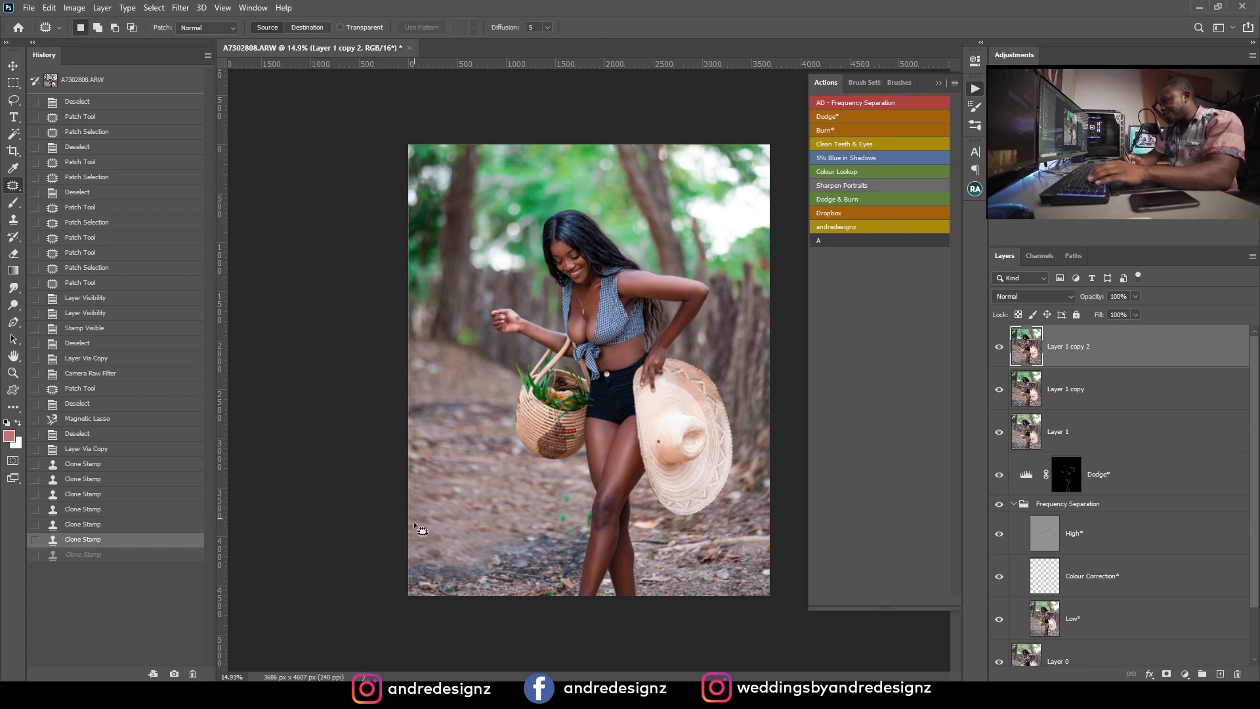
left_click_drag(568, 564, 421, 540)
mouse_move(499, 565)
left_mouse_down()
mouse_move(493, 509)
mouse_move(511, 509)
left_mouse_up()
key("ctrl+d")
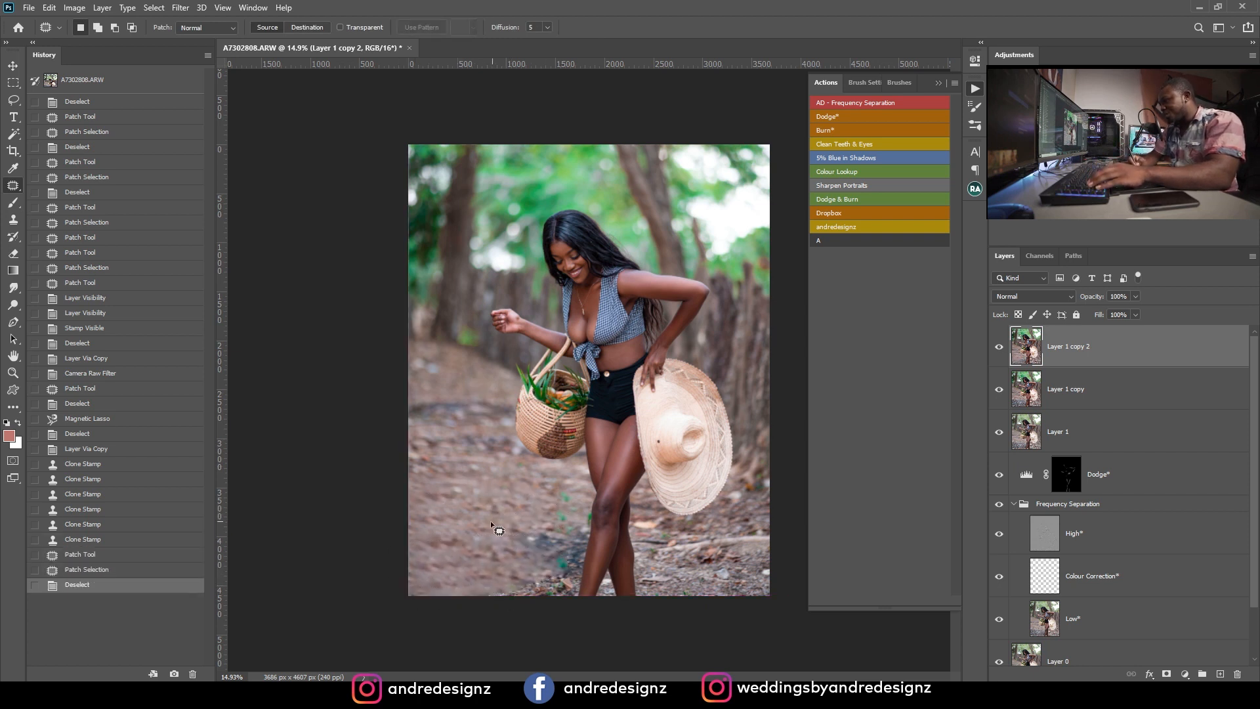
Step: Patch the leftover dark areas between the cloned ground and the shin with lighter ground from above
left_click_drag(514, 565, 509, 526)
left_click_drag(517, 545, 481, 507)
key("ctrl+d")
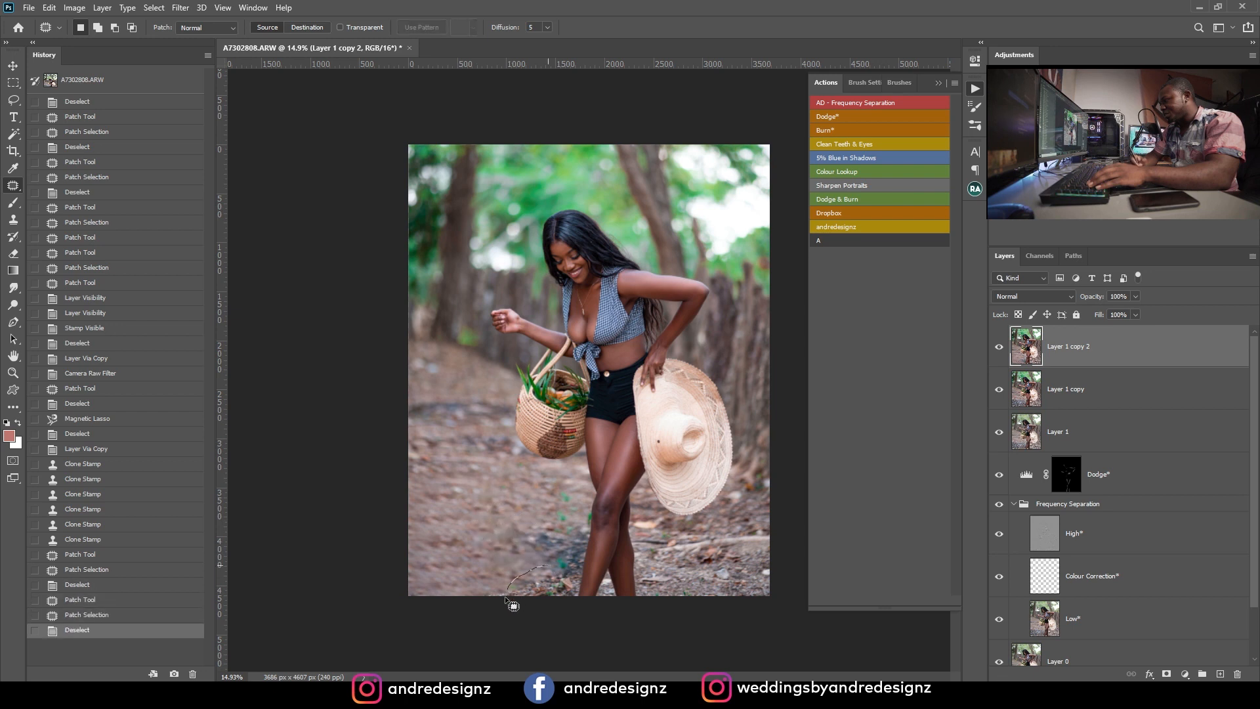
left_click_drag(572, 588, 574, 592)
left_click_drag(545, 581, 472, 542)
key("ctrl+d")
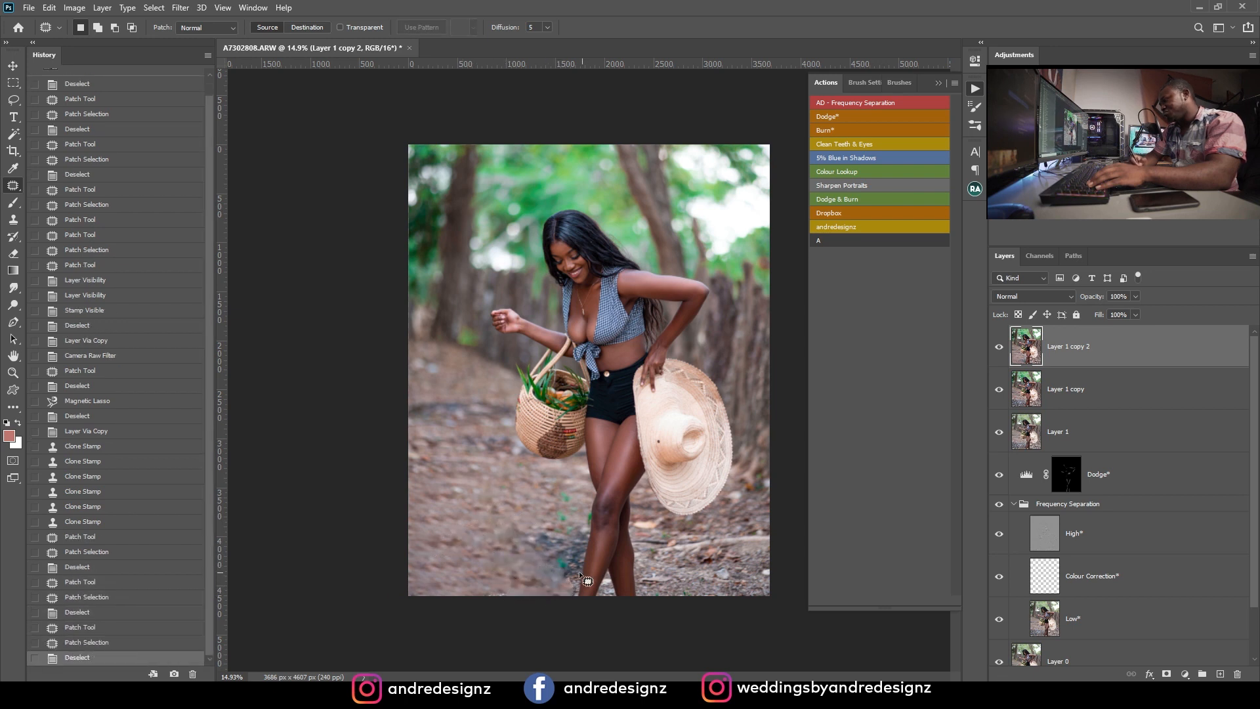
Step: Clone nearby ground over the uneven seam along the photo's bottom edge and the smudged area beside the shin
key("ctrl+plus")
key("ctrl+plus")
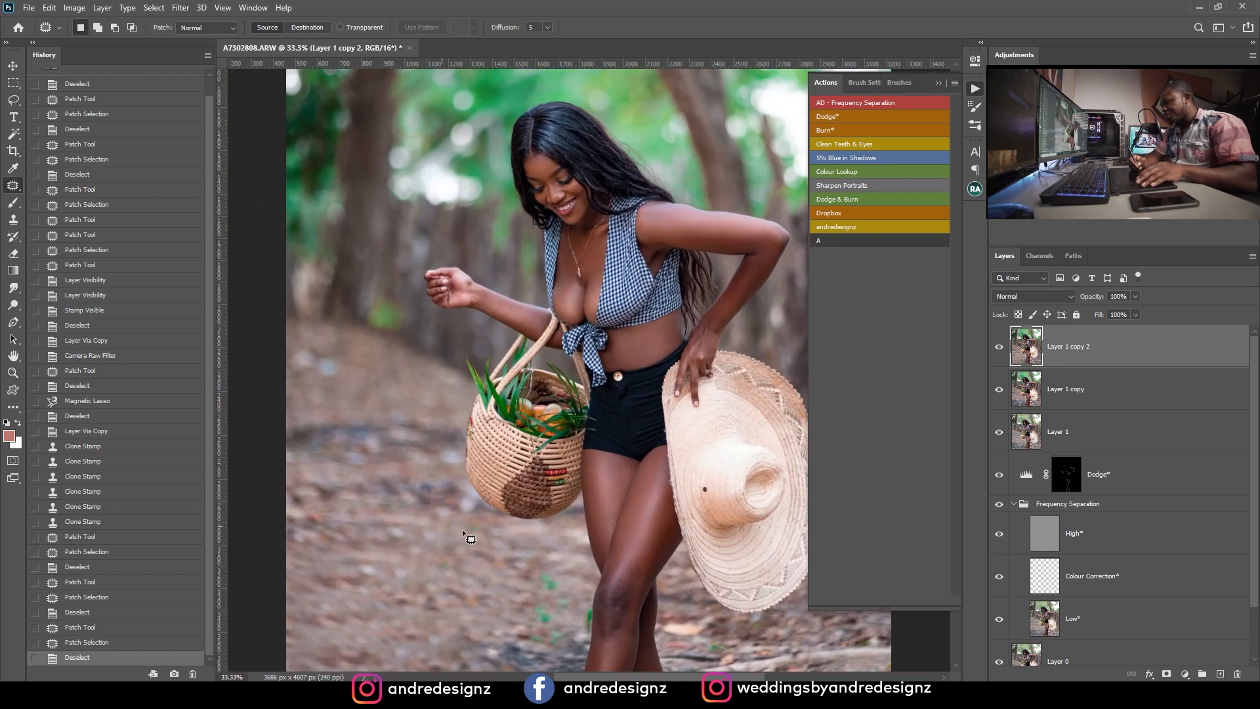
left_click_drag(509, 522, 430, 204)
key("s")
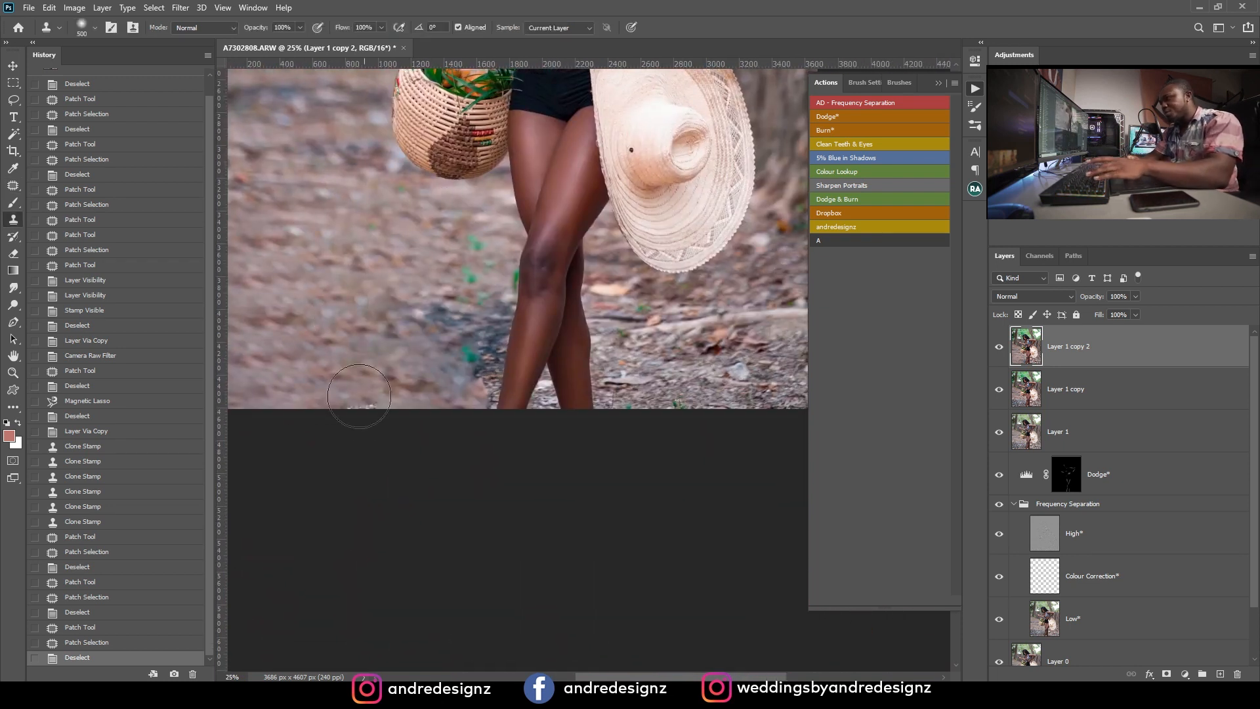
left_click(374, 343, "alt")
left_click_drag(372, 401, 327, 415)
mouse_move(440, 349)
left_mouse_down()
mouse_move(430, 323)
mouse_move(433, 361)
left_mouse_up()
left_click_drag(438, 381, 398, 417)
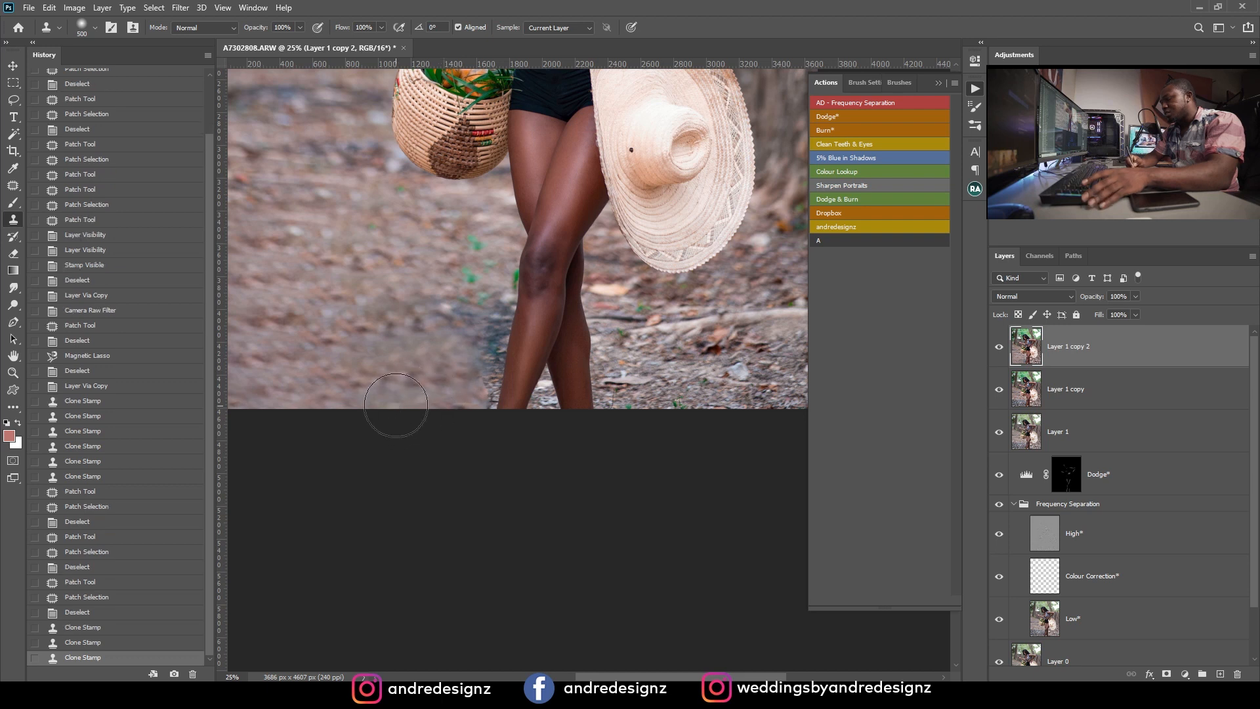
Step: Clone ground close along the outer edge of the shin with the Clone Stamp brush reduced to 175
key("bracketleft")
key("bracketleft")
key("bracketleft")
key("bracketleft")
key("bracketleft")
left_click(467, 362, "alt")
mouse_move(477, 377)
left_mouse_down()
mouse_move(481, 356)
mouse_move(441, 323)
mouse_move(402, 321)
left_mouse_up()
left_click_drag(487, 374, 489, 394)
left_click(487, 399)
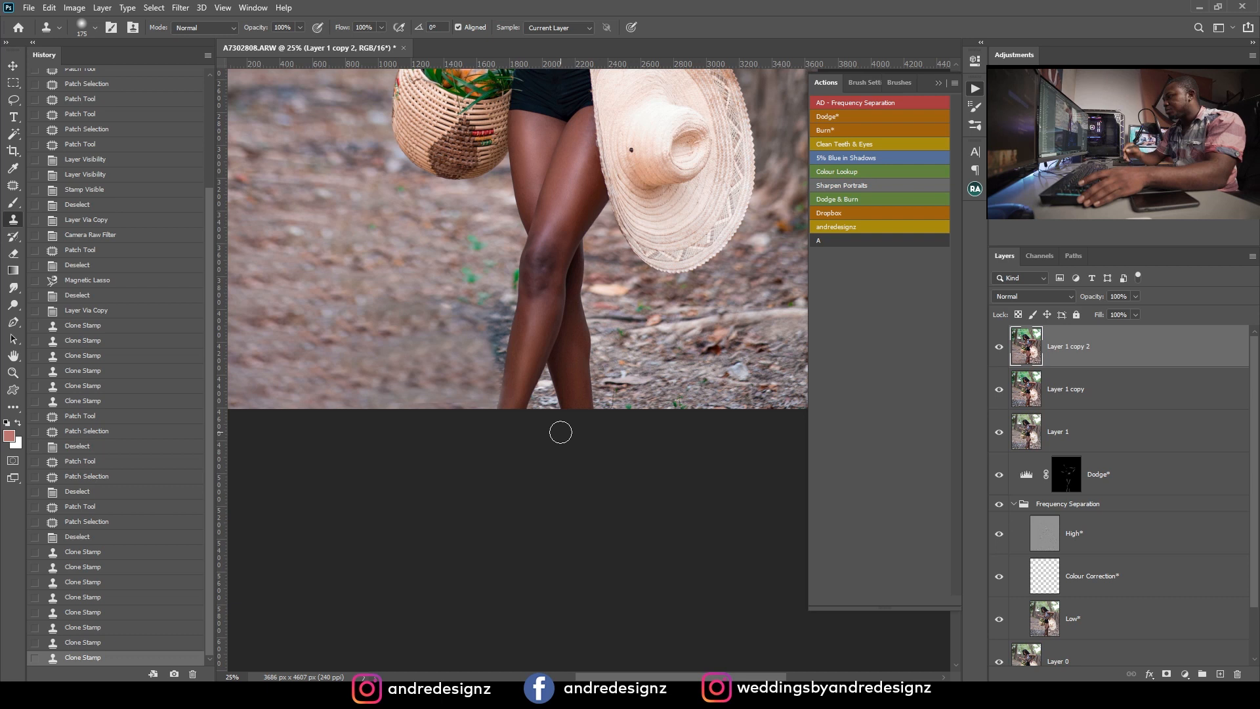
Step: Inspect the cloned edge along the shin up close and add a layer mask to Layer 1 copy 2
key("ctrl+0")
scroll(582, 427, "up", 5)
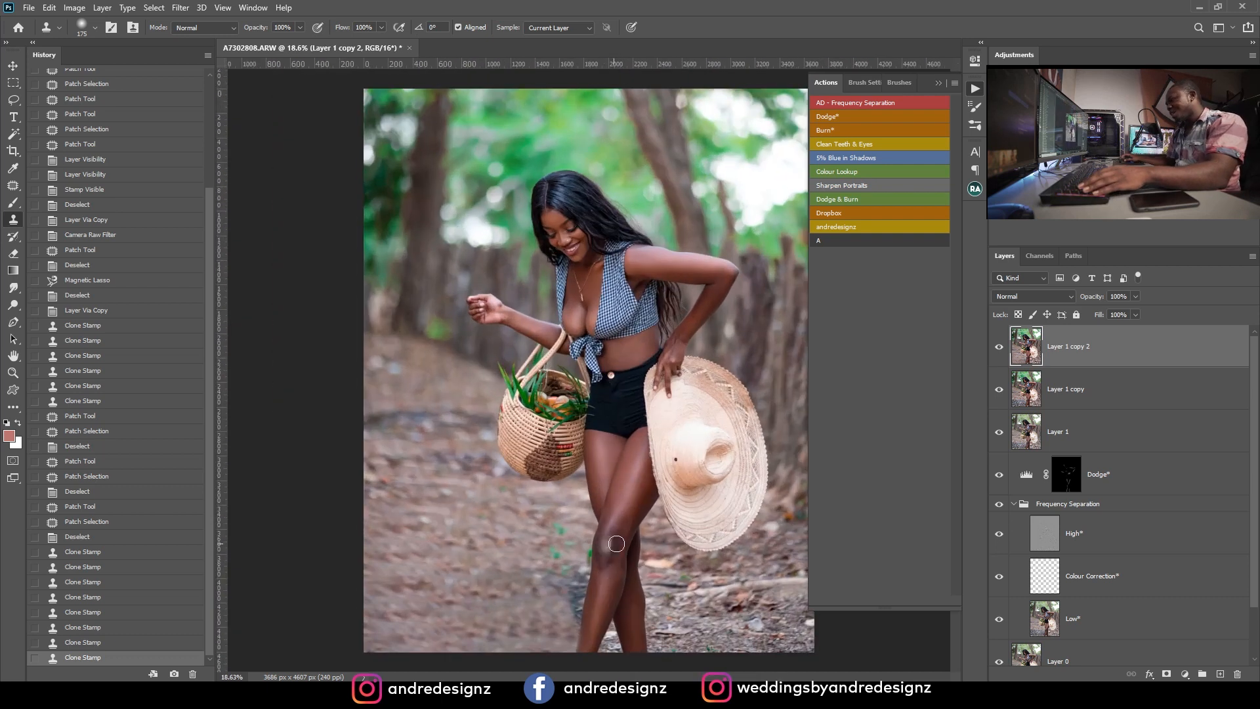
scroll(658, 258, "up", 3)
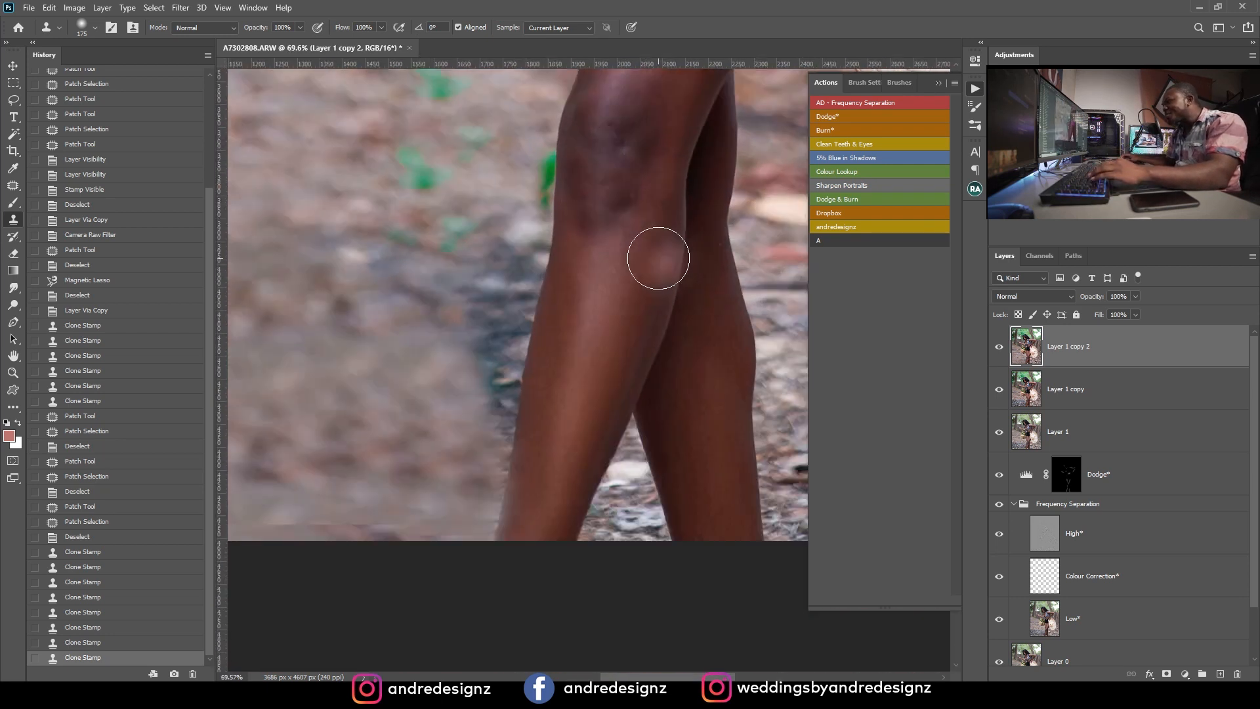
left_click(644, 156)
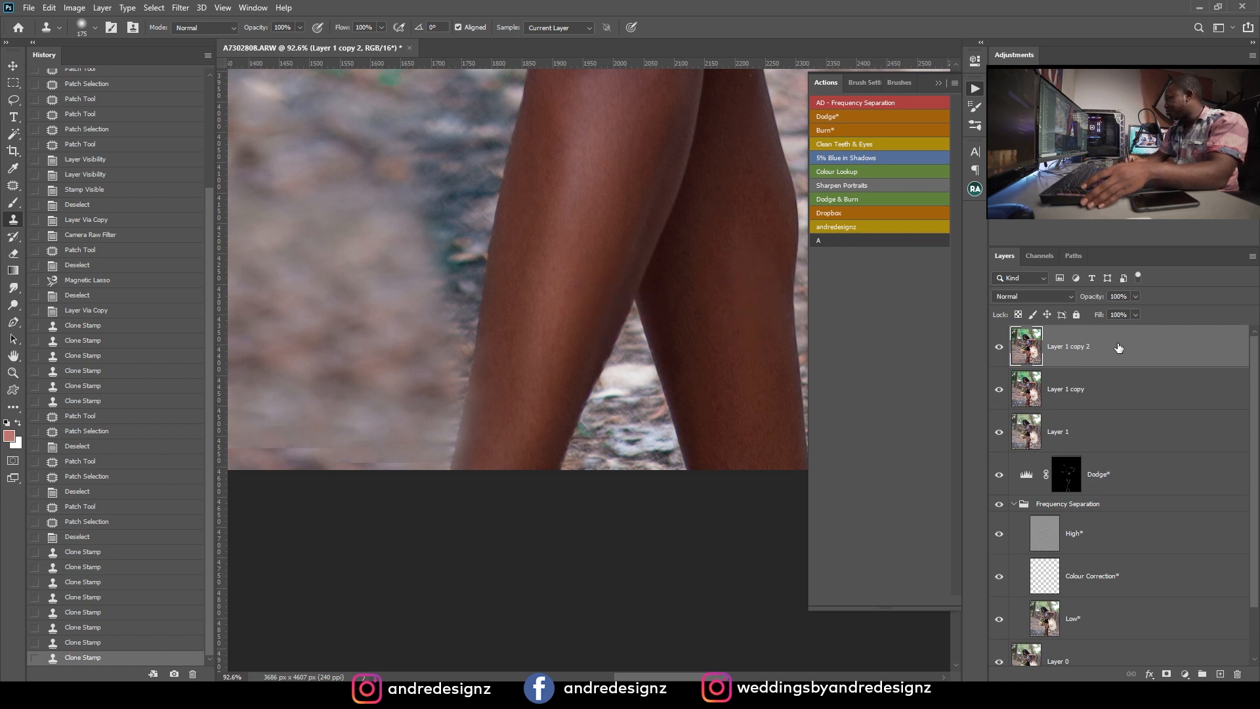
left_click(1167, 675)
key("bracketleft")
key("bracketleft")
key("bracketleft")
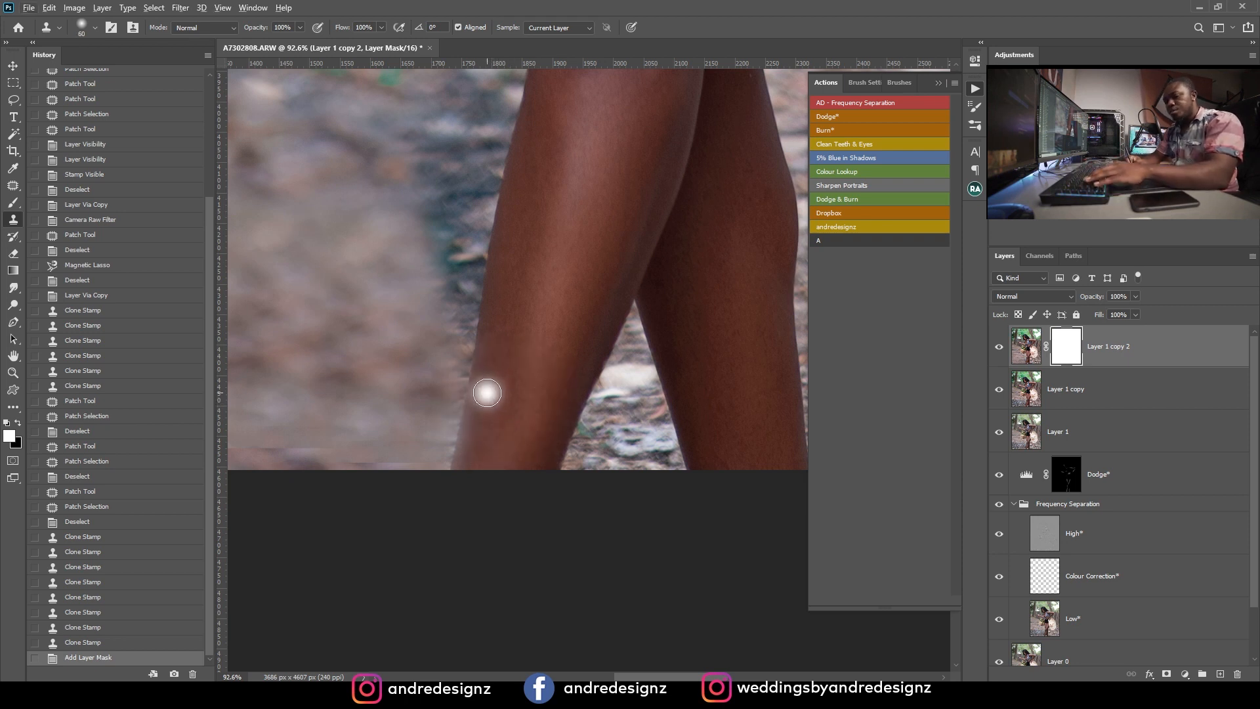
Step: Raise the brush flow and paint black on the mask over the lower shin to restore the leg
key("b")
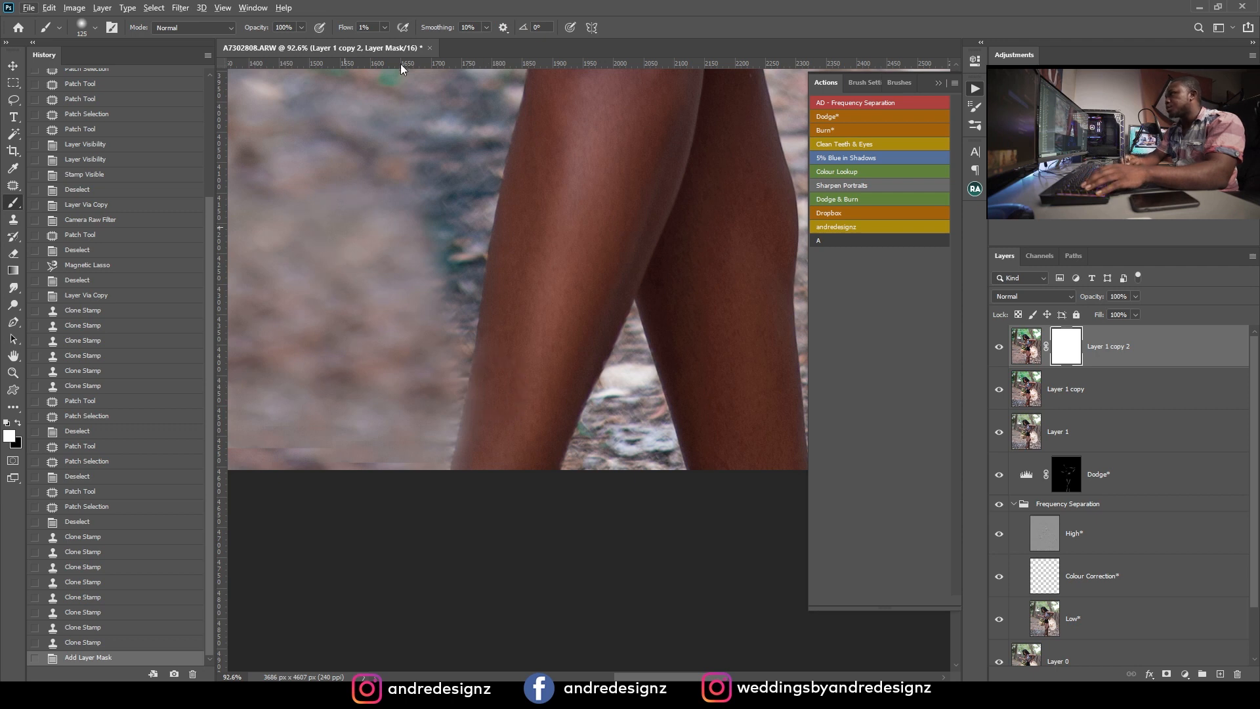
left_click(385, 27)
left_click_drag(384, 42, 444, 42)
mouse_move(518, 402)
left_mouse_down()
mouse_move(496, 417)
mouse_move(498, 449)
mouse_move(515, 423)
left_mouse_up()
key("x")
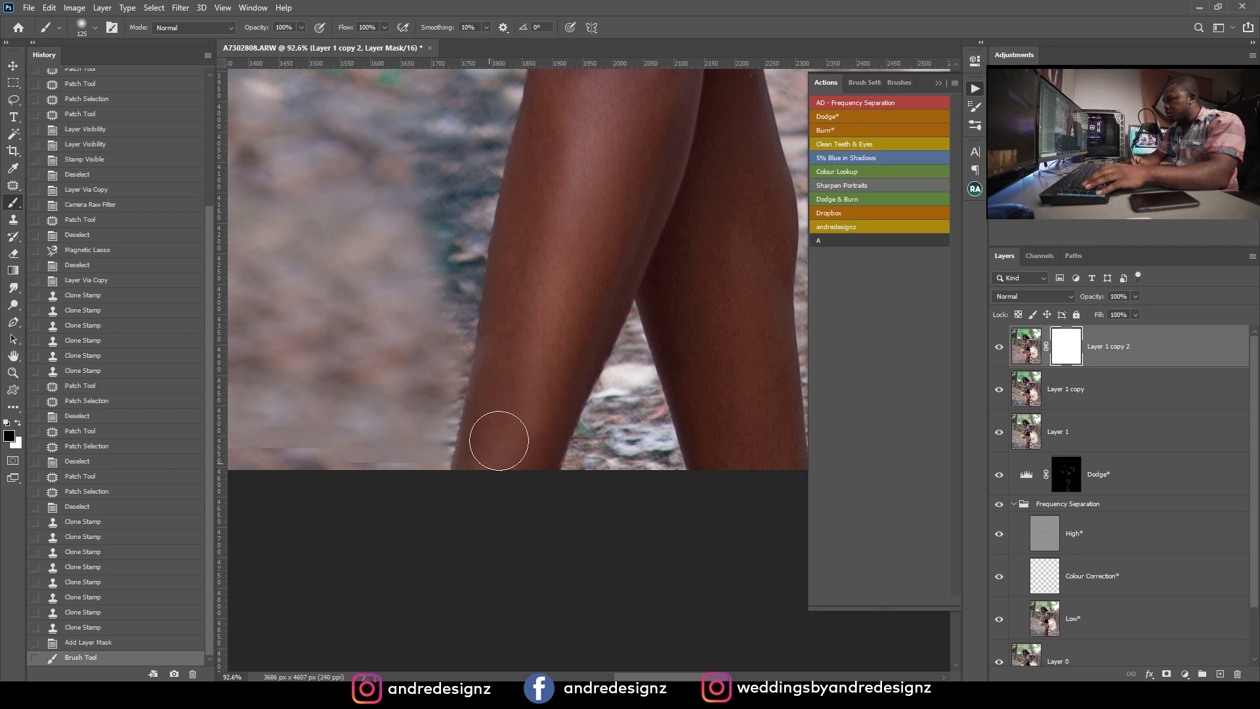
mouse_move(510, 356)
left_mouse_down()
mouse_move(484, 470)
mouse_move(518, 476)
left_mouse_up()
scroll(540, 396, "down", 4)
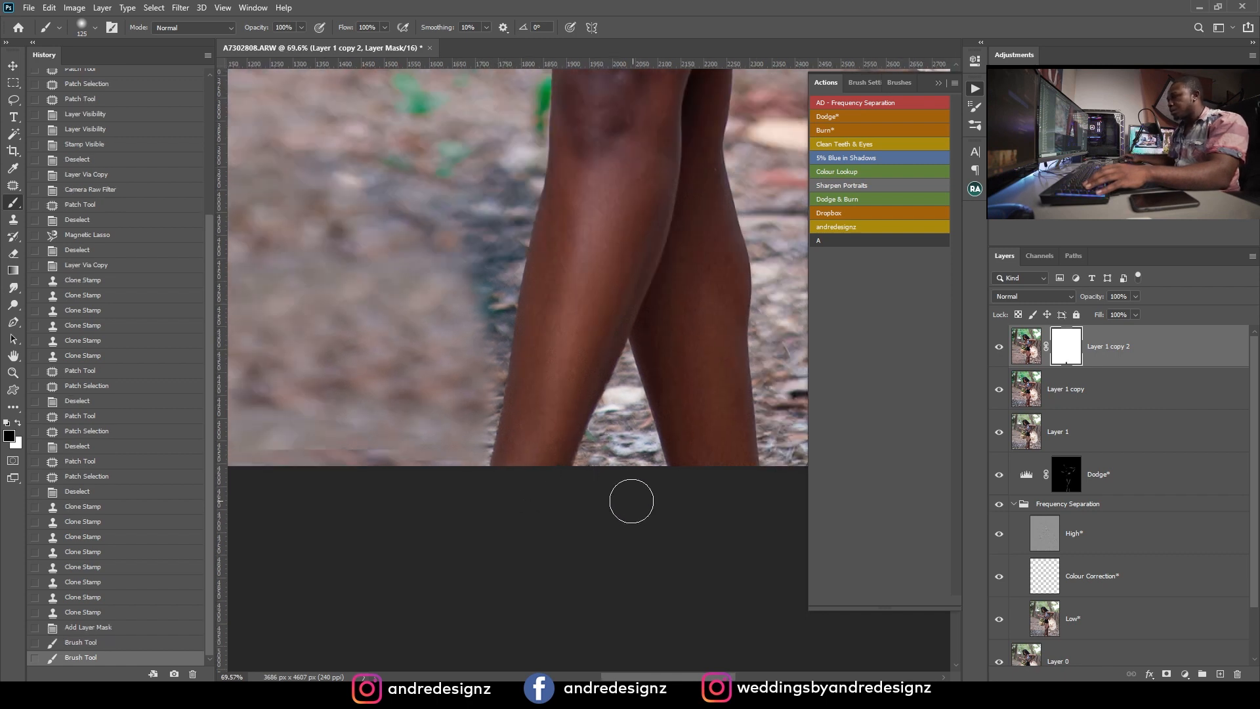
Step: Stamp all visible layers into a new top layer and clone over the ground near the photo's bottom edge
left_click(1152, 351)
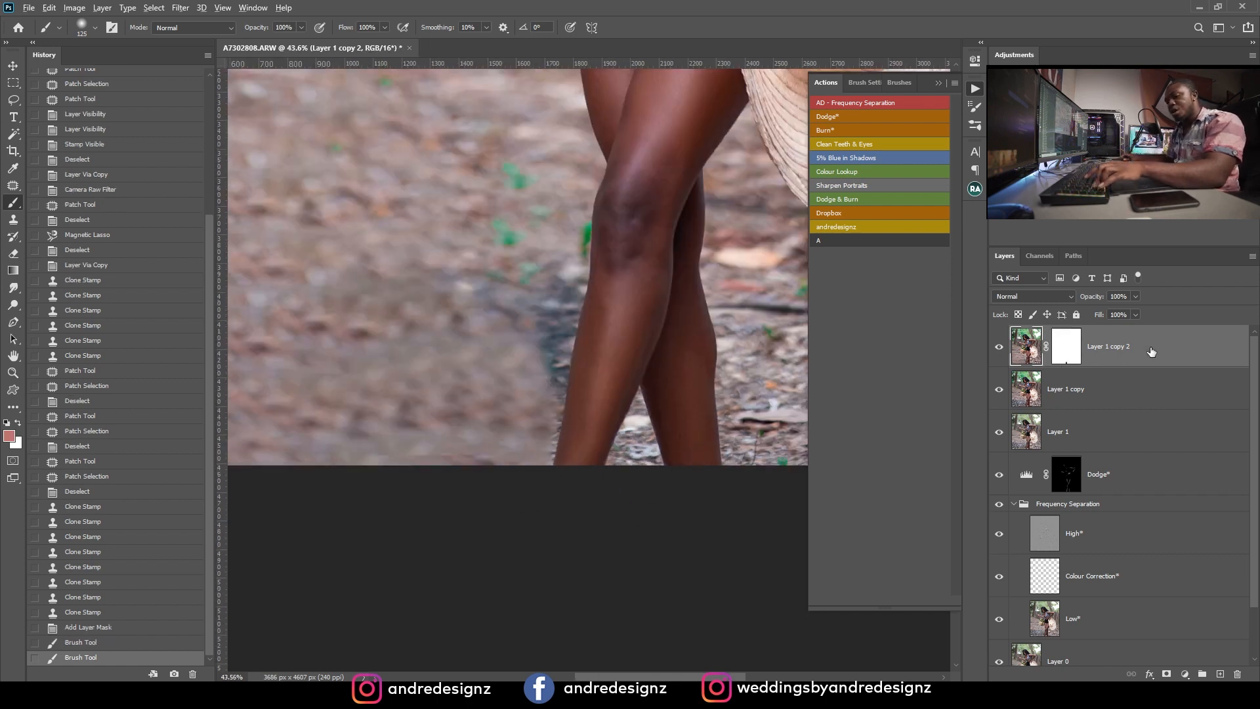
key("ctrl+shift+alt+e")
key("s")
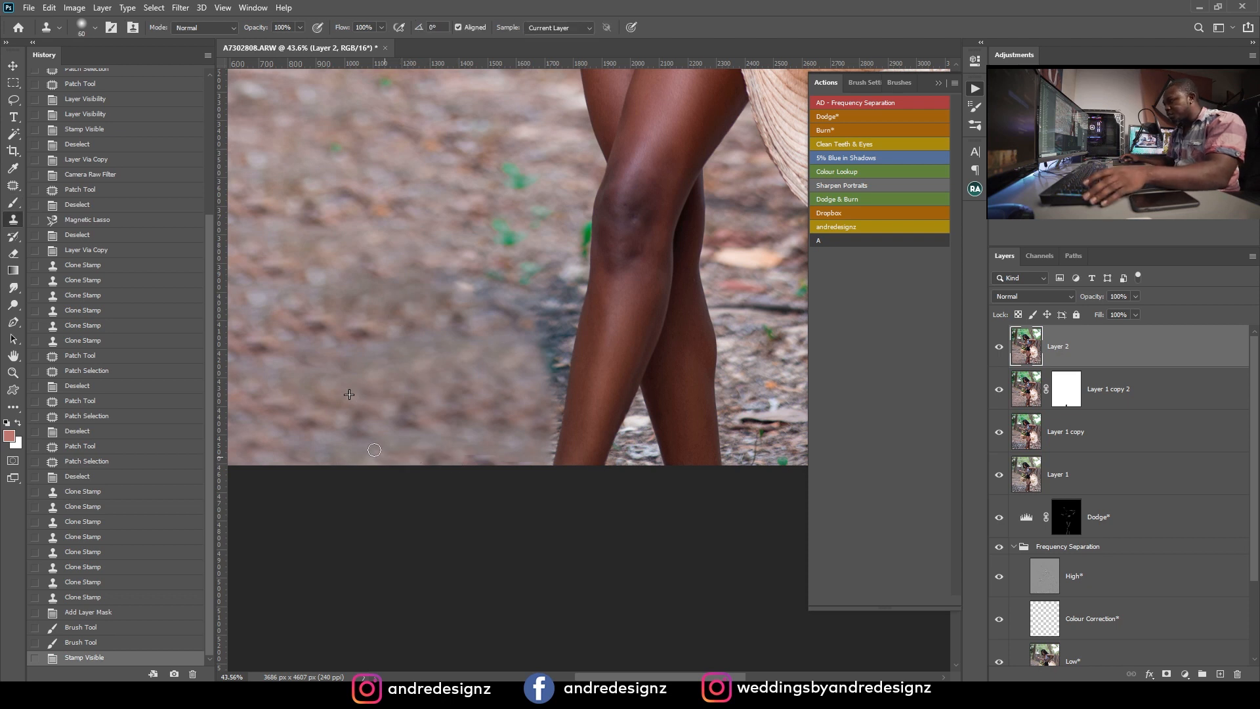
left_click(419, 447)
scroll(564, 407, "down", 8)
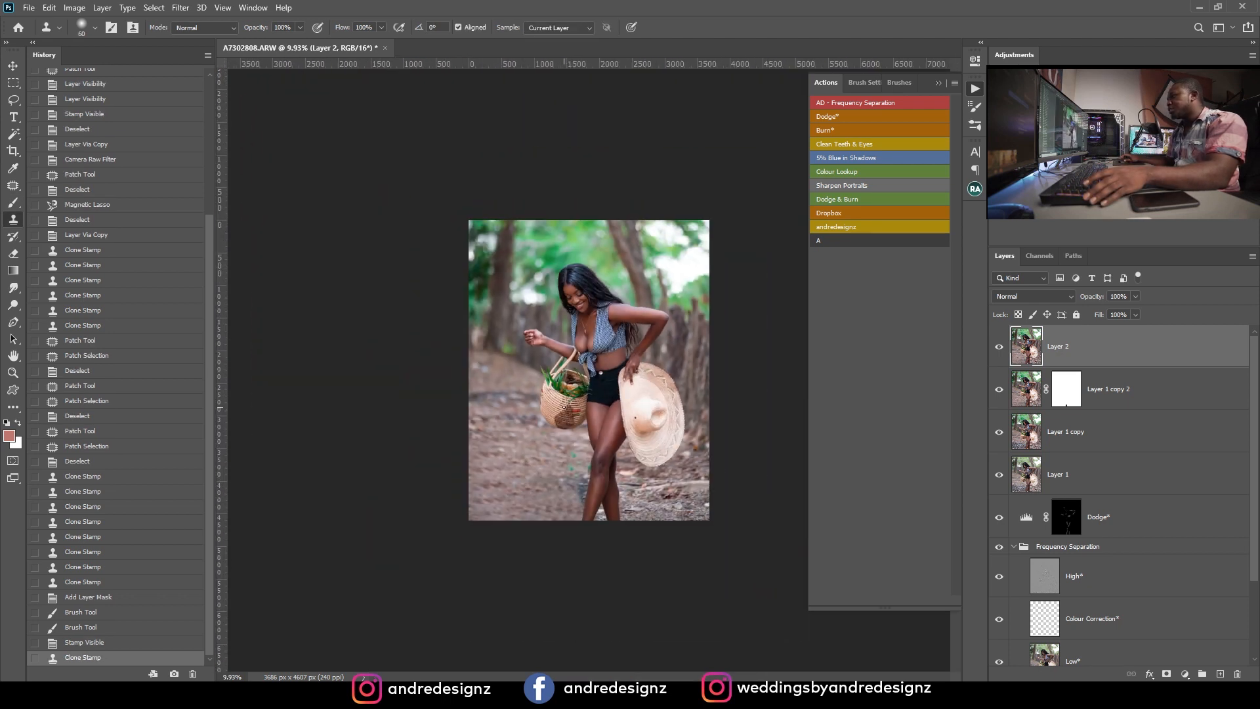
Step: Delete the stamped Layer 2 and the masked Layer 1 copy 2 to discard the burnt-ground retouching
scroll(656, 393, "up", 2)
scroll(669, 473, "down", 1)
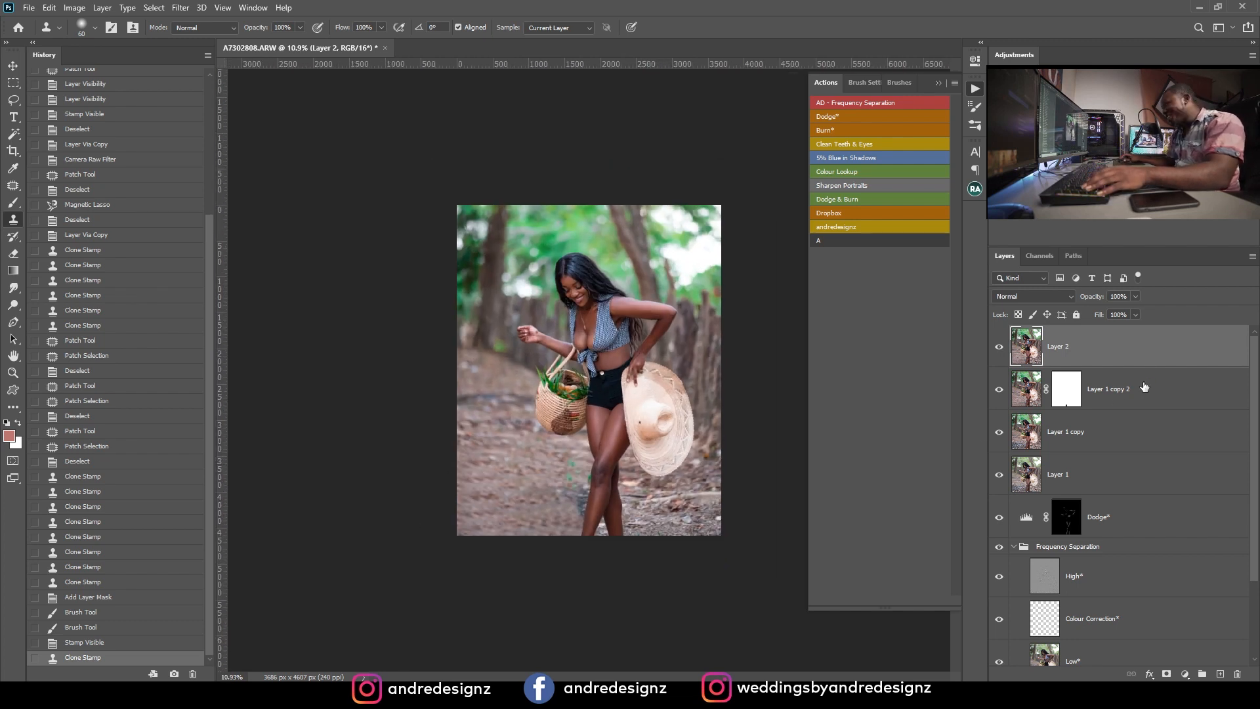
key("Delete")
key("Delete")
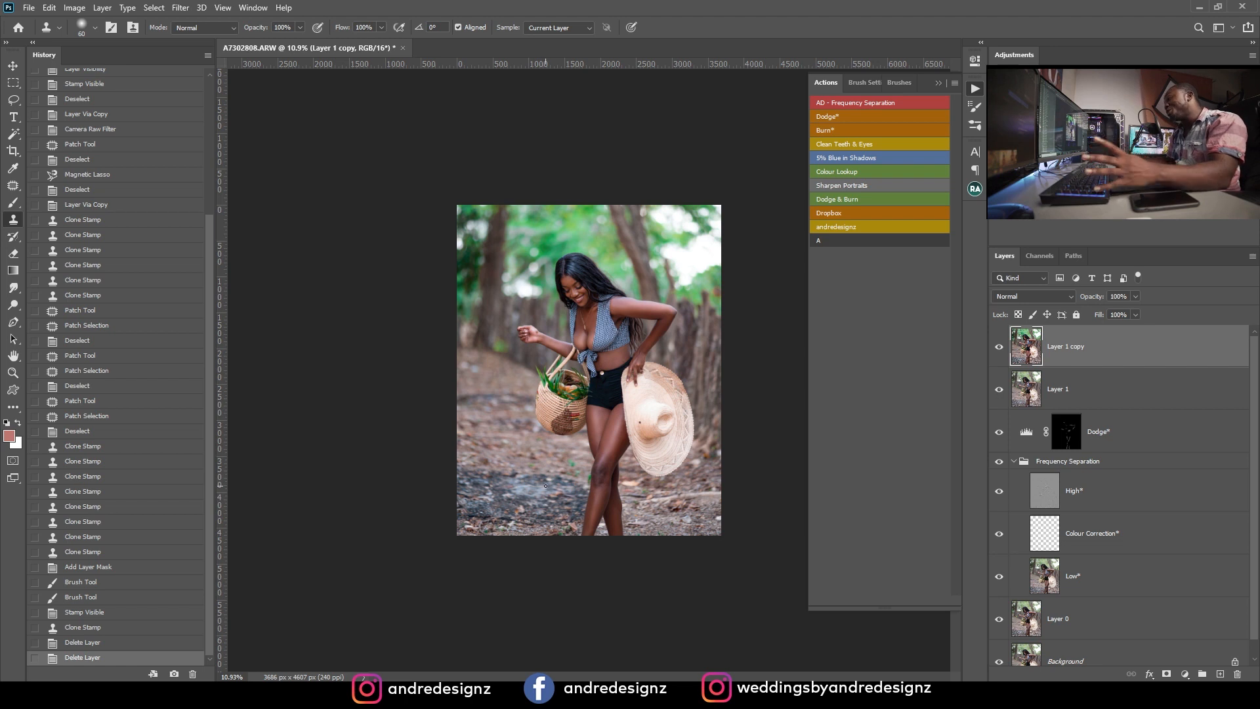
Step: Move the Colour Correction layer out of the Frequency Separation group to the top of the layer stack
scroll(683, 510, "up", 5)
scroll(754, 521, "up", 6)
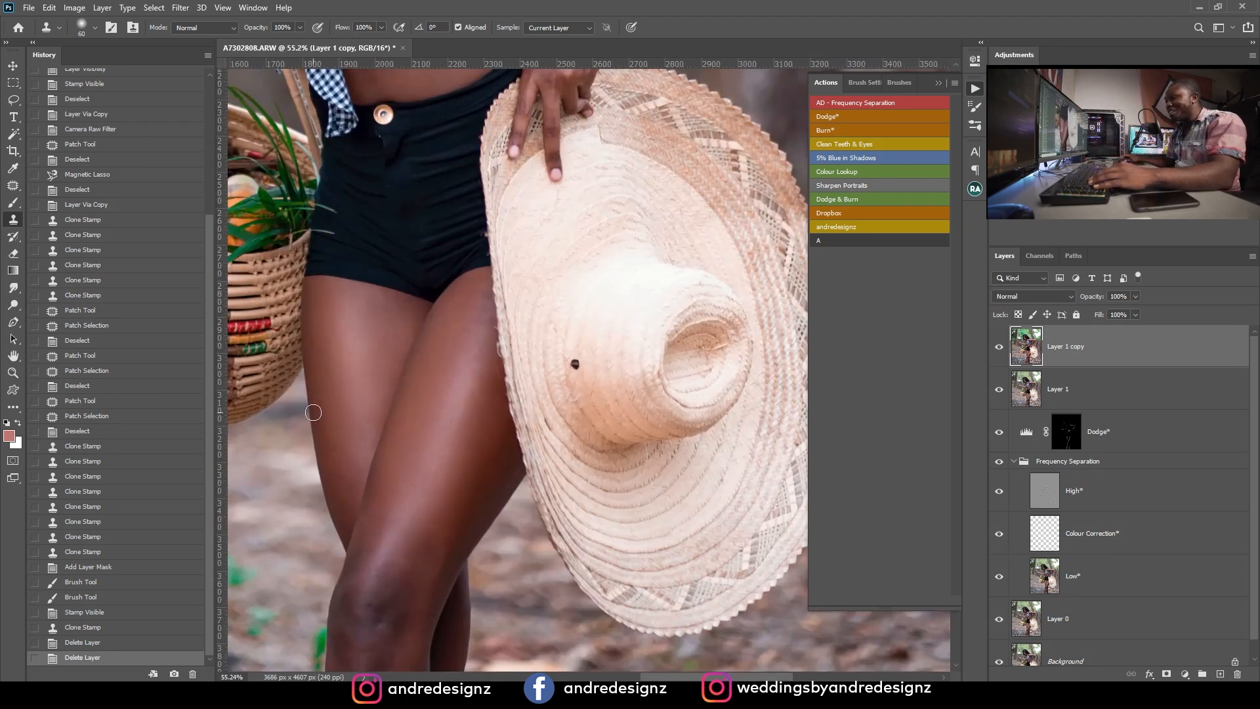
scroll(313, 412, "down", 3)
scroll(551, 344, "up", 5)
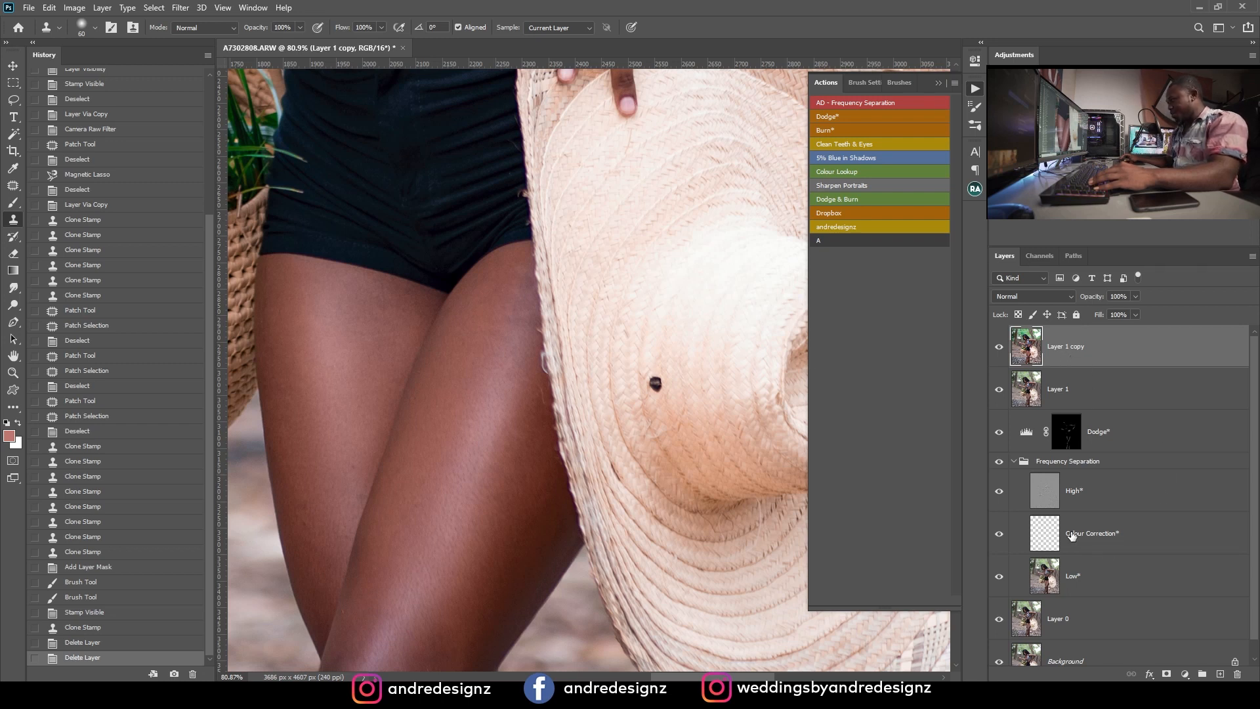
left_click_drag(1127, 540, 1122, 338)
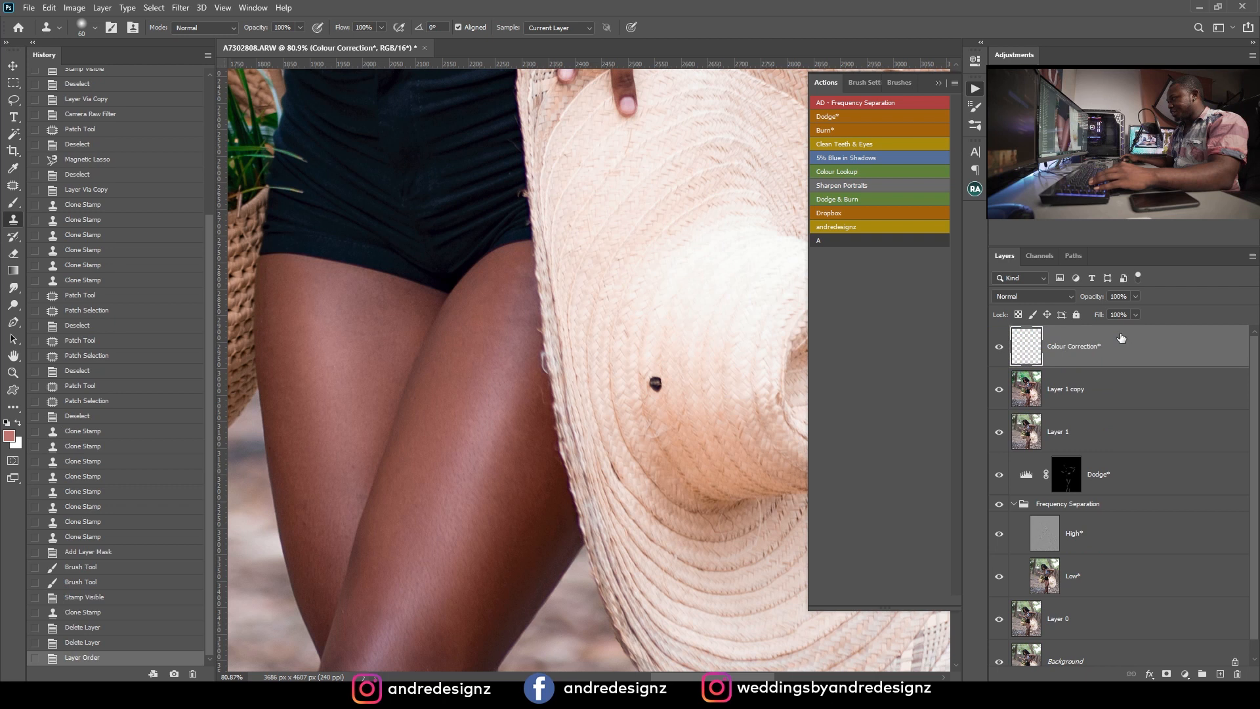
Step: Paint sampled thigh skin tone over the discoloured upper thigh beside the hat brim, using a size 60 brush at 1% flow
key("b")
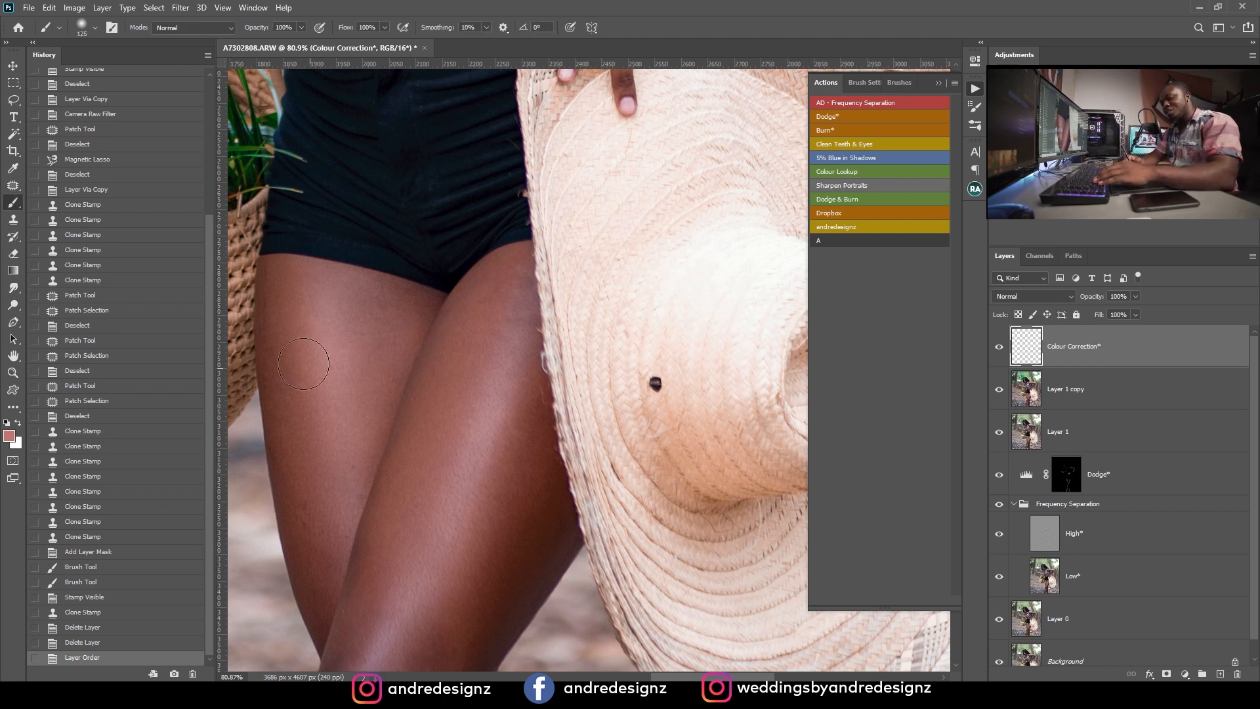
left_click_drag(383, 27, 297, 45)
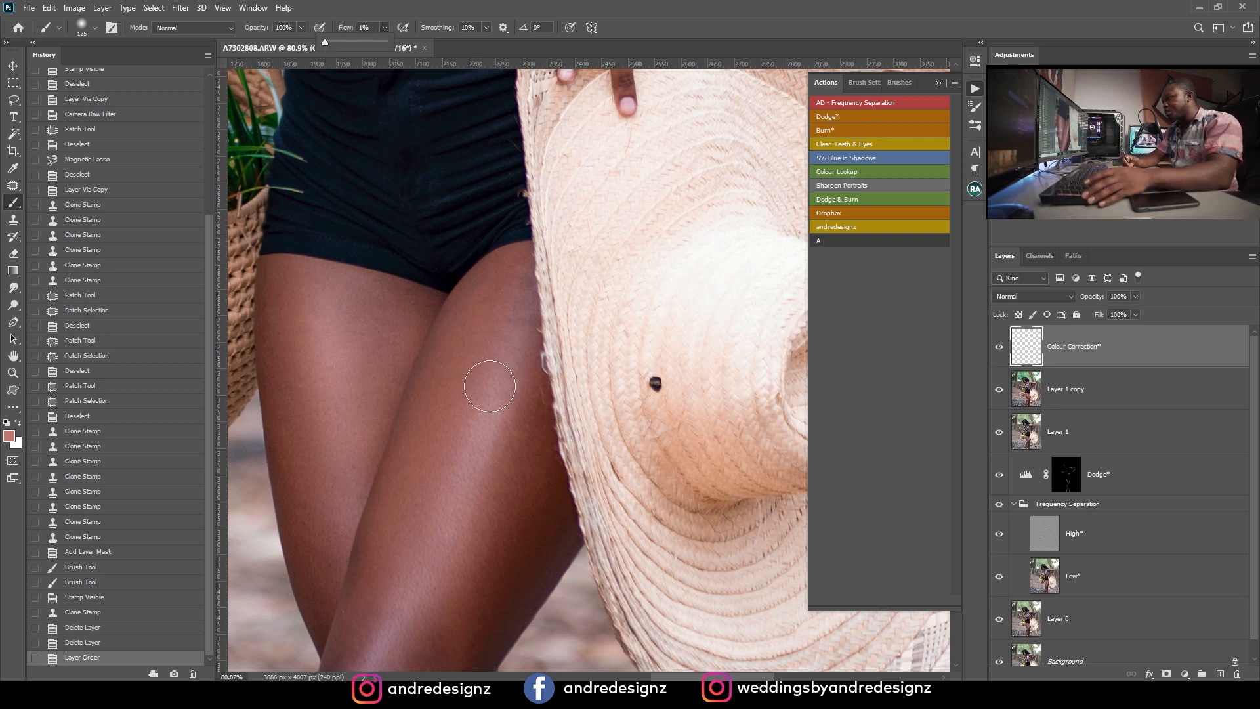
left_click(510, 380, "alt")
key("bracketleft")
key("bracketleft")
key("bracketleft")
key("bracketleft")
key("bracketleft")
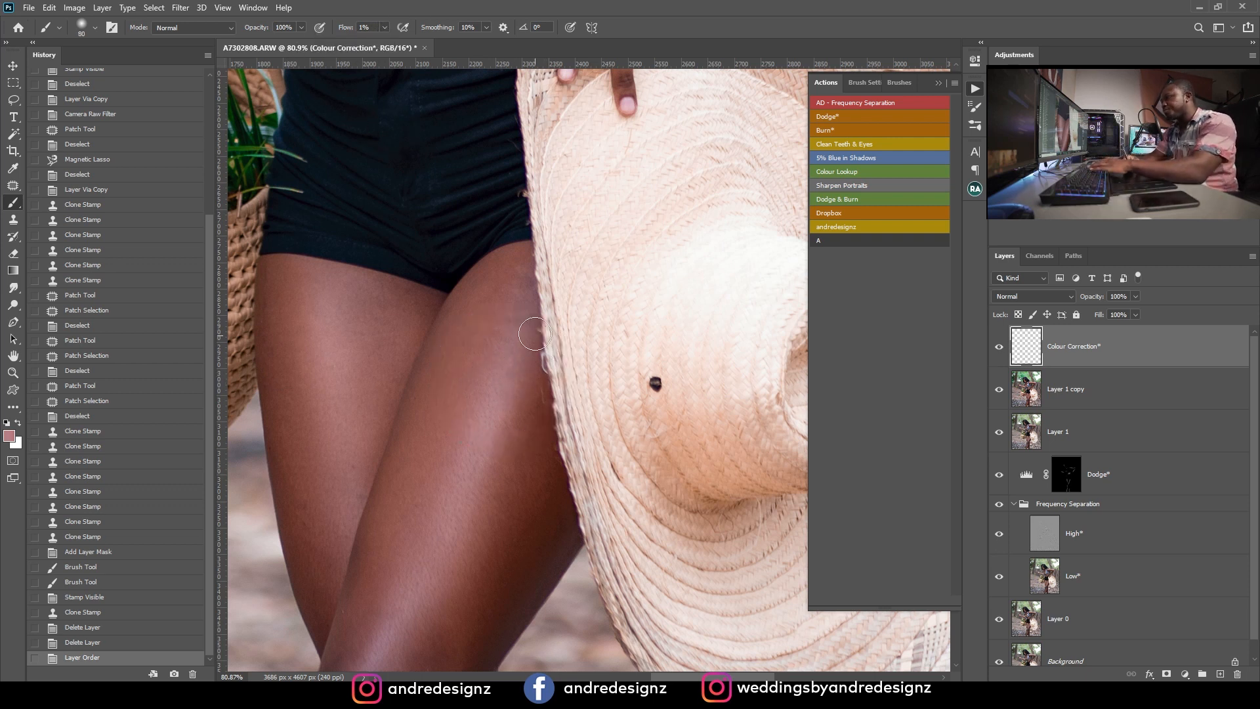
mouse_move(522, 305)
left_mouse_down()
mouse_move(529, 321)
mouse_move(520, 287)
left_mouse_up()
left_click_drag(520, 289, 527, 281)
left_click_drag(528, 281, 533, 330)
mouse_move(531, 329)
left_mouse_down()
mouse_move(521, 315)
mouse_move(528, 347)
left_mouse_up()
left_click_drag(528, 345, 525, 294)
left_click_drag(525, 294, 526, 315)
left_click_drag(526, 315, 525, 292)
left_click_drag(524, 292, 527, 321)
left_click_drag(527, 321, 527, 288)
left_click_drag(537, 352, 530, 328)
left_click_drag(531, 328, 523, 288)
left_click_drag(523, 289, 522, 287)
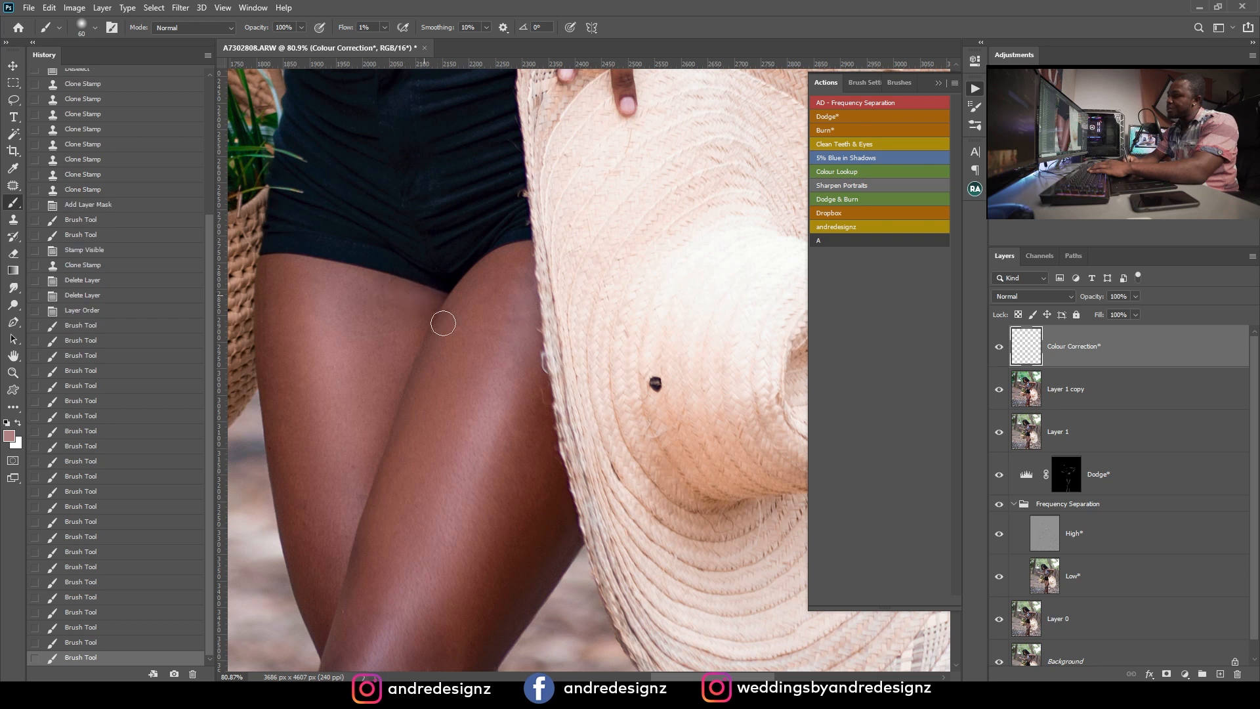
left_click(360, 285)
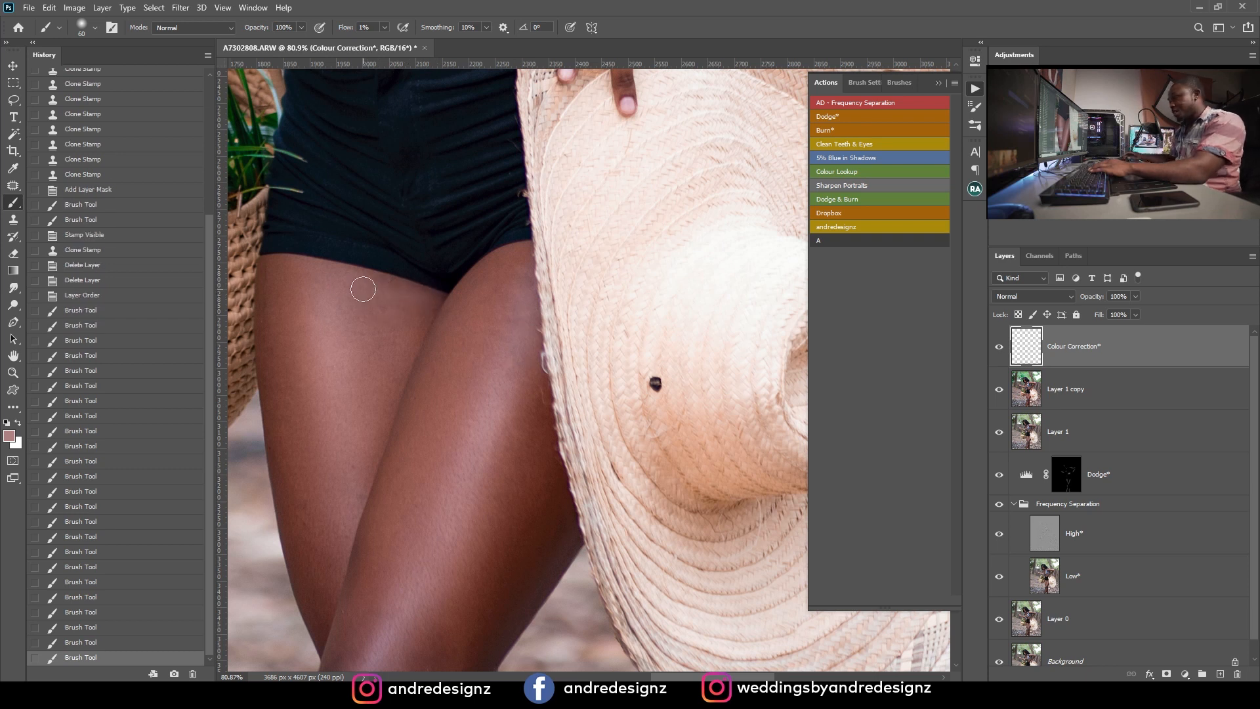
Step: Run the 5% Blue in Shadows action on the whole portrait
scroll(527, 410, "down", 3)
scroll(526, 411, "down", 3)
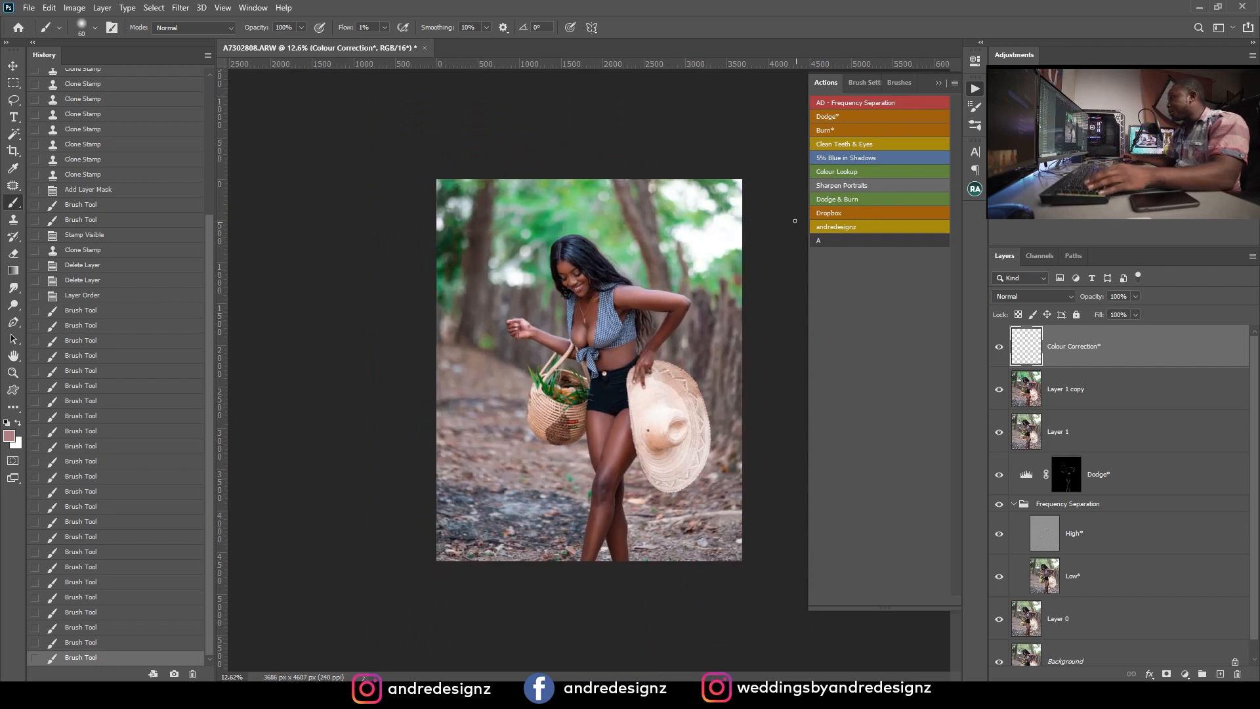
left_click(863, 158)
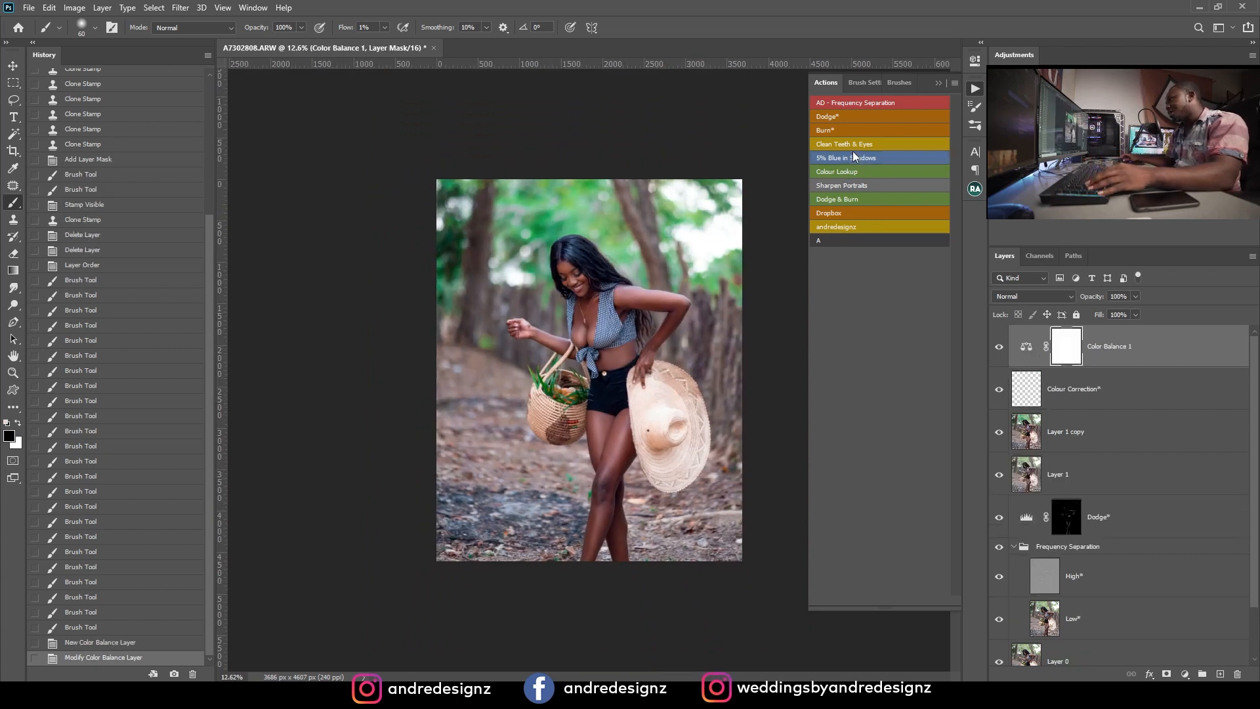
Step: Run the Colour Lookup action and reduce the Color Lookup layer's opacity to 21%
left_click(850, 172)
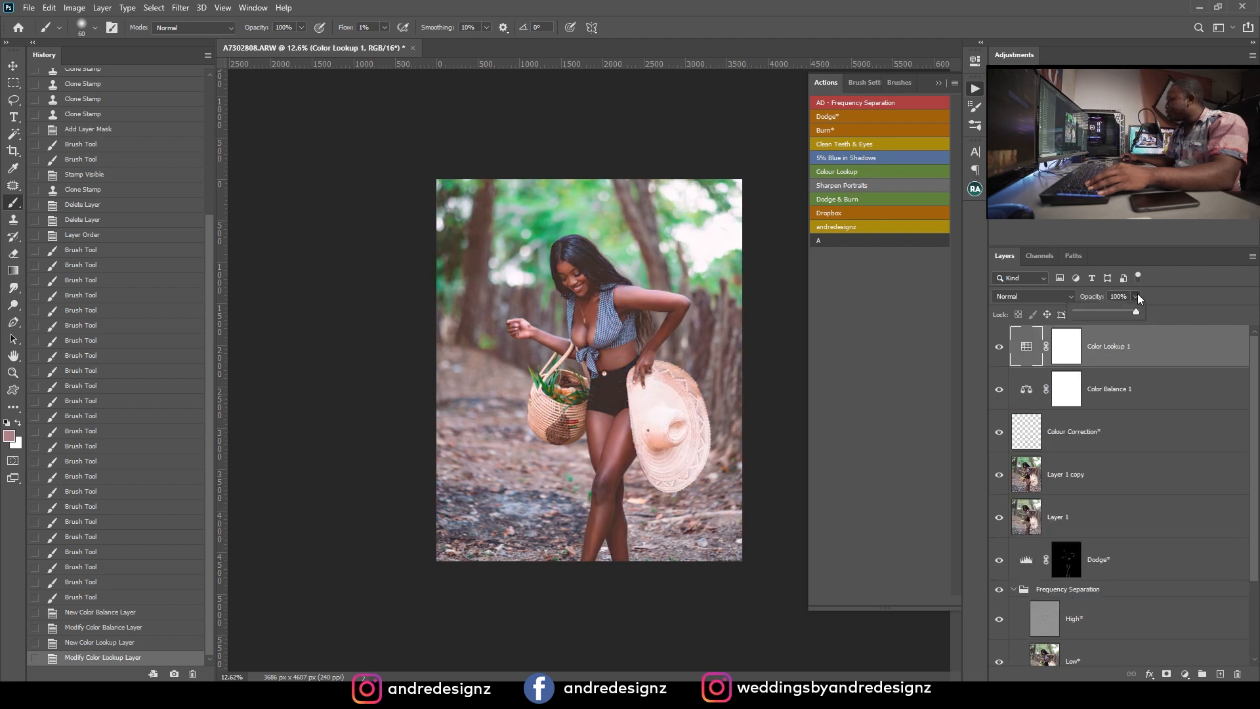
left_click_drag(1092, 311, 1088, 309)
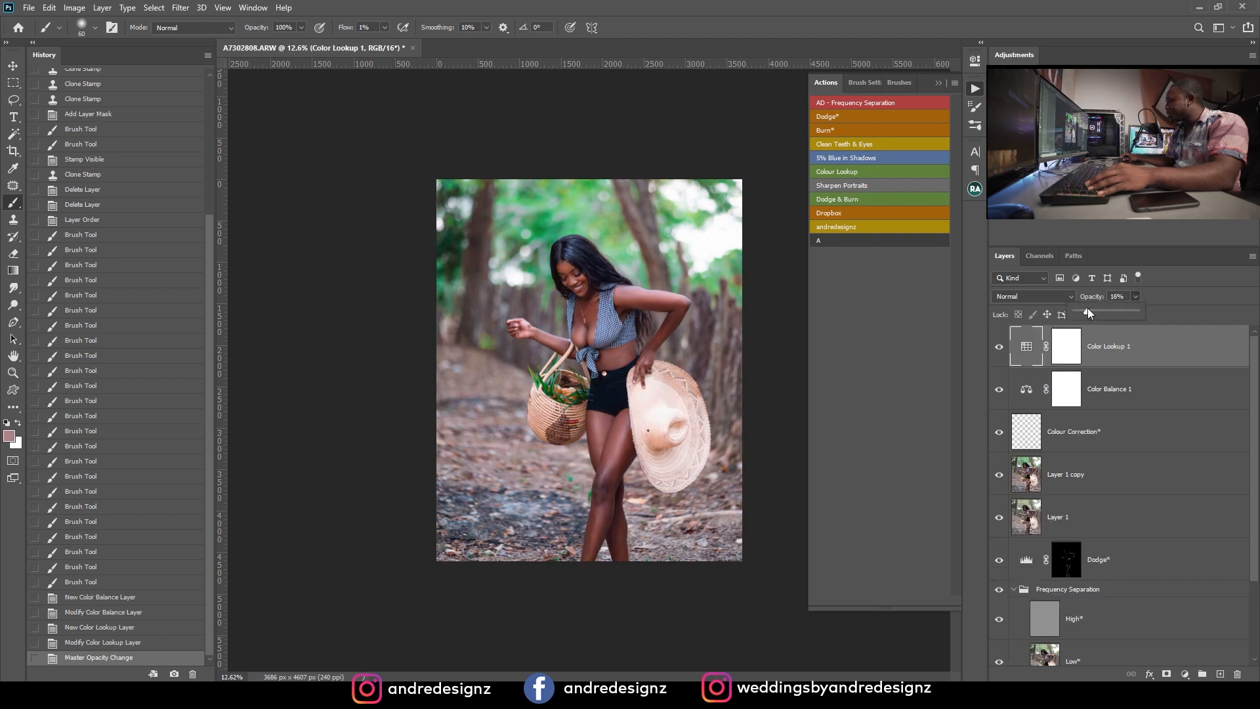
left_click(1162, 351)
key("ctrl+plus")
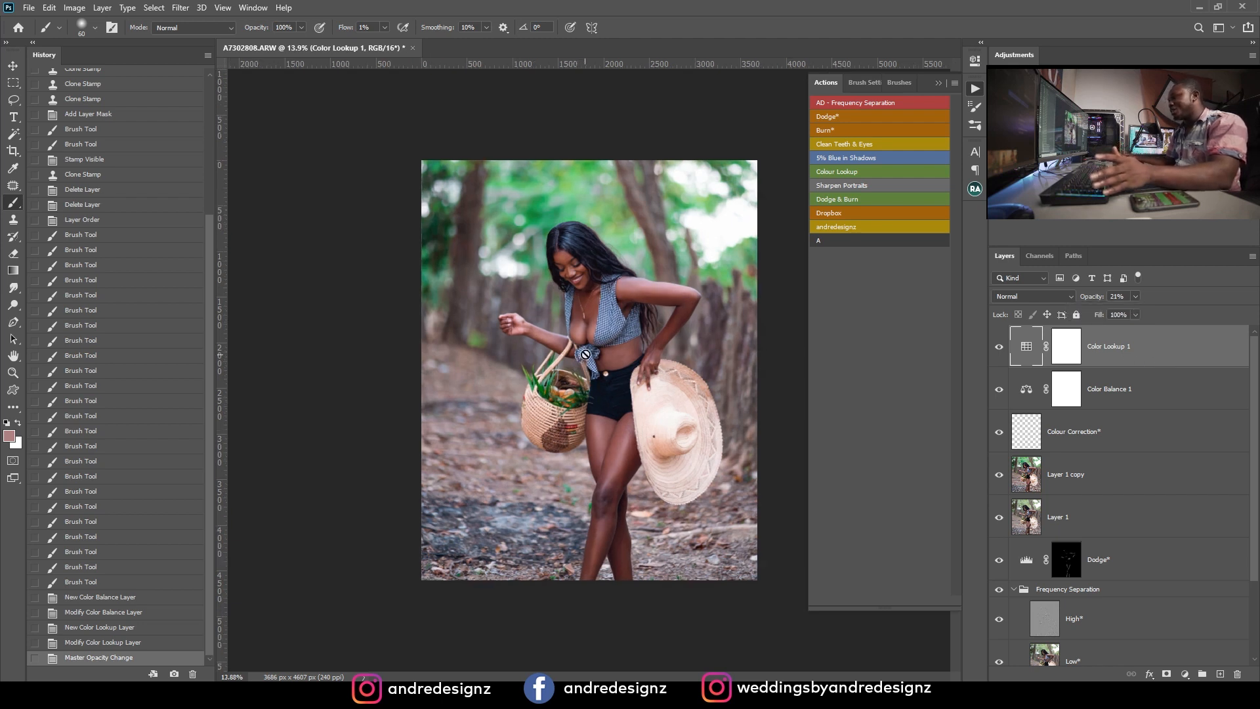